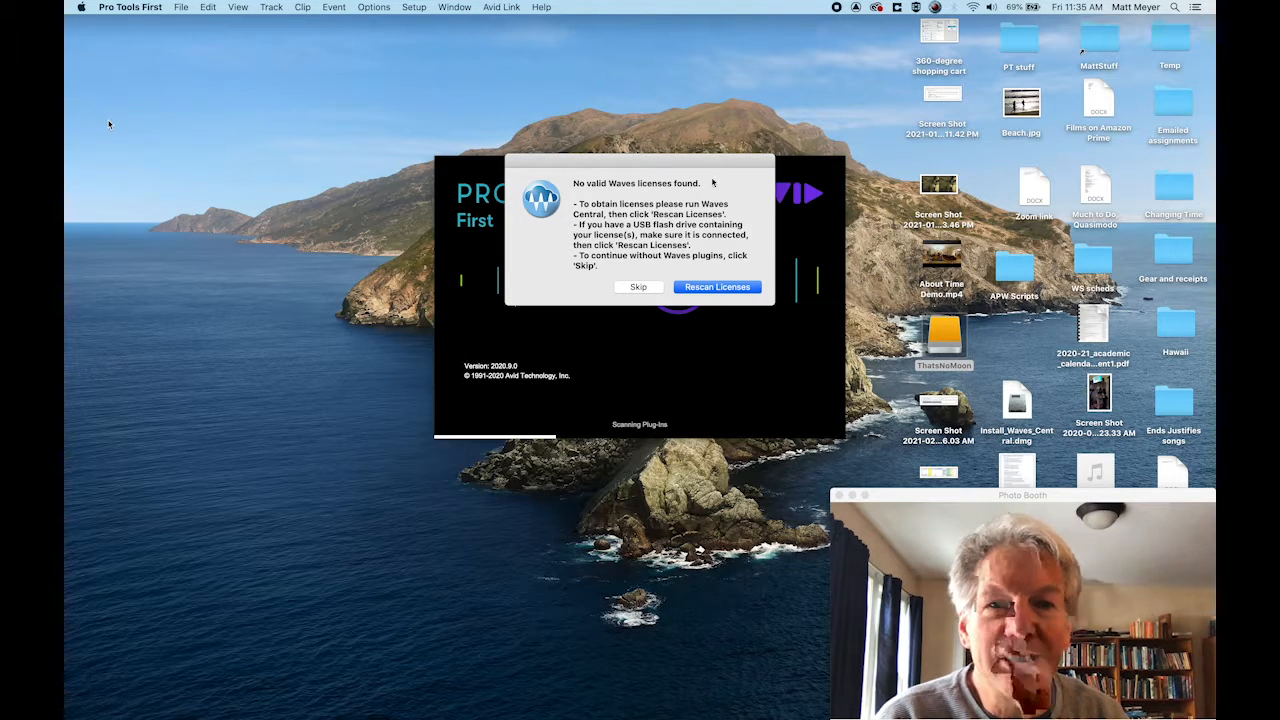
Skip the Waves licence scan and create a new blank project named PT Demo without a template.
{"action": "left_click", "coordinate": [638, 287]}
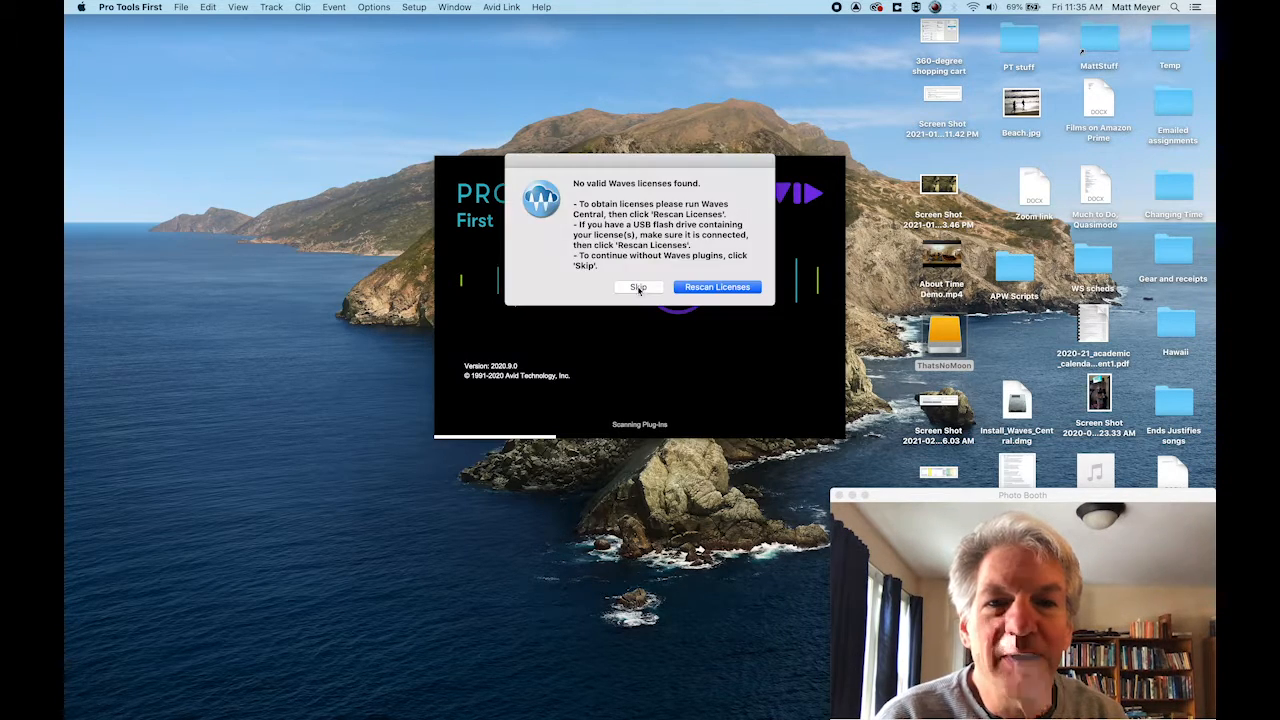
{"action": "left_click", "coordinate": [639, 288]}
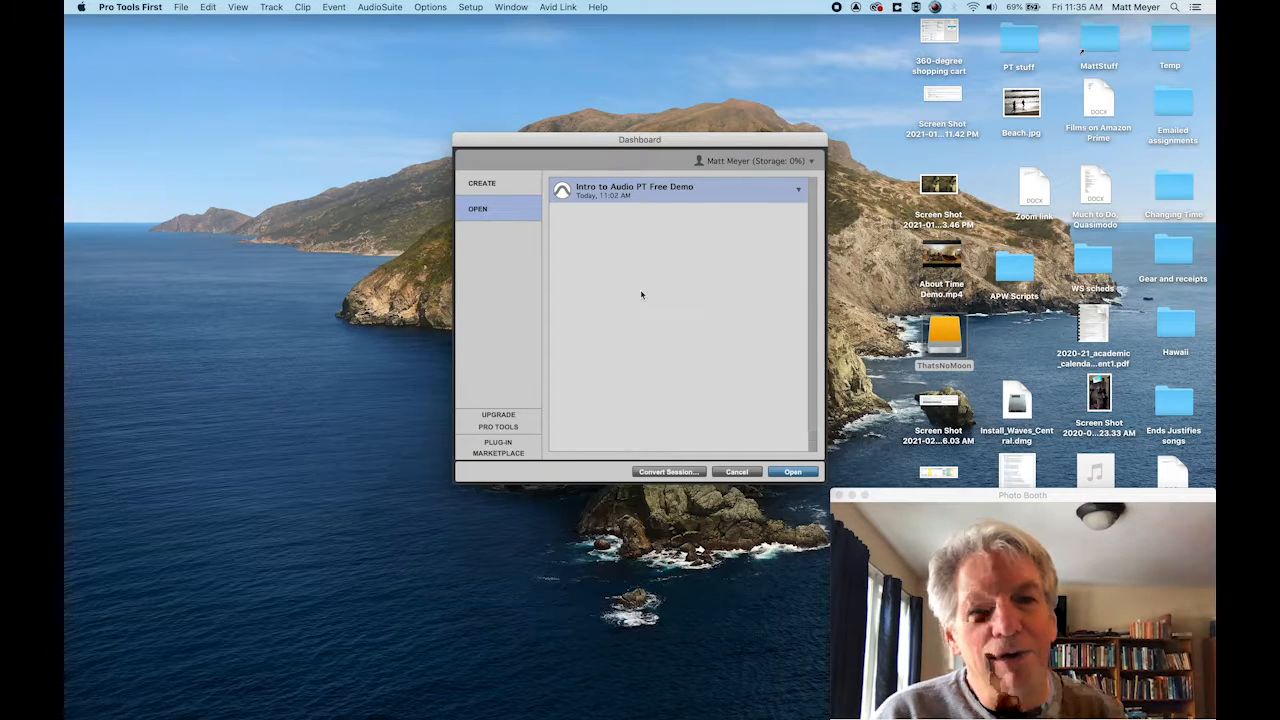
{"action": "left_click", "coordinate": [485, 183]}
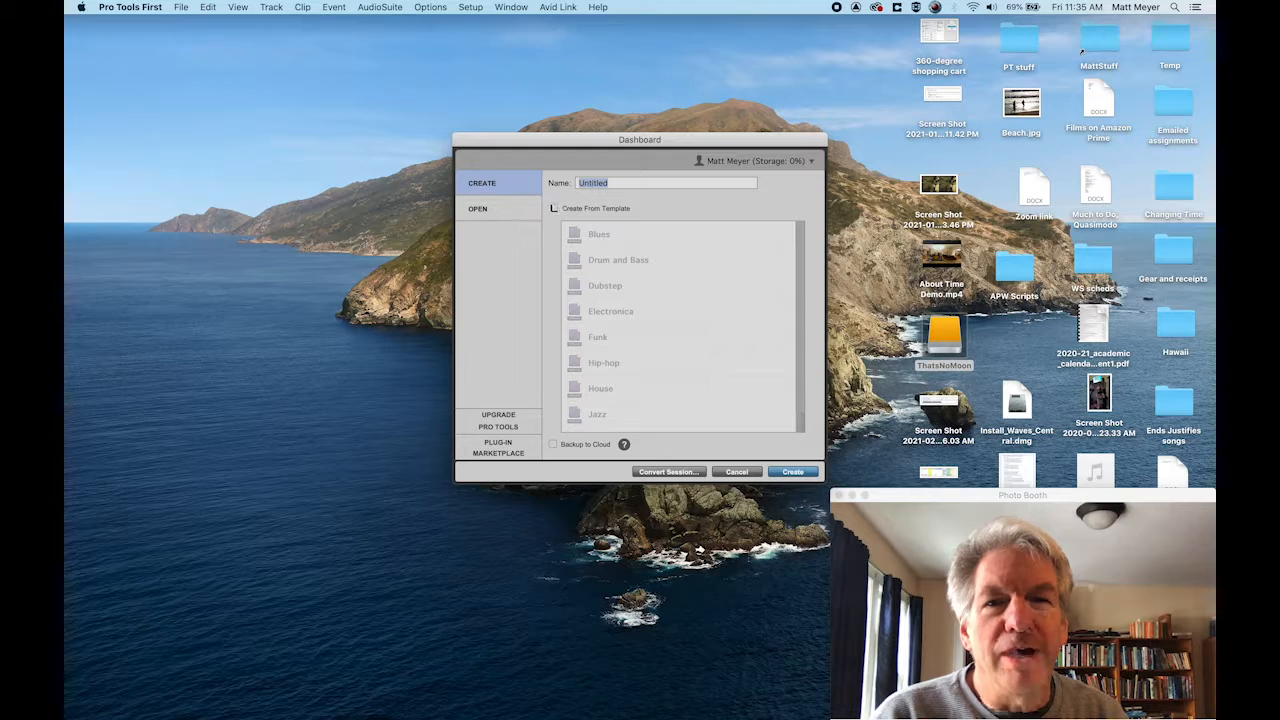
{"action": "left_click", "coordinate": [554, 209]}
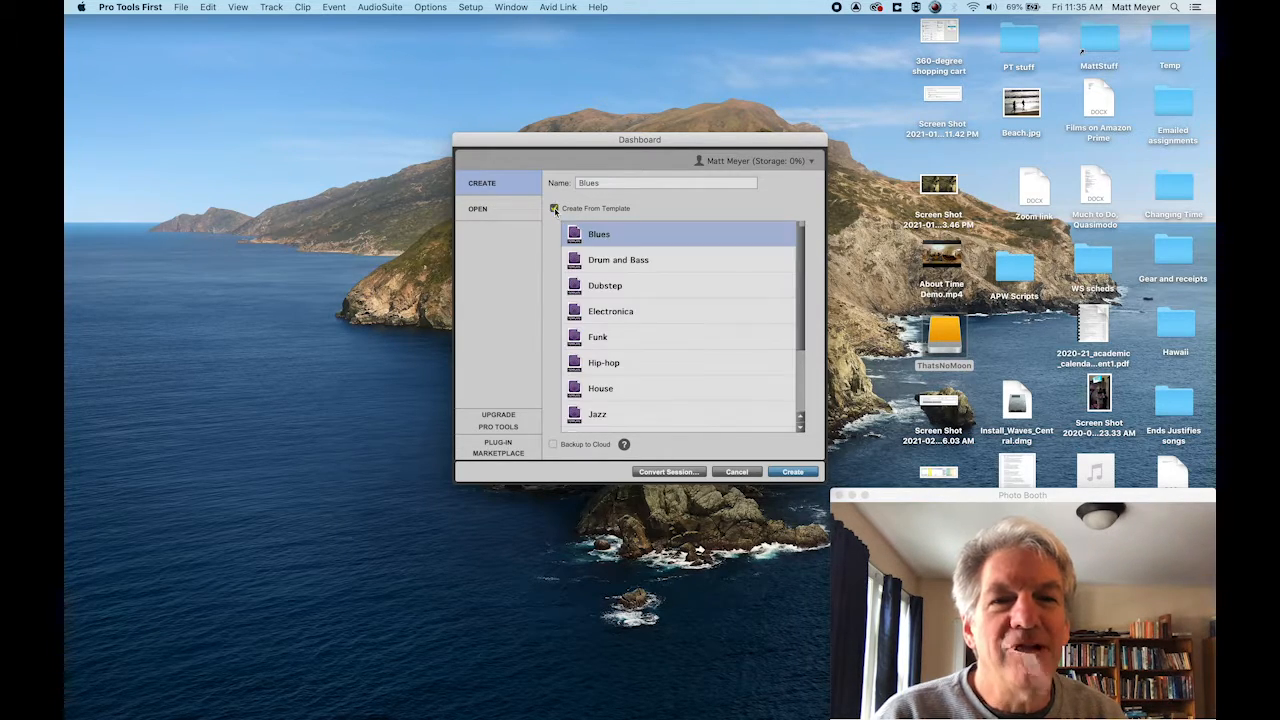
{"action": "left_click", "coordinate": [555, 208]}
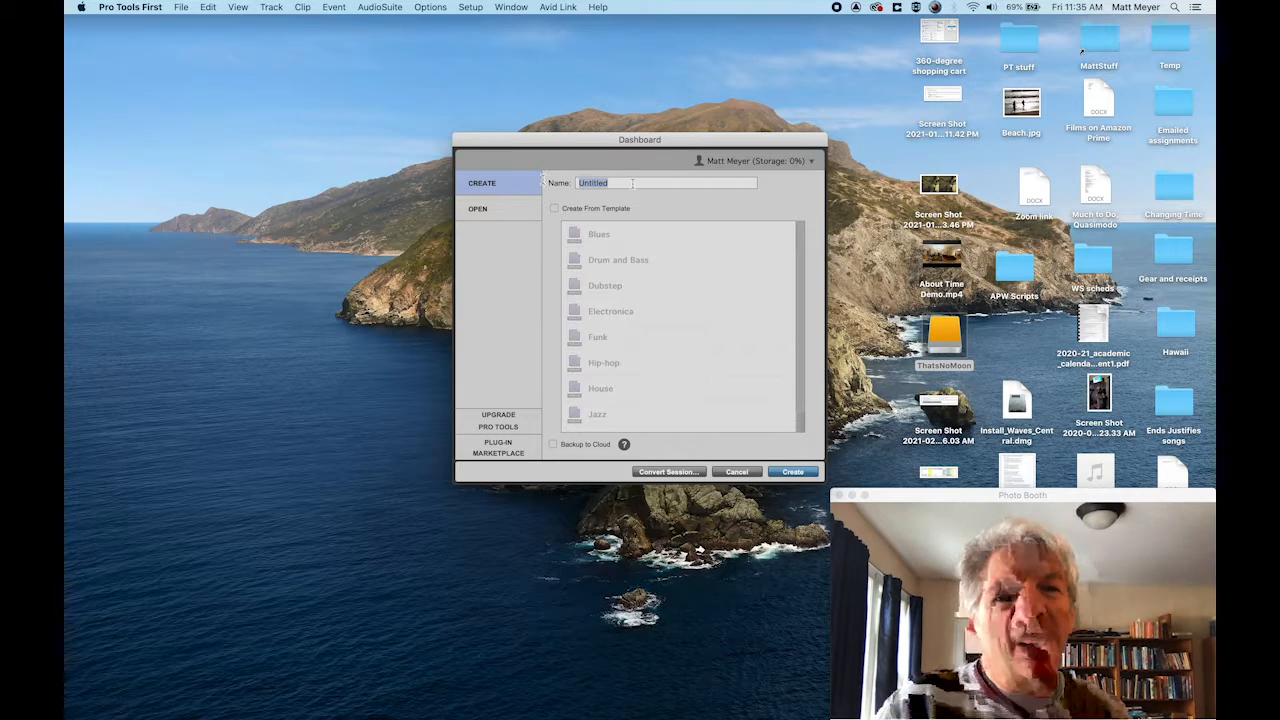
{"action": "type", "text": "PT "}
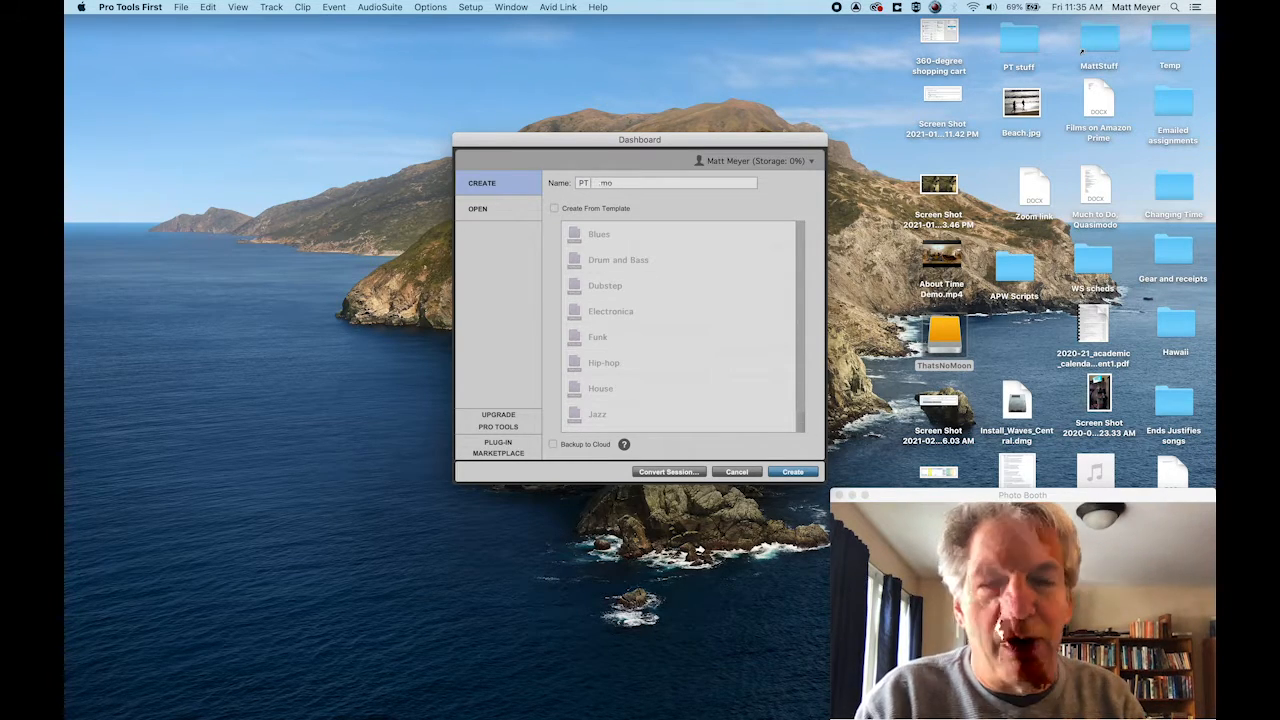
{"action": "type", "text": "Demo"}
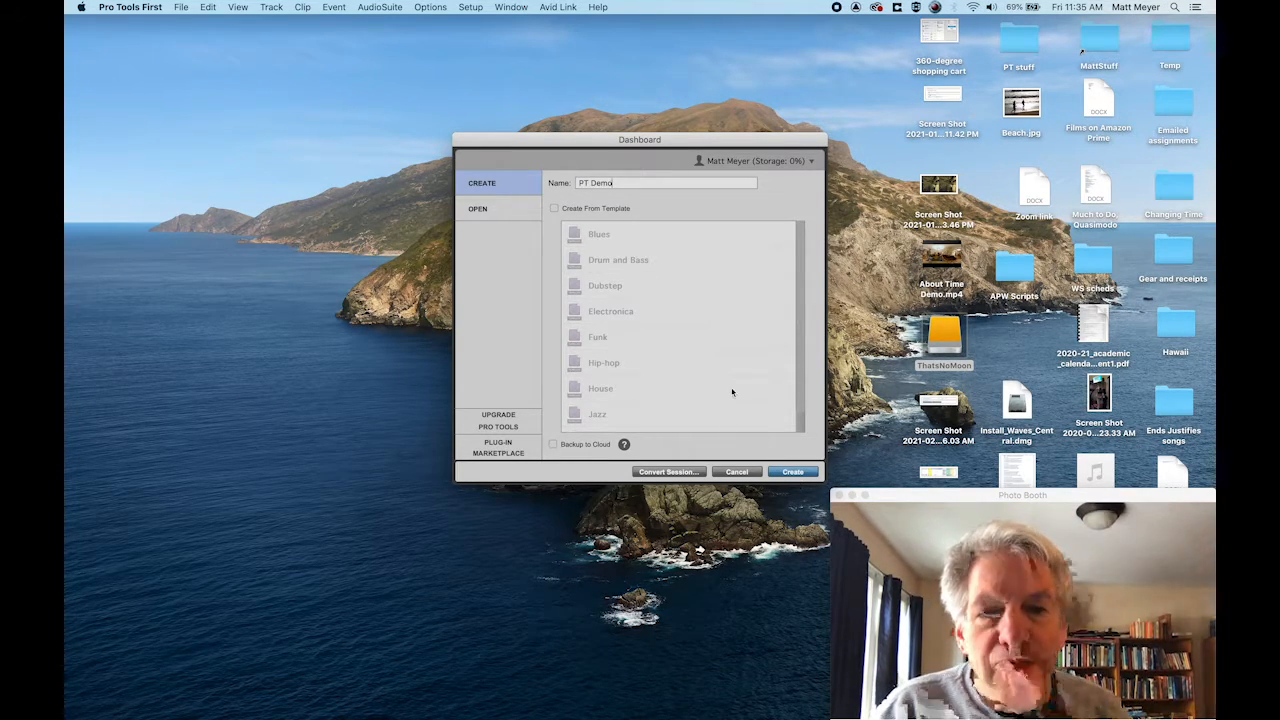
{"action": "left_click", "coordinate": [795, 472]}
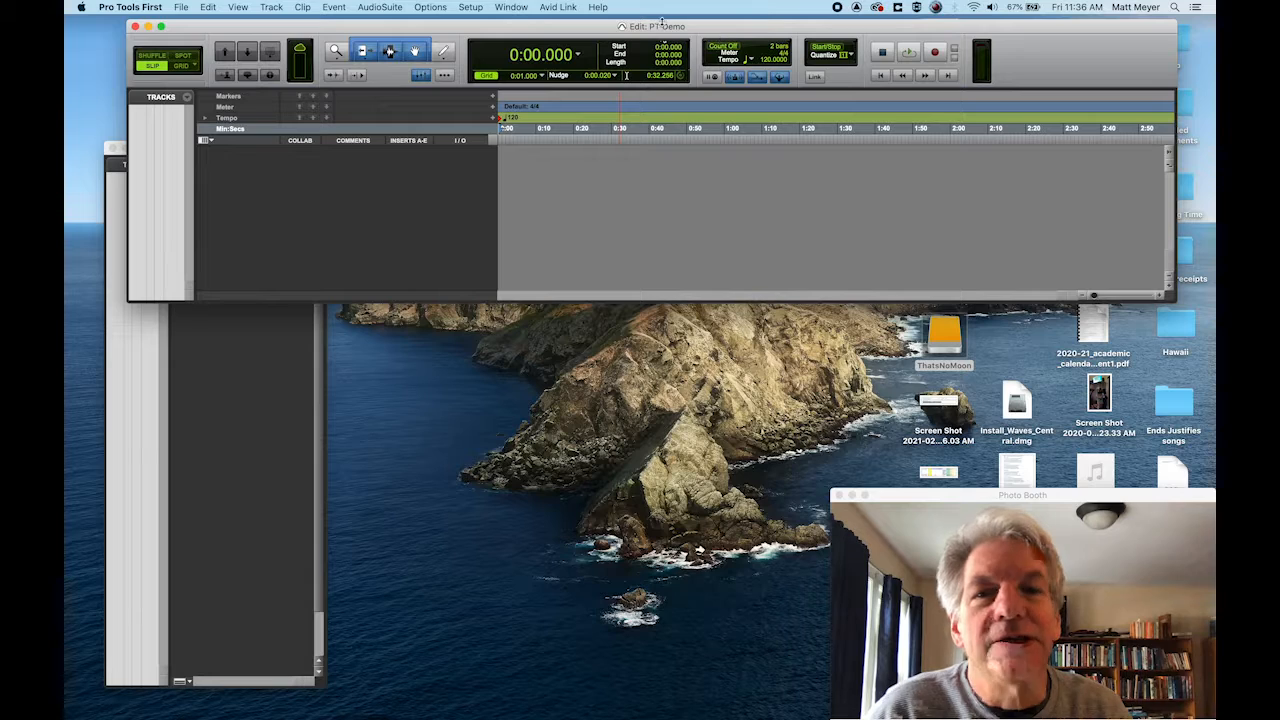
Create one new mono audio track in ticks, named with the speaker's first name.
{"action": "left_click", "coordinate": [274, 8]}
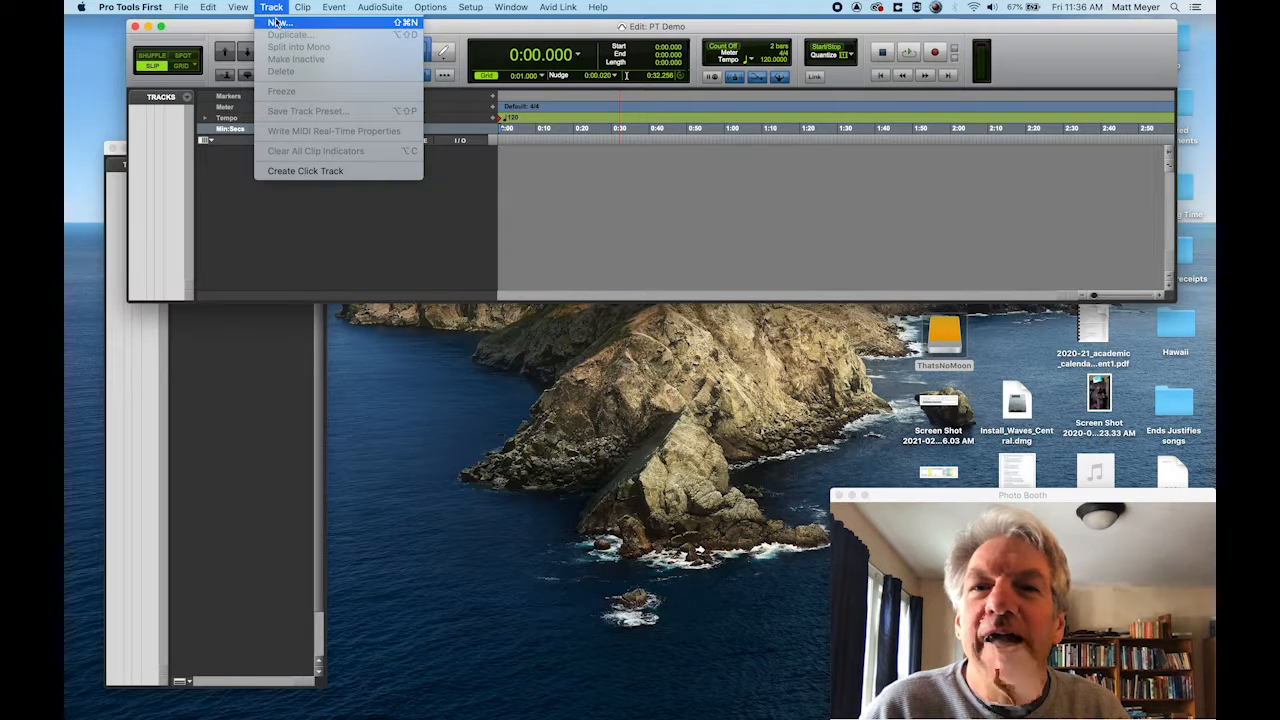
{"action": "left_click", "coordinate": [278, 22]}
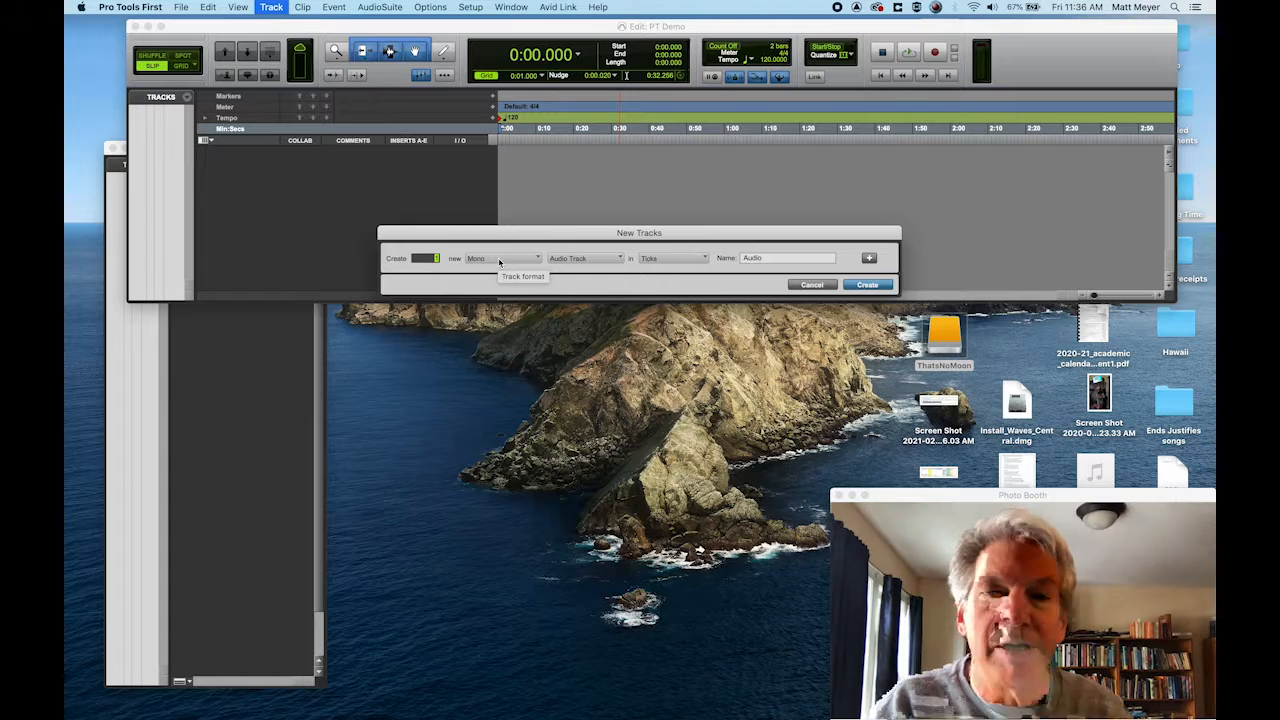
{"action": "left_click", "coordinate": [622, 259]}
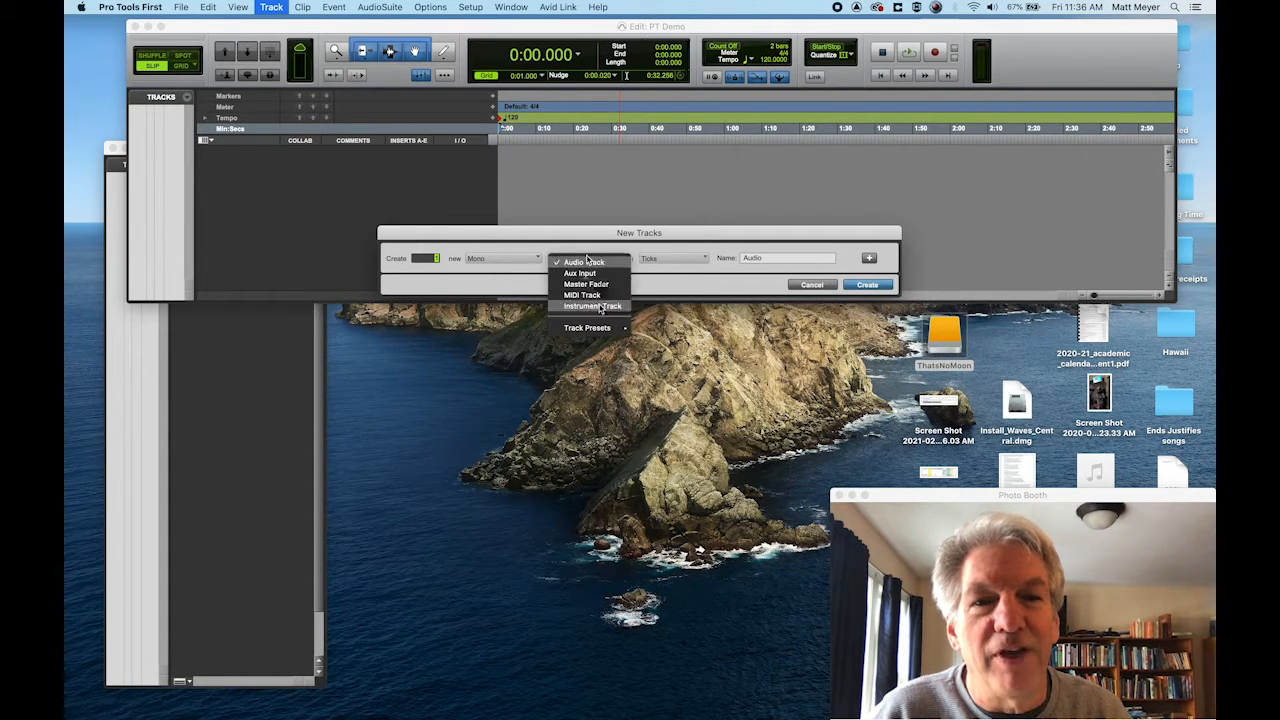
{"action": "left_click", "coordinate": [578, 262]}
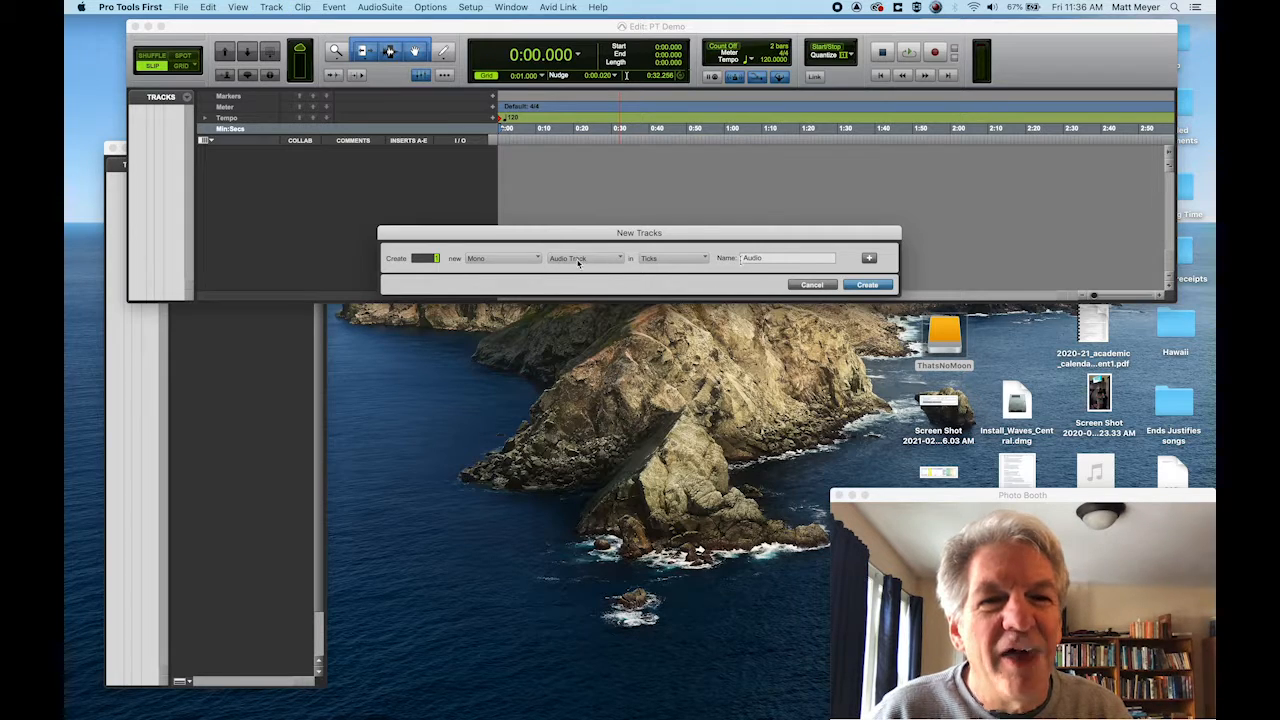
{"action": "double_click", "coordinate": [781, 257]}
{"action": "type", "text": "Matt"}
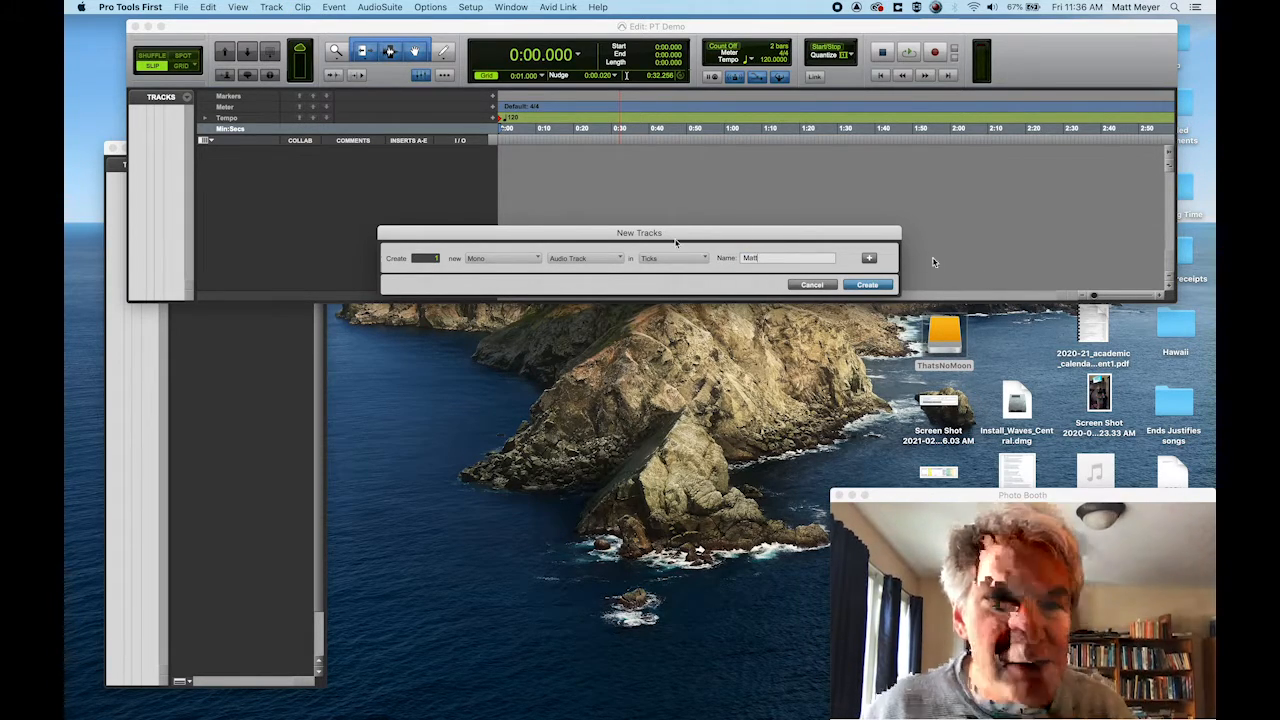
{"action": "left_click", "coordinate": [866, 285]}
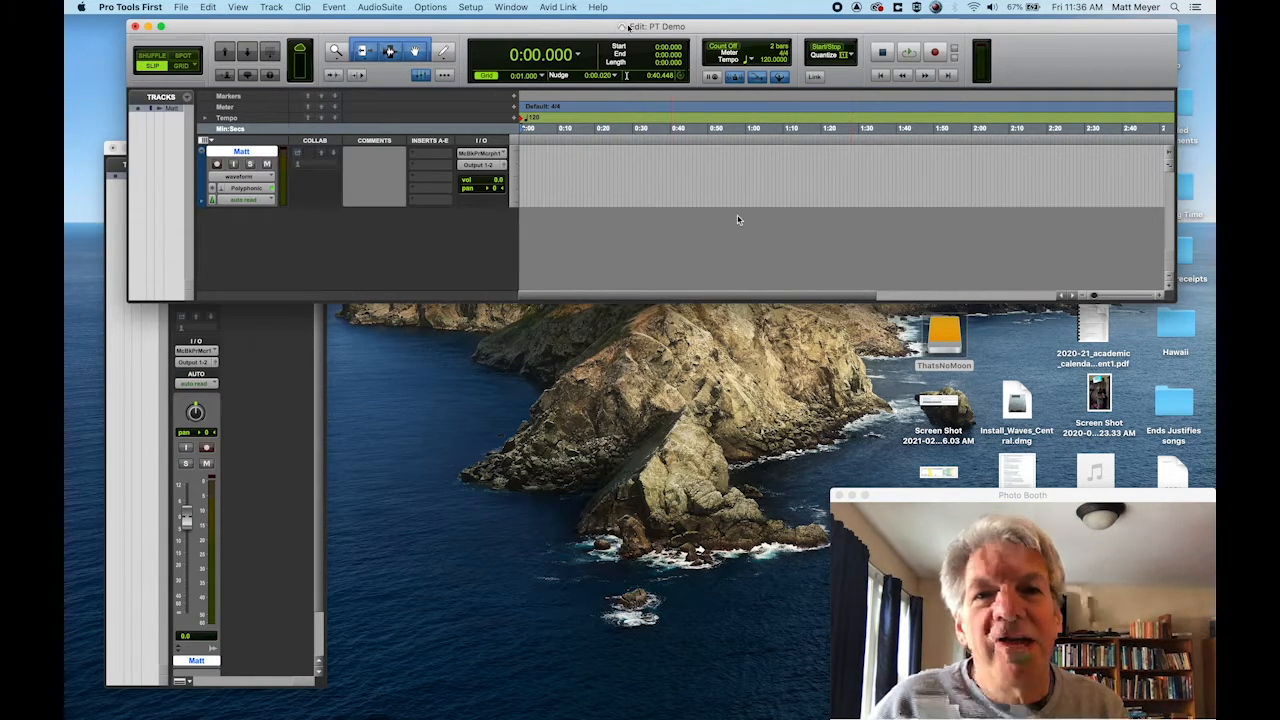
Move the Edit window slightly lower, and view the audio track's name and comments settings without changing them.
{"action": "left_click_drag", "start_coordinate": [585, 26], "coordinate": [577, 41]}
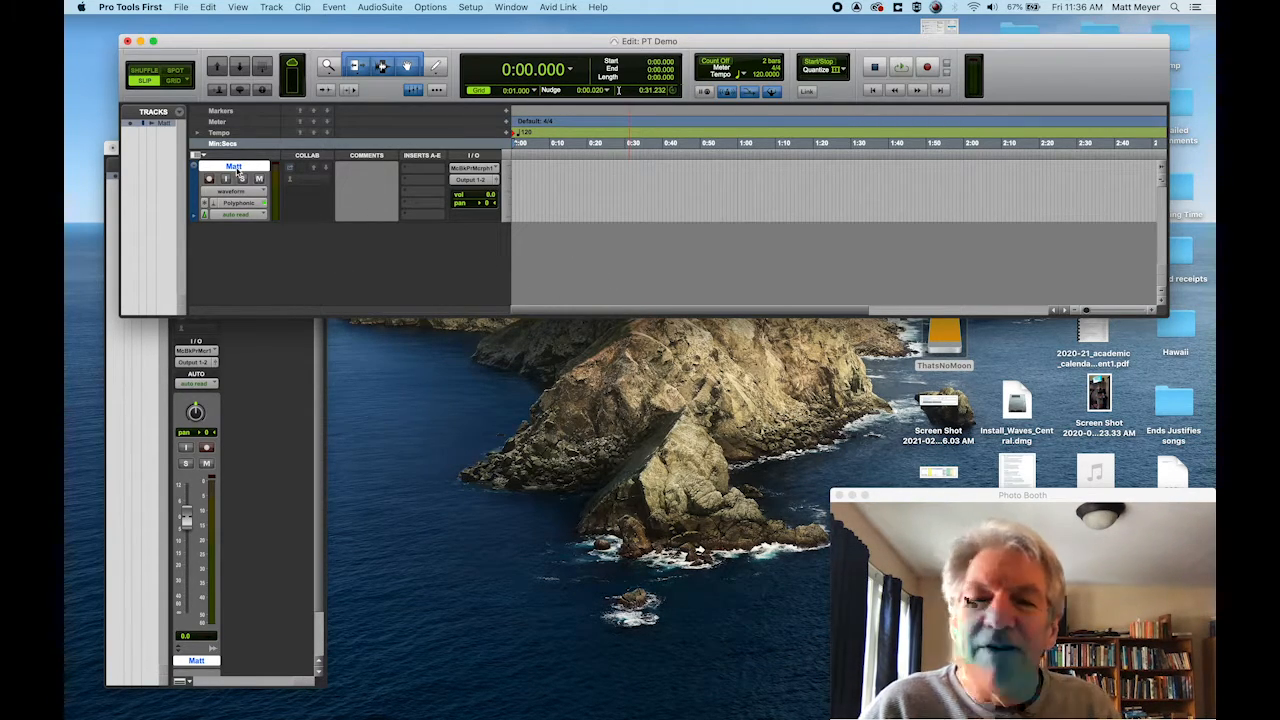
{"action": "double_click", "coordinate": [237, 168]}
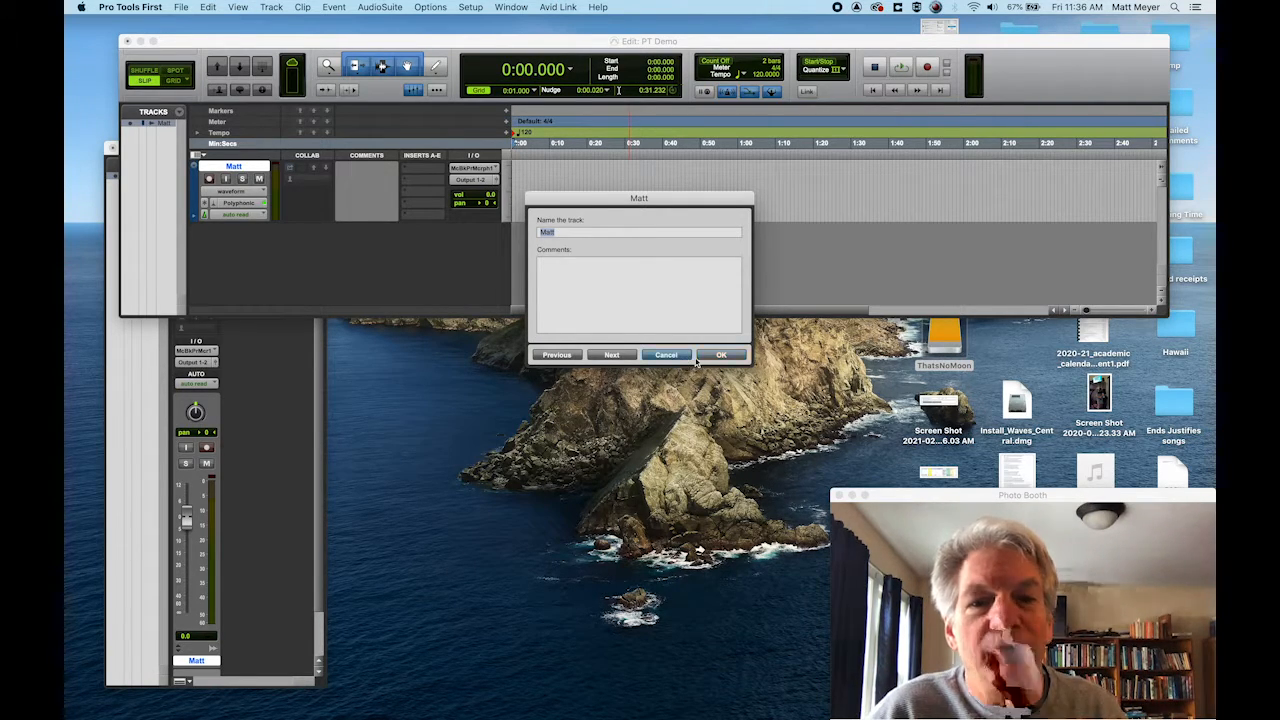
{"action": "left_click", "coordinate": [680, 357]}
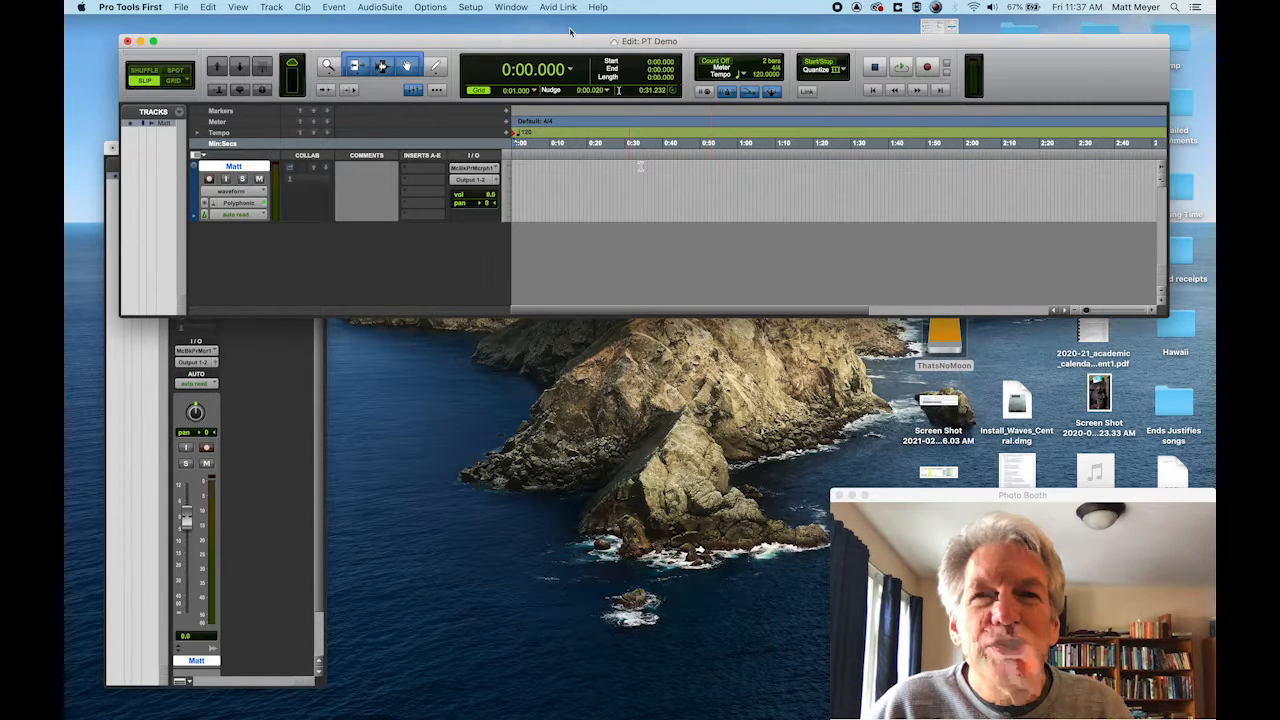
Review the MacBook Pro Microphone and MacBook Pro Speakers settings in the hardware setup's Audio Devices window.
{"action": "left_click", "coordinate": [470, 8]}
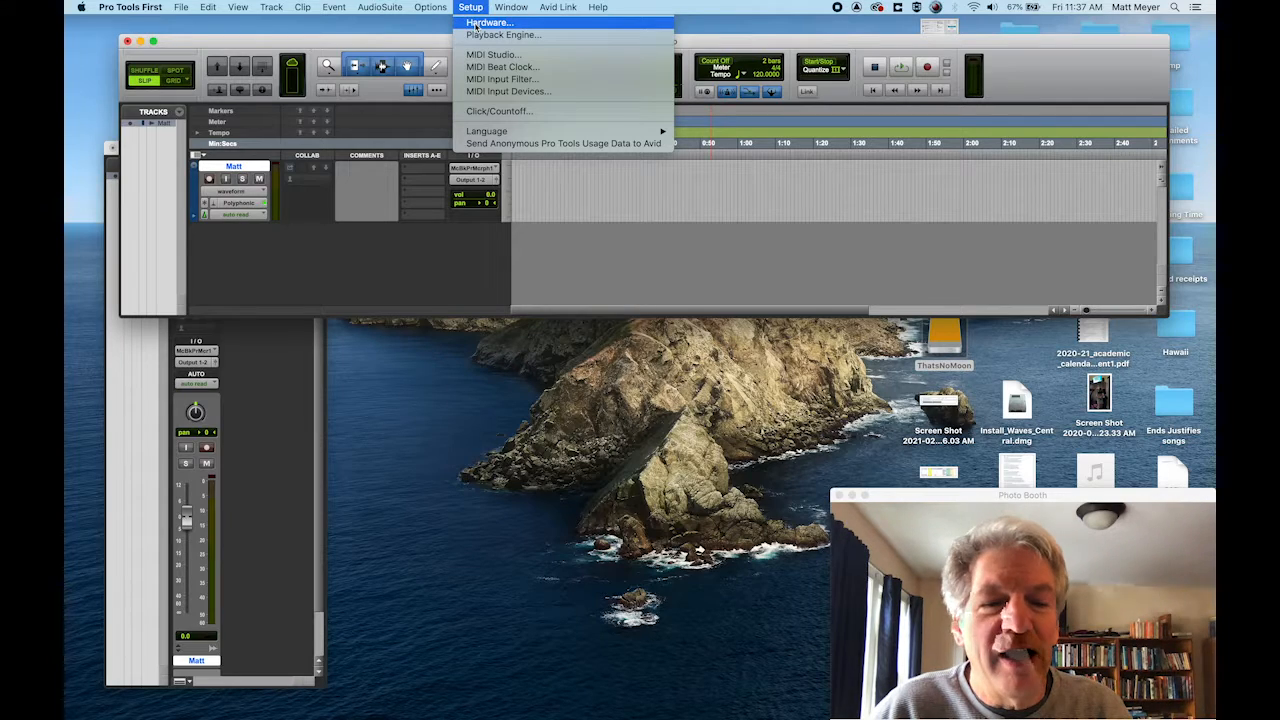
{"action": "left_click", "coordinate": [484, 23]}
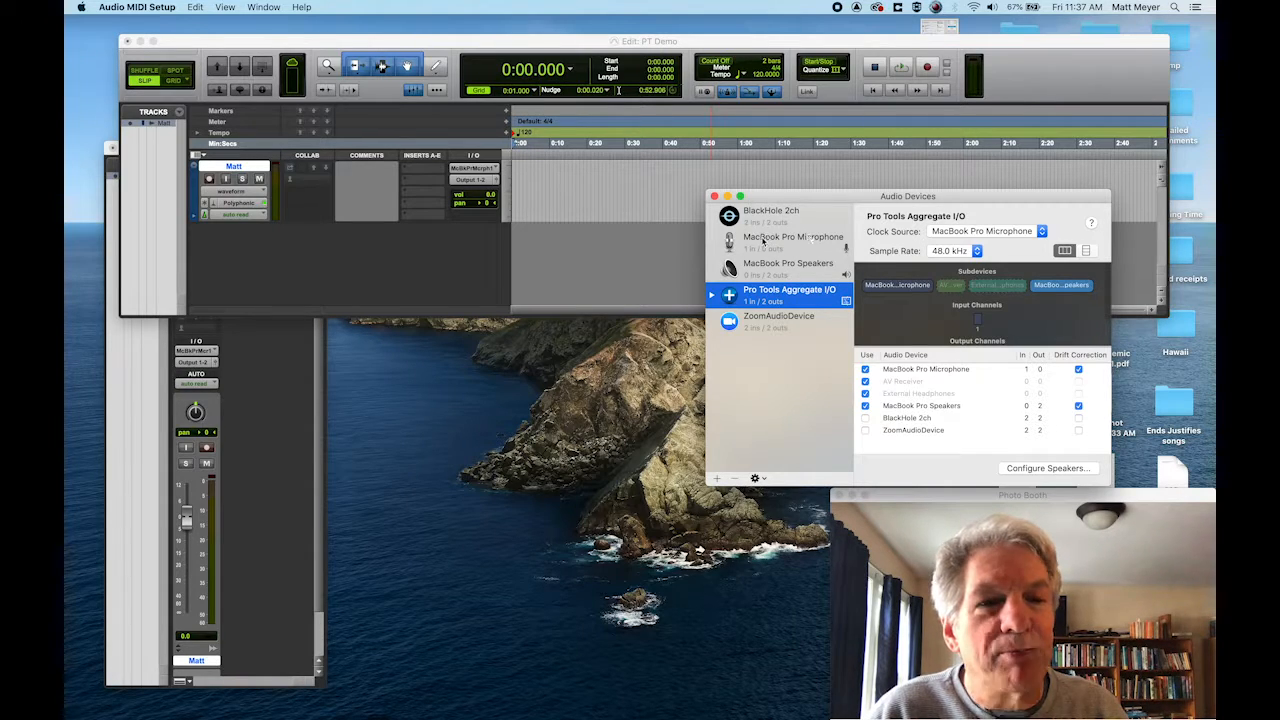
{"action": "left_click", "coordinate": [814, 240]}
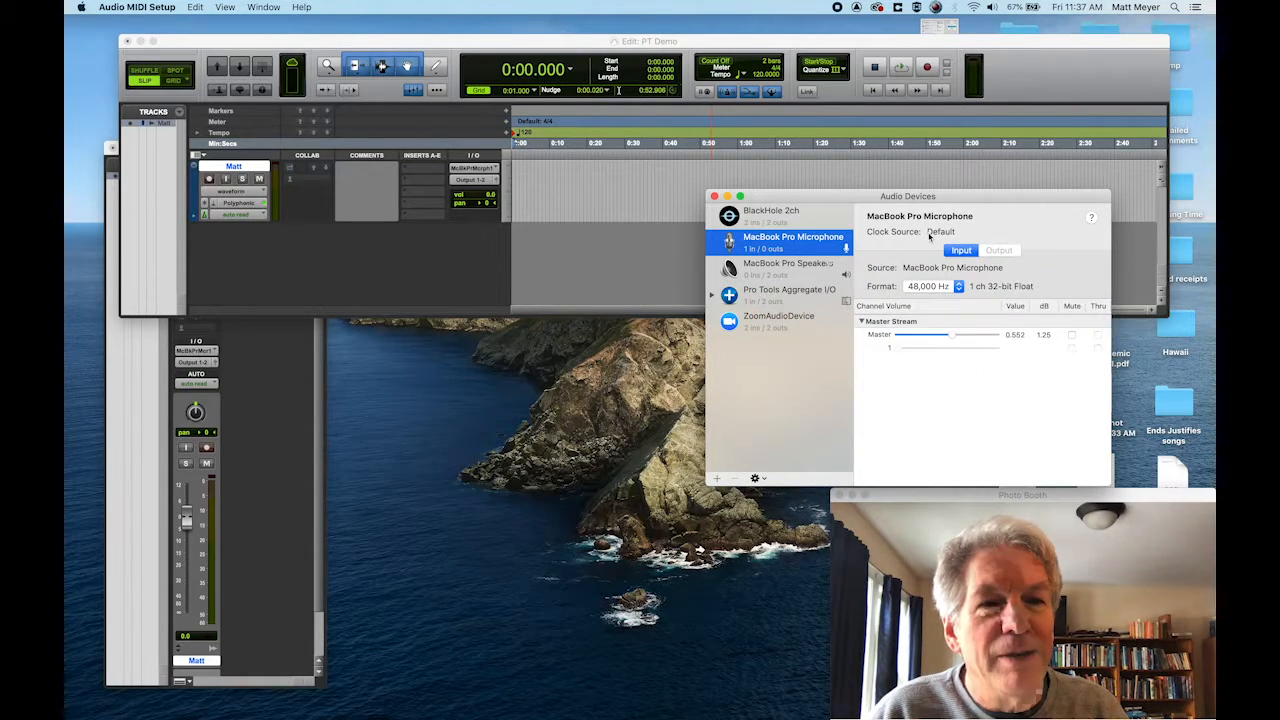
{"action": "left_click", "coordinate": [792, 266]}
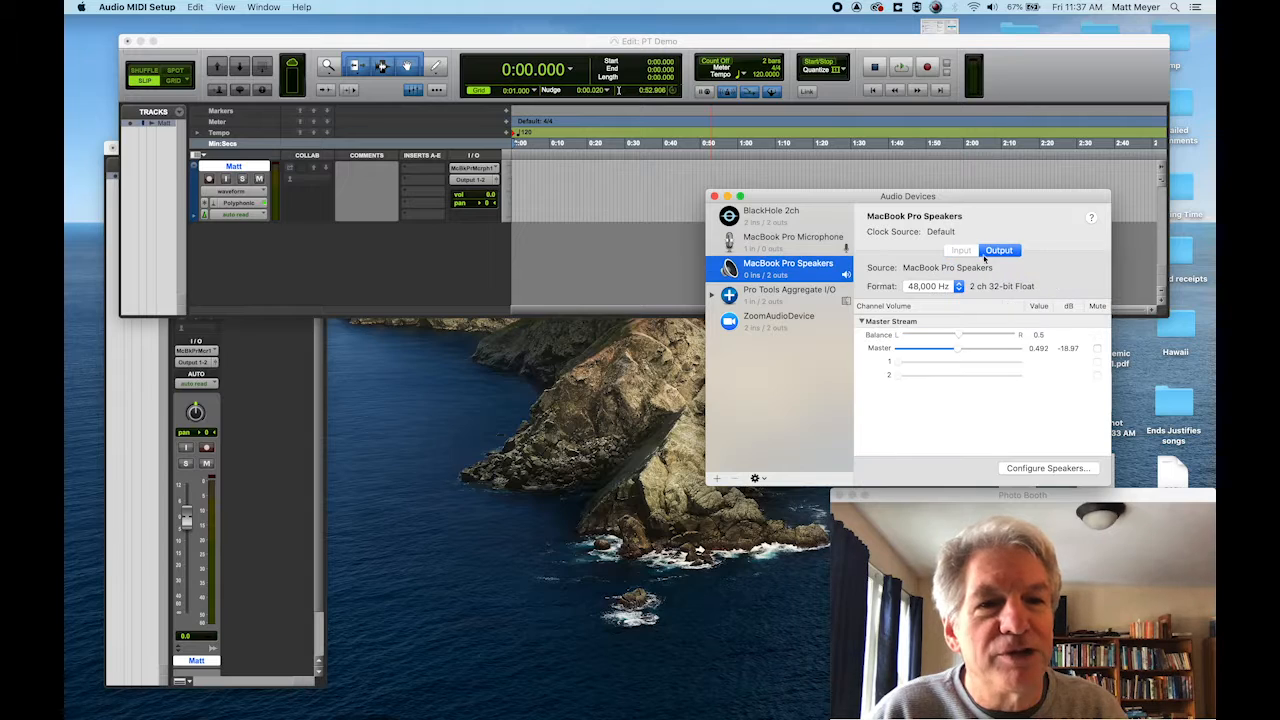
{"action": "left_click", "coordinate": [714, 197]}
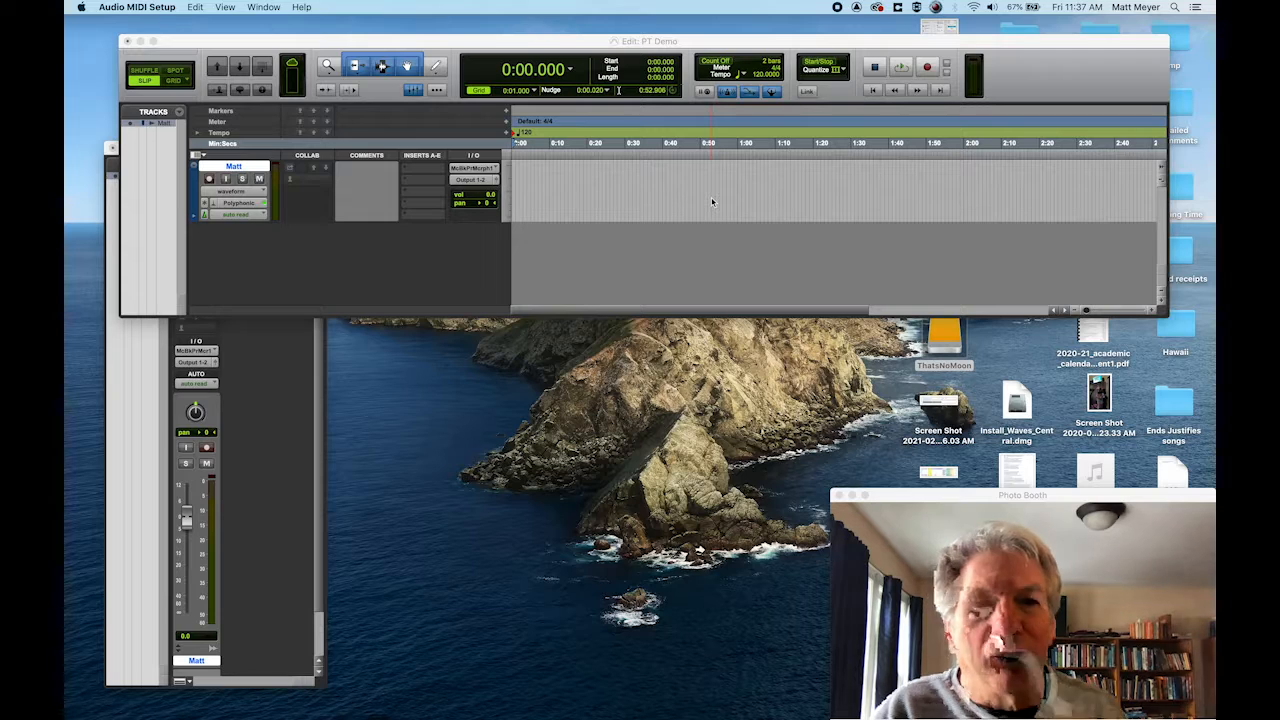
{"action": "left_click", "coordinate": [410, 40]}
{"action": "left_click", "coordinate": [470, 7]}
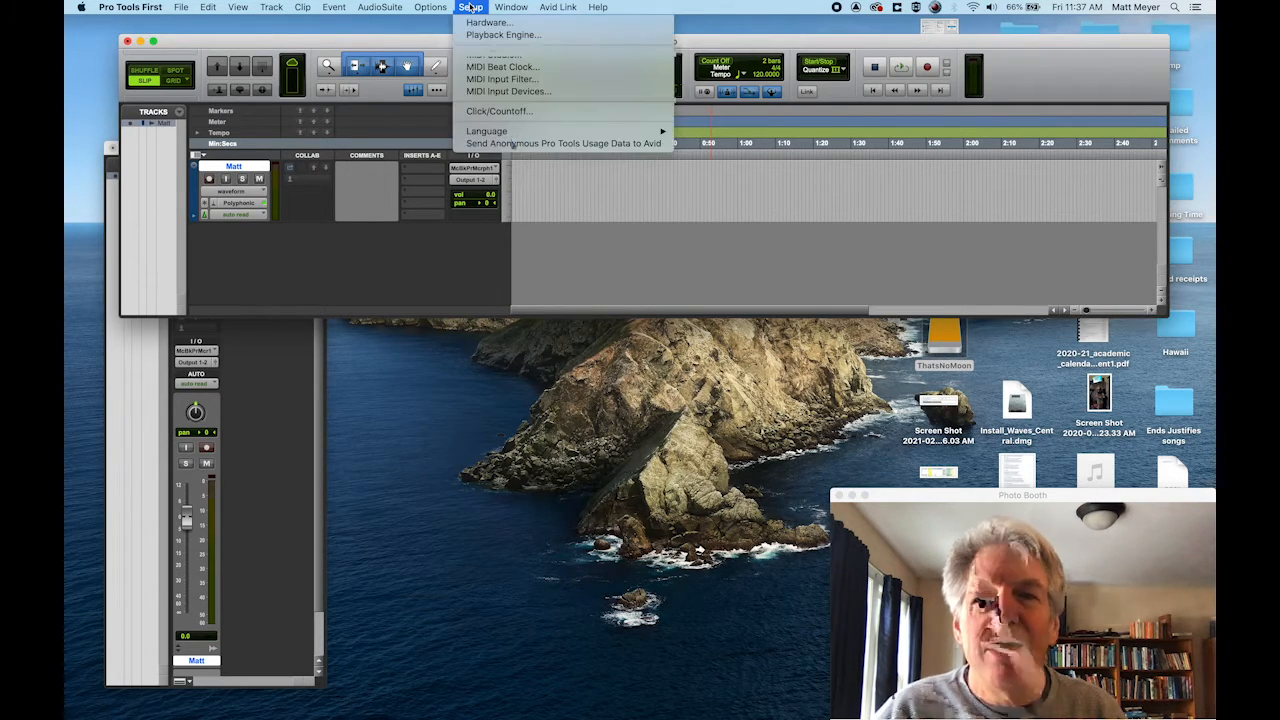
{"action": "left_click", "coordinate": [470, 7]}
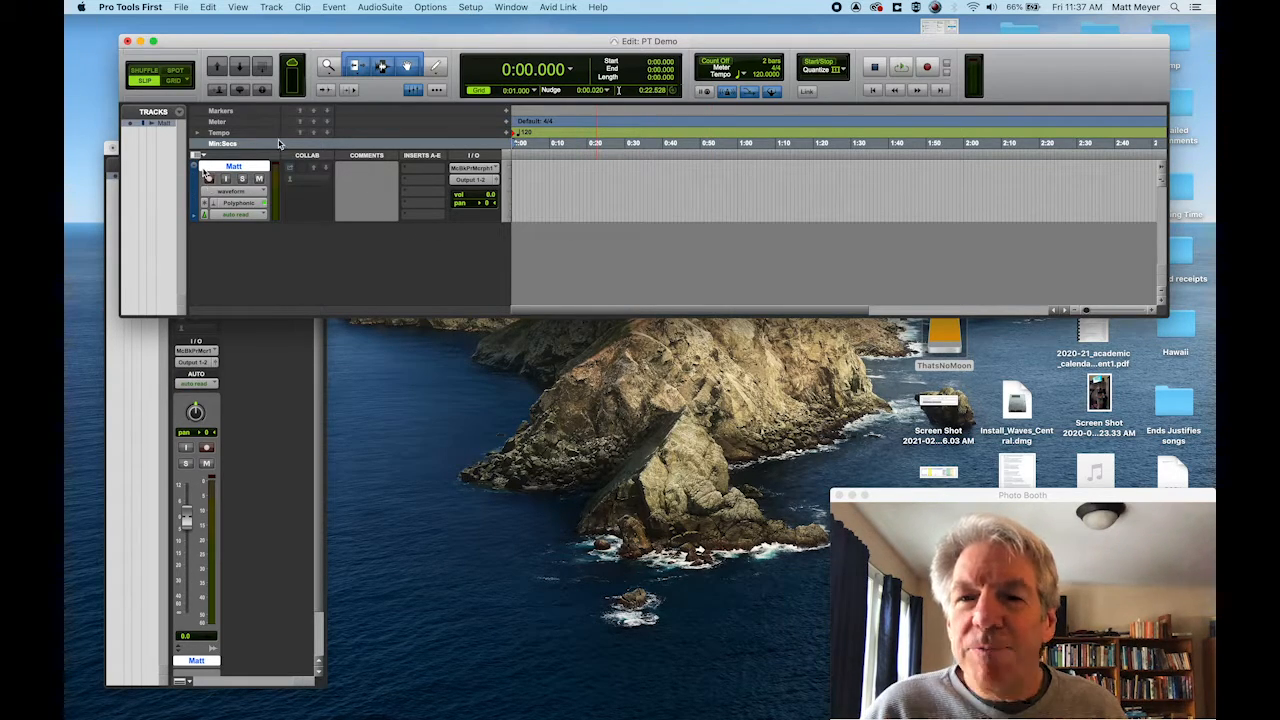
Record-enable the audio track and bring the Mix window to the front.
{"action": "left_click", "coordinate": [209, 180]}
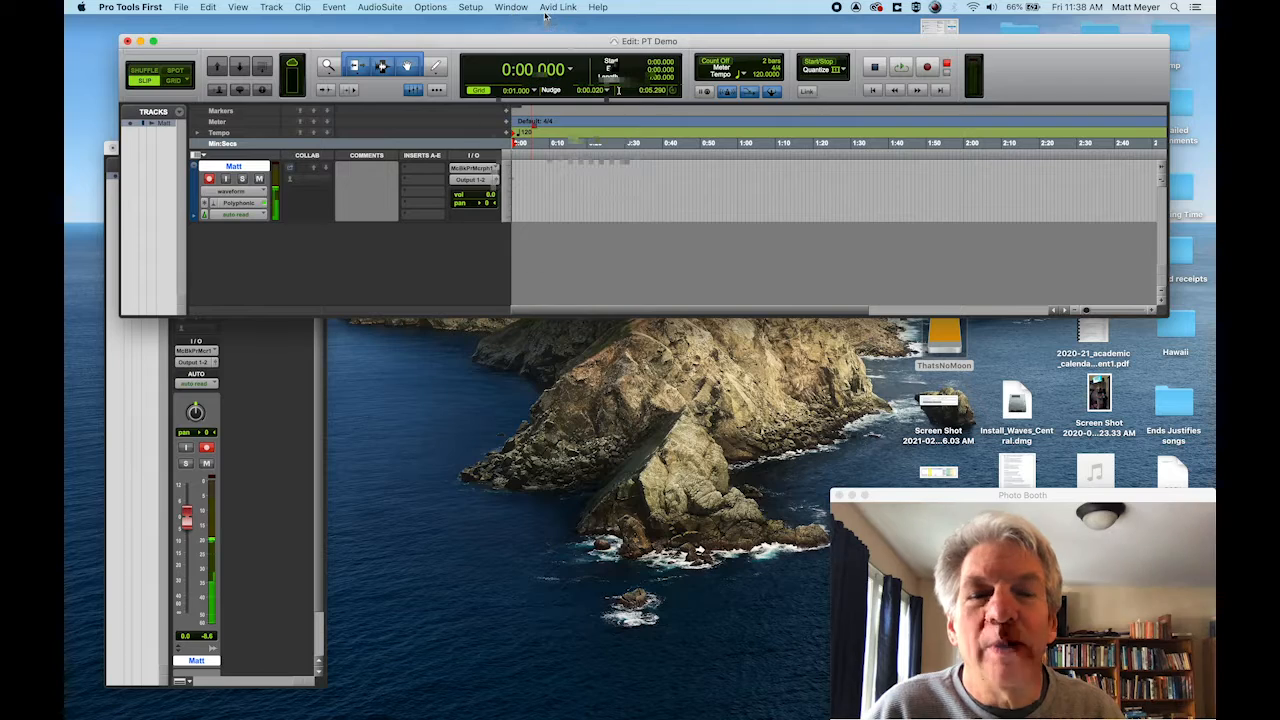
{"action": "left_click", "coordinate": [511, 7]}
{"action": "left_click", "coordinate": [524, 73]}
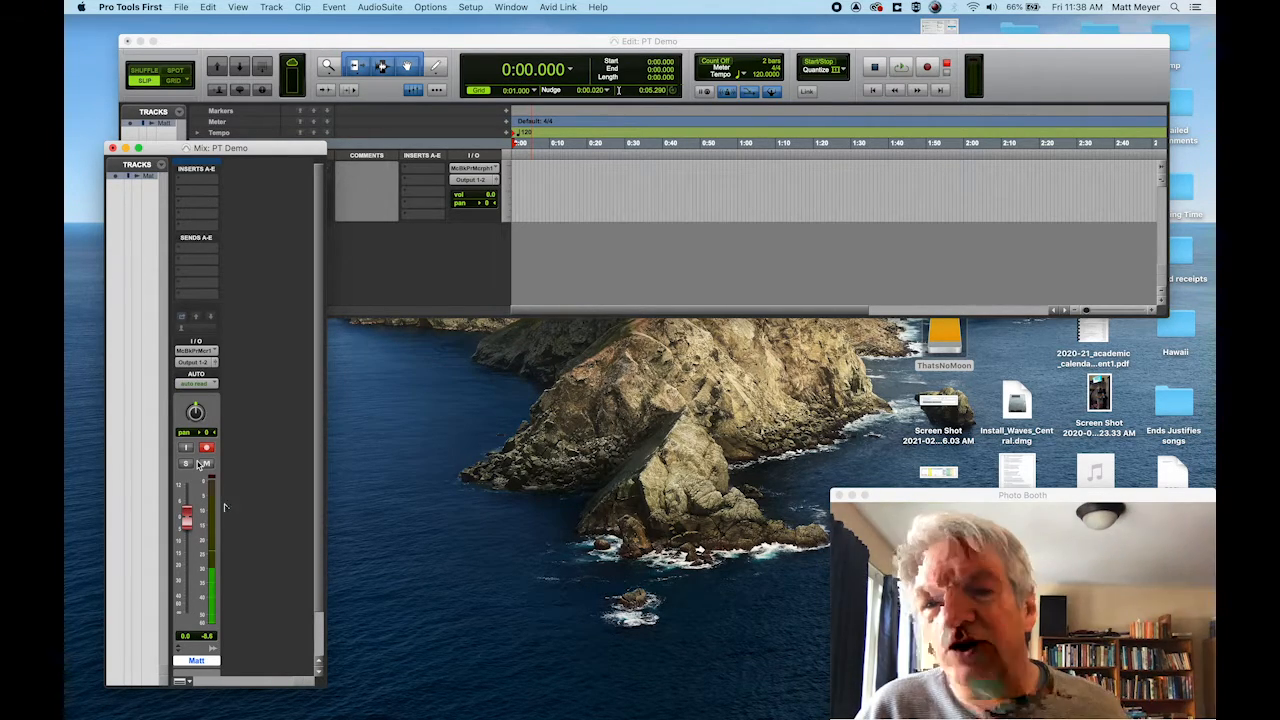
Assign the track's input to MacBook Pro Microphone 1 (Mono) and its output to Output 1-2 (Stereo).
{"action": "left_click", "coordinate": [194, 352]}
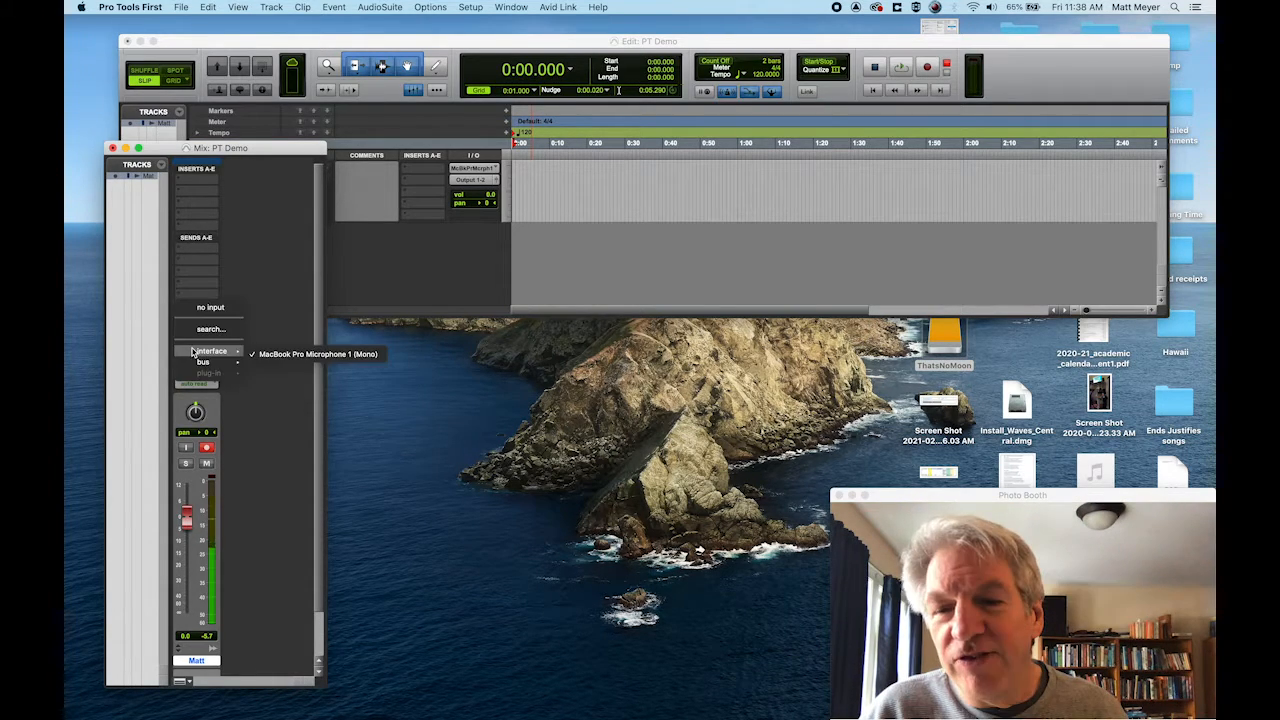
{"action": "left_click", "coordinate": [305, 358]}
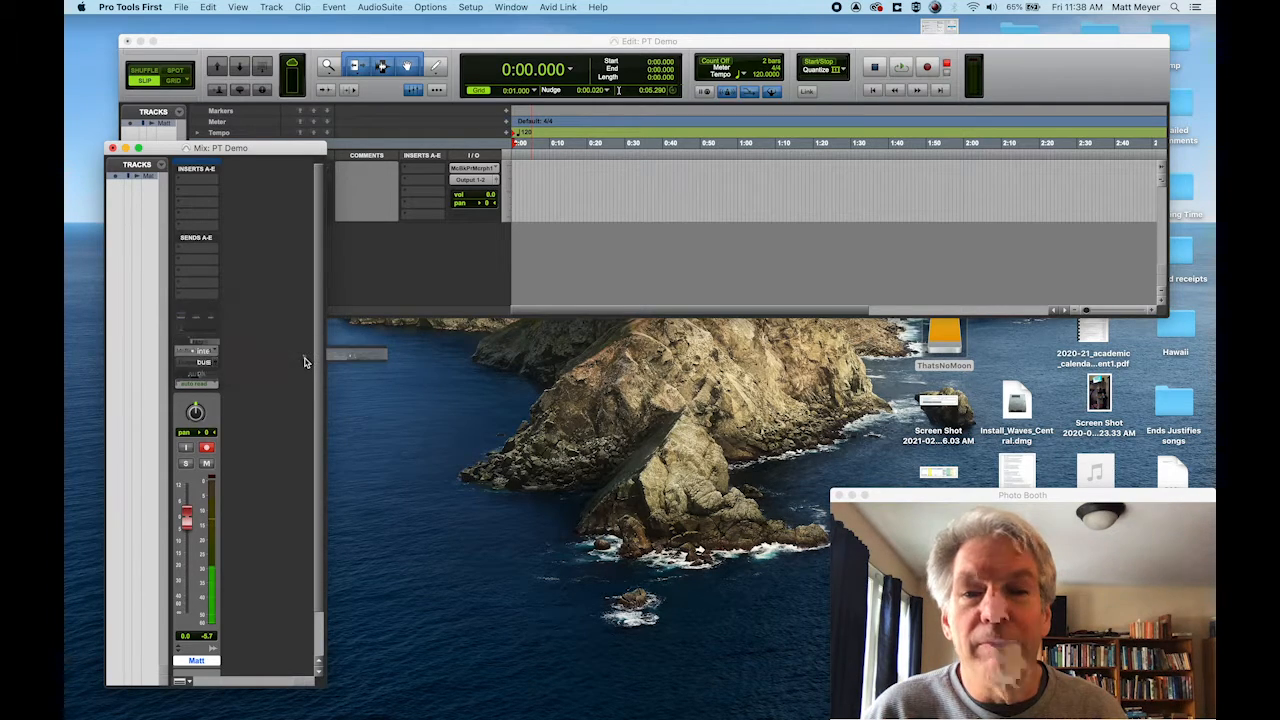
{"action": "left_click", "coordinate": [204, 360]}
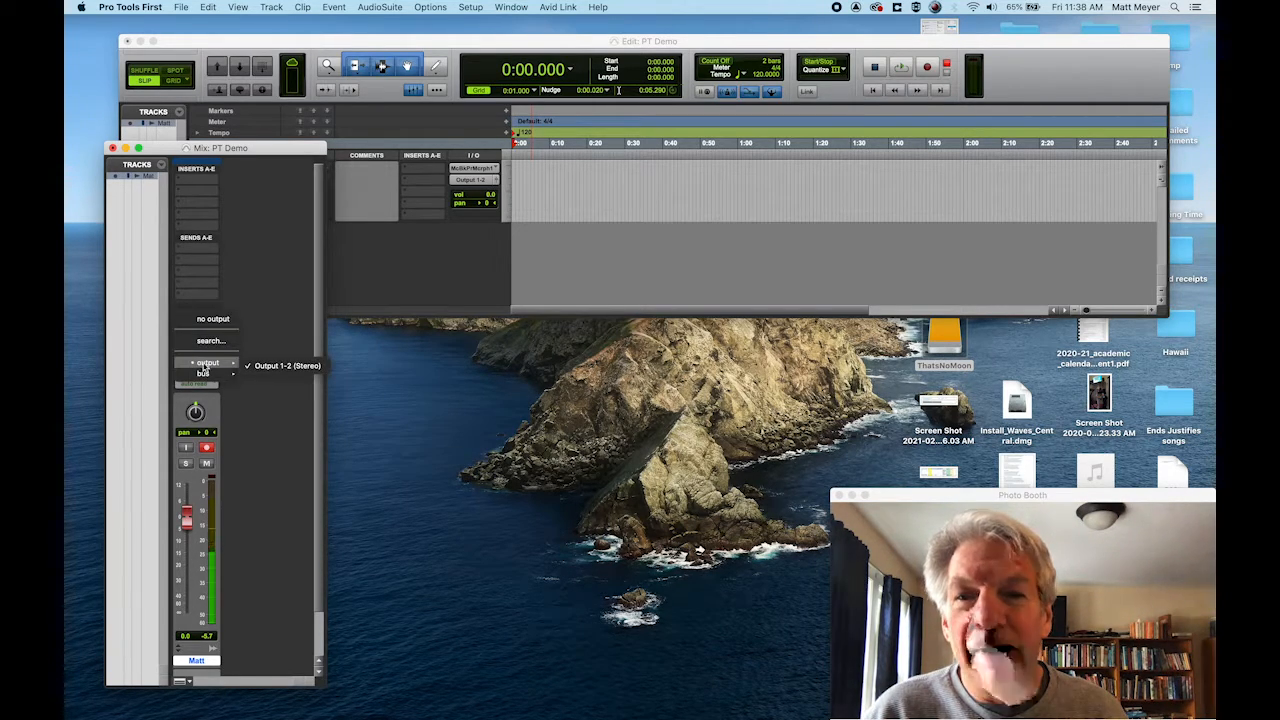
{"action": "left_click", "coordinate": [293, 366]}
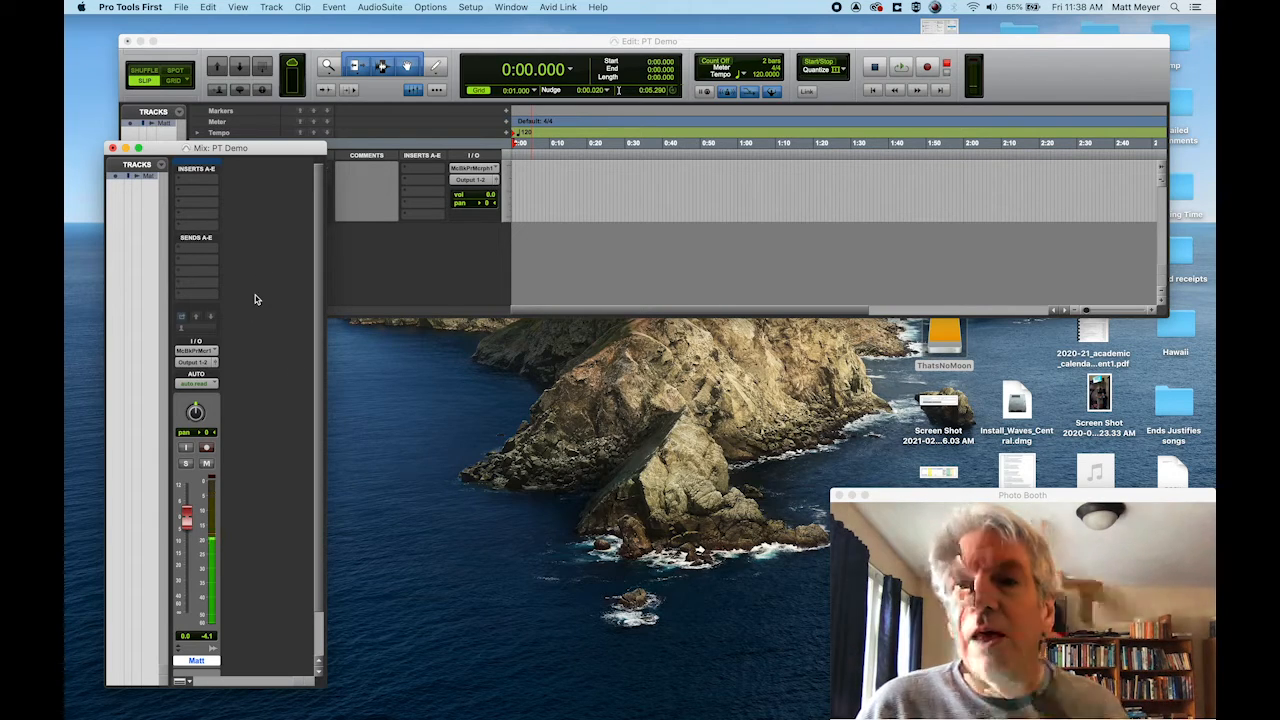
Return to the Edit window and record a voice clip of about 15 seconds from the timeline's start on the armed track.
{"action": "left_click", "coordinate": [322, 92]}
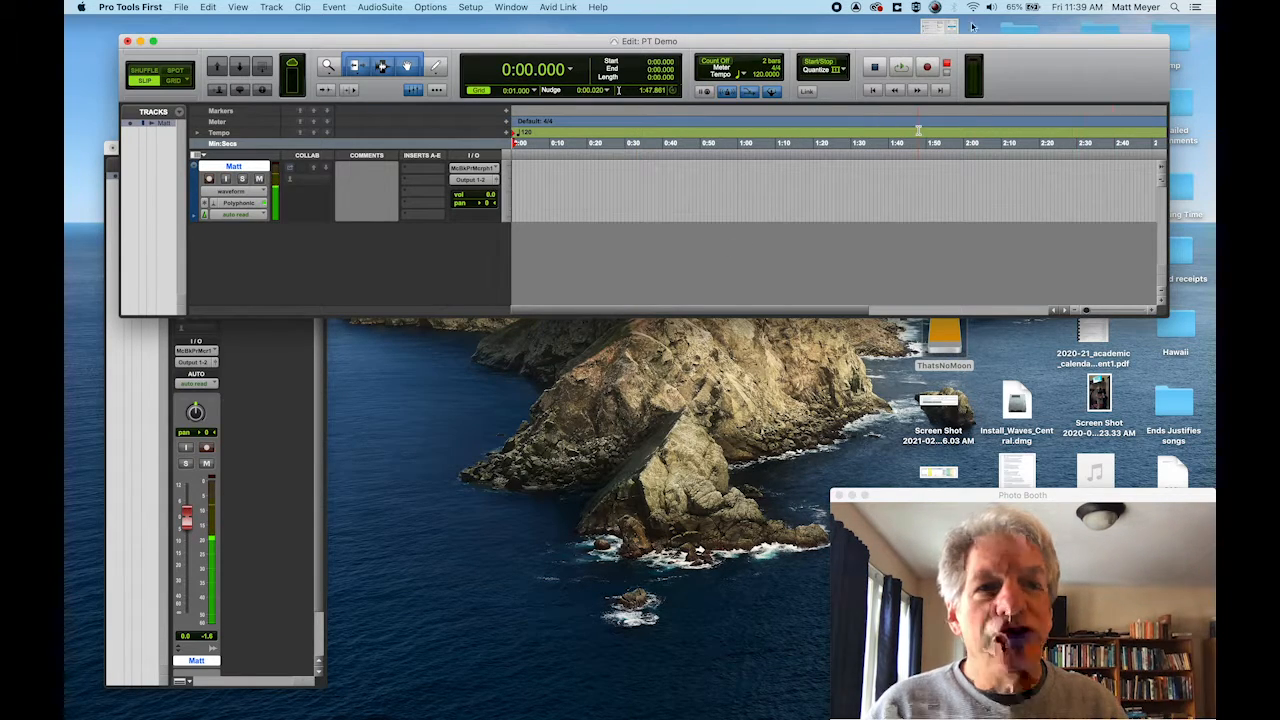
{"action": "left_click", "coordinate": [928, 69]}
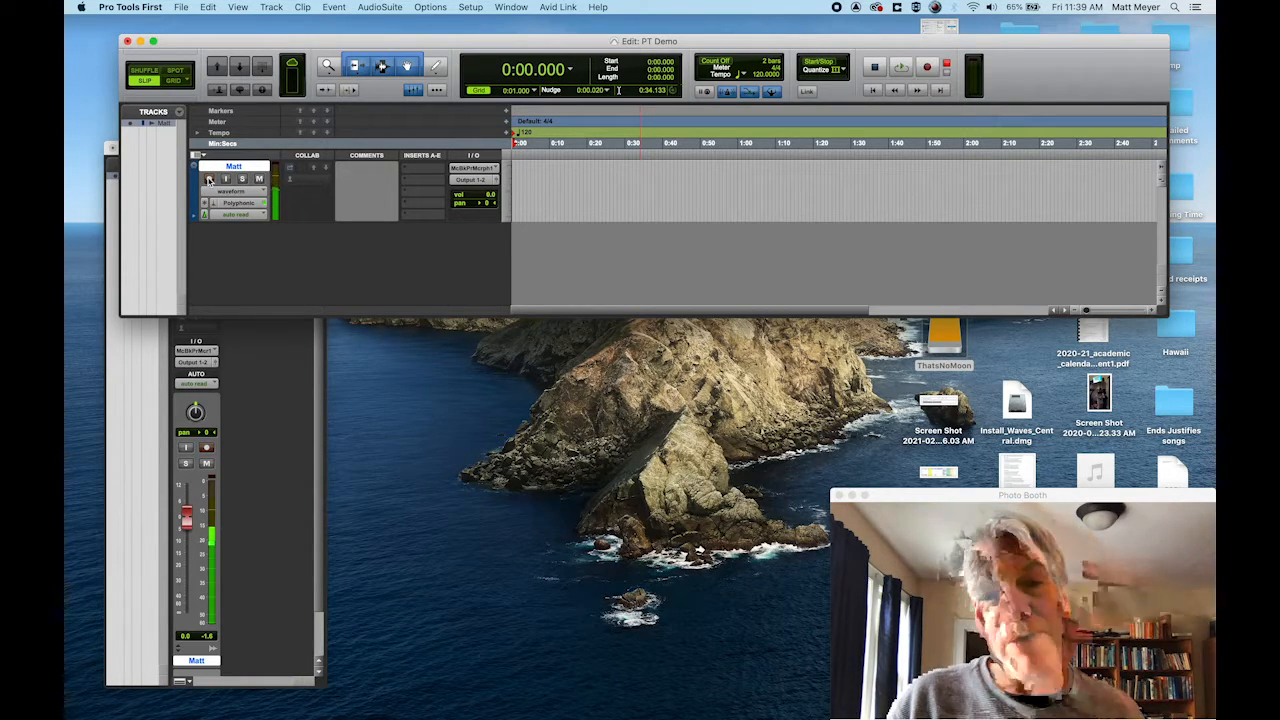
{"action": "left_click", "coordinate": [901, 68]}
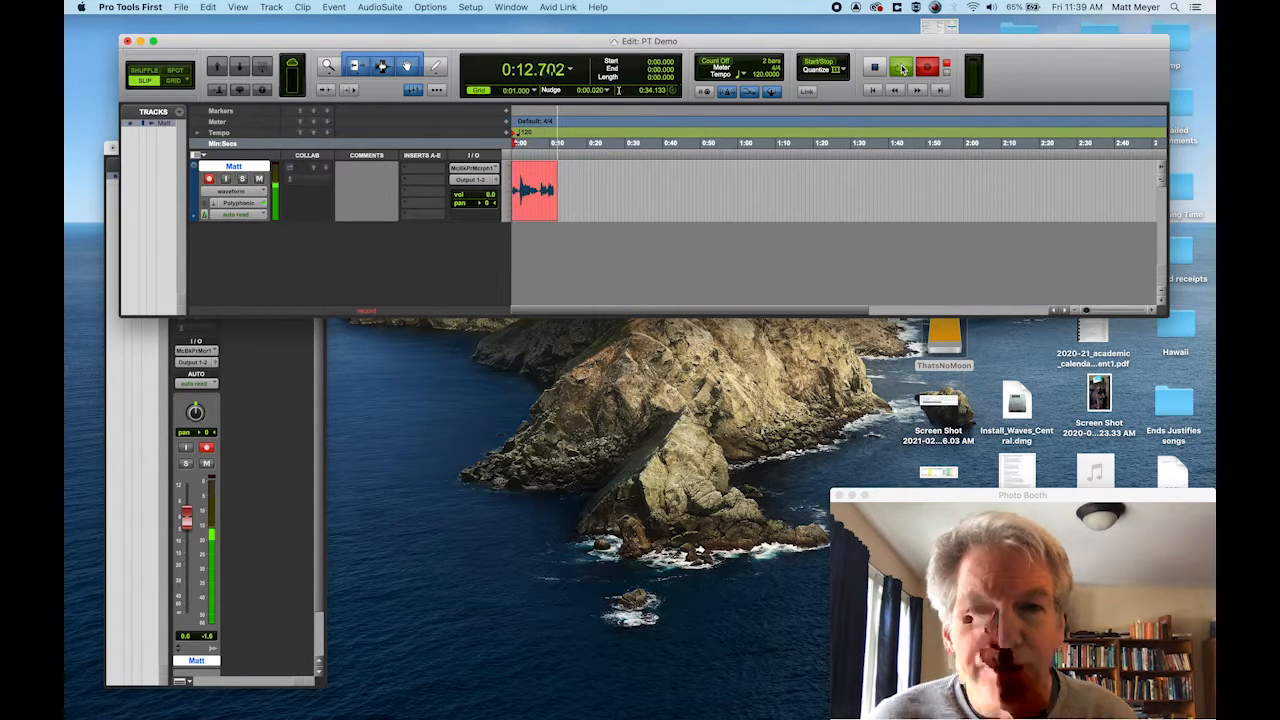
{"action": "key", "text": "space"}
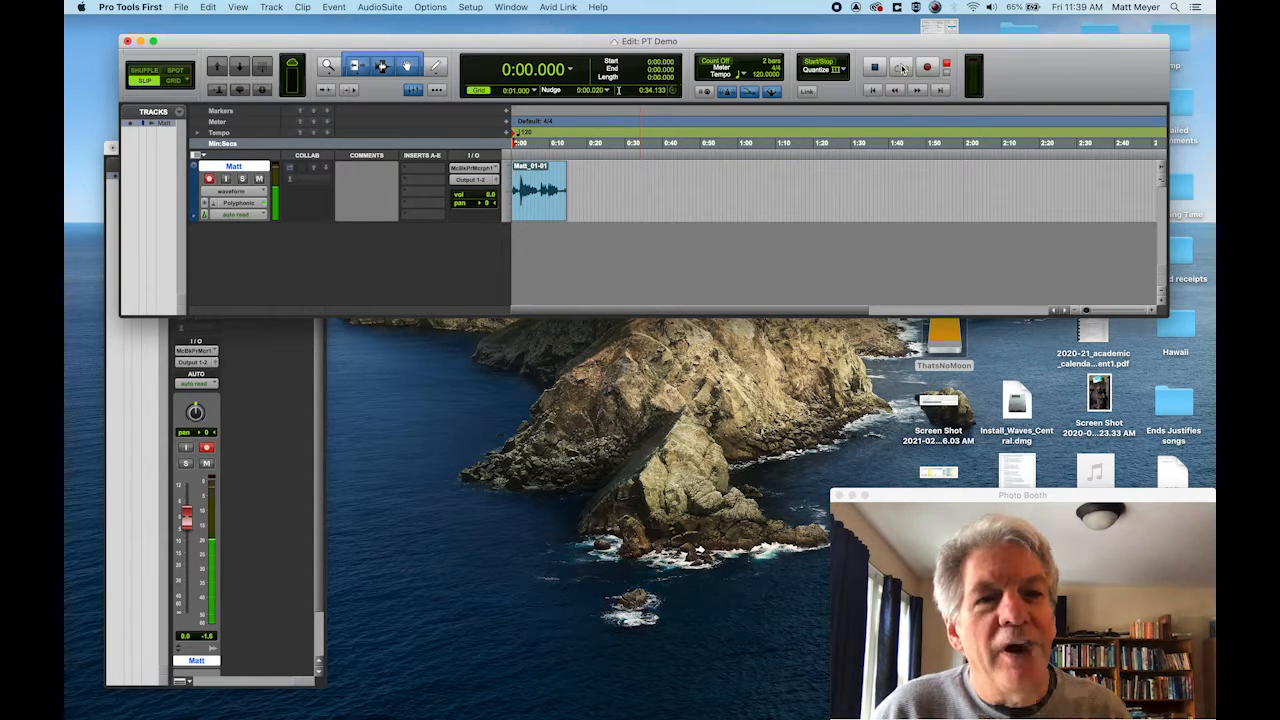
{"action": "left_click", "coordinate": [902, 68]}
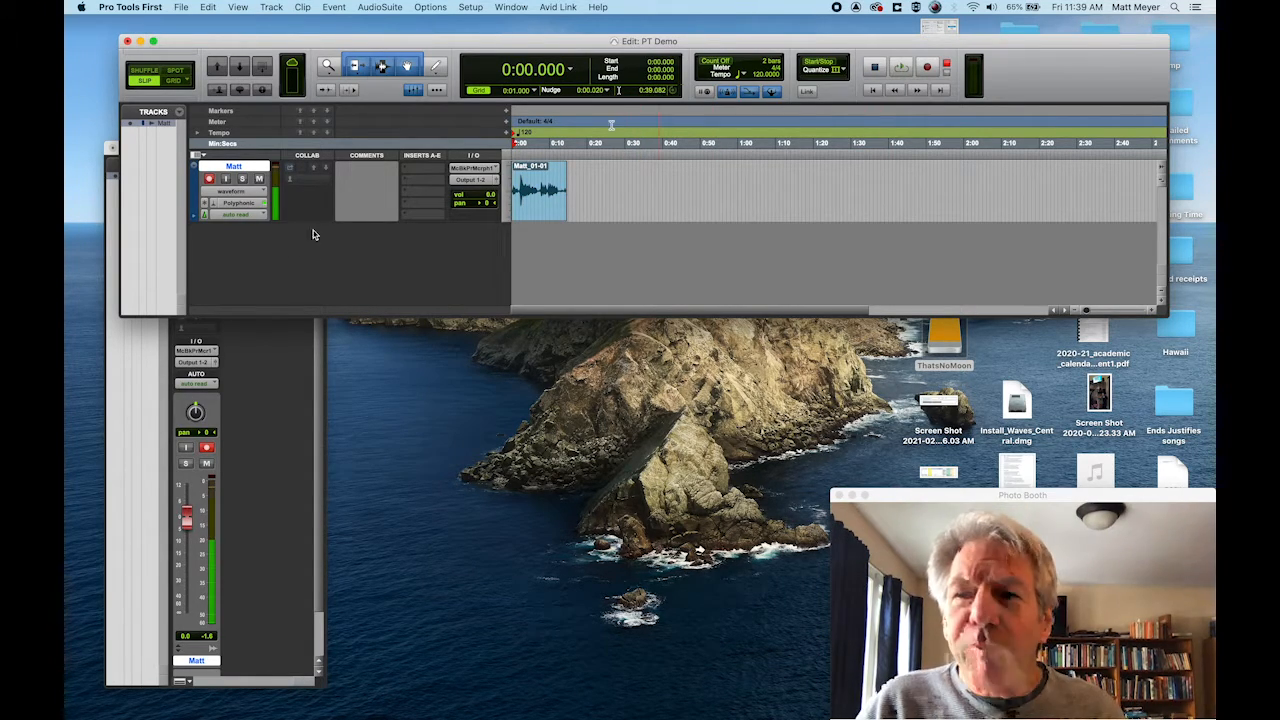
Disarm recording on the audio track and magnify the recorded clip with the Zoomer tool.
{"action": "left_click", "coordinate": [208, 179]}
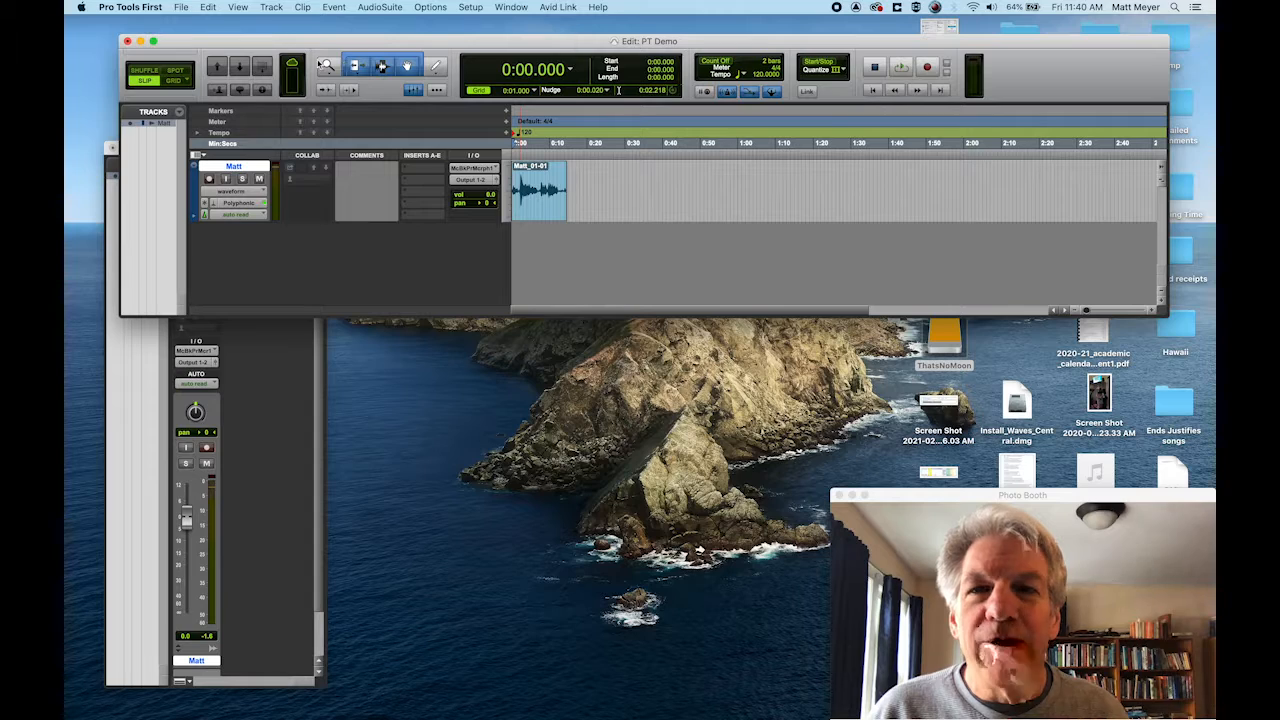
{"action": "left_click", "coordinate": [329, 66]}
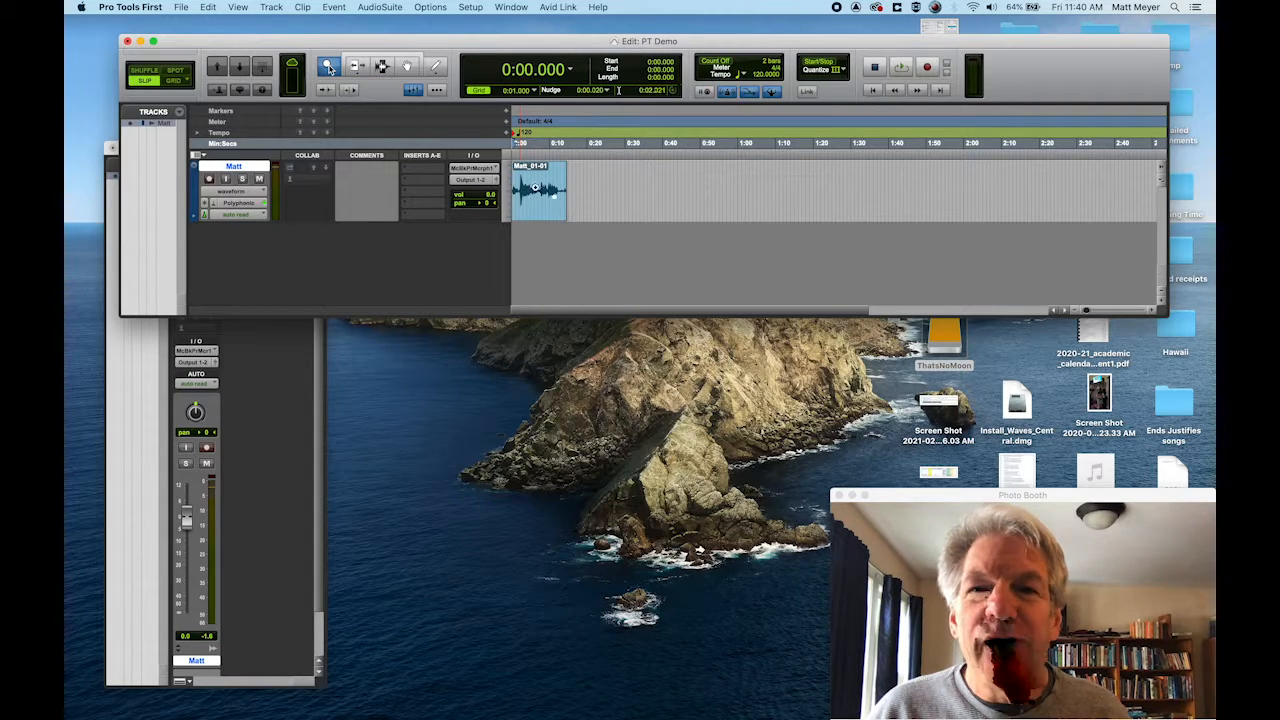
{"action": "left_click_drag", "start_coordinate": [512, 181], "coordinate": [567, 184]}
{"action": "left_click", "coordinate": [567, 184], "text": "alt"}
{"action": "left_click", "coordinate": [567, 184]}
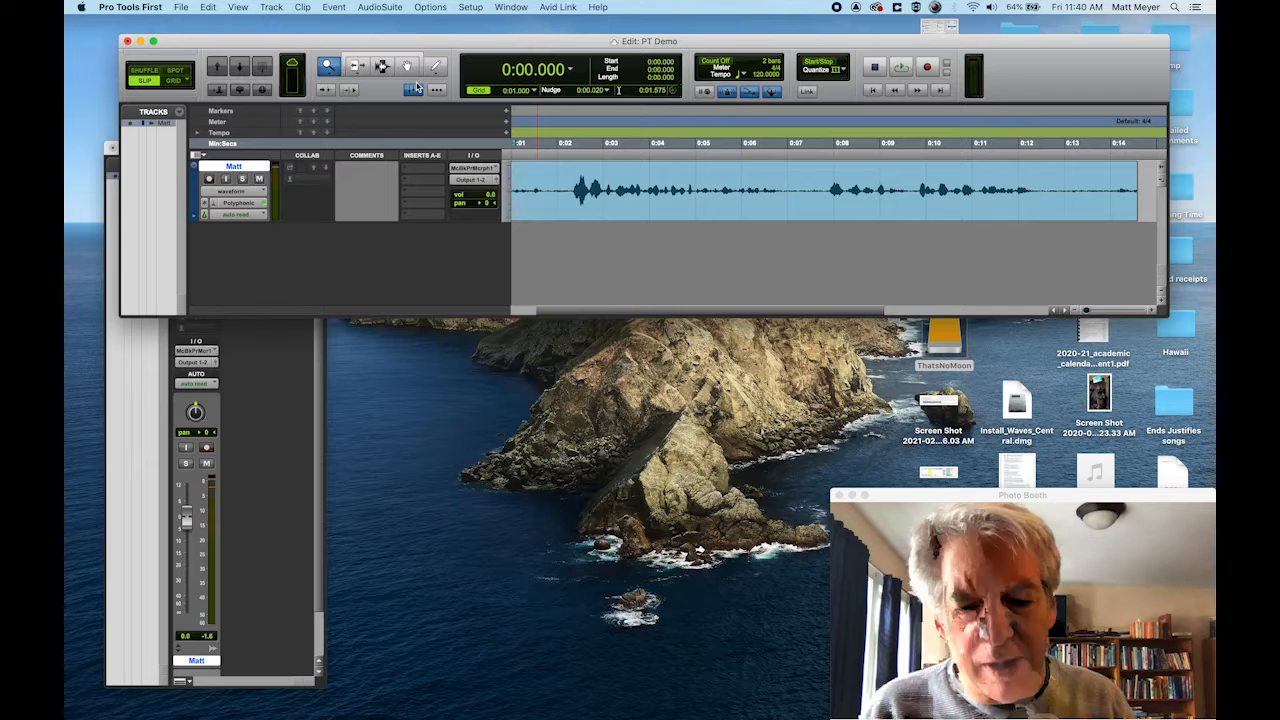
Zoom the timeline in and out until the recorded clip spans the Edit window's width.
{"action": "key", "text": "super+bracketright"}
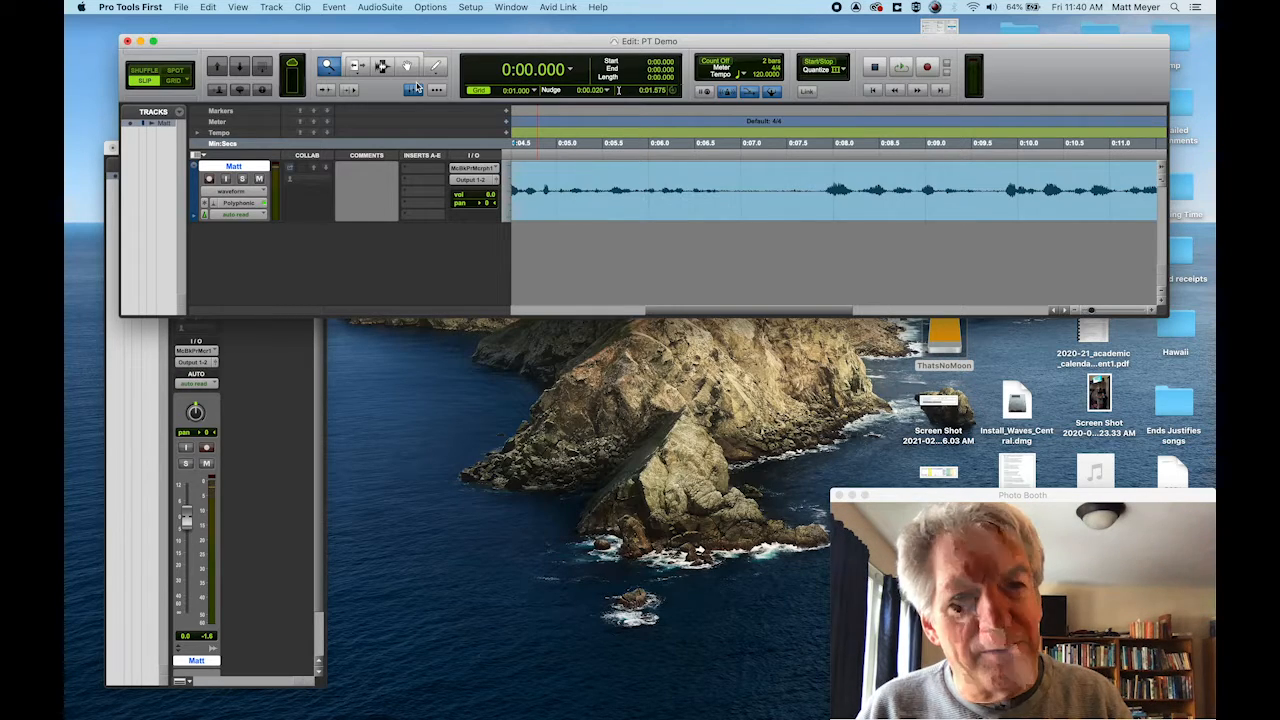
{"action": "key", "text": "super+bracketright"}
{"action": "key", "text": "super+bracketright"}
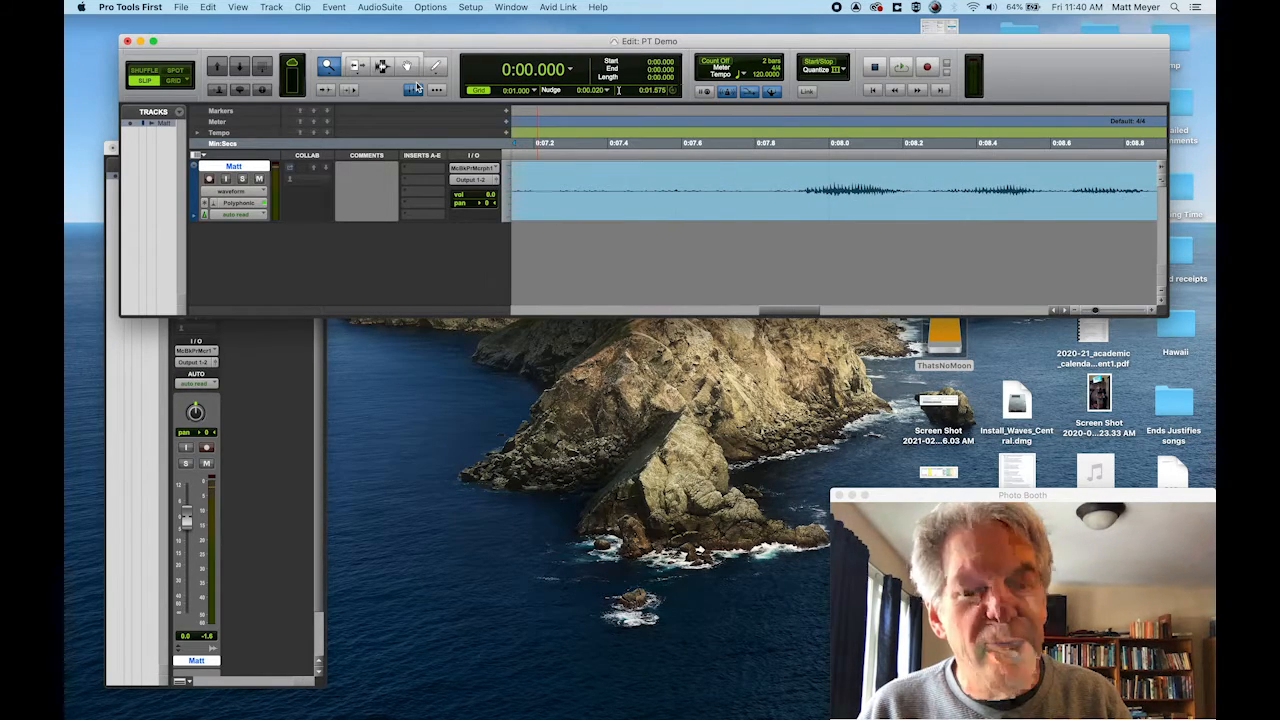
{"action": "key", "text": "super+bracketleft"}
{"action": "key", "text": "super+bracketleft"}
{"action": "key", "text": "super+bracketleft"}
{"action": "key", "text": "super+bracketleft"}
{"action": "key", "text": "super+bracketleft"}
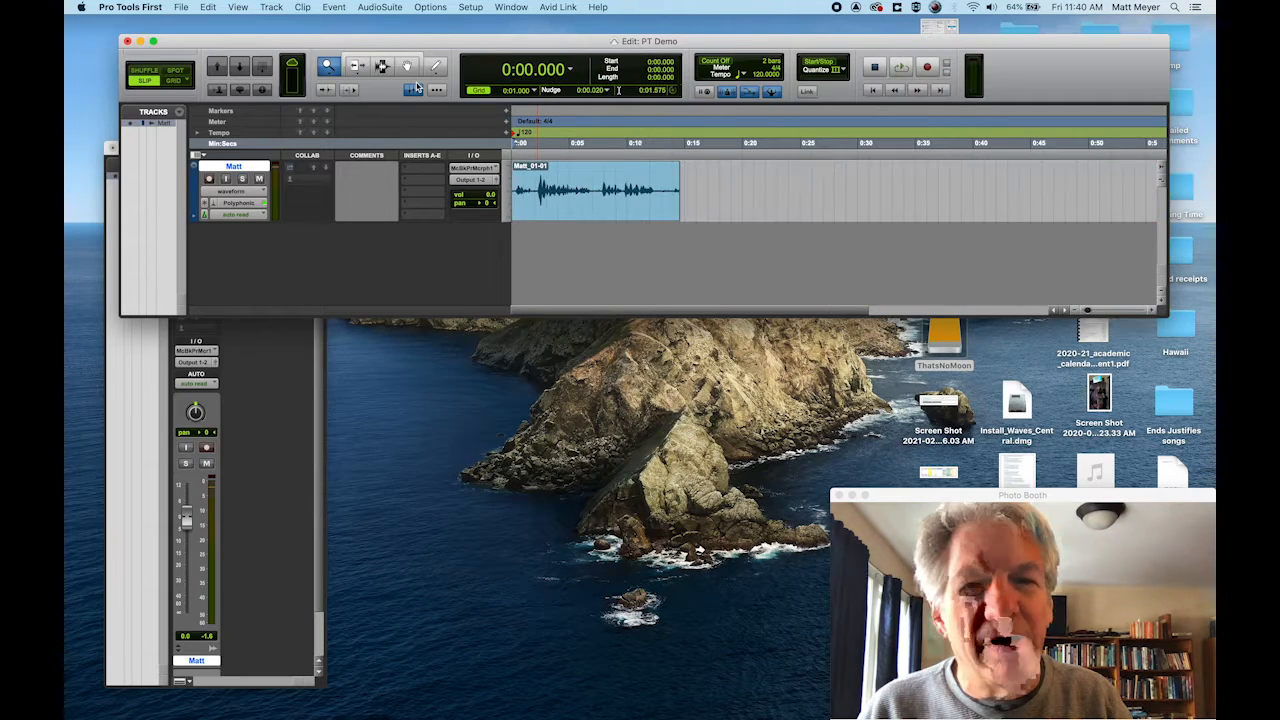
{"action": "key", "text": "super+bracketright"}
{"action": "key", "text": "super+bracketright"}
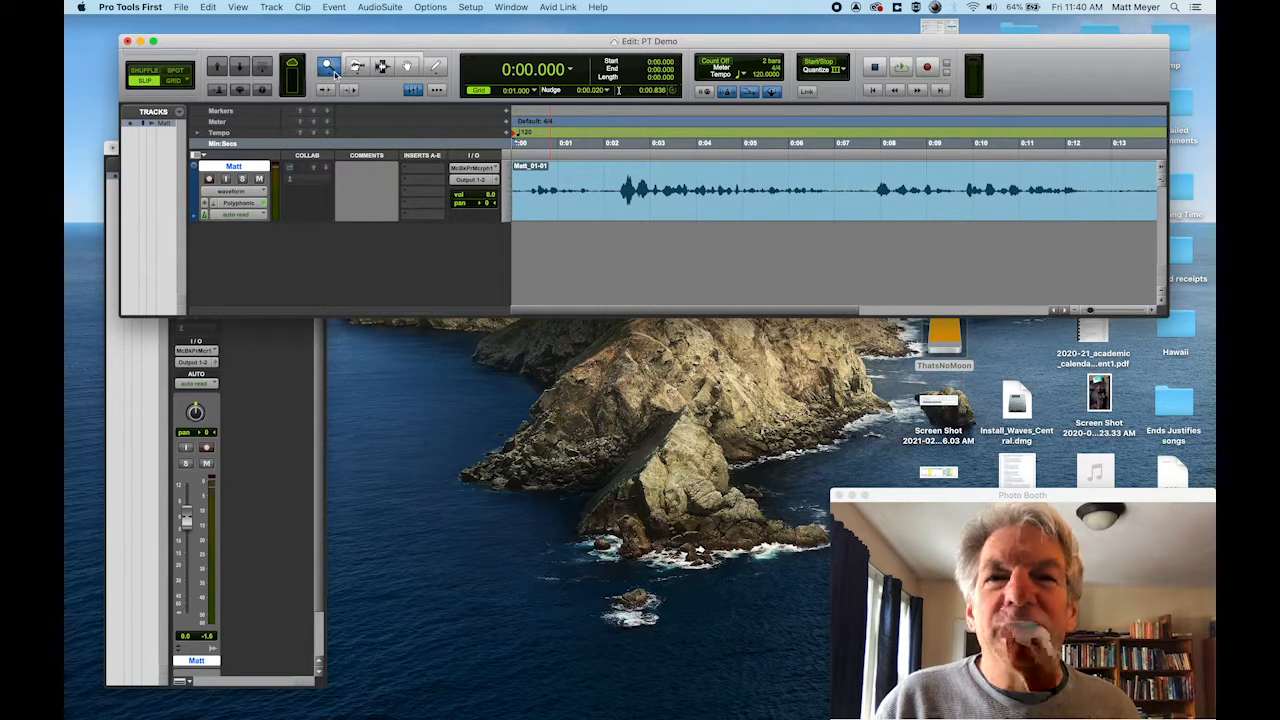
Play the clip from the start to find the second phrase and trim the clip's beginning to about 0:07.777 with the Trim tool.
{"action": "left_click", "coordinate": [362, 67]}
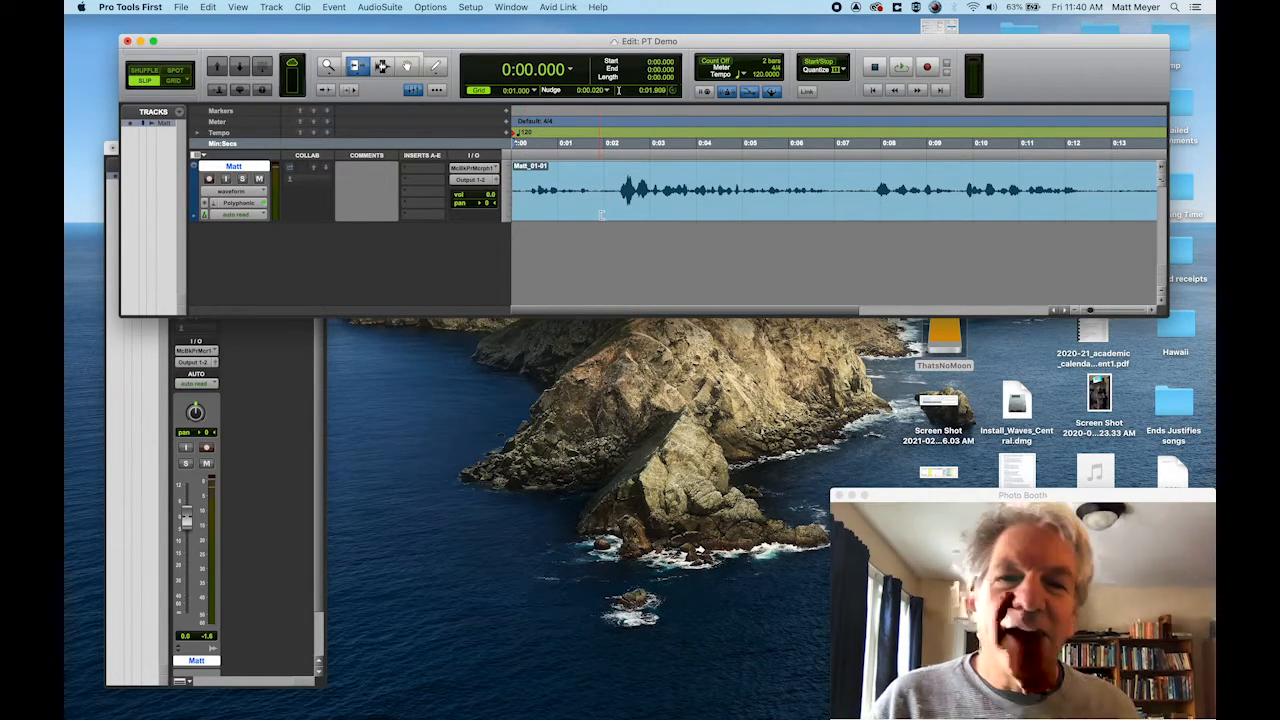
{"action": "key", "text": "space"}
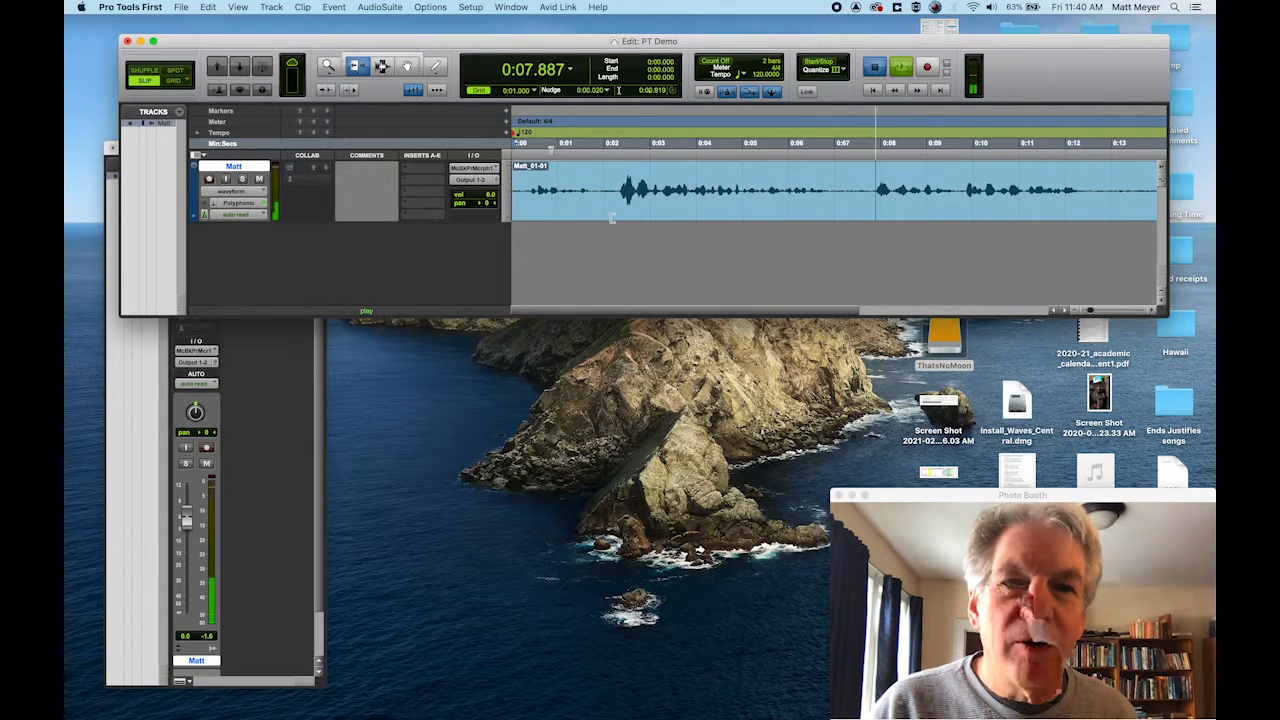
{"action": "key", "text": "space"}
{"action": "left_click_drag", "start_coordinate": [519, 190], "coordinate": [872, 190]}
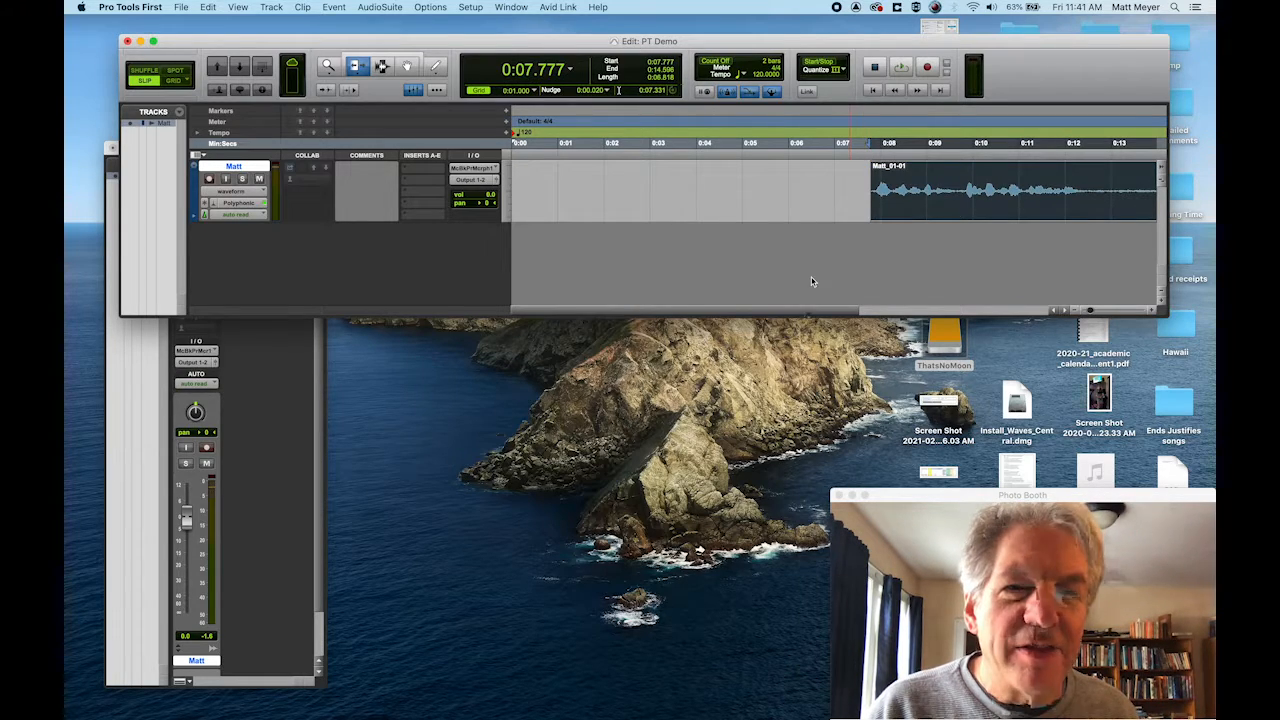
Play from about 0:11.973 to locate the end of speech and trim the clip's end to about 0:12.740.
{"action": "left_click_drag", "start_coordinate": [808, 310], "coordinate": [963, 305]}
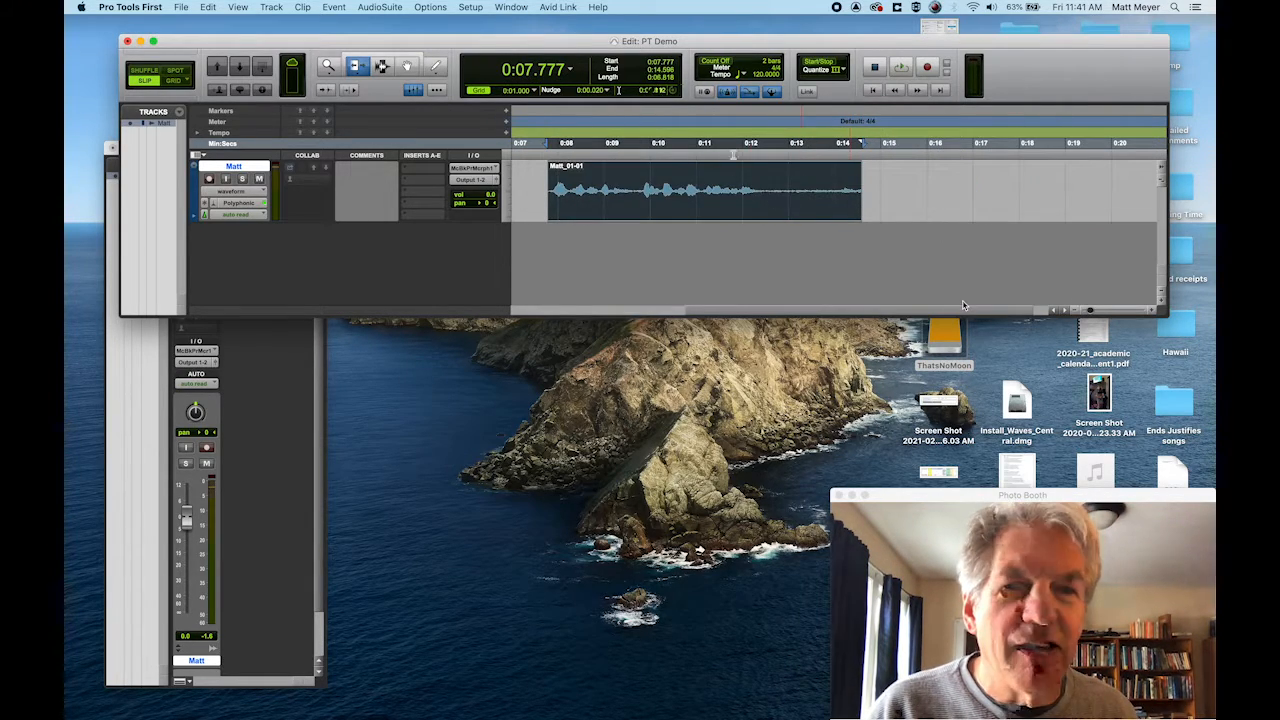
{"action": "left_click", "coordinate": [750, 145]}
{"action": "key", "text": "space"}
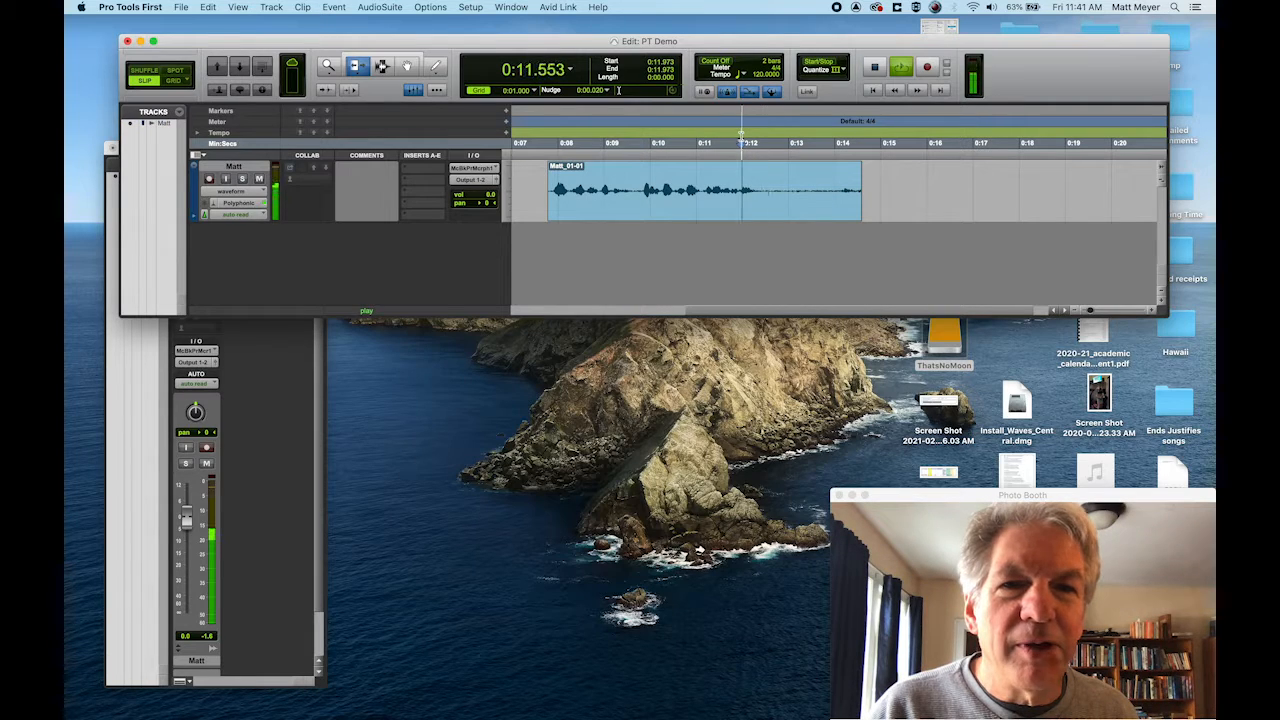
{"action": "key", "text": "space"}
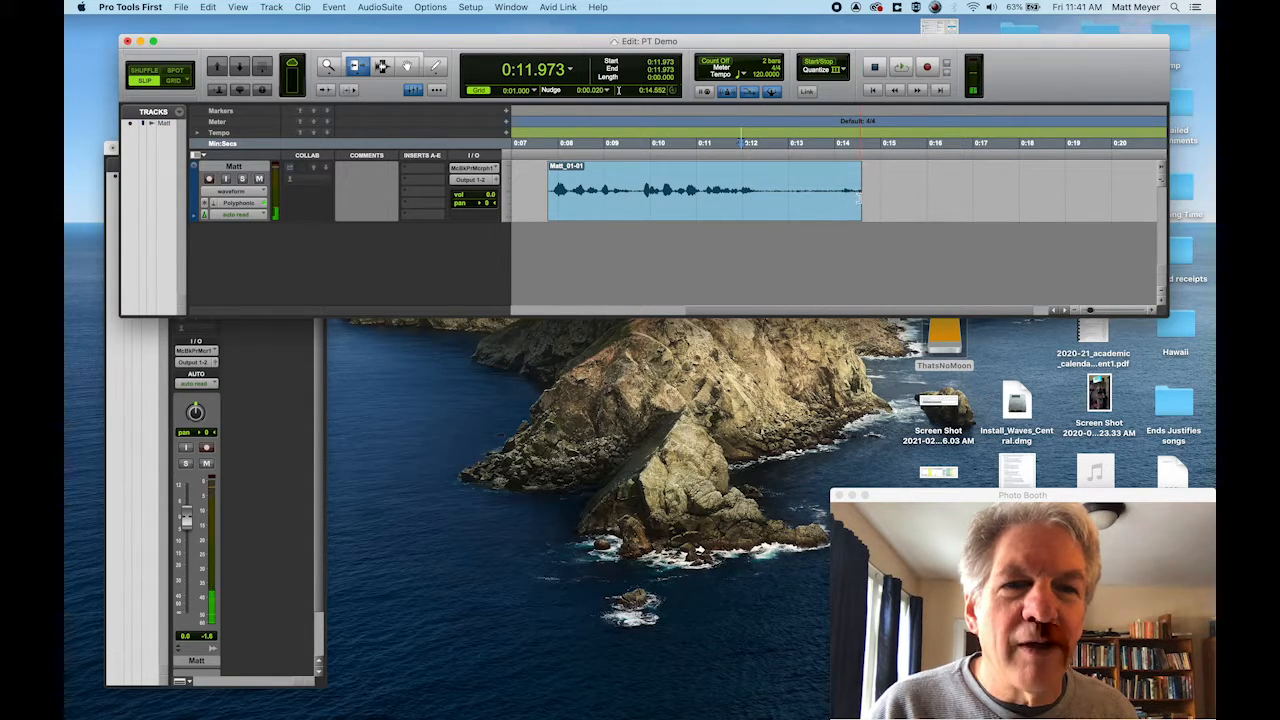
{"action": "left_click_drag", "start_coordinate": [858, 199], "coordinate": [774, 200]}
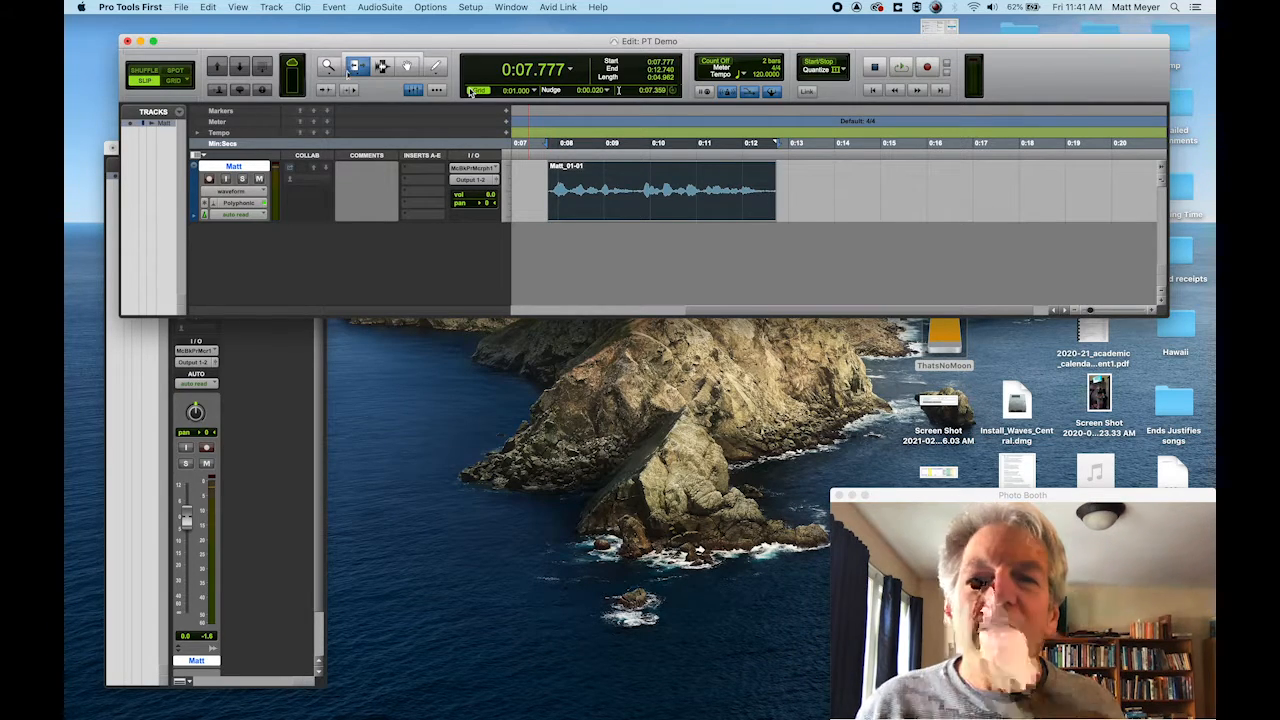
Place the playback cursor at several points along the clip with the Selector tool and play from about 0:08.279.
{"action": "left_click", "coordinate": [382, 68]}
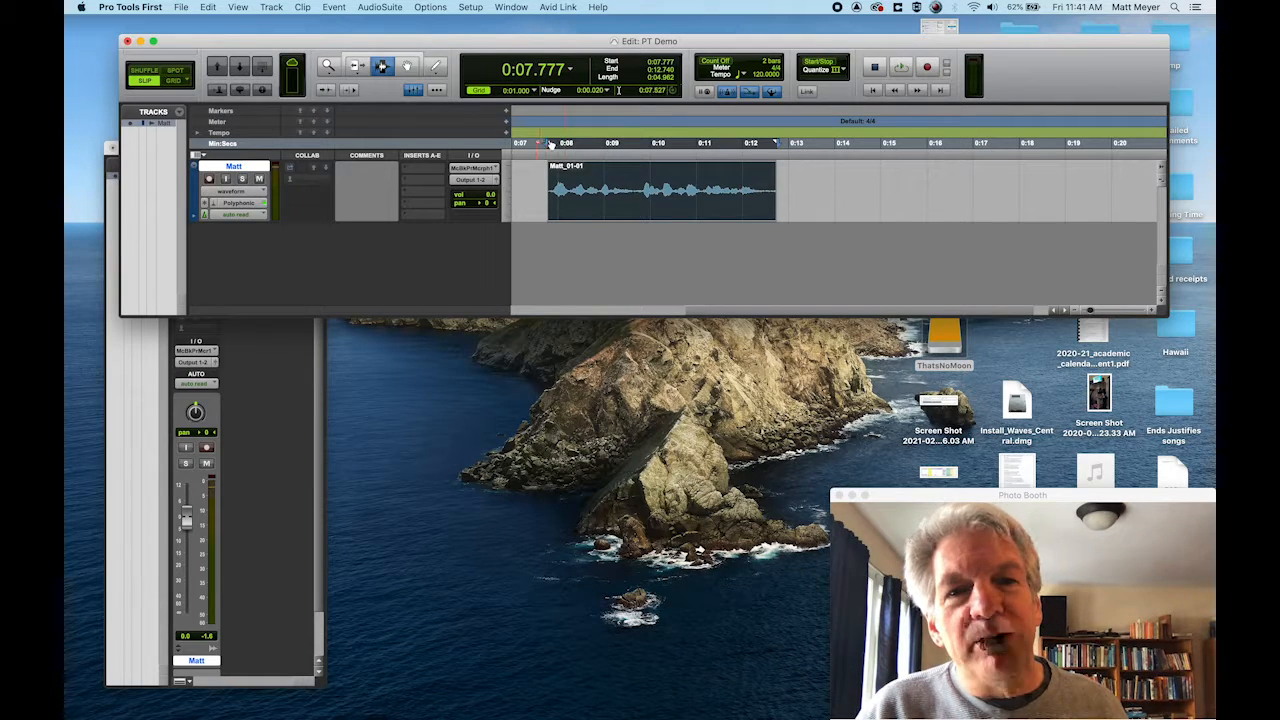
{"action": "left_click", "coordinate": [589, 144]}
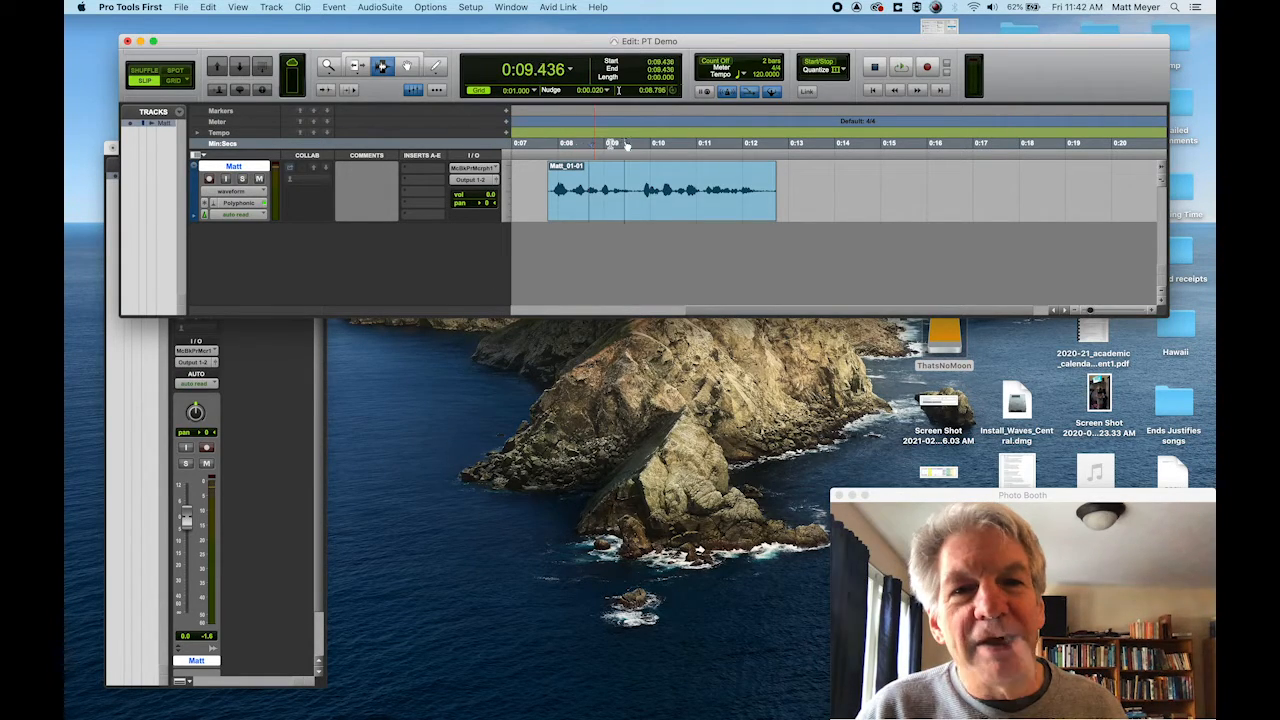
{"action": "left_click", "coordinate": [624, 147]}
{"action": "left_click", "coordinate": [665, 145]}
{"action": "left_click", "coordinate": [711, 145]}
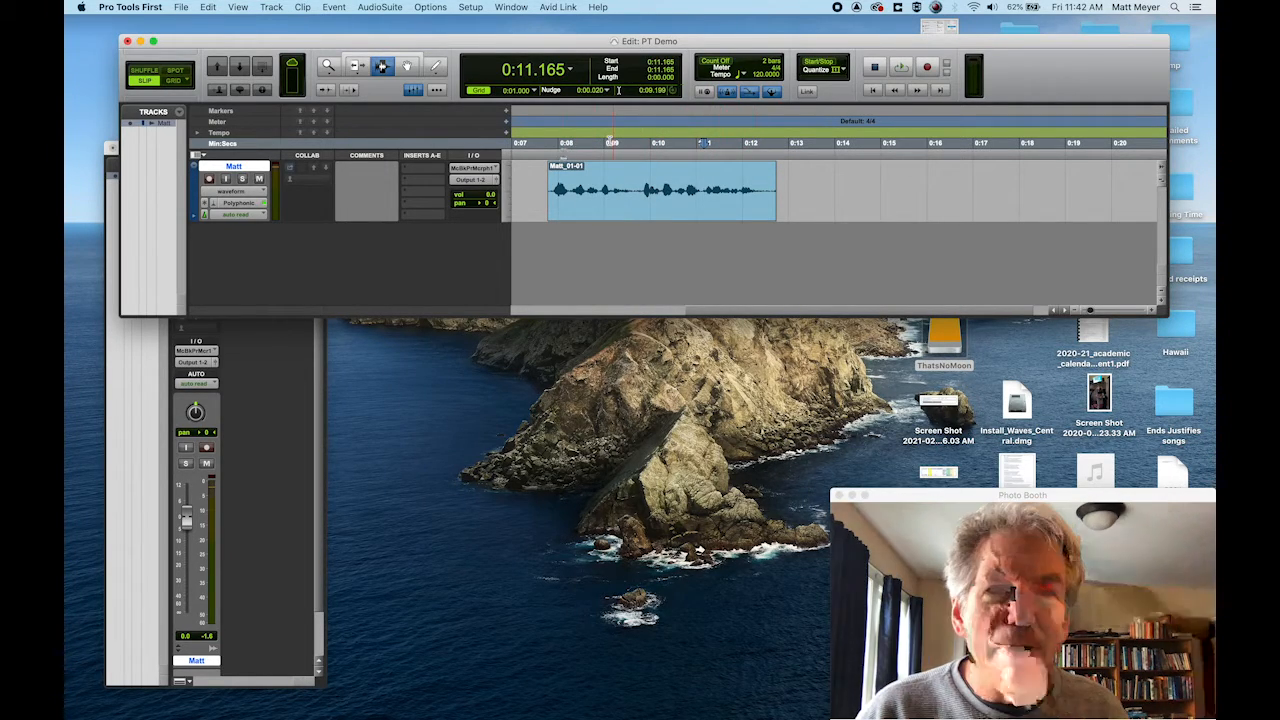
{"action": "left_click", "coordinate": [567, 143]}
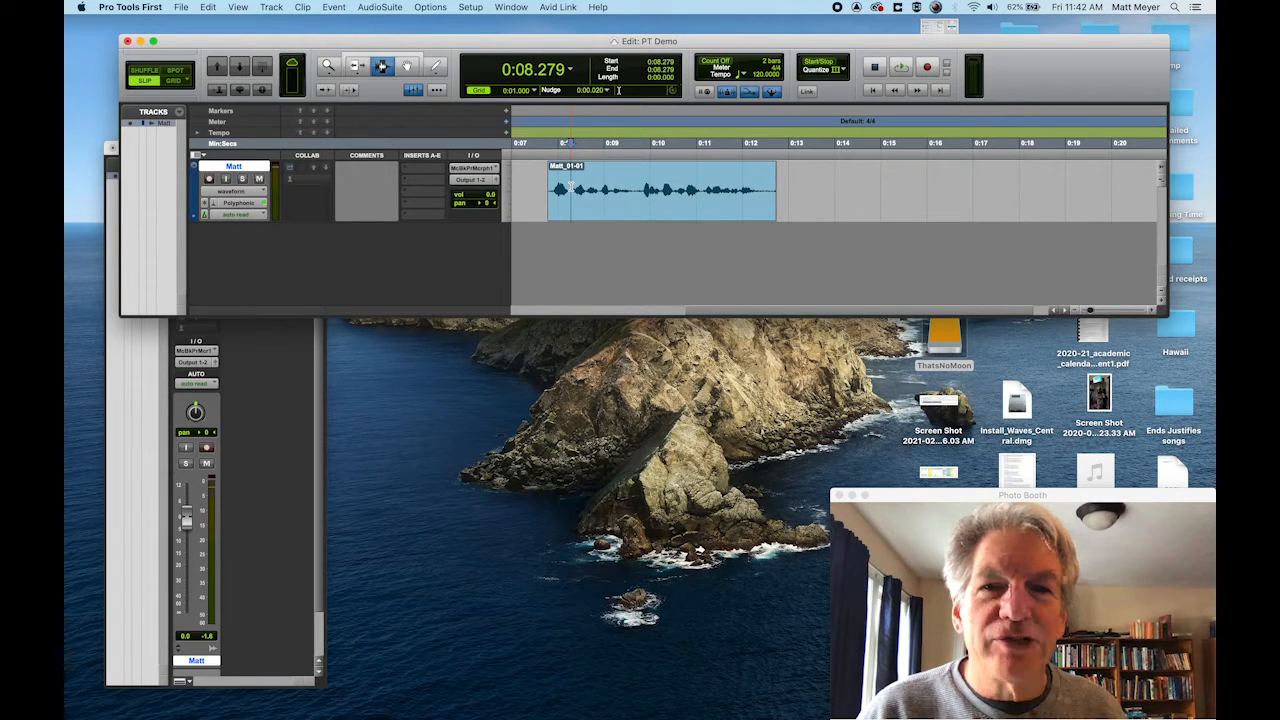
{"action": "key", "text": "space"}
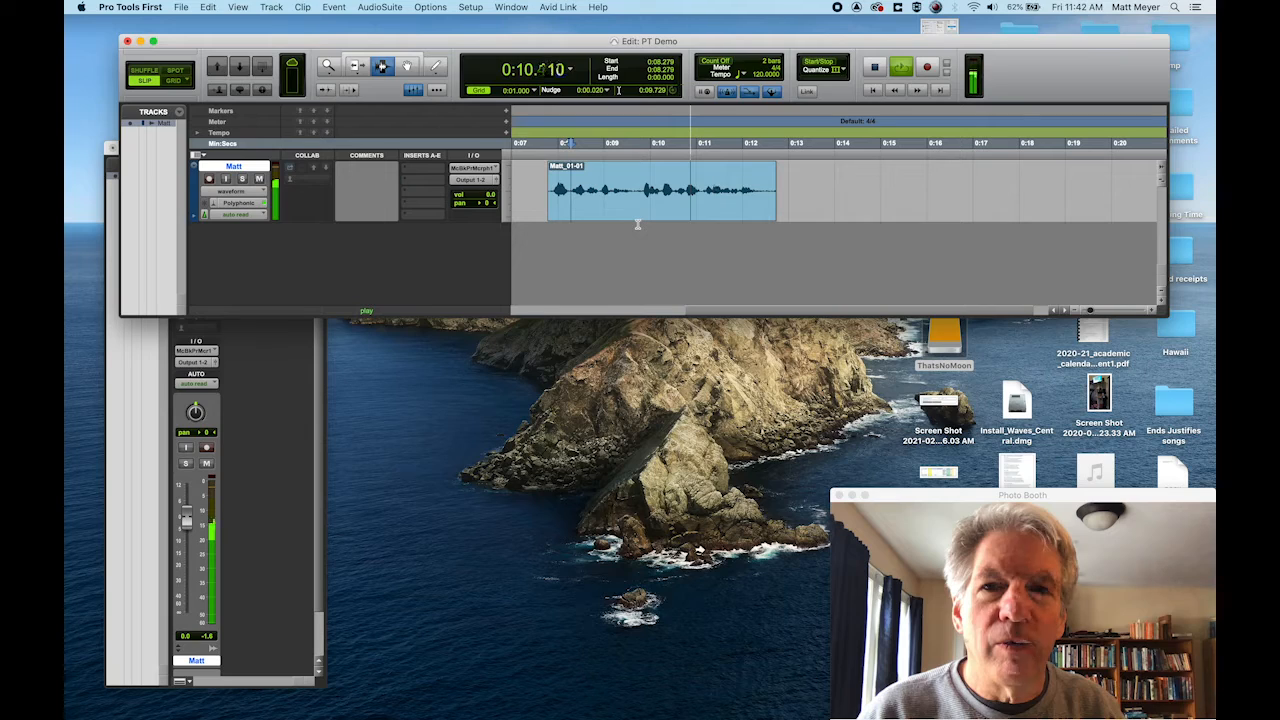
{"action": "key", "text": "space"}
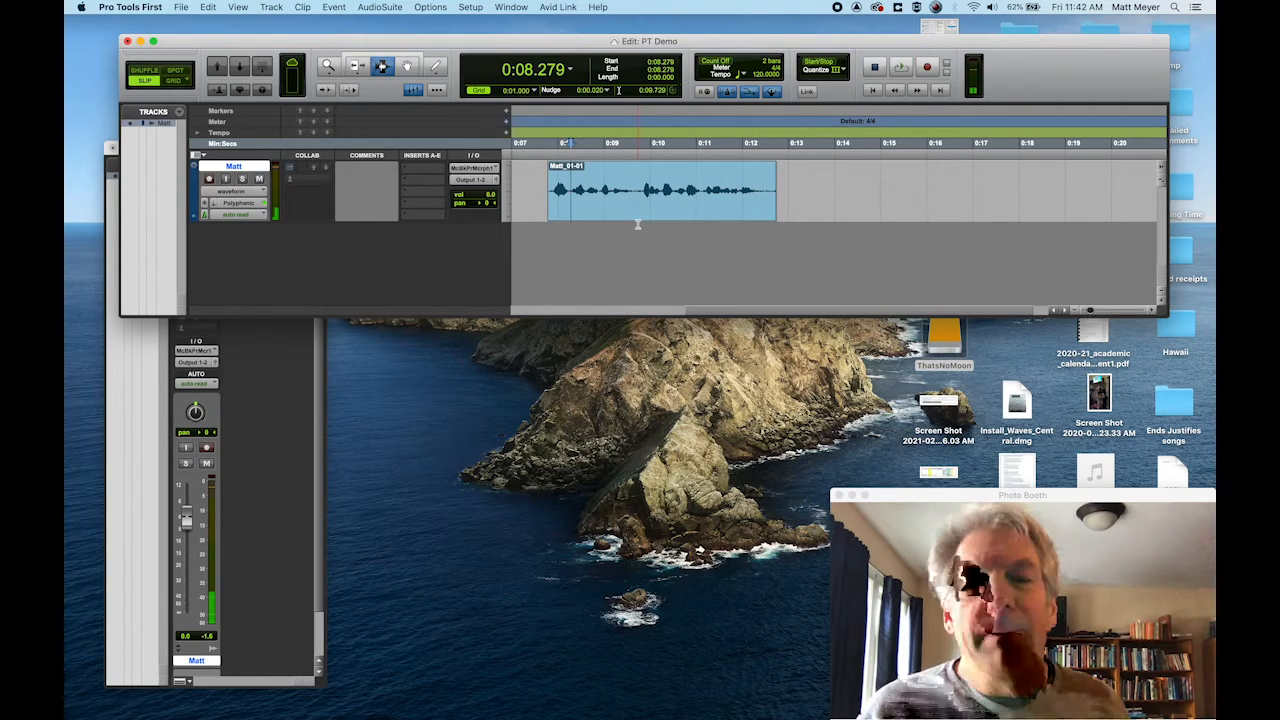
Move the clip along the timeline with the Grabber tool so it starts at about 0:08.558, and switch to the Pencil tool.
{"action": "left_click", "coordinate": [409, 67]}
{"action": "left_click_drag", "start_coordinate": [654, 189], "coordinate": [690, 189]}
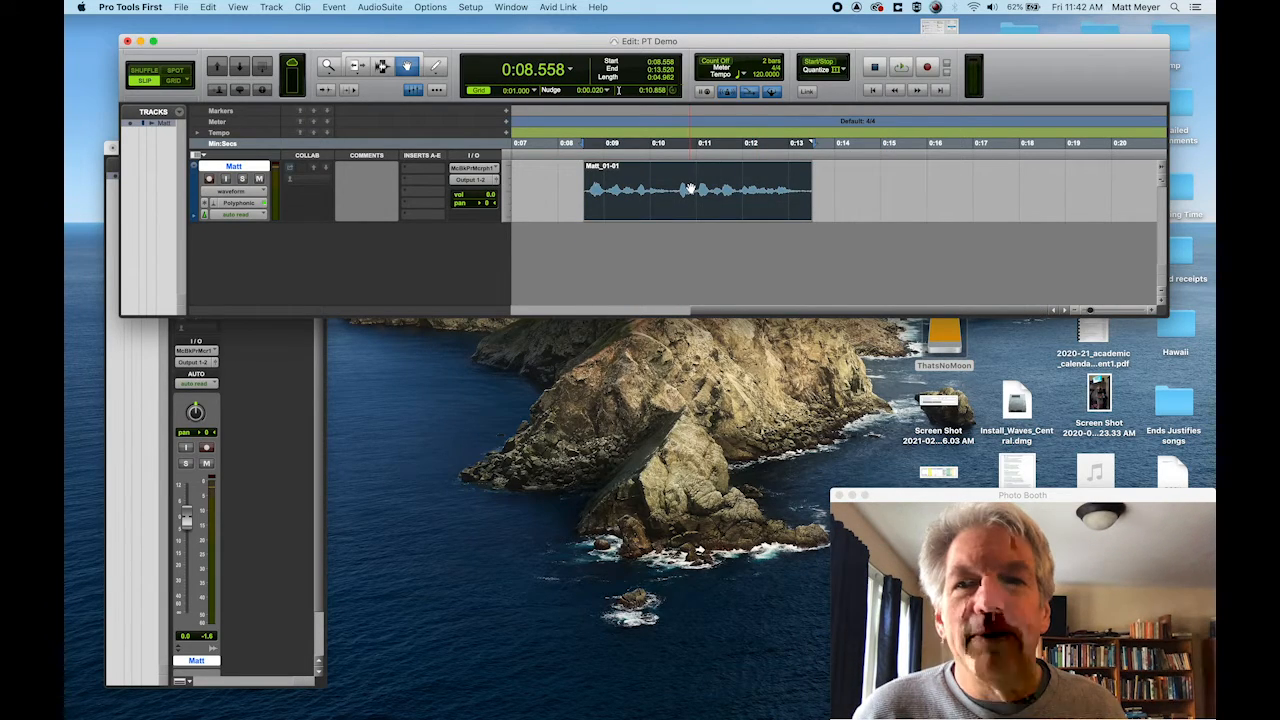
{"action": "left_click", "coordinate": [435, 67]}
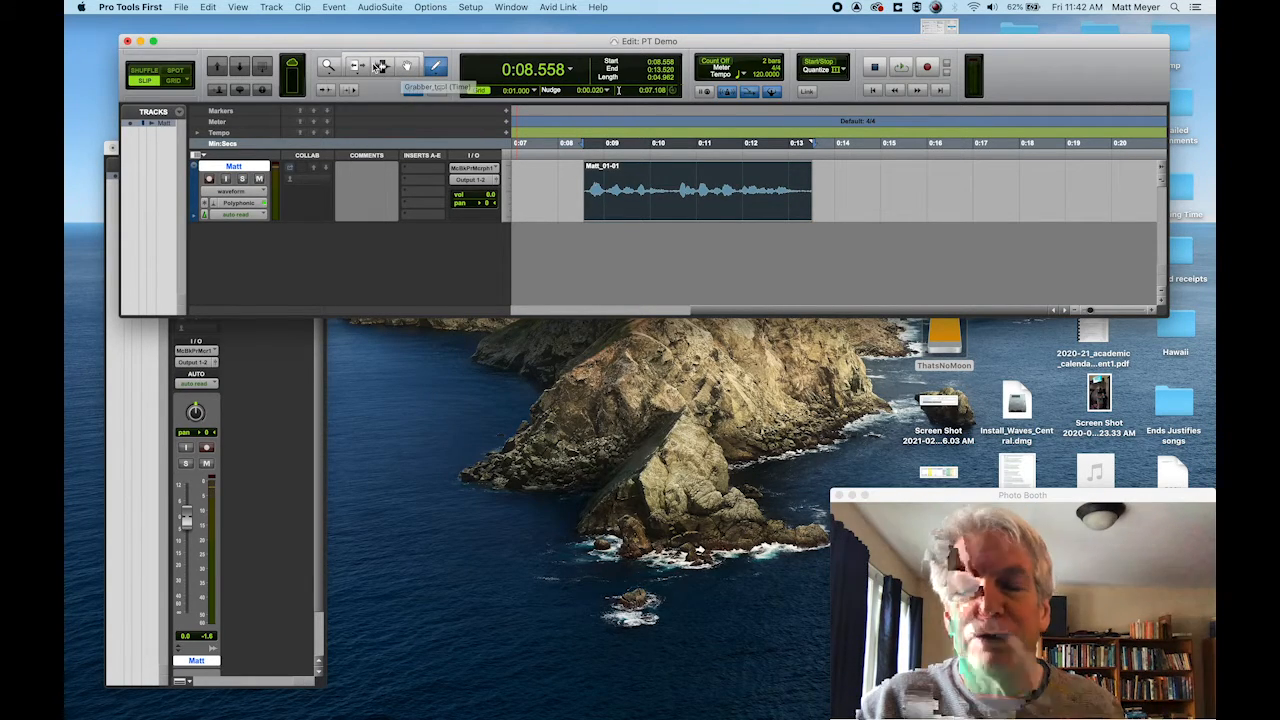
Return to the Selector tool, increase the track's height and magnify the timeline around the trimmed clip.
{"action": "left_click", "coordinate": [382, 67]}
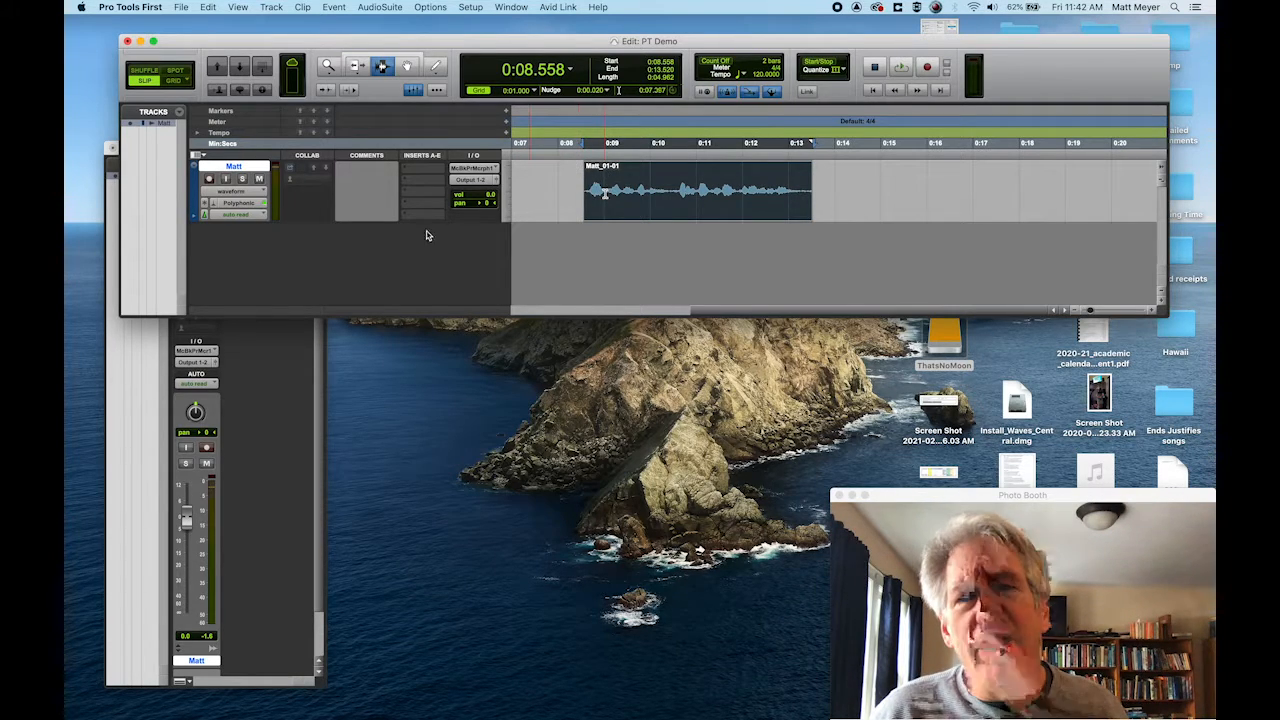
{"action": "left_click_drag", "start_coordinate": [242, 220], "coordinate": [222, 298]}
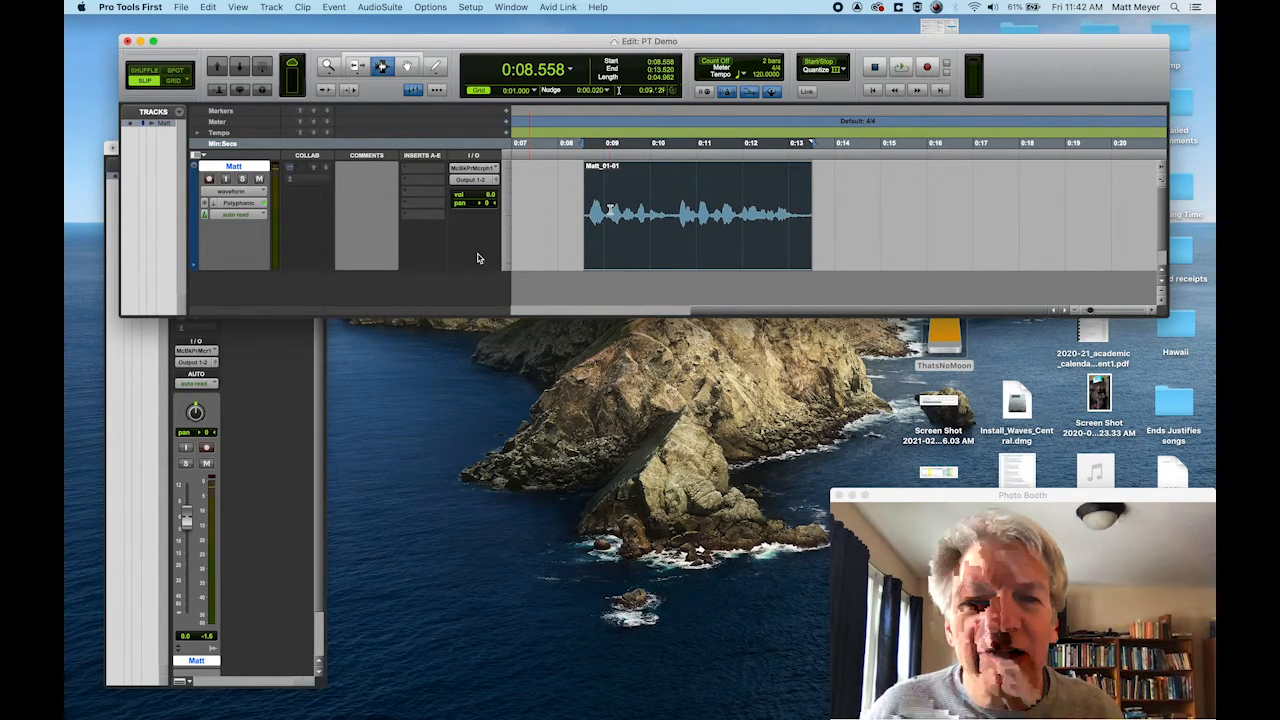
{"action": "key", "text": "super+bracketright"}
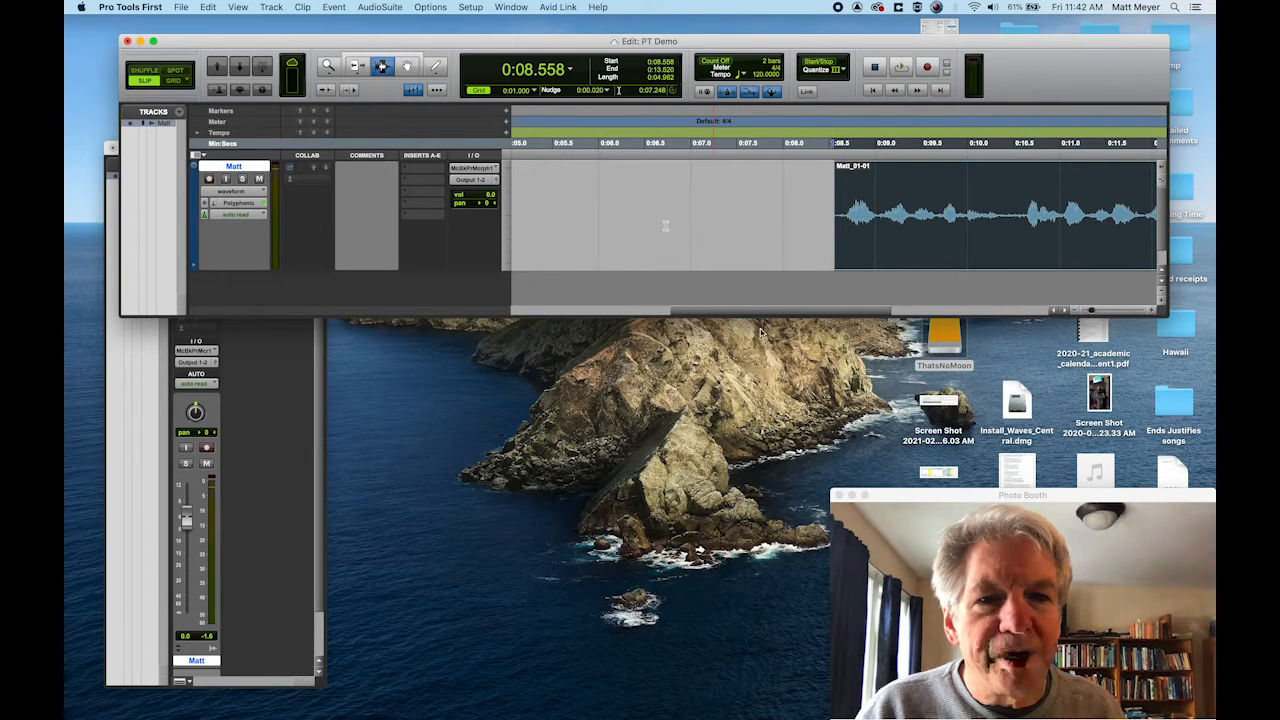
{"action": "key", "text": "super+bracketleft"}
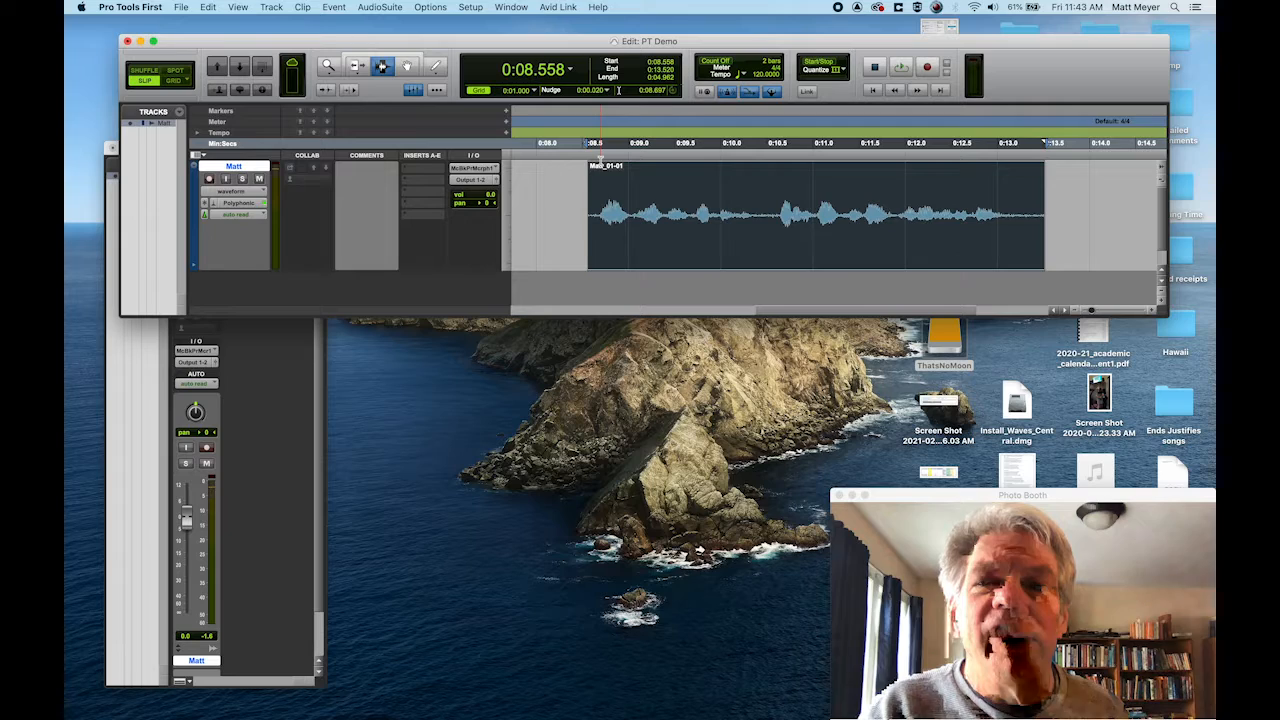
Play the clip from about 0:08.628 and select the short passage between about 0:09.199 and 0:09.387.
{"action": "double_click", "coordinate": [595, 162]}
{"action": "left_click", "coordinate": [595, 162]}
{"action": "key", "text": "space"}
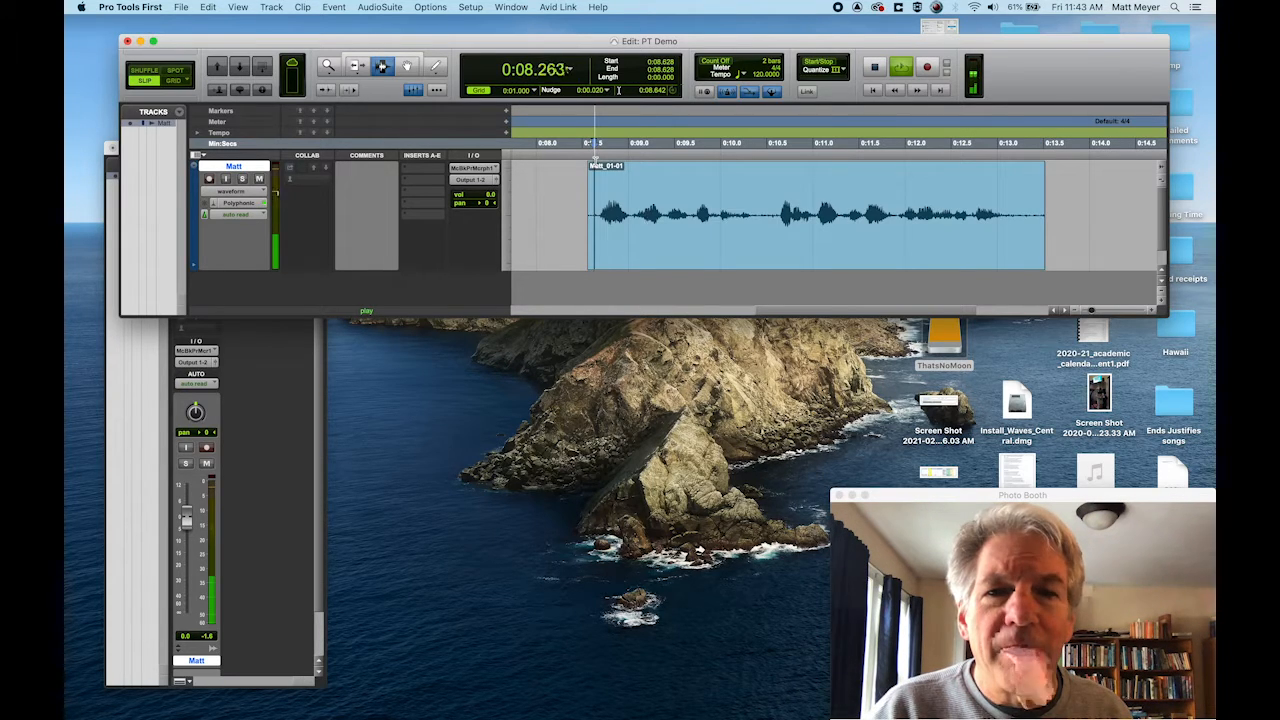
{"action": "key", "text": "space"}
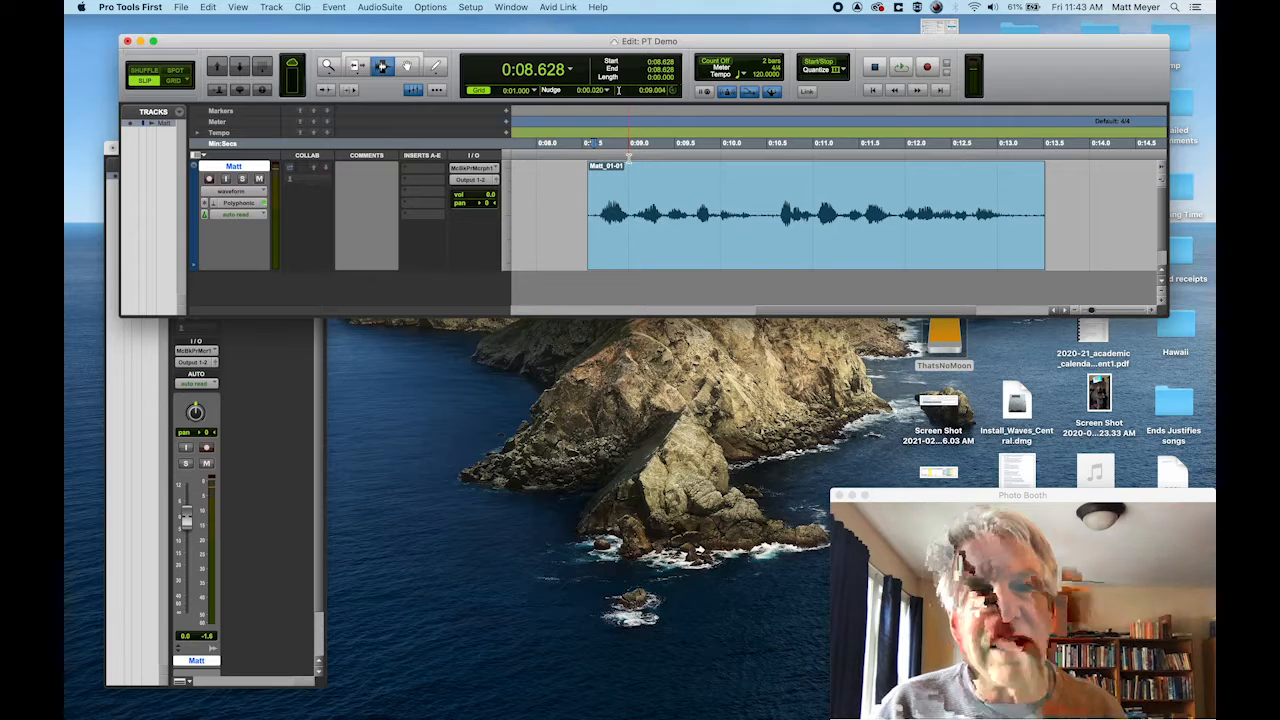
{"action": "key", "text": "space"}
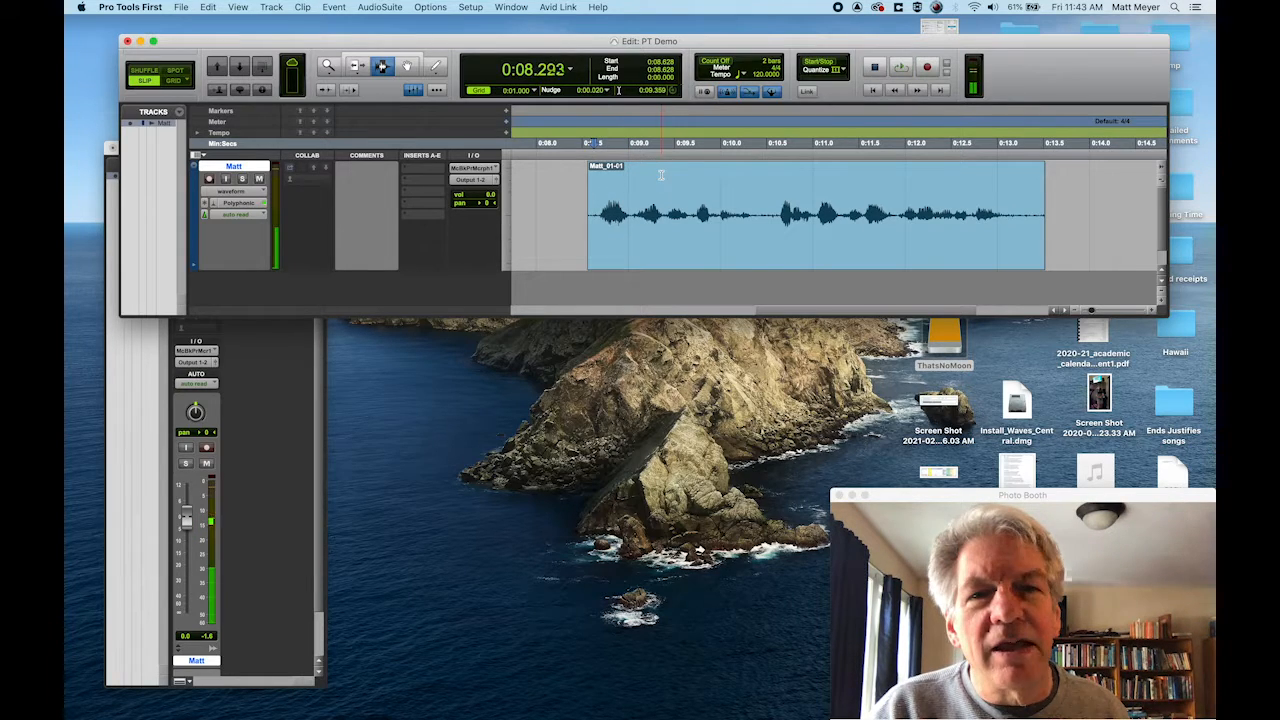
{"action": "key", "text": "space"}
{"action": "left_click_drag", "start_coordinate": [646, 170], "coordinate": [663, 171]}
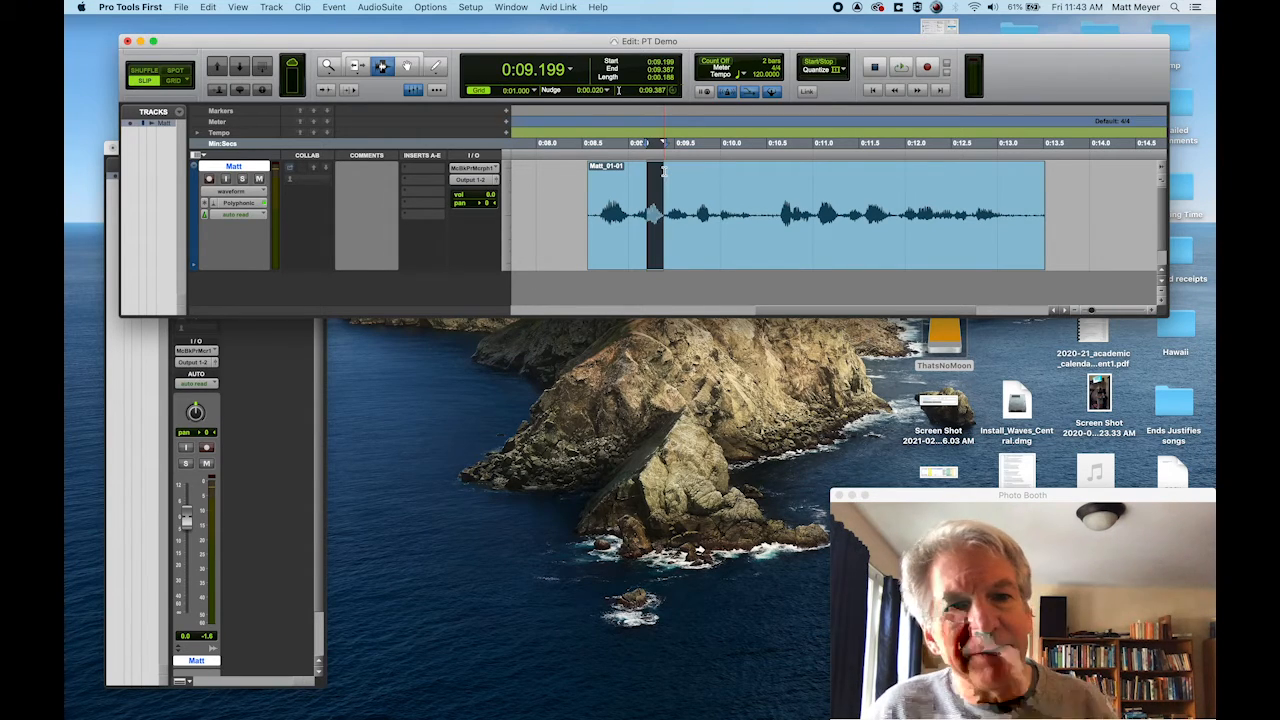
Delete the selected passage in Slip mode and undo the deletion.
{"action": "key", "text": "Delete"}
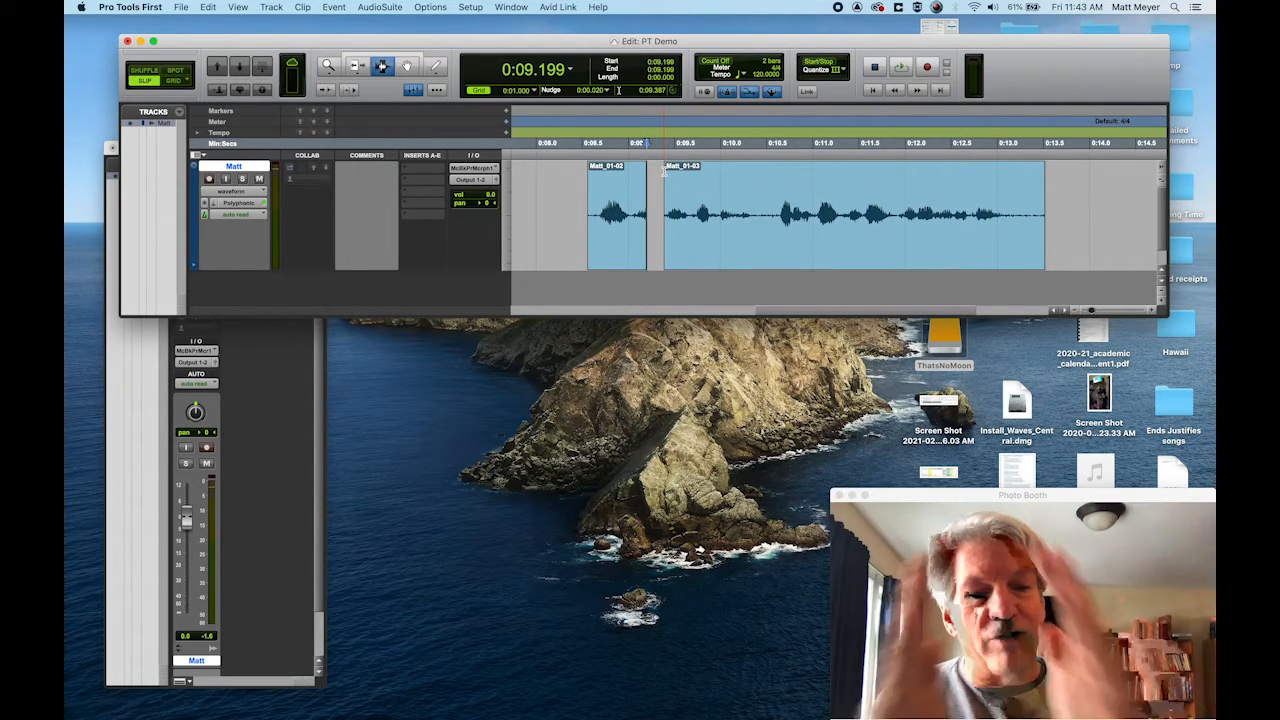
{"action": "key", "text": "super+z"}
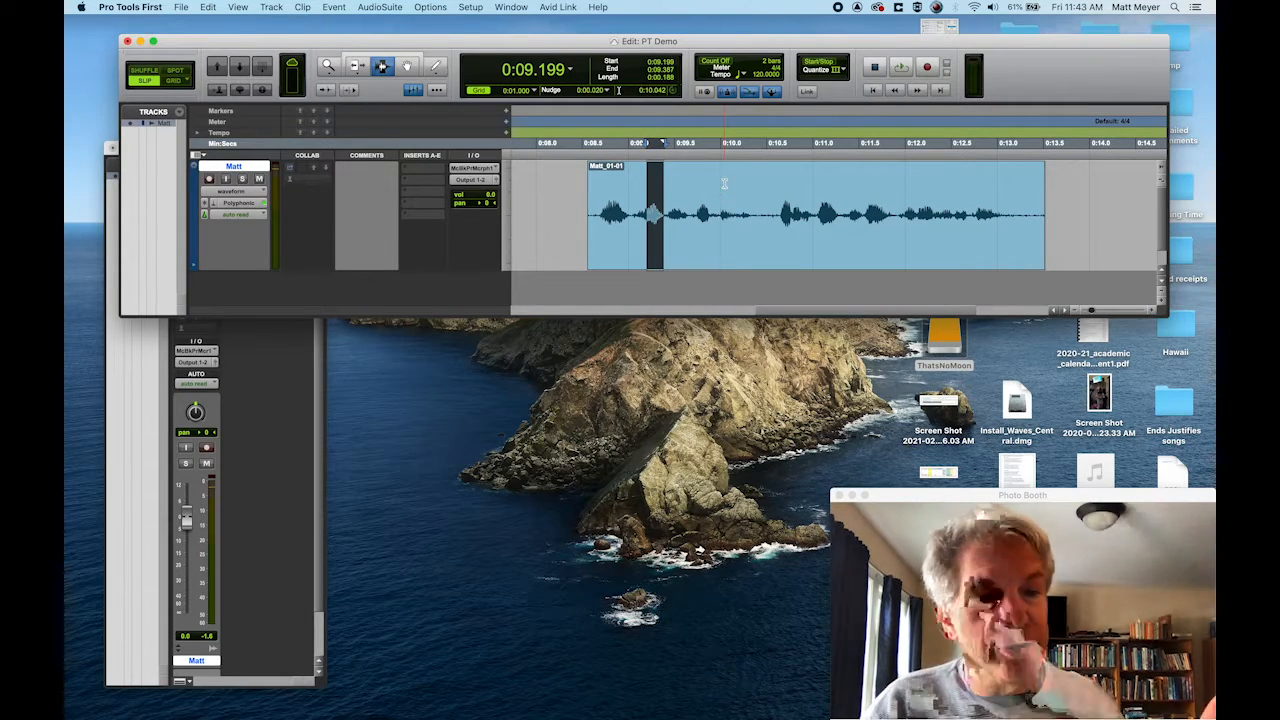
Delete the selected passage in Shuffle mode so the gap closes, and place the playback cursor at about 0:08.642.
{"action": "left_click", "coordinate": [140, 72]}
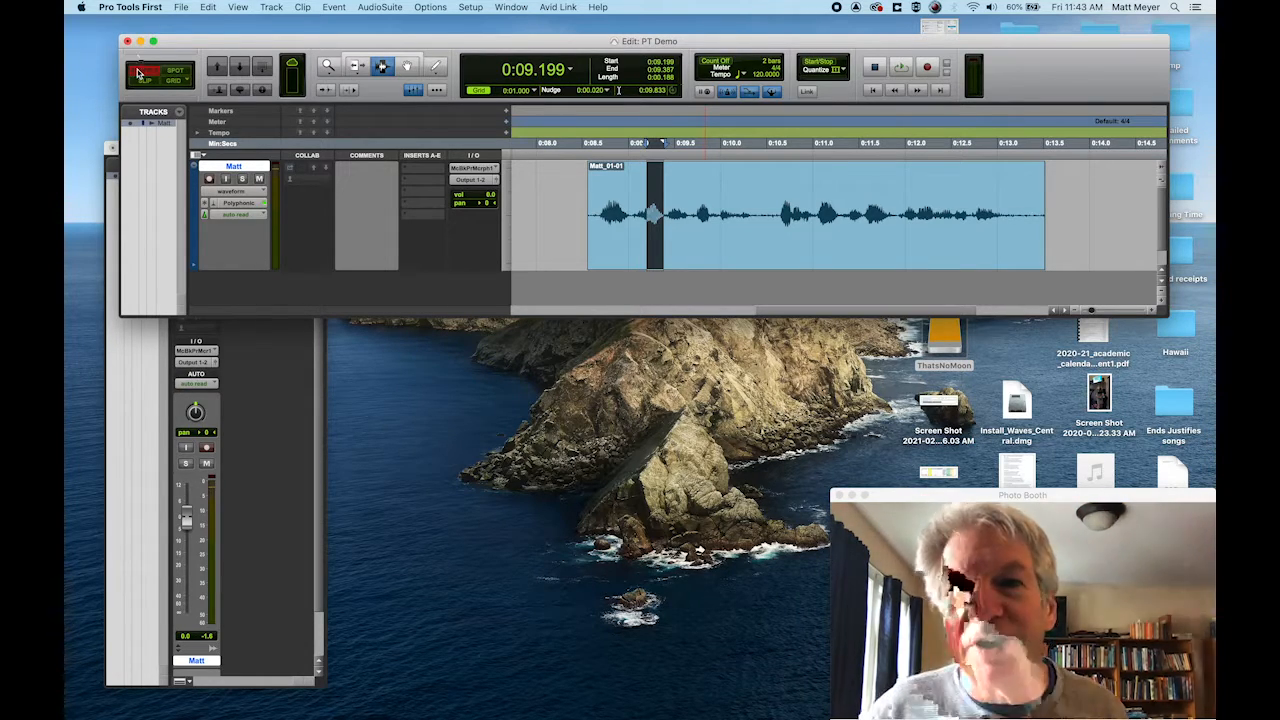
{"action": "key", "text": "Delete"}
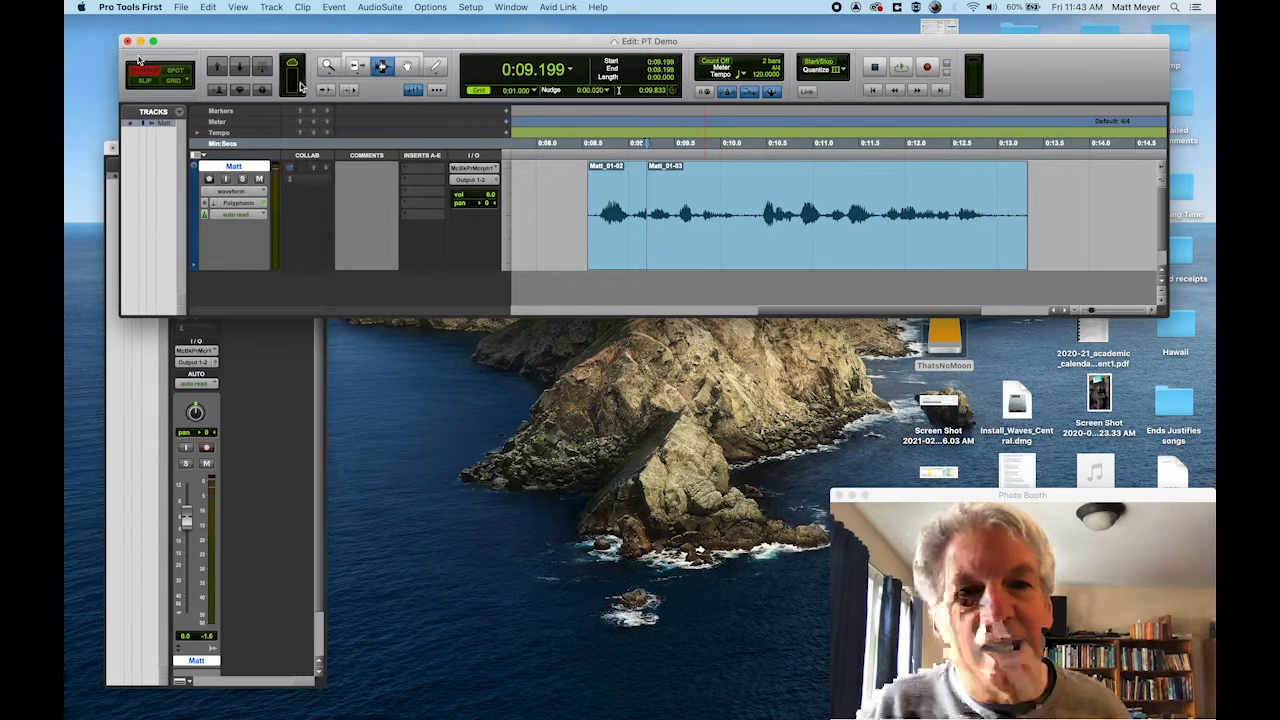
{"action": "left_click", "coordinate": [605, 166]}
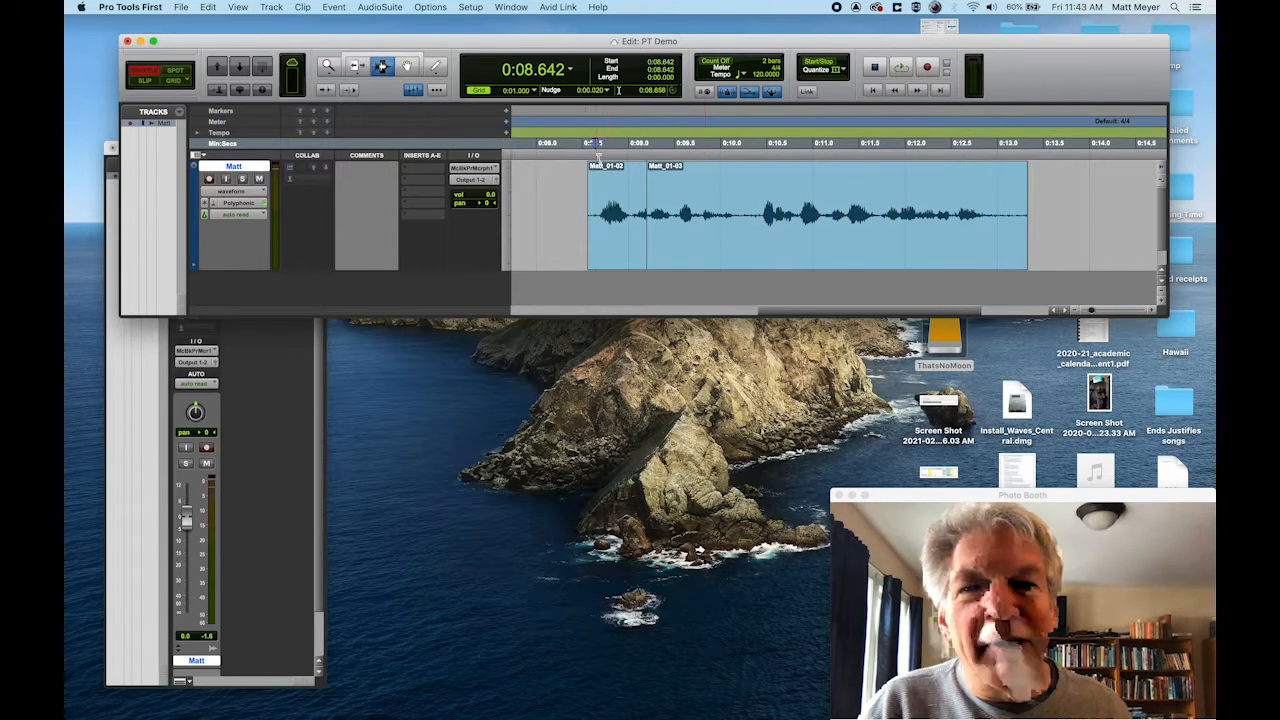
Play the clip from about 0:08.760 across the closed gap and set the edit mode back to Slip.
{"action": "key", "text": "space"}
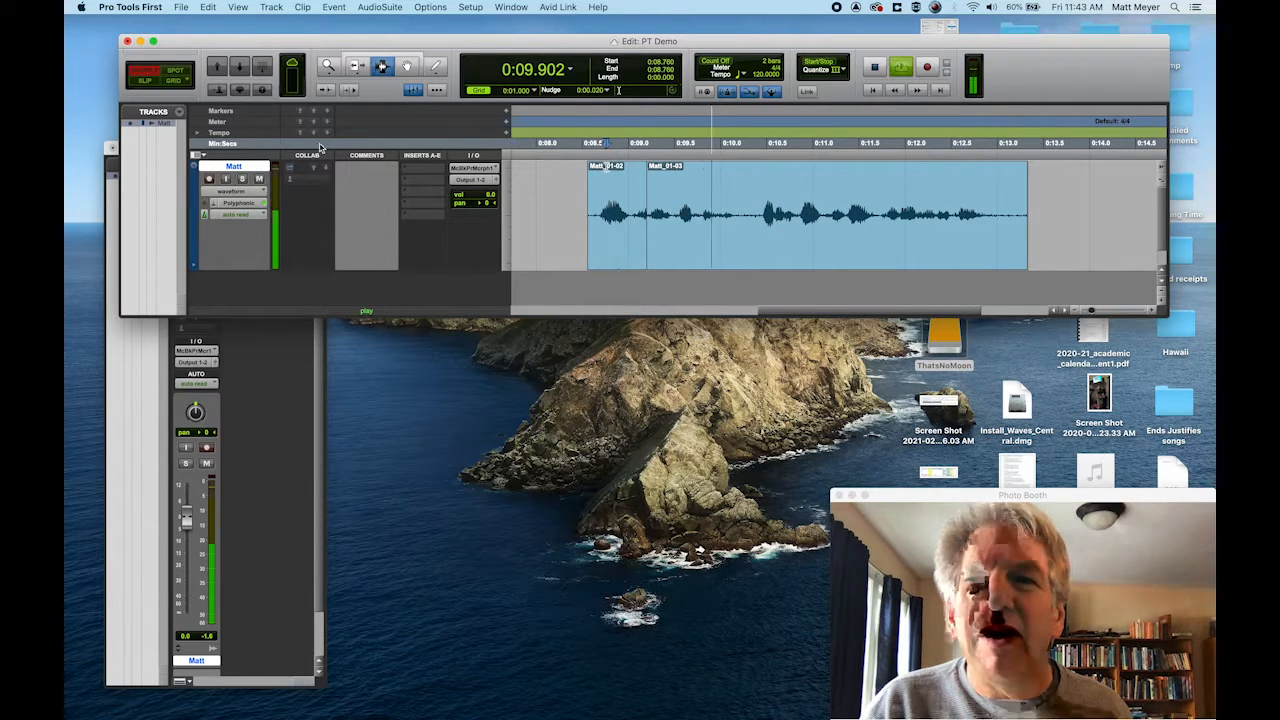
{"action": "key", "text": "space"}
{"action": "left_click", "coordinate": [147, 80]}
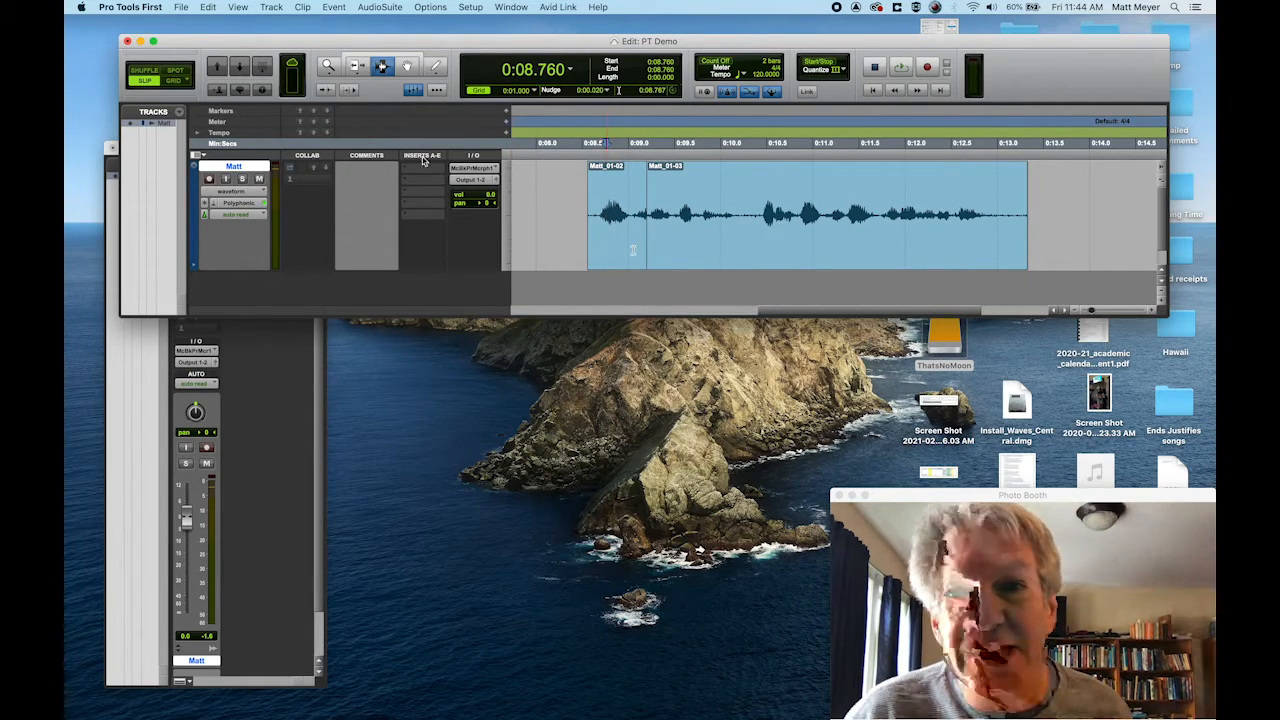
Audition the join between the two clips up close, playing from about 0:08.760.
{"action": "left_click_drag", "start_coordinate": [778, 310], "coordinate": [760, 310]}
{"action": "key", "text": "super+]"}
{"action": "key", "text": "super+]"}
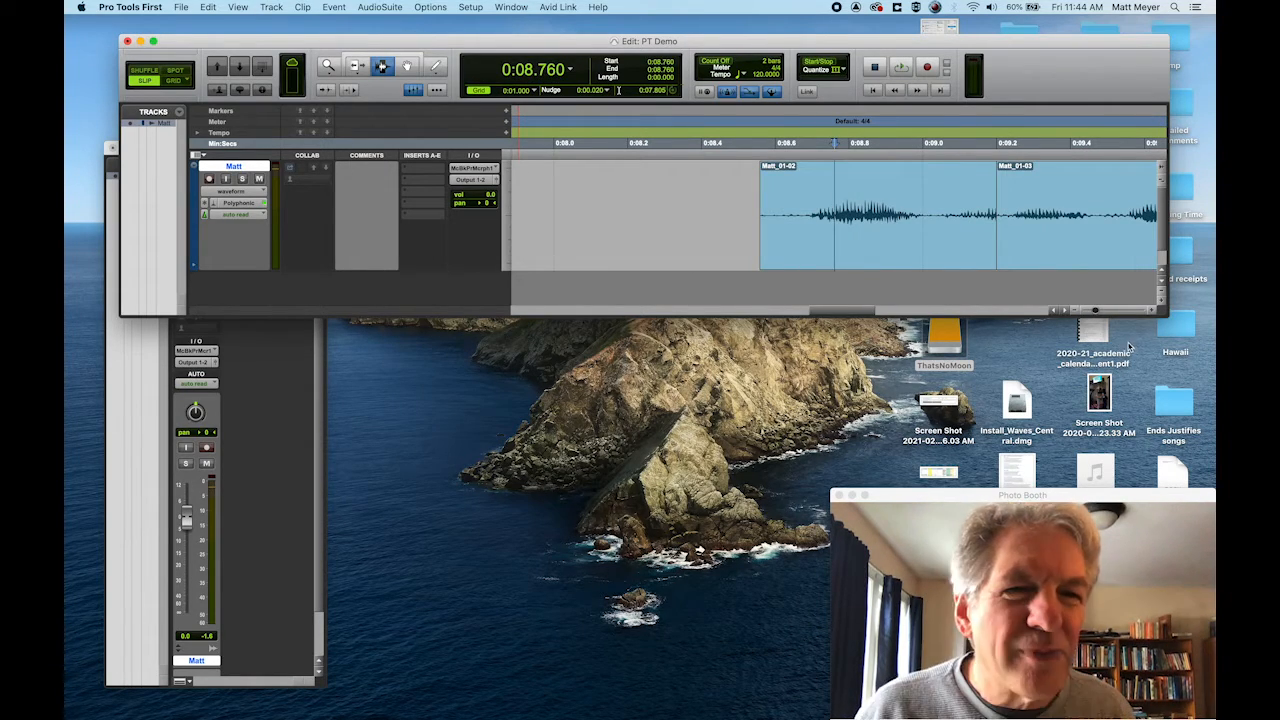
{"action": "left_click", "coordinate": [921, 158]}
{"action": "key", "text": "space"}
{"action": "key", "text": "space"}
{"action": "left_click", "coordinate": [834, 158]}
{"action": "key", "text": "space"}
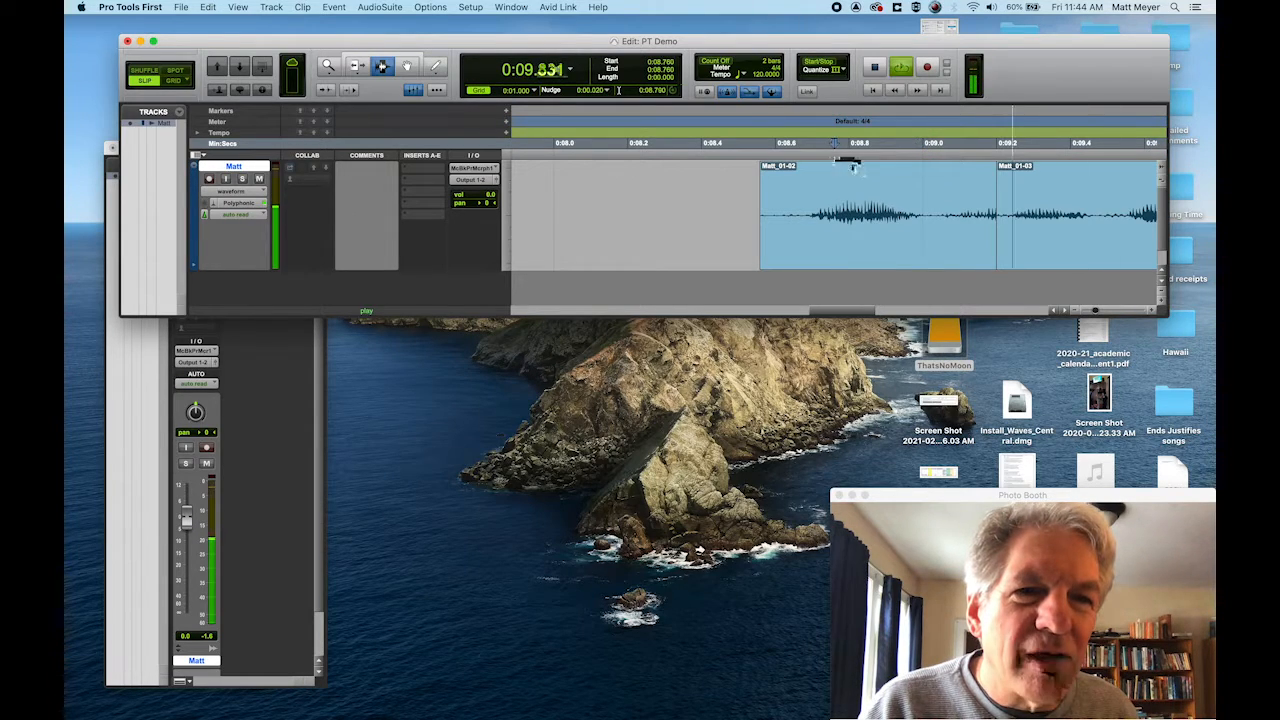
{"action": "key", "text": "space"}
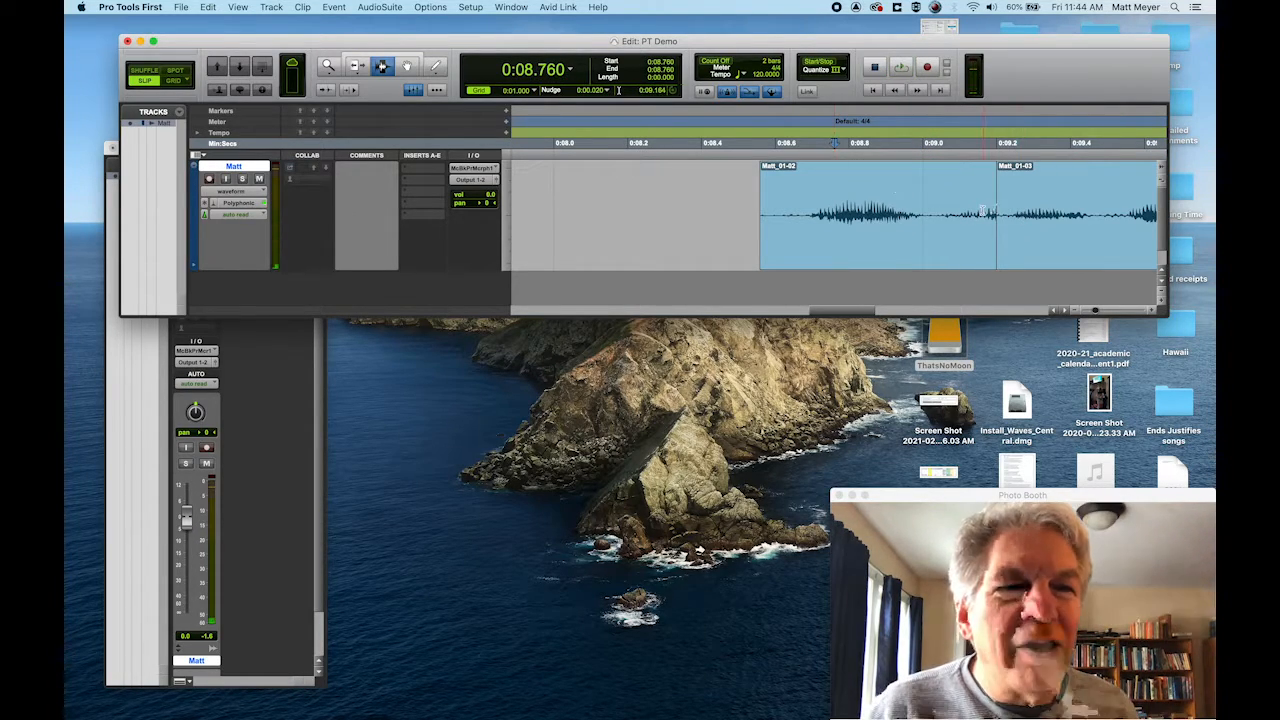
Trim the second clip's start to about 0:09.182 and crossfade the join from about 0:09.159 to 0:09.203 with Equal Gain and Standard shapes.
{"action": "left_click", "coordinate": [354, 66]}
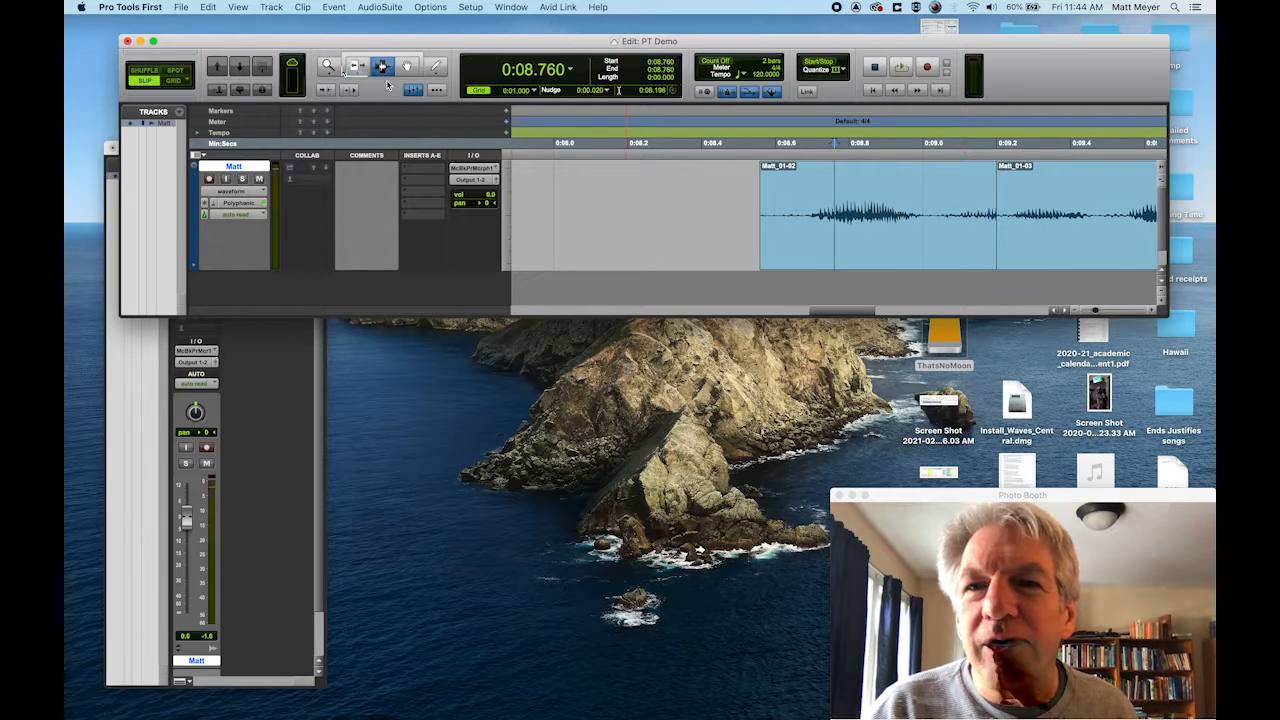
{"action": "left_click_drag", "start_coordinate": [997, 212], "coordinate": [989, 212]}
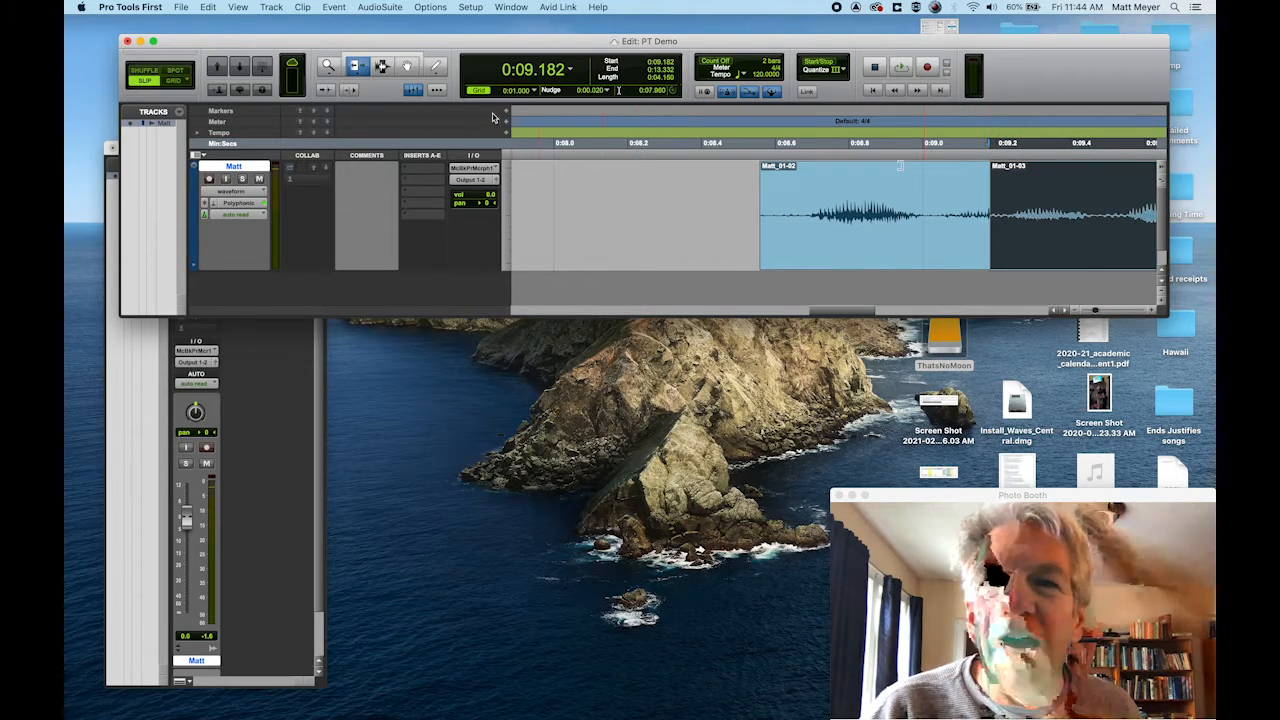
{"action": "left_click", "coordinate": [386, 68]}
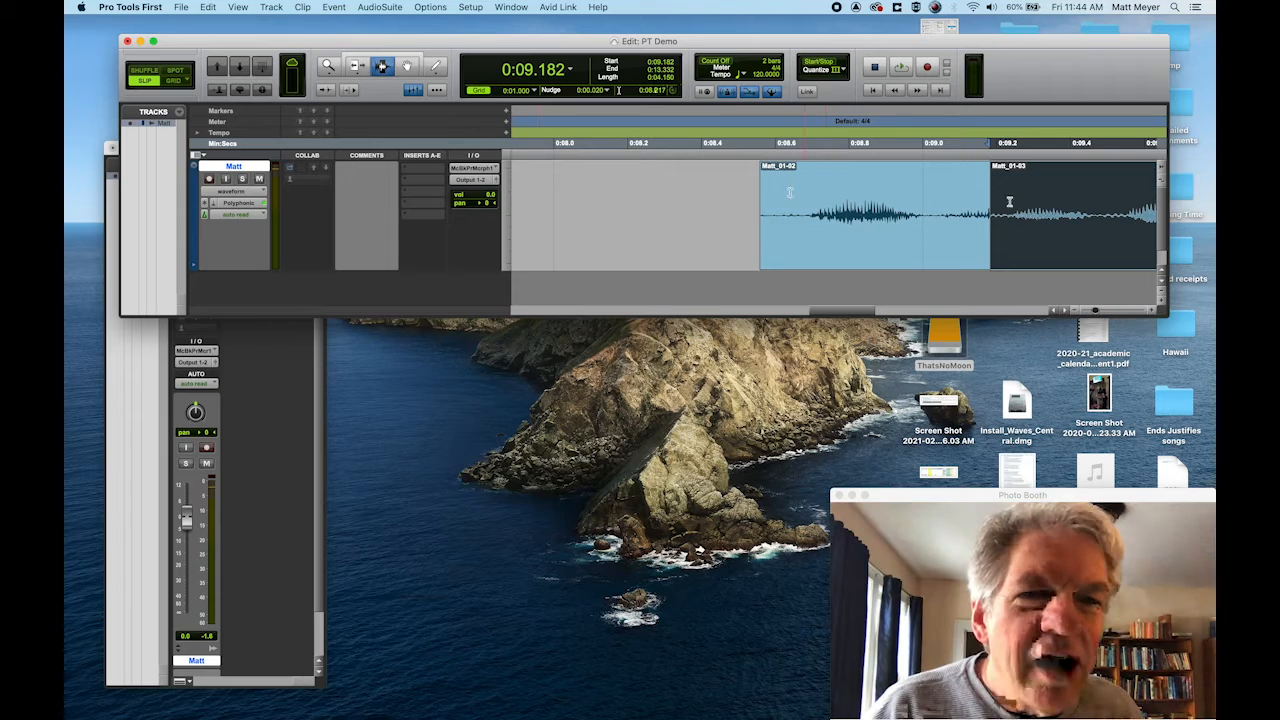
{"action": "left_click_drag", "start_coordinate": [982, 190], "coordinate": [996, 192]}
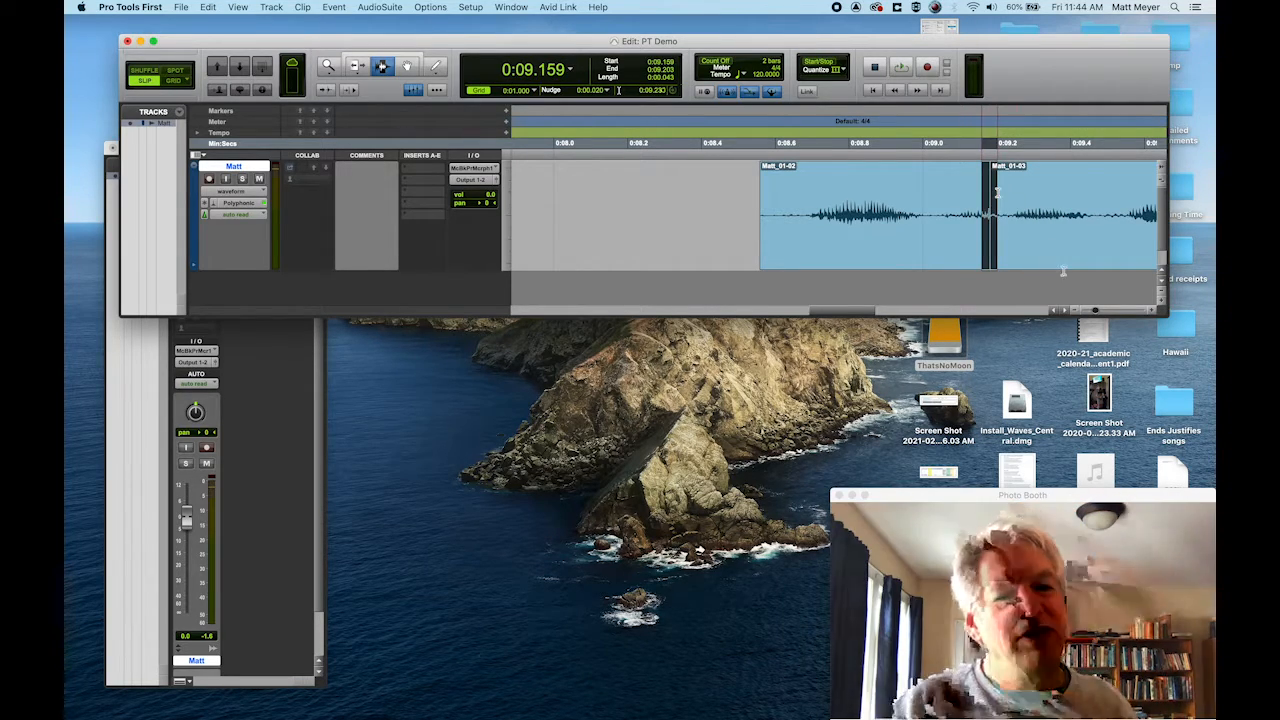
{"action": "key", "text": "super+f"}
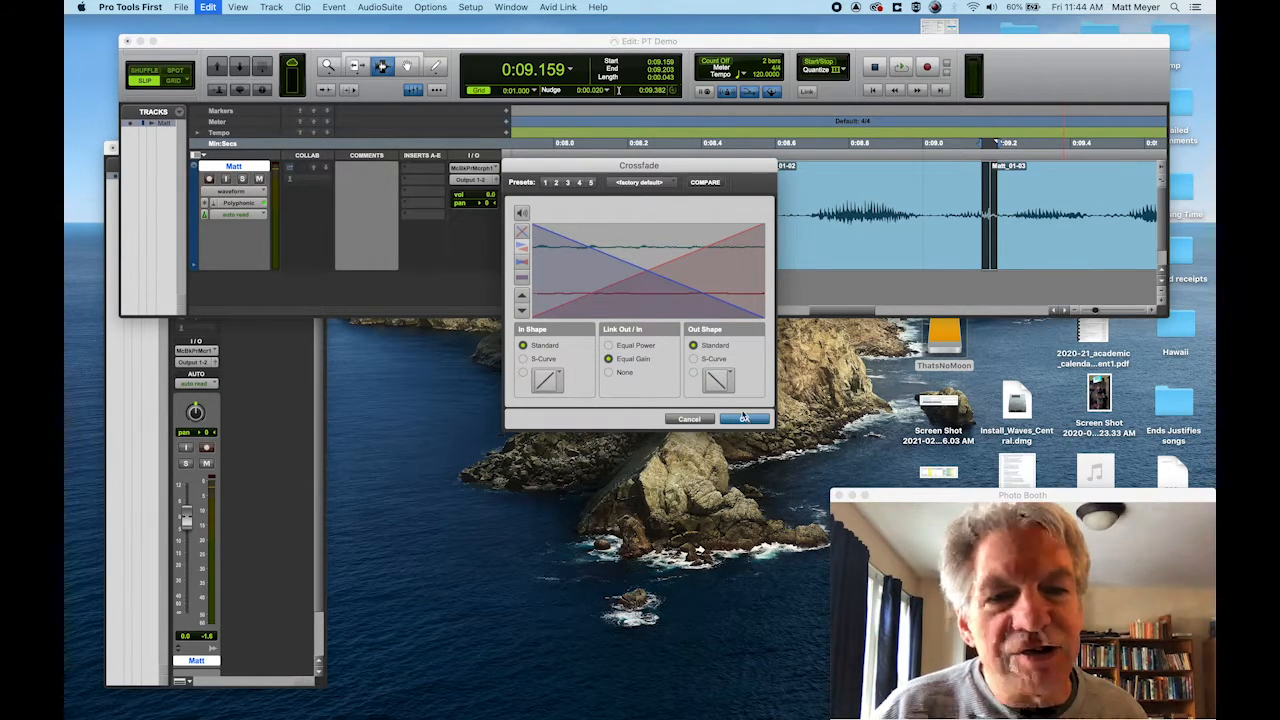
{"action": "left_click", "coordinate": [743, 418]}
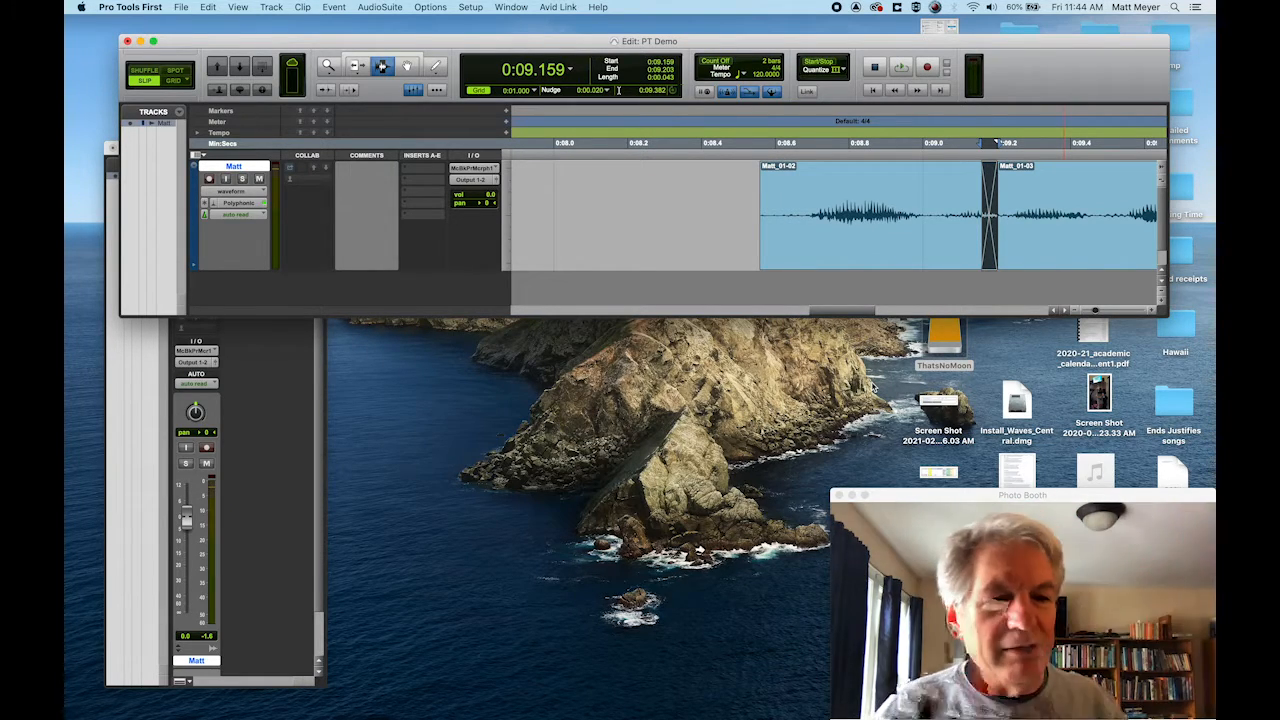
Play the crossfaded join from about 0:08.727 and again from about 0:08.670.
{"action": "left_click", "coordinate": [822, 212]}
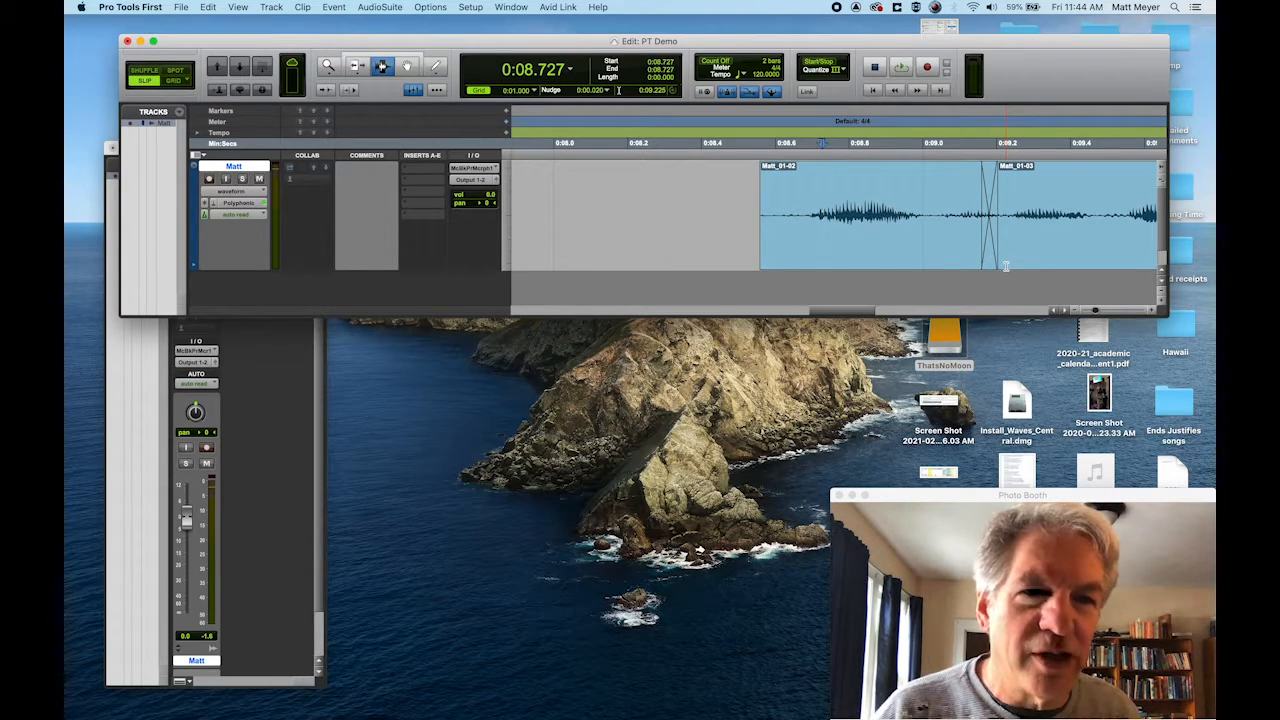
{"action": "key", "text": "space"}
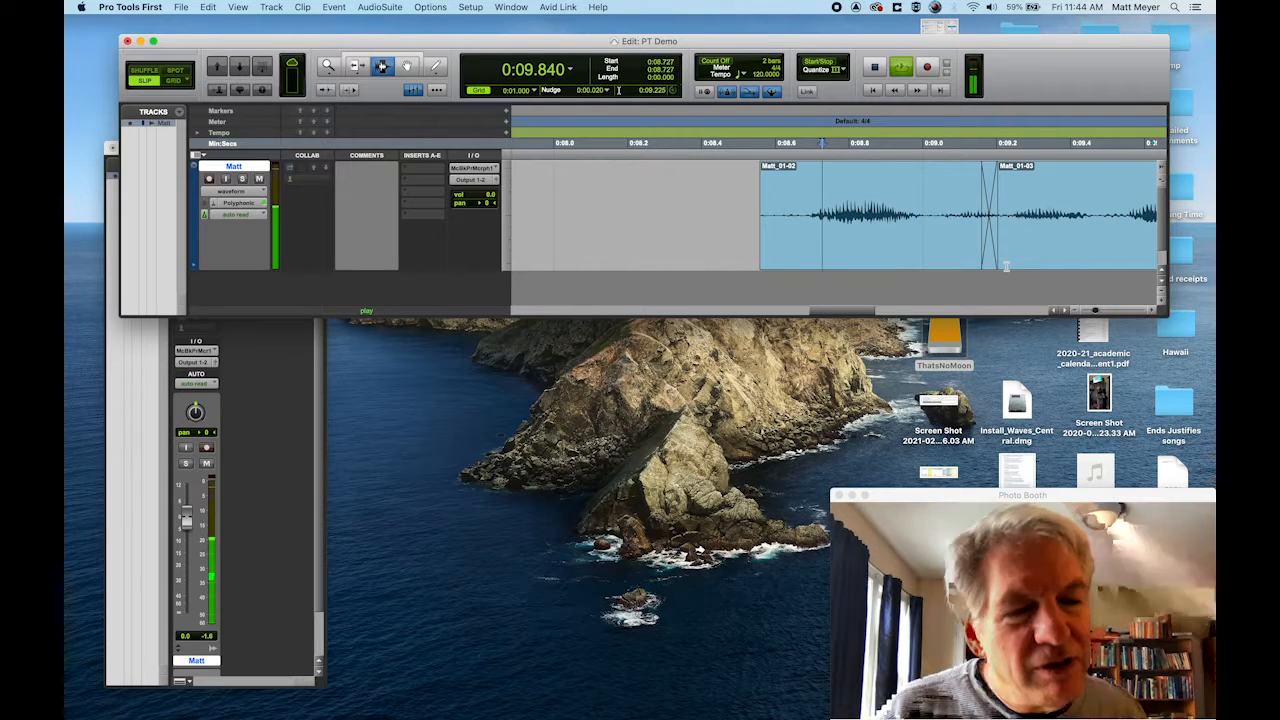
{"action": "key", "text": "space"}
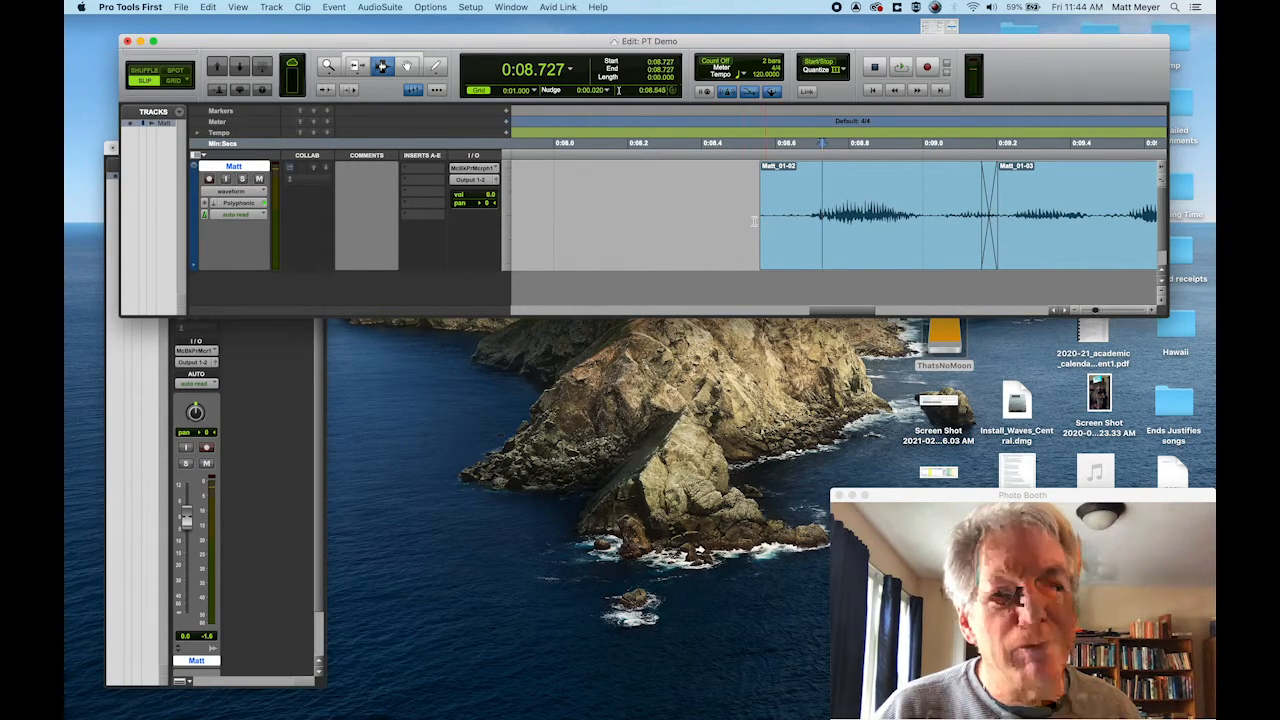
{"action": "left_click", "coordinate": [800, 222]}
{"action": "key", "text": "space"}
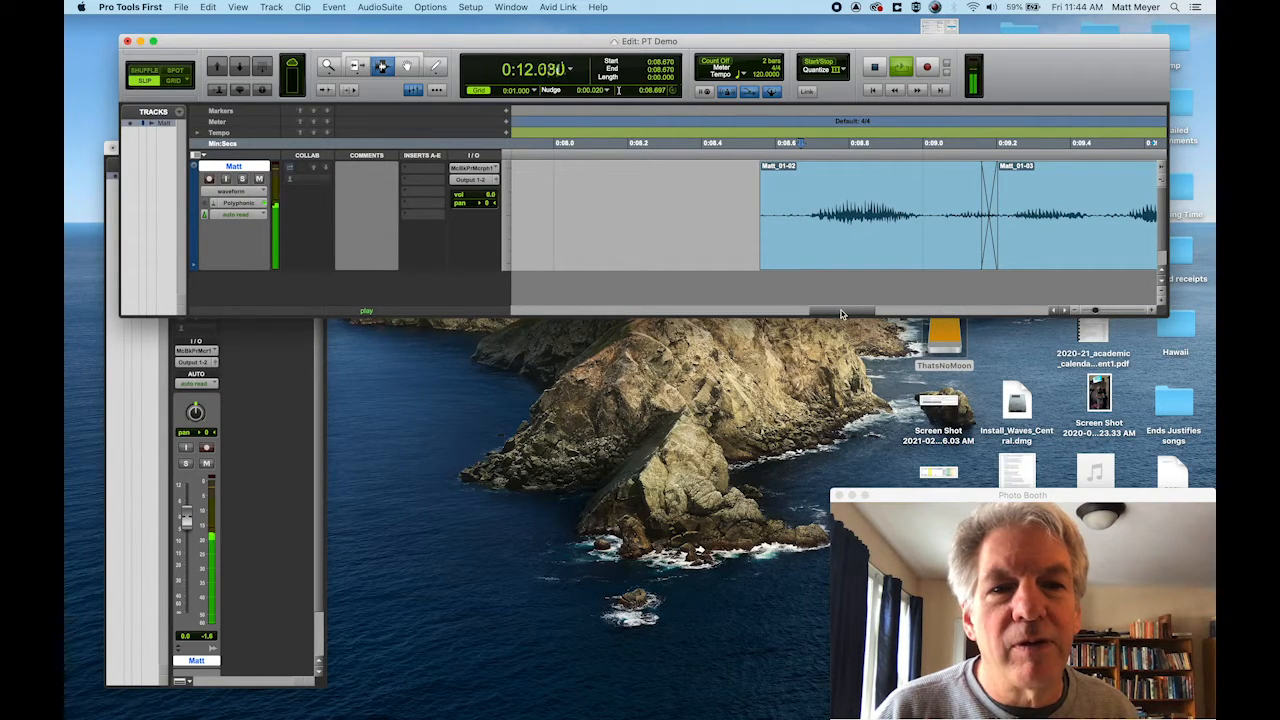
{"action": "key", "text": "space"}
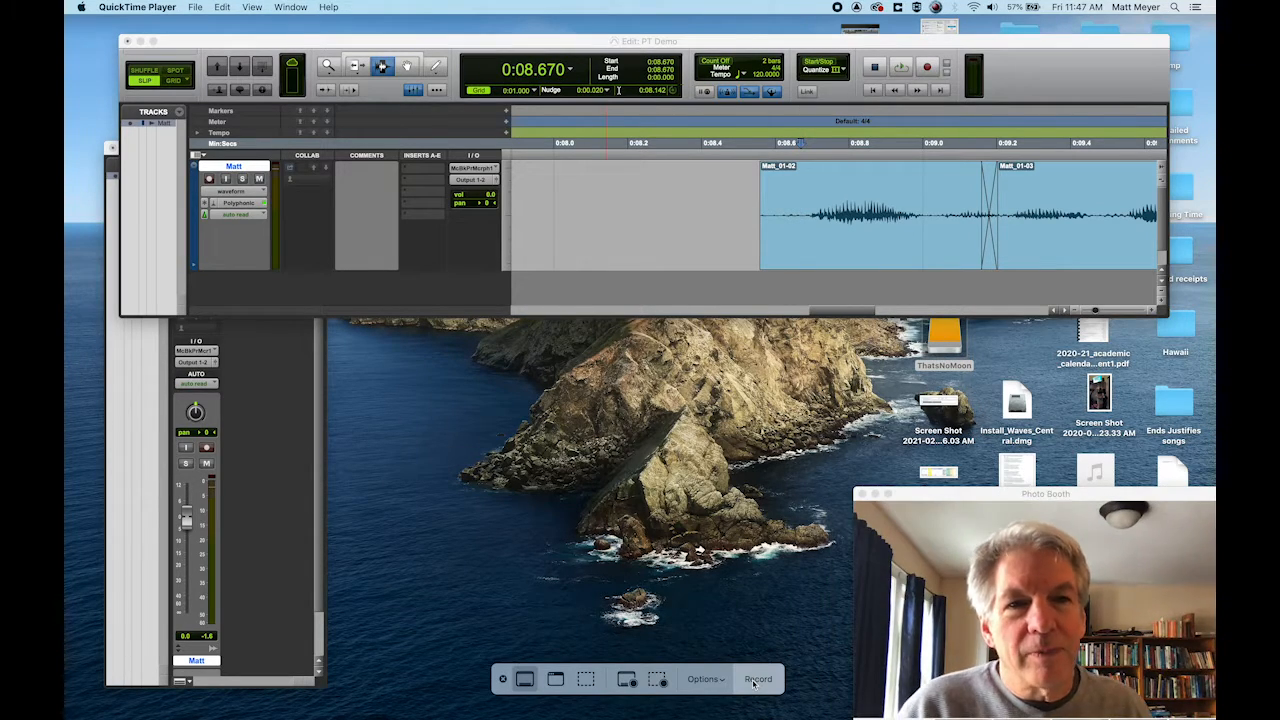
Play the remainder of the second clip from about 0:09.304.
{"action": "left_click", "coordinate": [850, 312]}
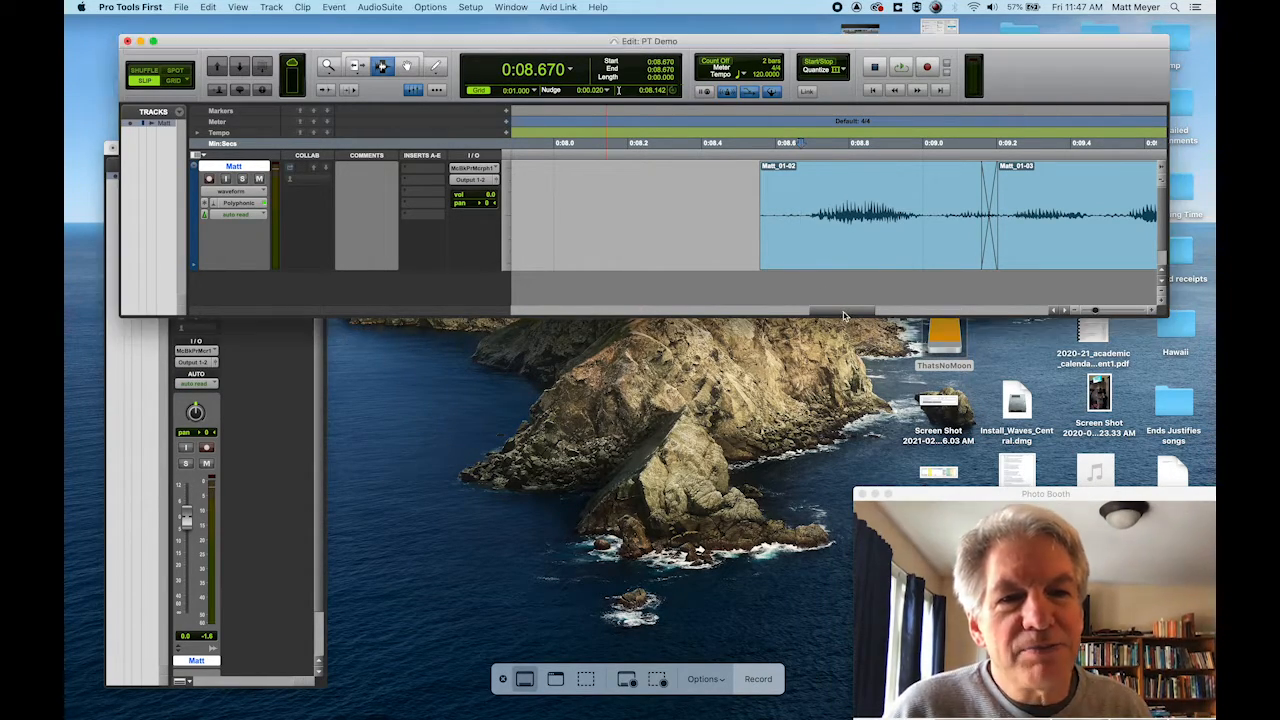
{"action": "left_click_drag", "start_coordinate": [850, 312], "coordinate": [890, 318]}
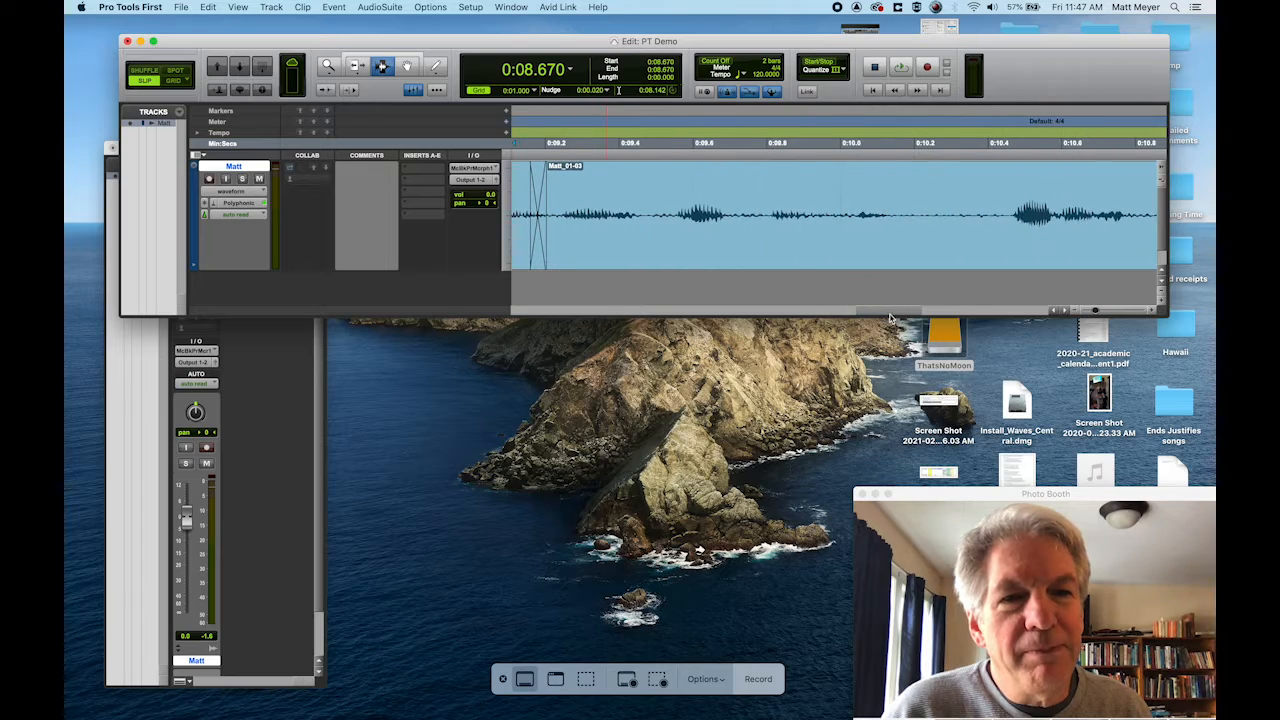
{"action": "left_click", "coordinate": [584, 144]}
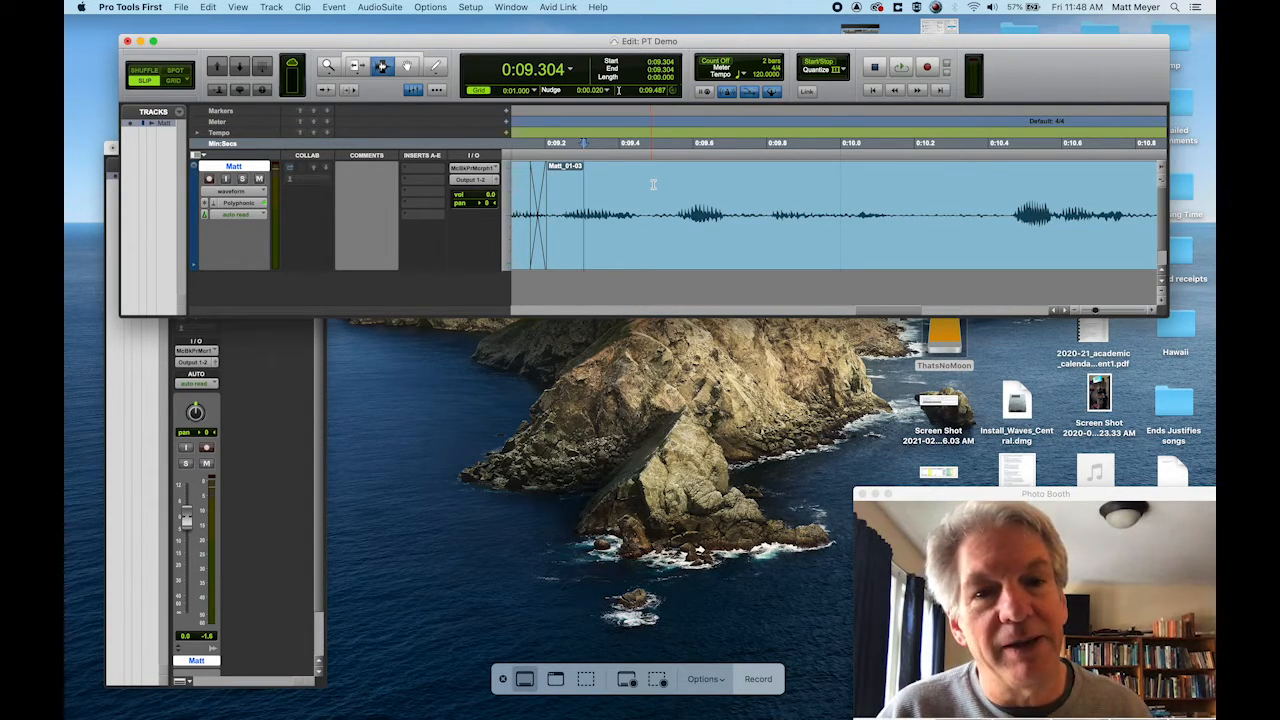
{"action": "key", "text": "space"}
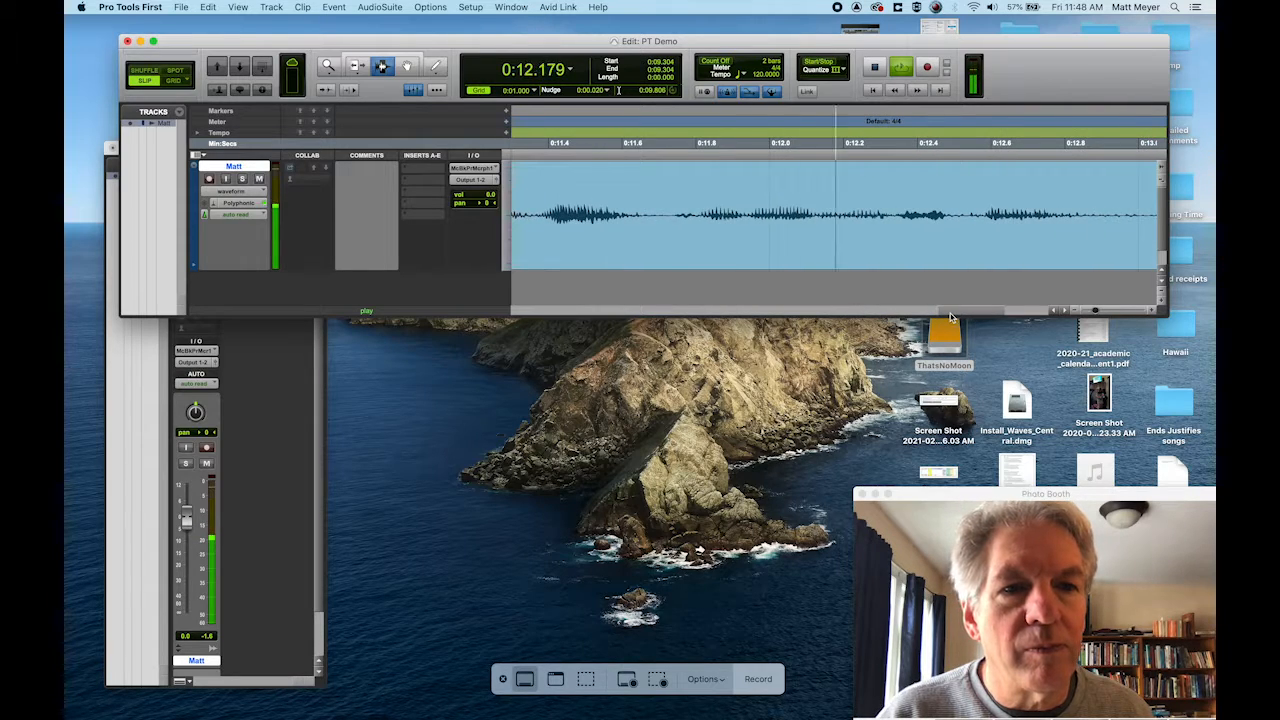
{"action": "key", "text": "space"}
Audition the middle of the second clip from about 0:10.642 and 0:10.739 to locate a word for marking.
{"action": "key", "text": "super+bracketleft"}
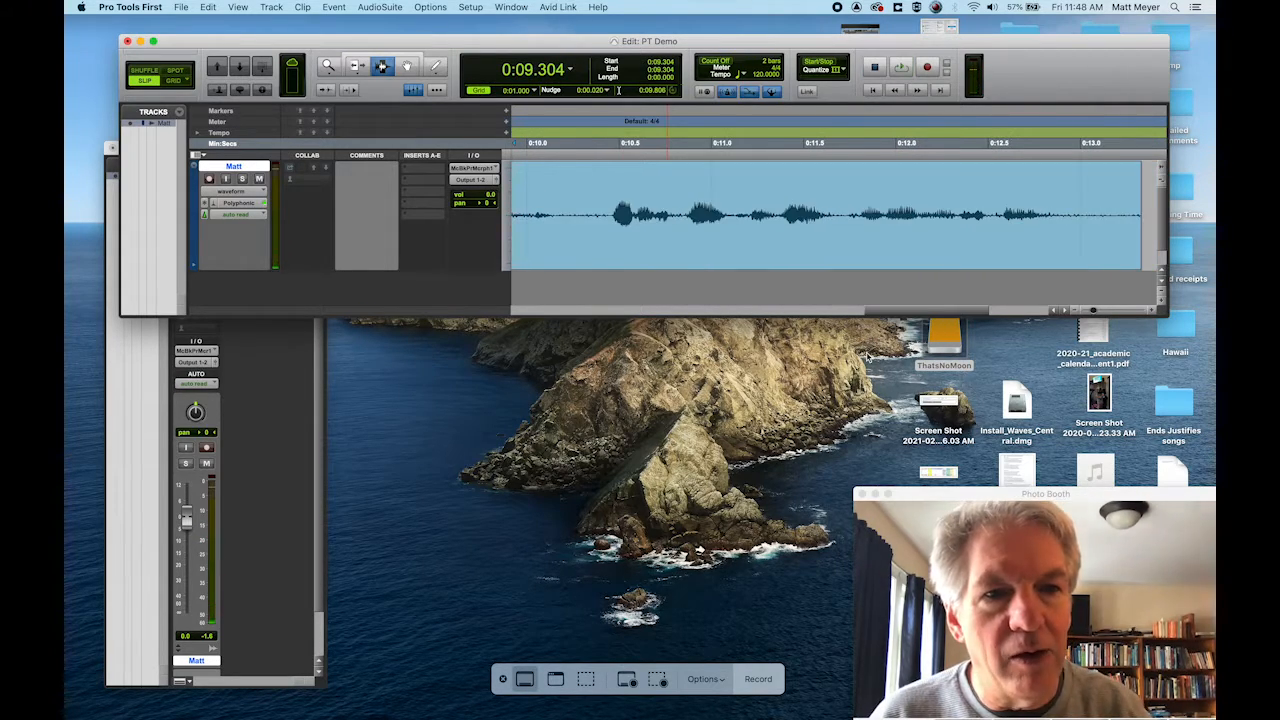
{"action": "key", "text": "super+bracketleft"}
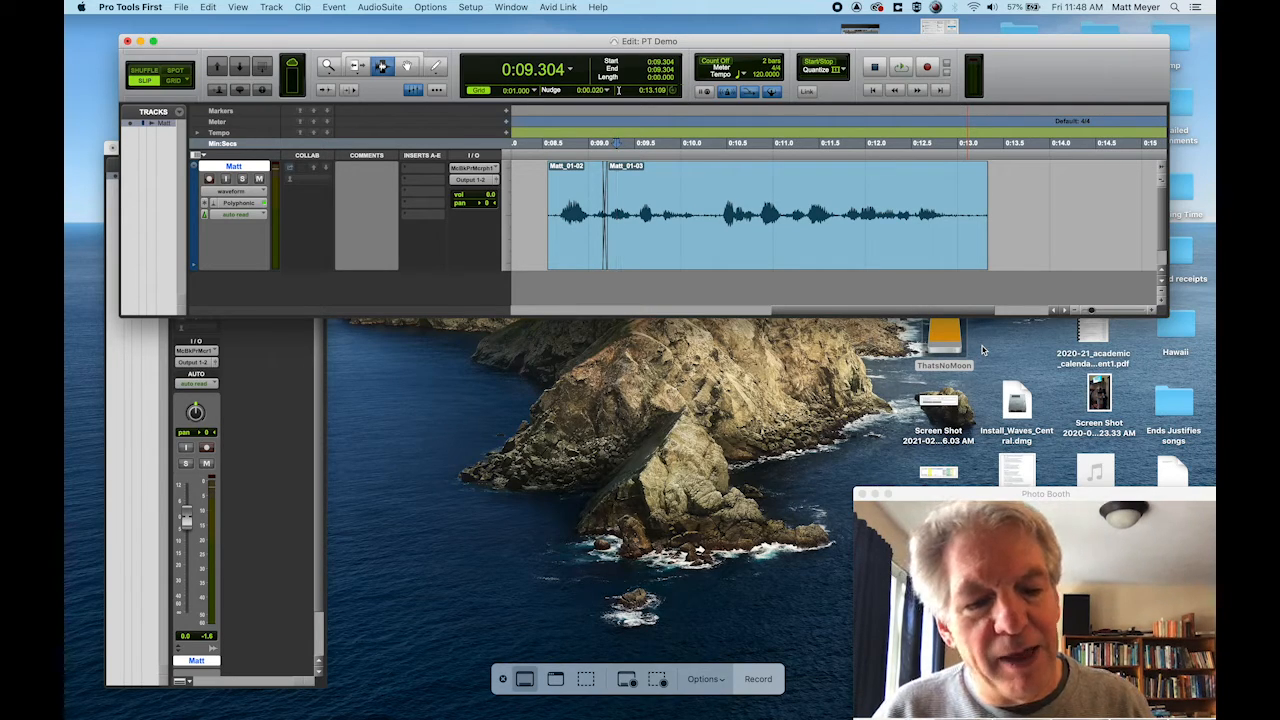
{"action": "left_click", "coordinate": [740, 158]}
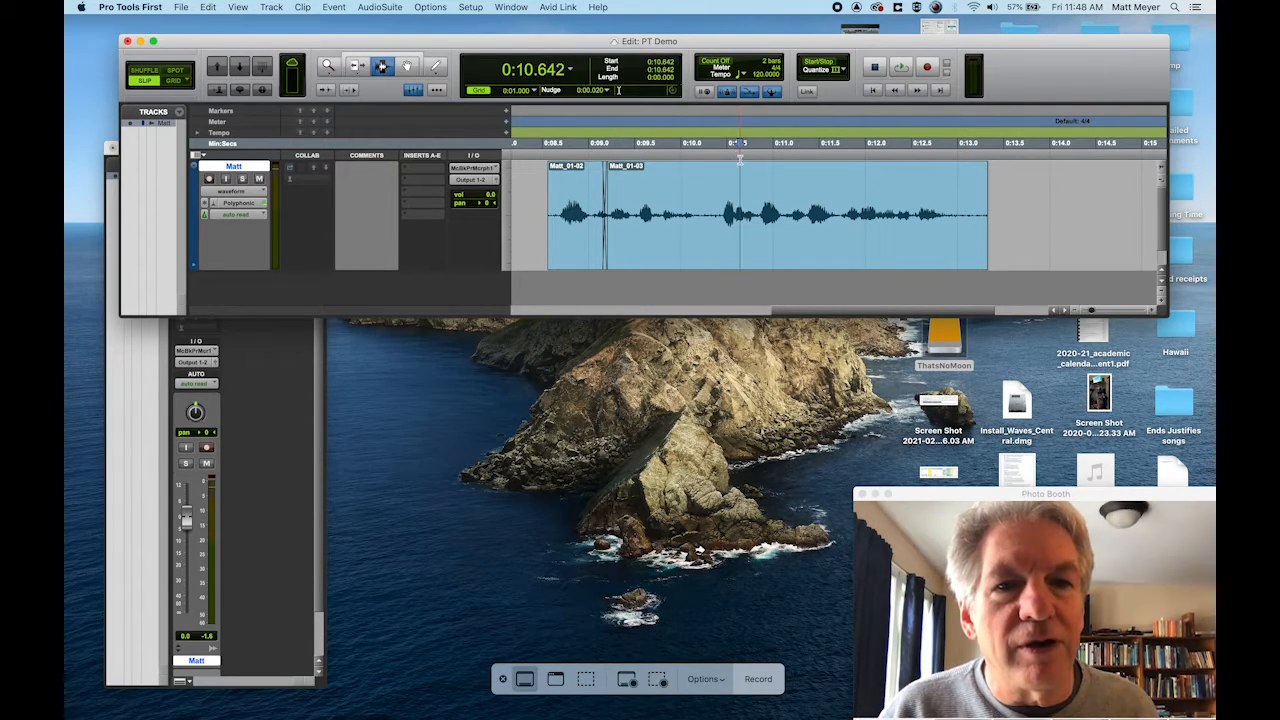
{"action": "key", "text": "space"}
{"action": "left_click", "coordinate": [749, 153]}
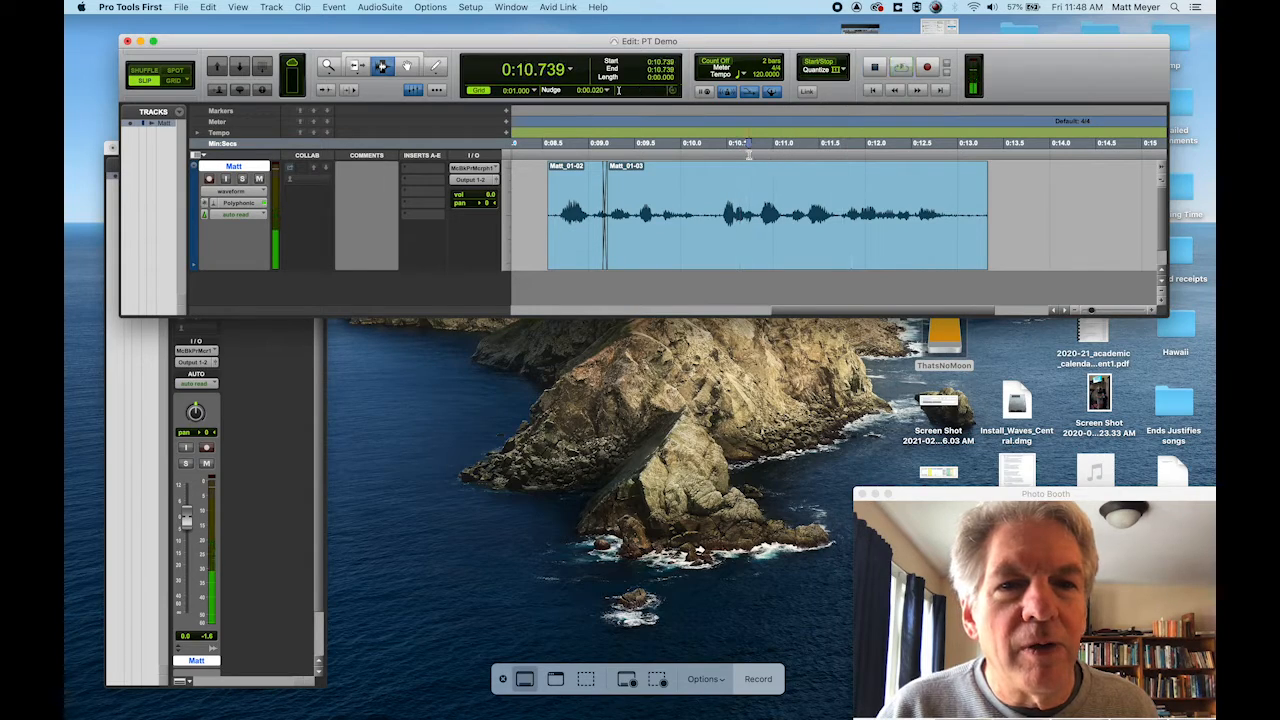
{"action": "key", "text": "space"}
Add a marker named Way at about 0:11.067.
{"action": "left_click", "coordinate": [778, 158]}
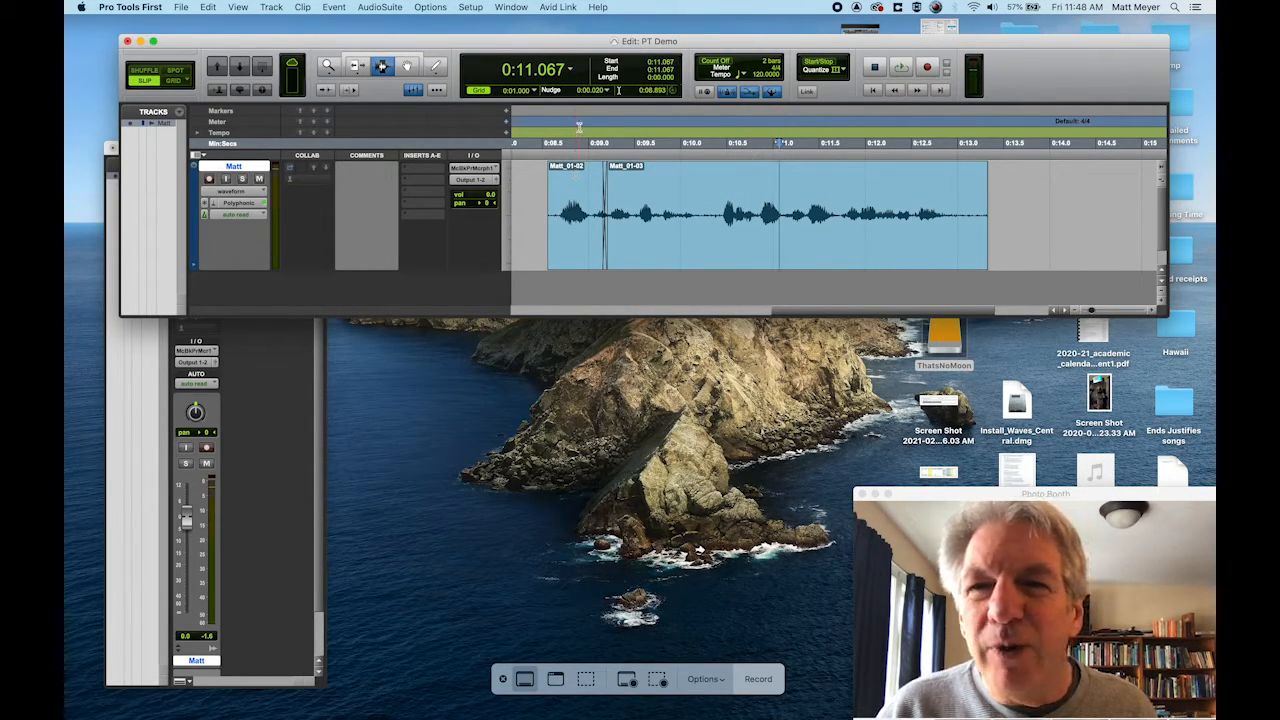
{"action": "left_click", "coordinate": [506, 115]}
{"action": "type", "text": "W"}
{"action": "key", "text": "Return"}
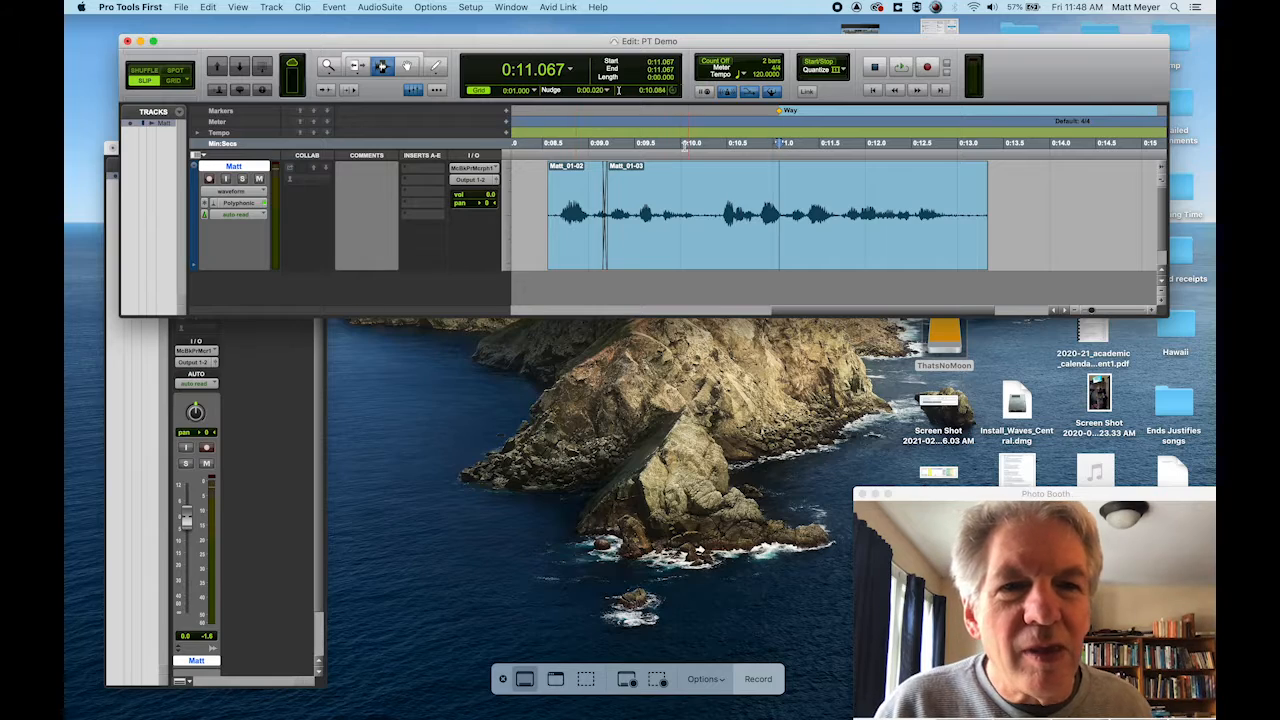
Play the clip from the Way marker and again from about 0:12.370.
{"action": "key", "text": "space"}
{"action": "key", "text": "space"}
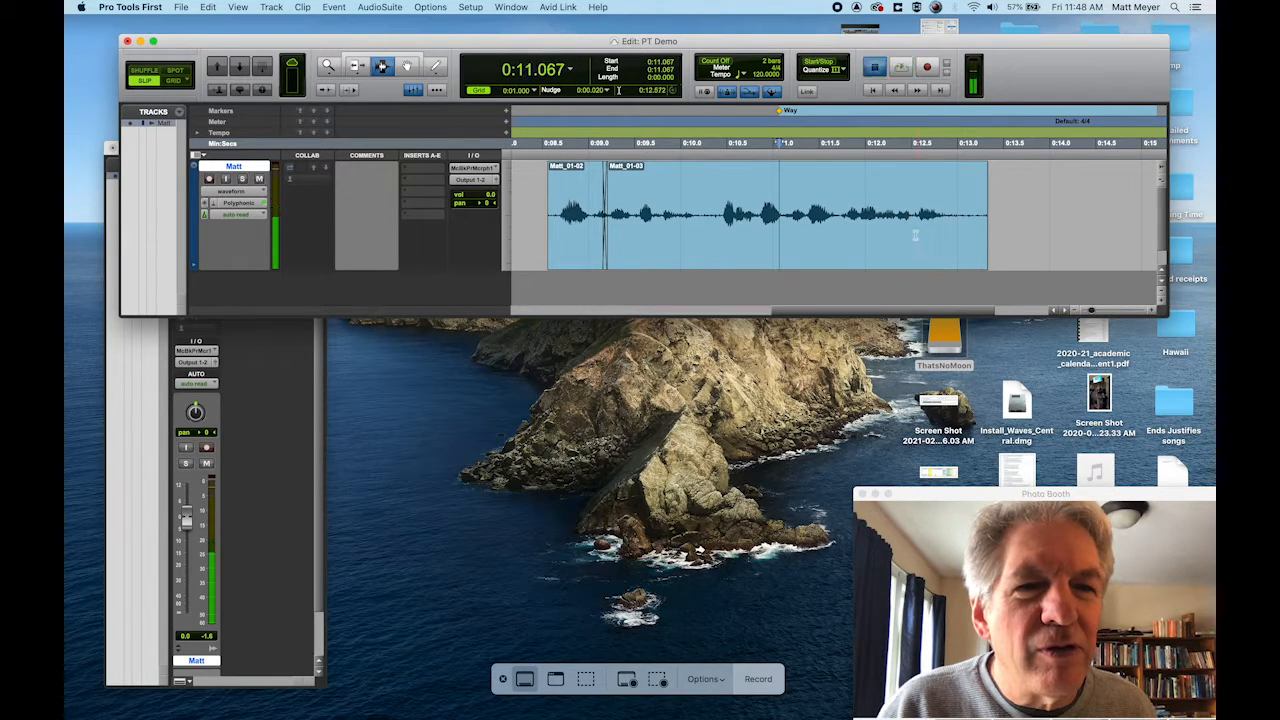
{"action": "left_click", "coordinate": [911, 150]}
{"action": "key", "text": "space"}
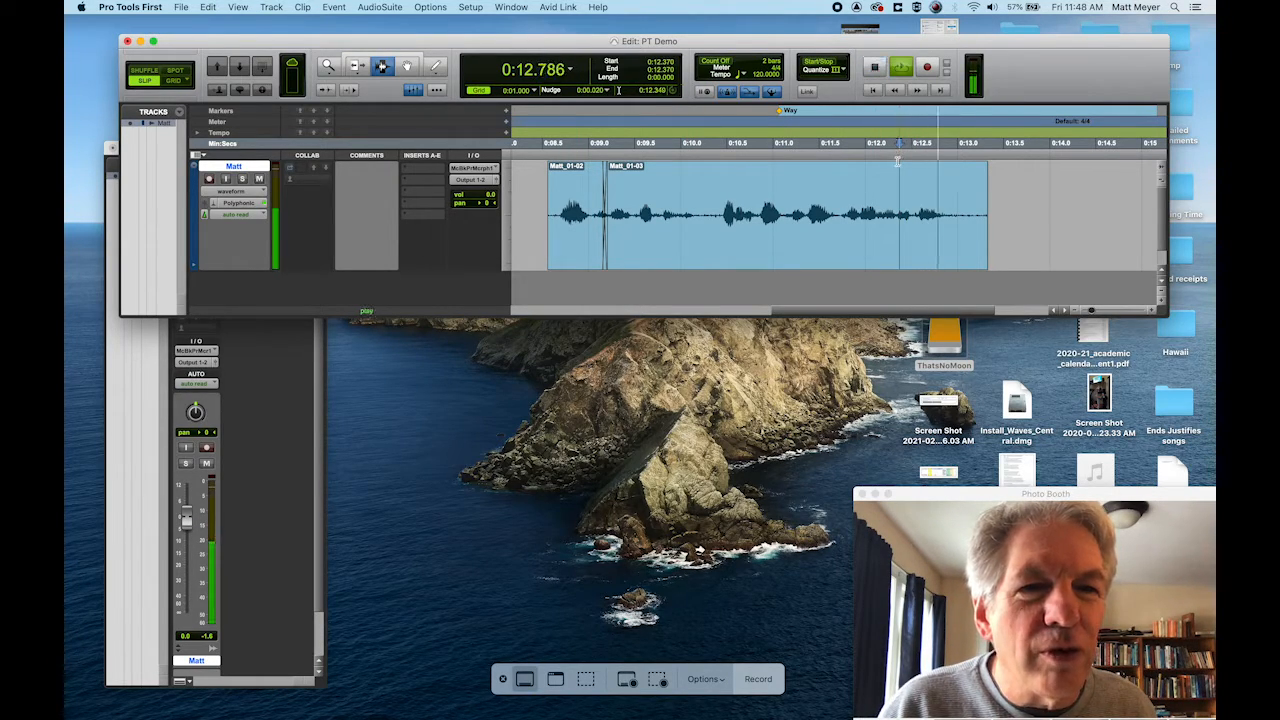
{"action": "key", "text": "space"}
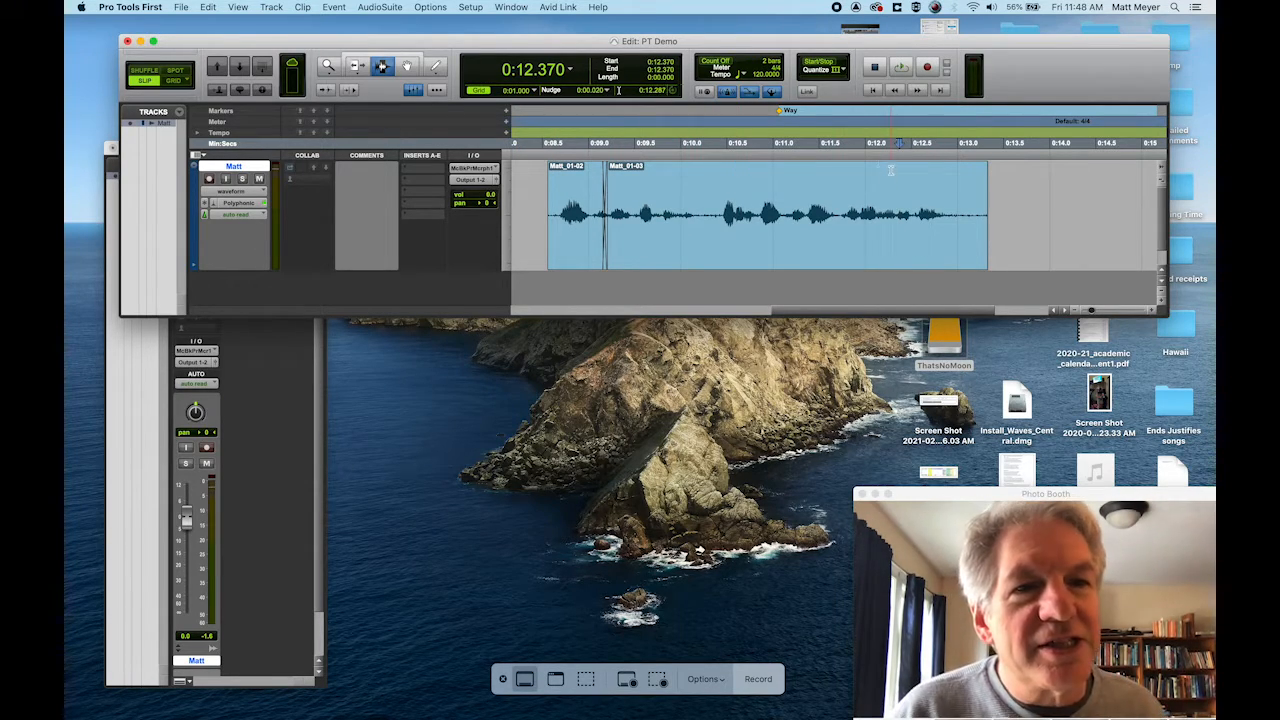
Audition short sections of the clip between about 0:12.043 and 0:12.489 and select the passage from about 0:12.349 to 0:12.475.
{"action": "left_click_drag", "start_coordinate": [869, 190], "coordinate": [909, 168]}
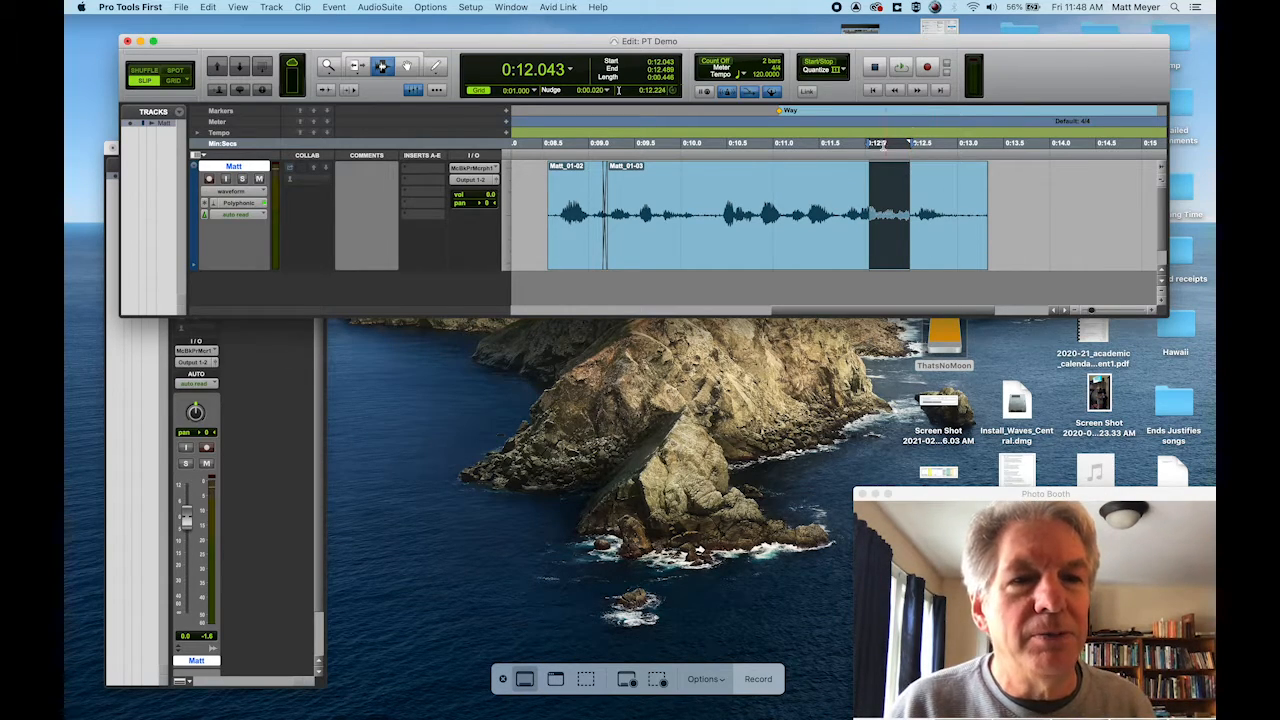
{"action": "left_click", "coordinate": [877, 157]}
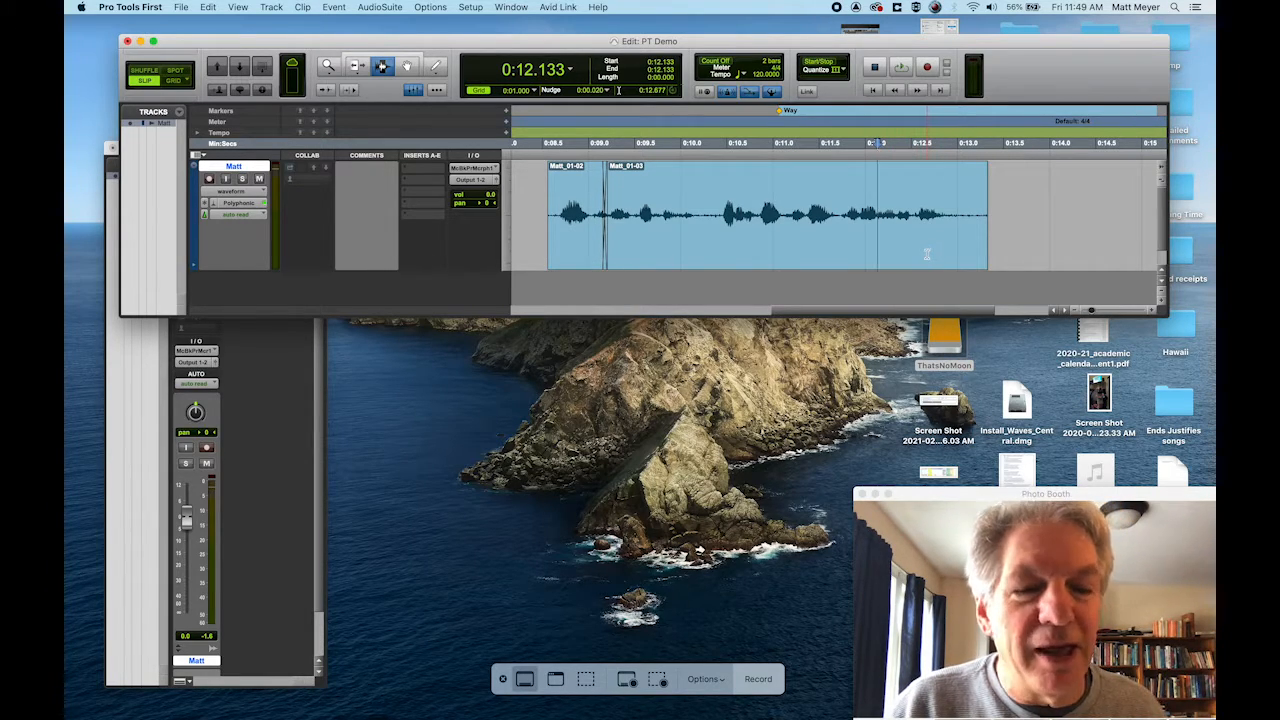
{"action": "key", "text": "super+bracketright"}
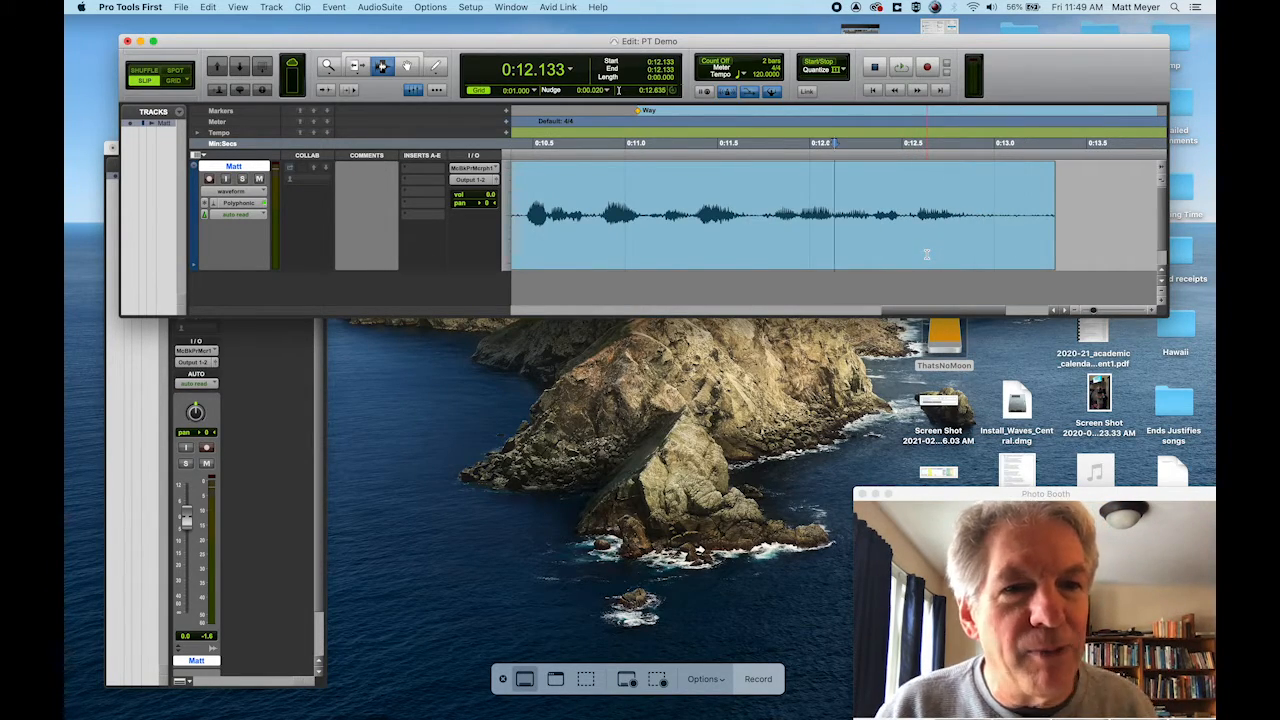
{"action": "left_click", "coordinate": [787, 163]}
{"action": "key", "text": "space"}
{"action": "key", "text": "space"}
{"action": "left_click_drag", "start_coordinate": [797, 180], "coordinate": [842, 190]}
{"action": "key", "text": "space"}
{"action": "key", "text": "space"}
{"action": "left_click", "coordinate": [848, 180]}
{"action": "key", "text": "space"}
{"action": "key", "text": "space"}
{"action": "left_click_drag", "start_coordinate": [874, 215], "coordinate": [896, 220]}
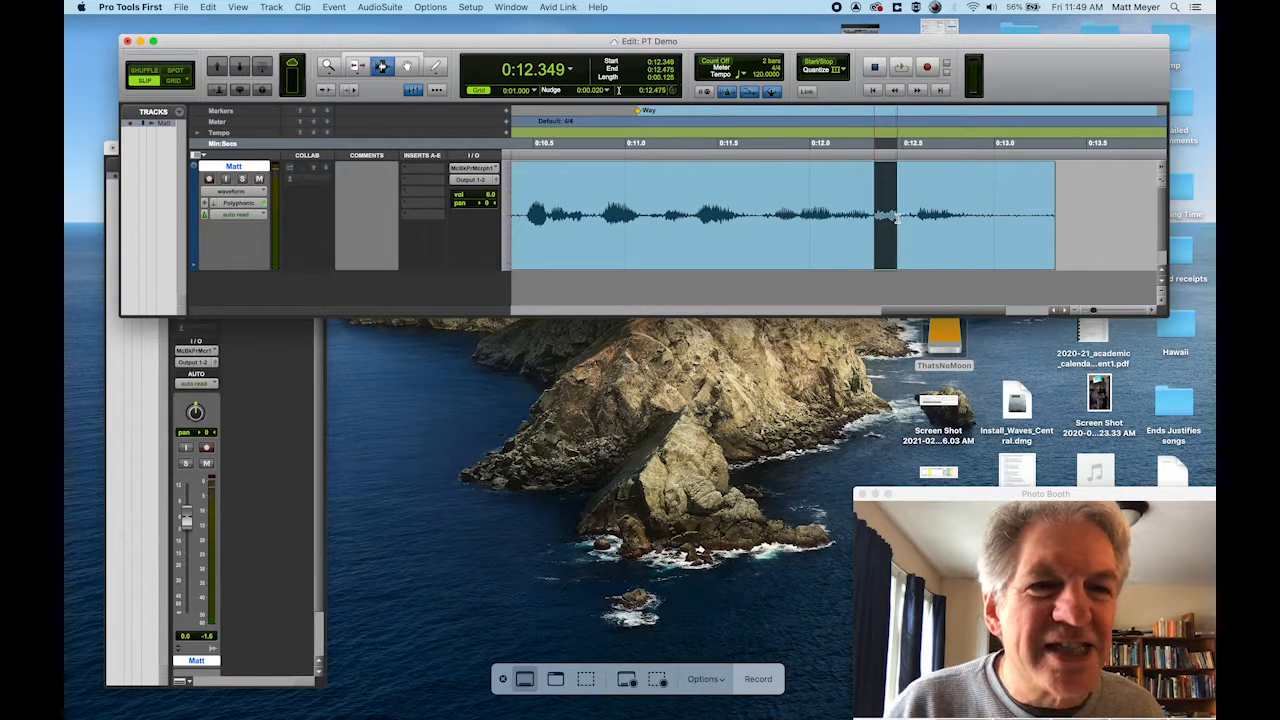
Add a marker named school at about 0:12.478, just before the last word of the clip.
{"action": "left_click", "coordinate": [898, 160]}
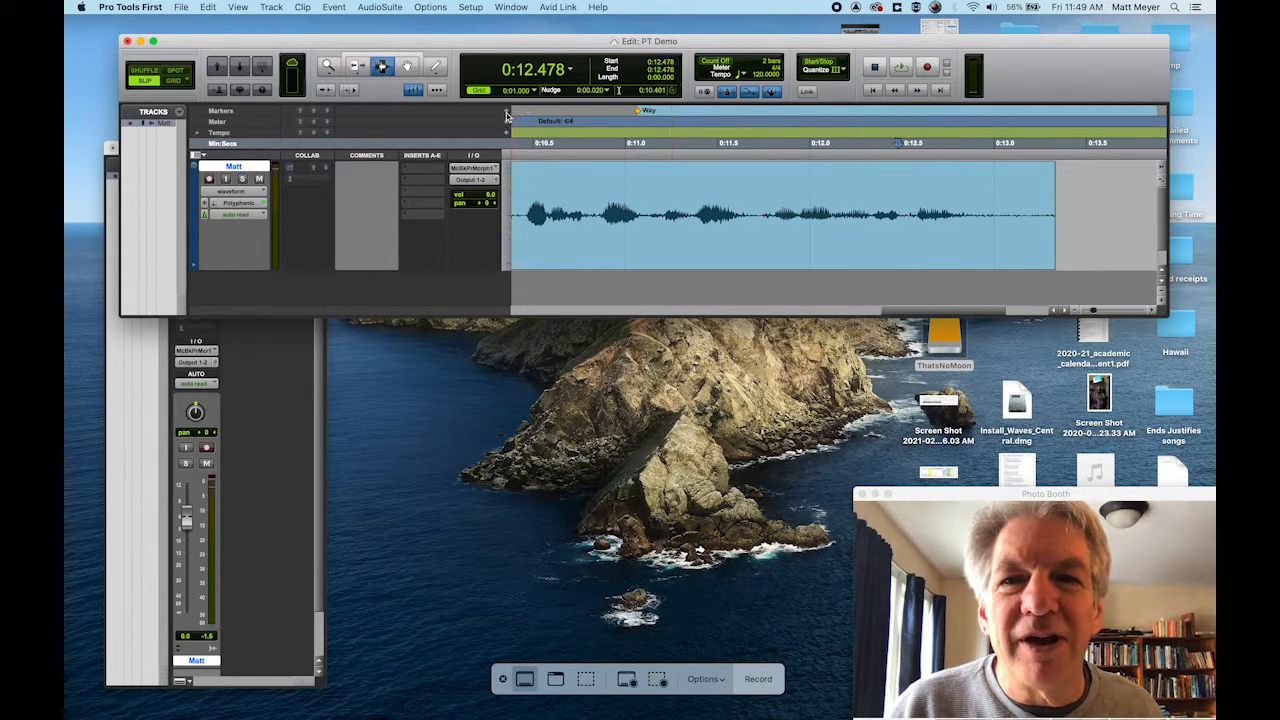
{"action": "key", "text": "KP_Enter"}
{"action": "type", "text": "school"}
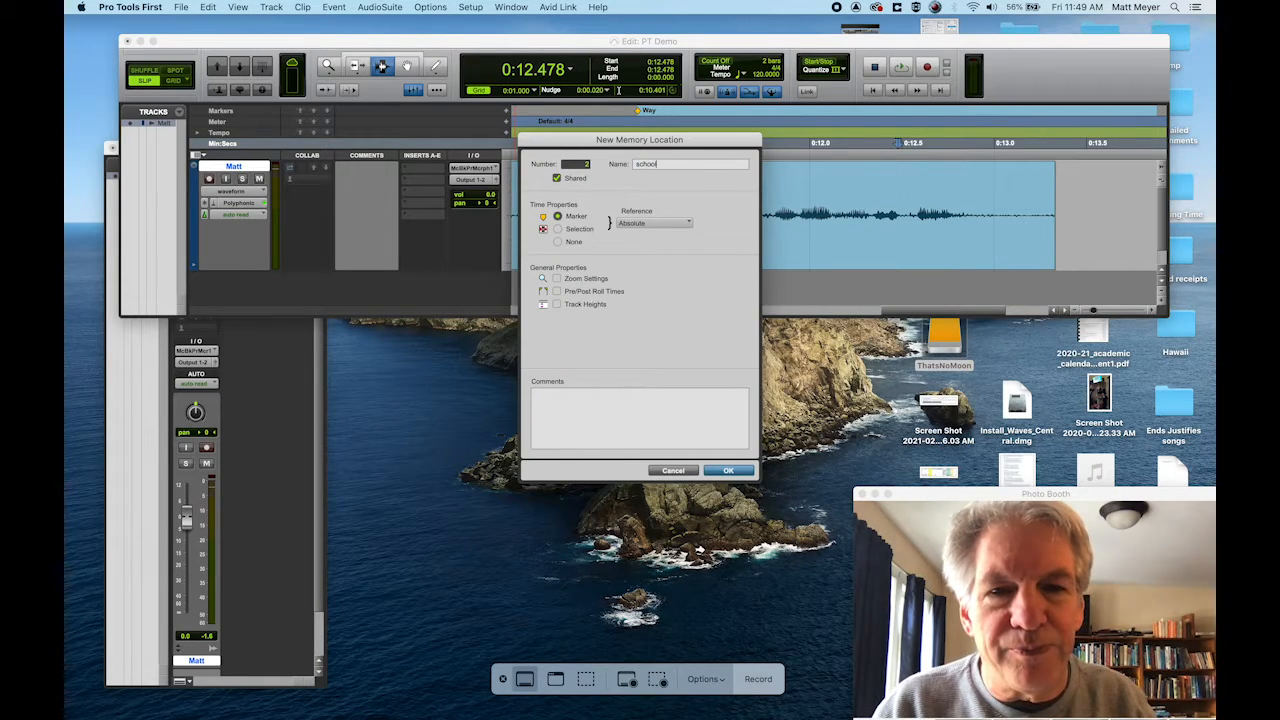
{"action": "key", "text": "Return"}
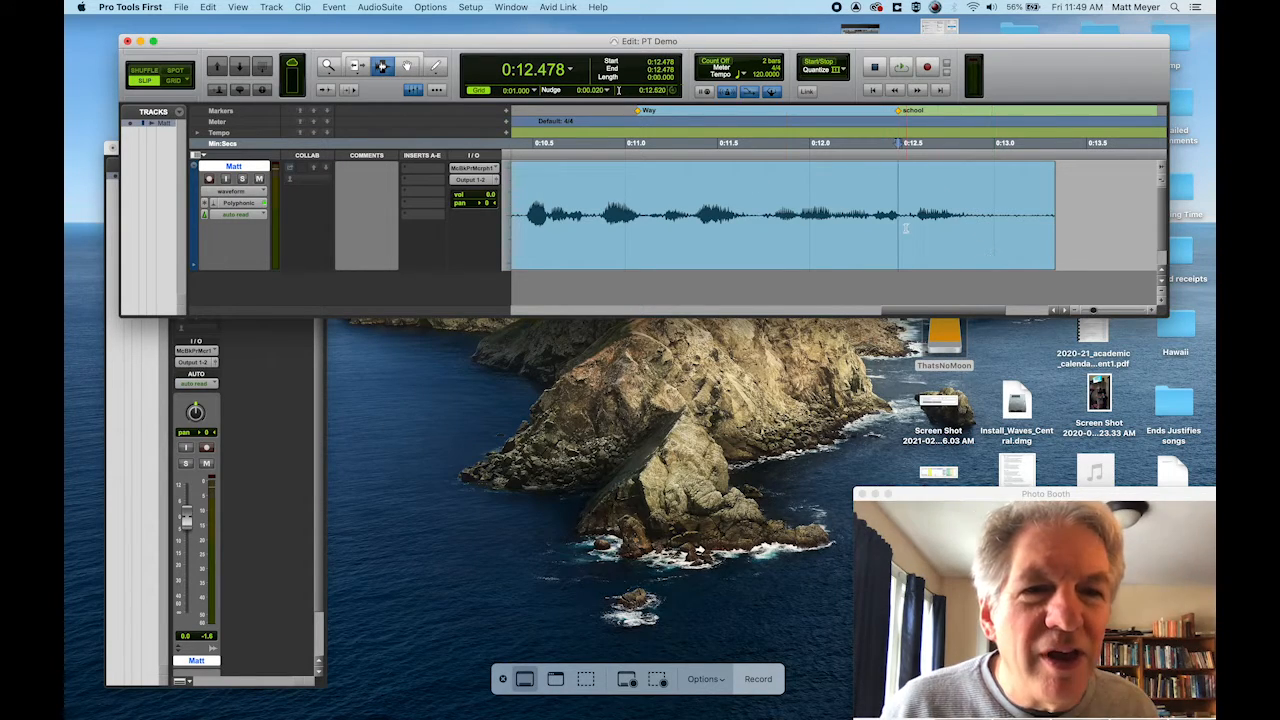
Select the passage between the Way and school markers and delete it in Shuffle mode so the remaining audio closes the gap.
{"action": "left_click_drag", "start_coordinate": [899, 218], "coordinate": [998, 222]}
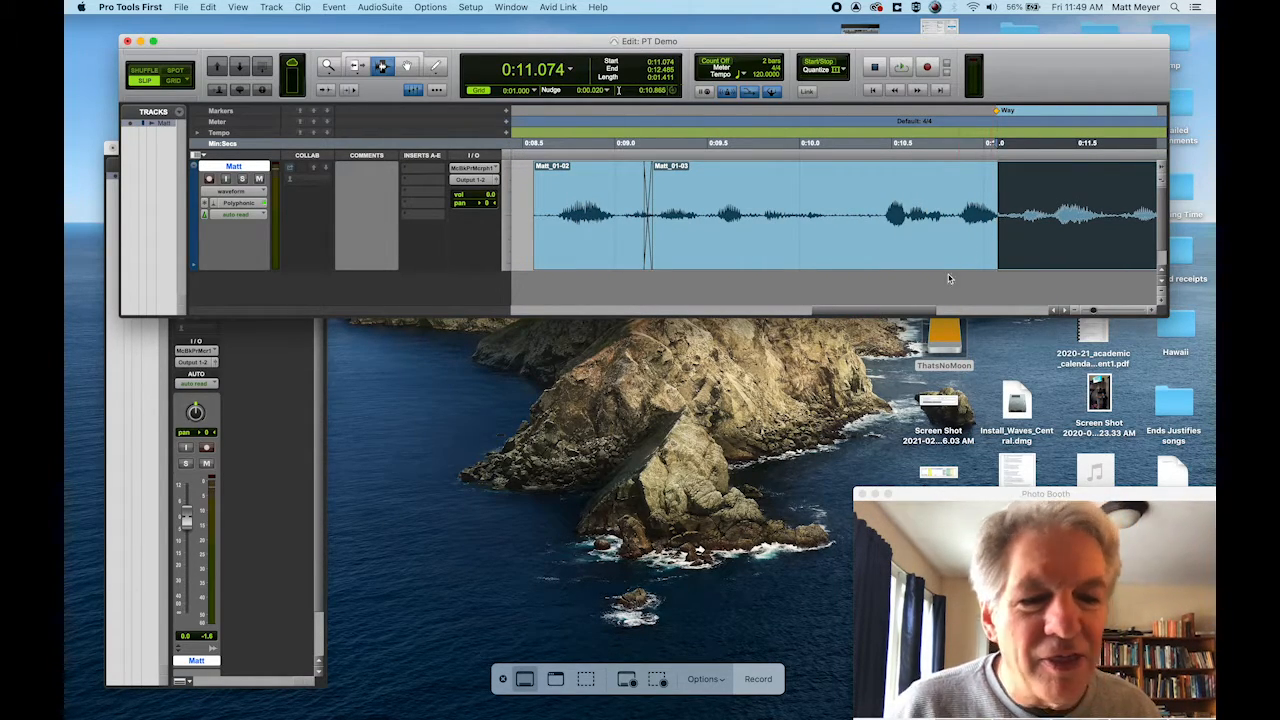
{"action": "key", "text": "r"}
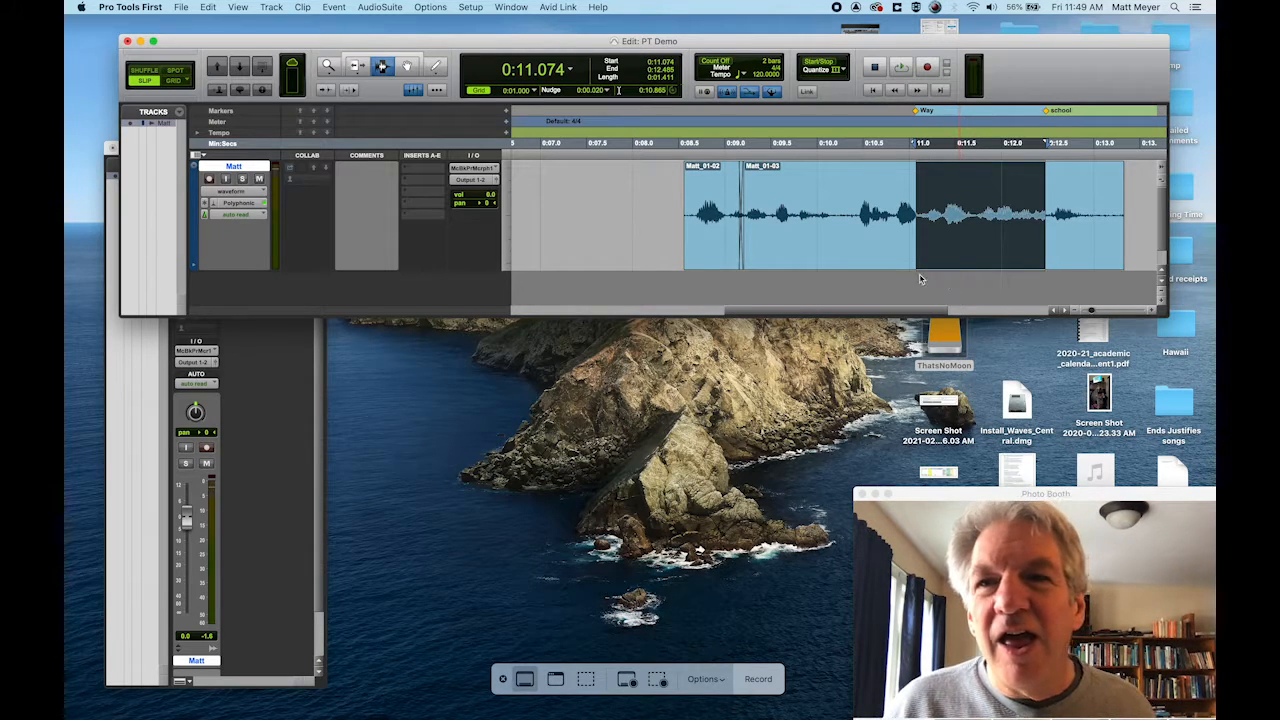
{"action": "left_click", "coordinate": [145, 74]}
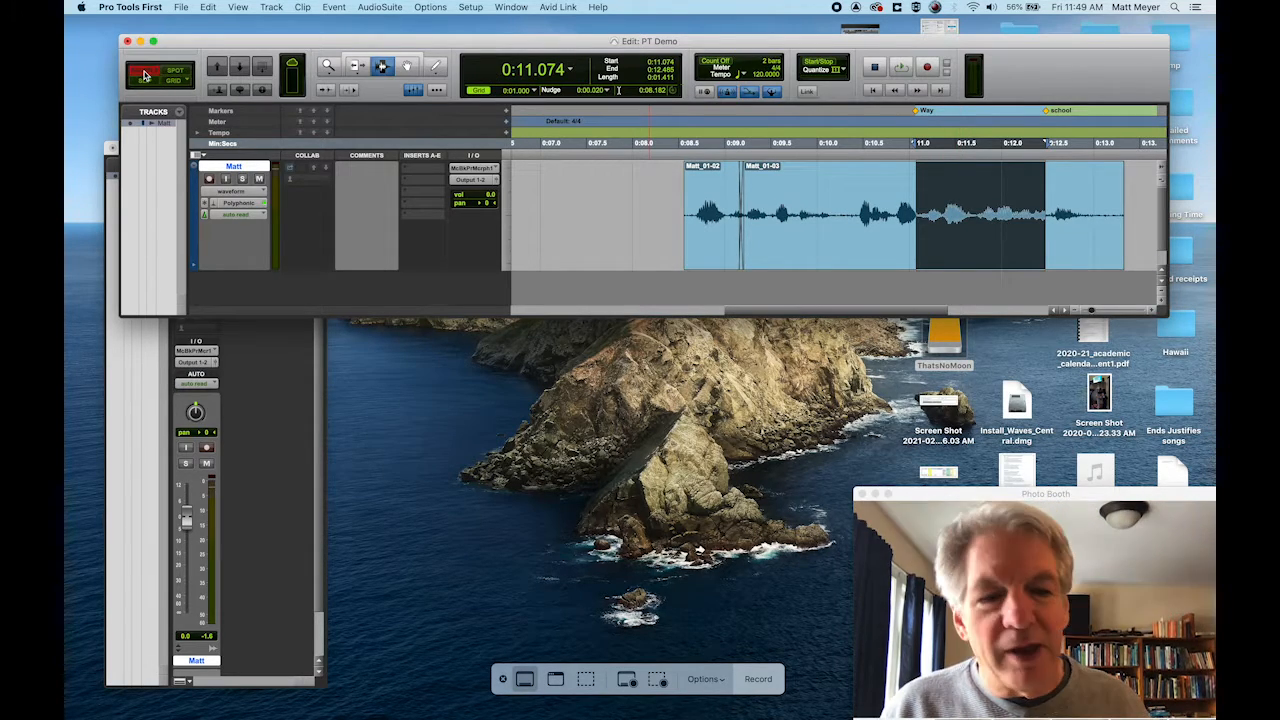
{"action": "key", "text": "Delete"}
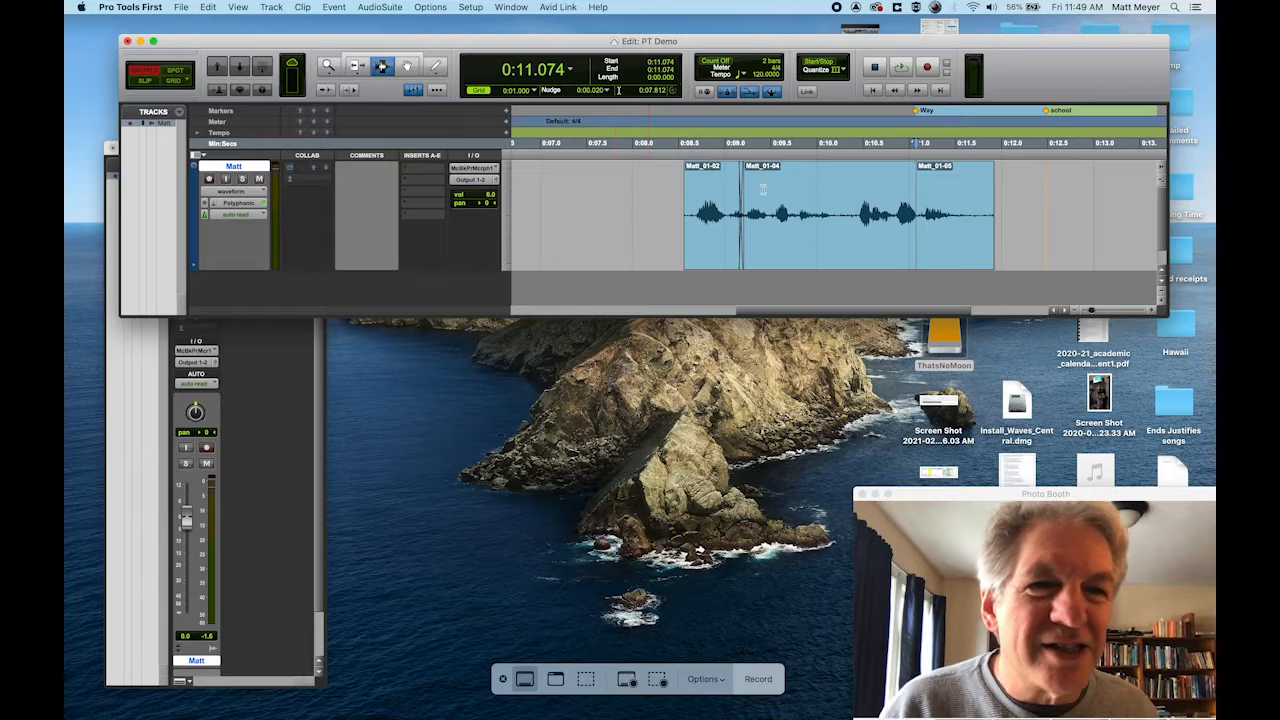
Audition the new edit point by playing from about 0:10.802 and again from about 0:10.482.
{"action": "left_click", "coordinate": [890, 162]}
{"action": "key", "text": "space"}
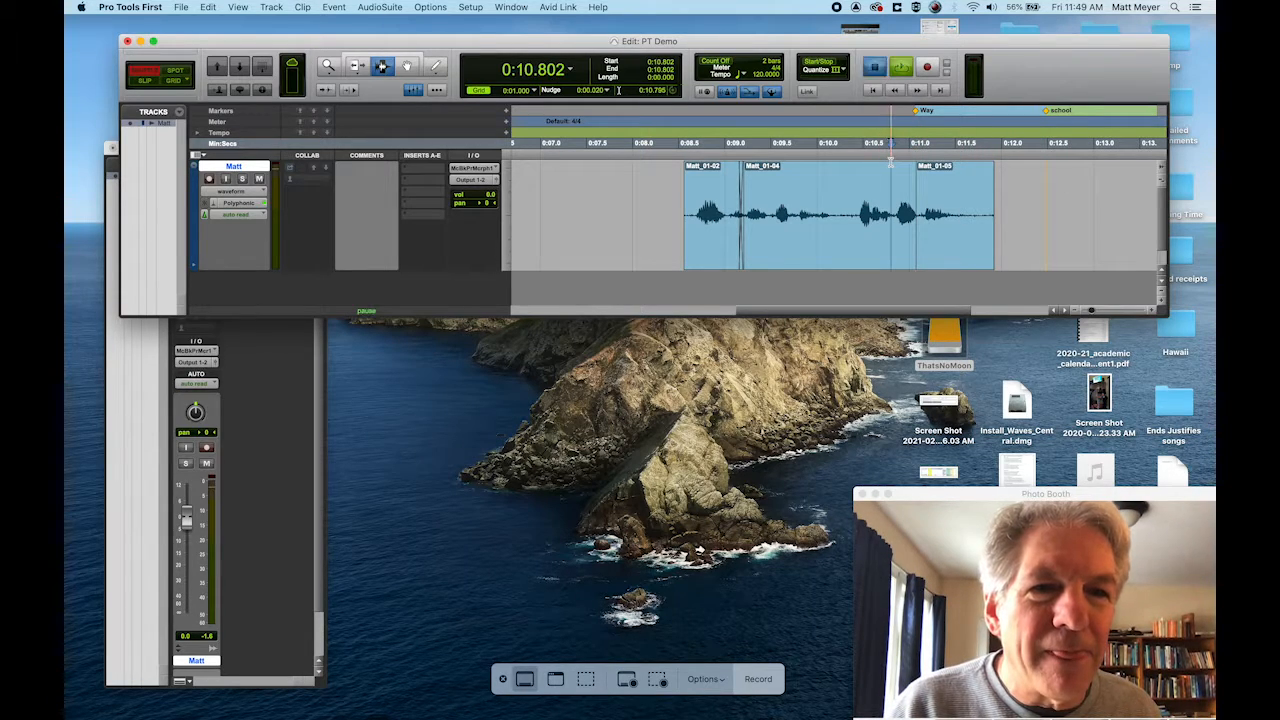
{"action": "key", "text": "space"}
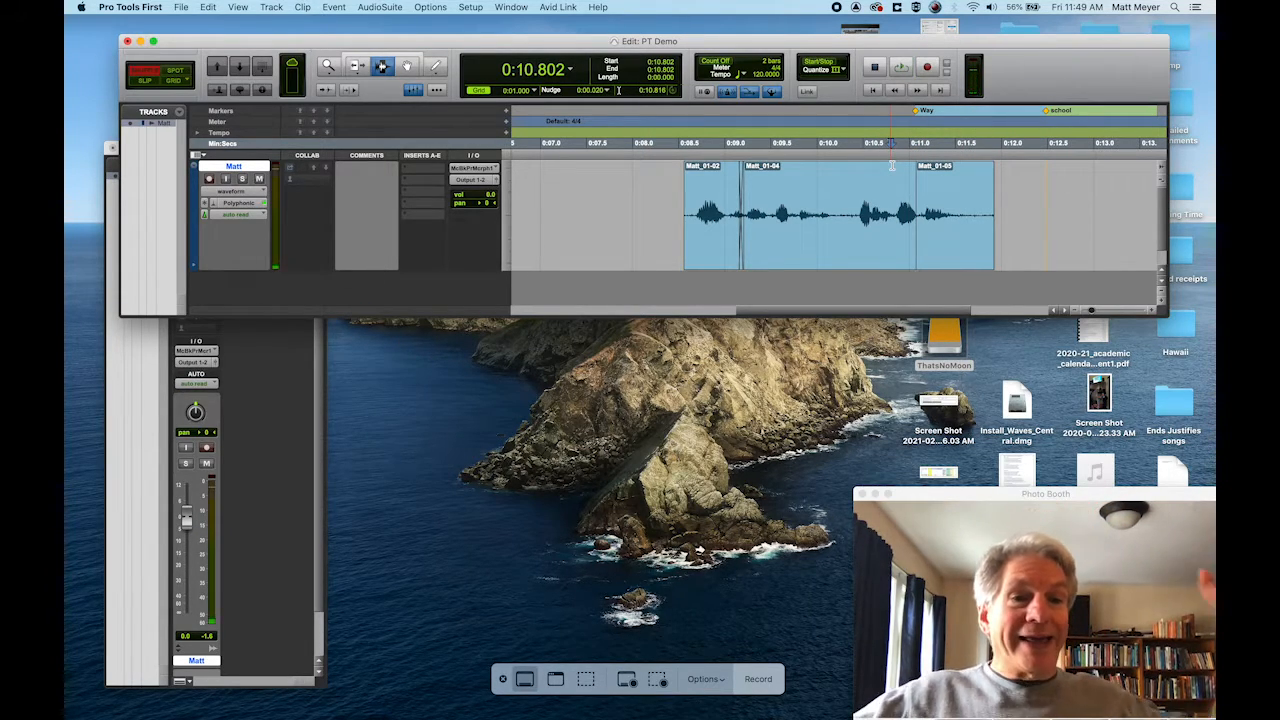
{"action": "left_click", "coordinate": [861, 157]}
{"action": "key", "text": "space"}
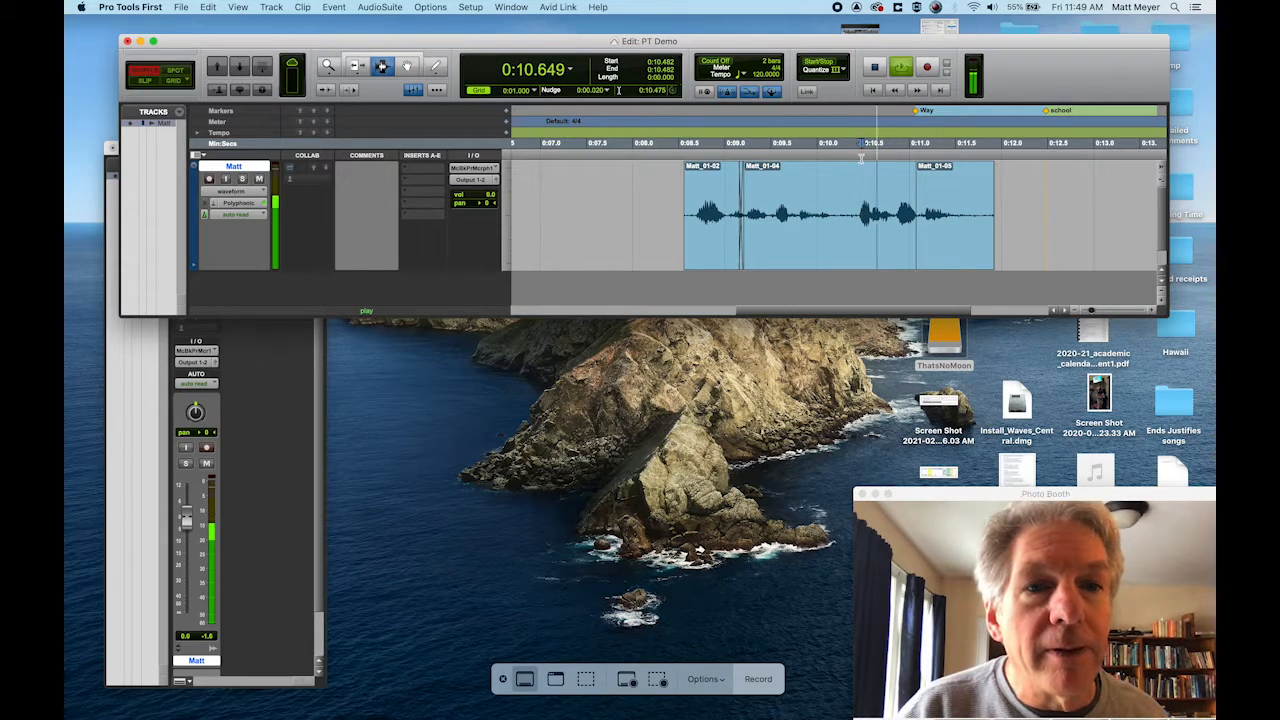
{"action": "key", "text": "space"}
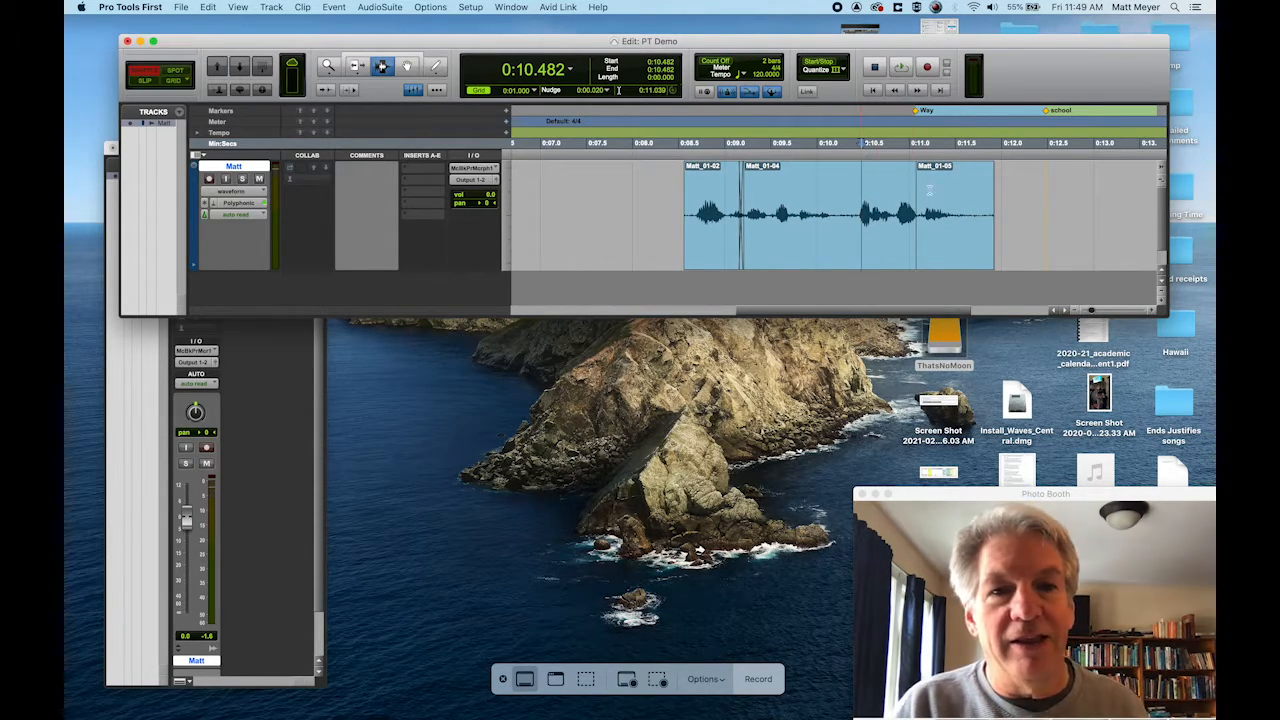
Raise the system volume and play the edited voice from the beginning of the first clip at about 0:08.551.
{"action": "left_click", "coordinate": [684, 185]}
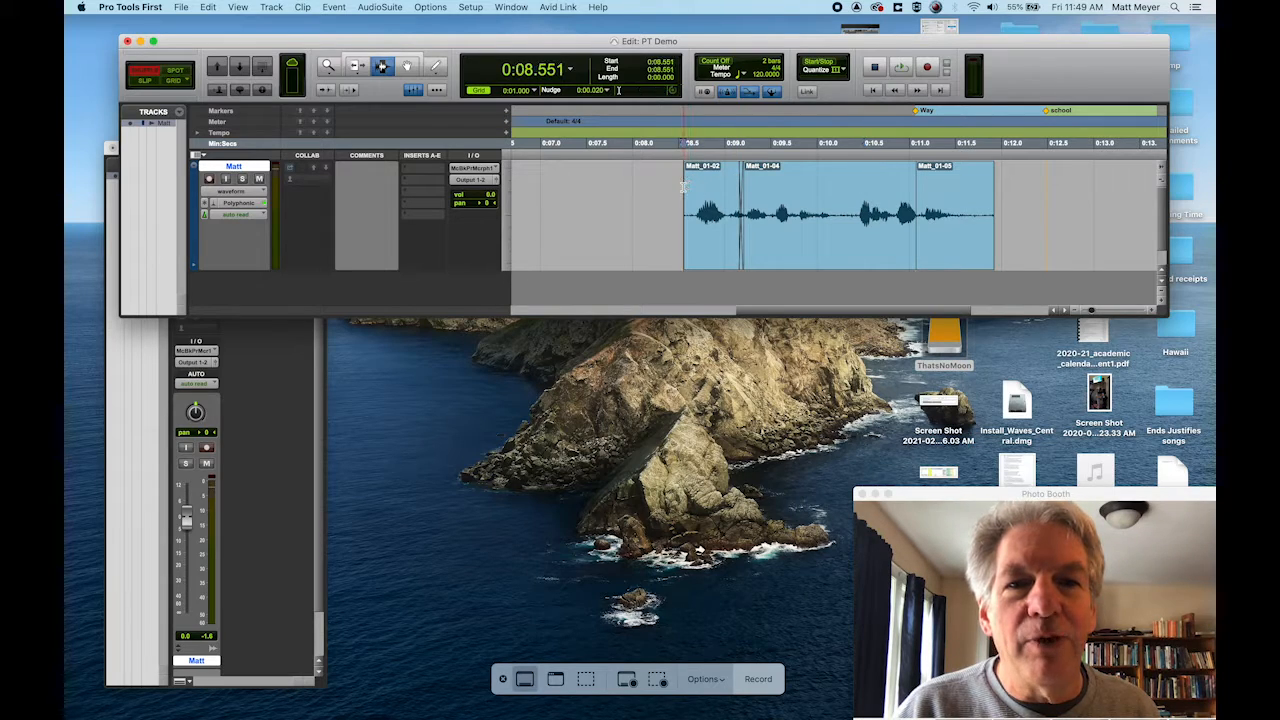
{"action": "key", "text": "space"}
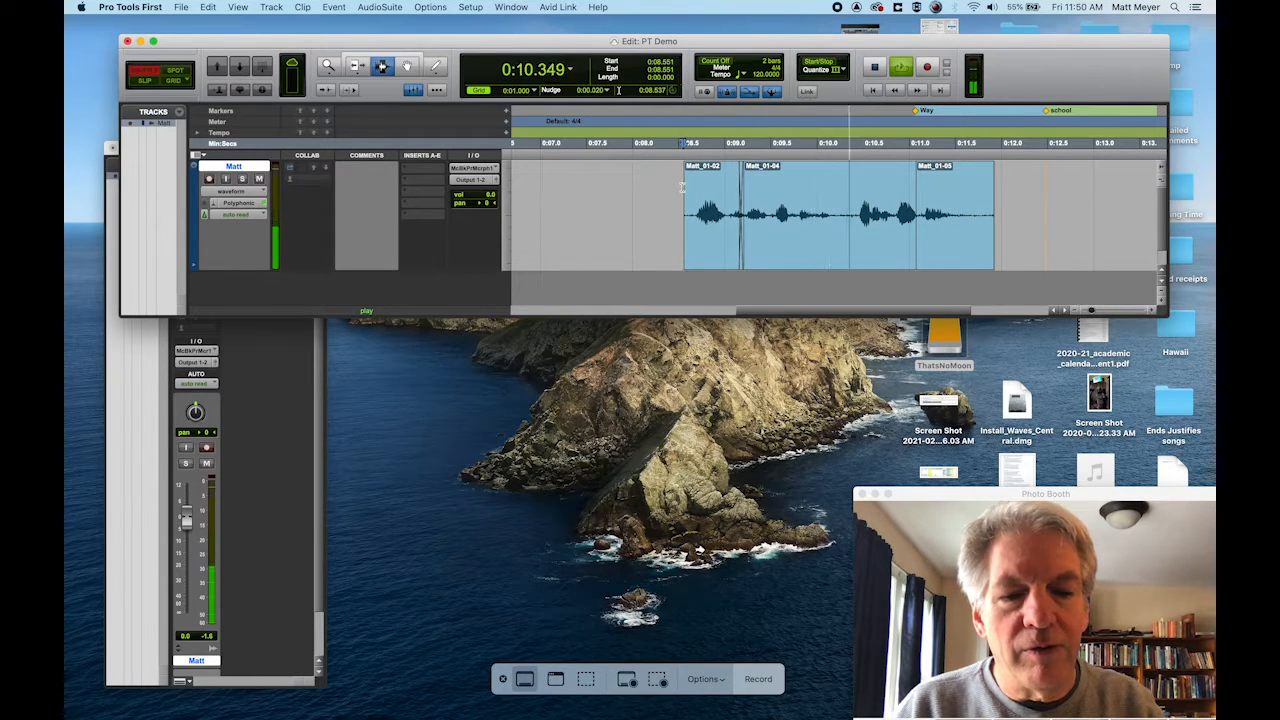
{"action": "key", "text": "XF86AudioRaiseVolume"}
{"action": "key", "text": "space"}
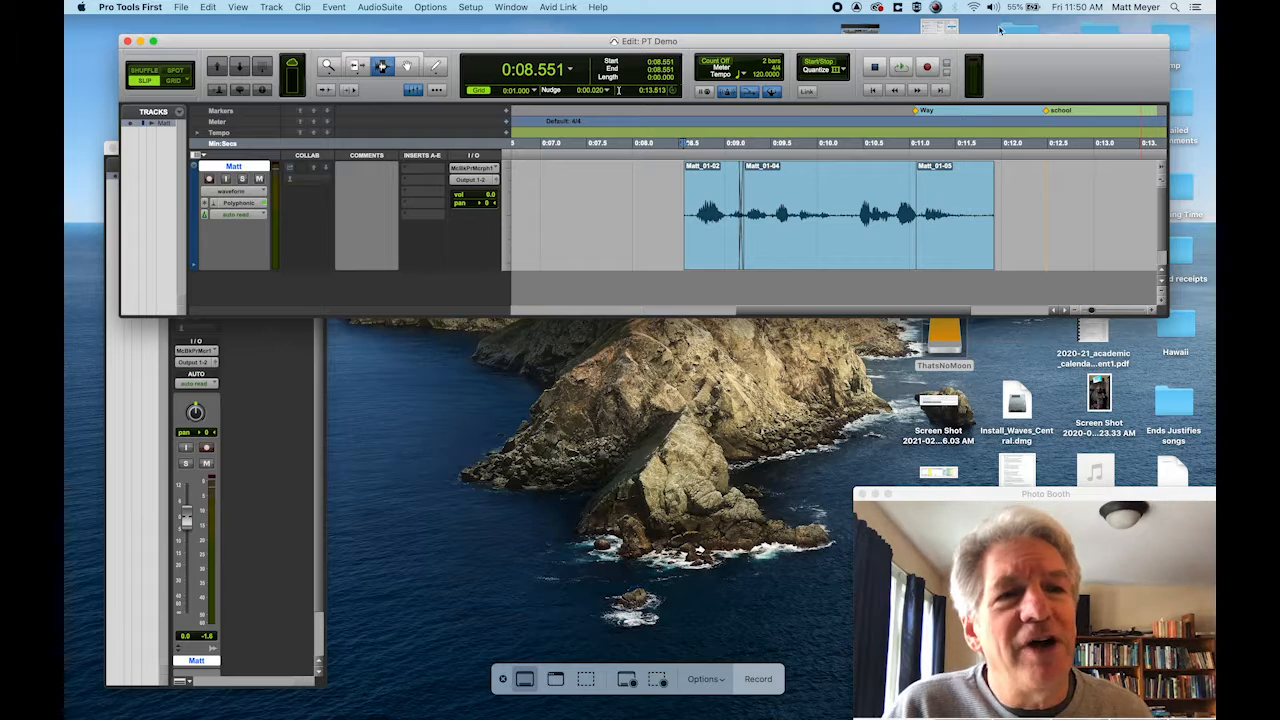
Switch to Finder, open the SoundDesign folder within Documents, move its window clear of the track list and select 2Superman.mp3.
{"action": "mouse_move", "coordinate": [68, 64]}
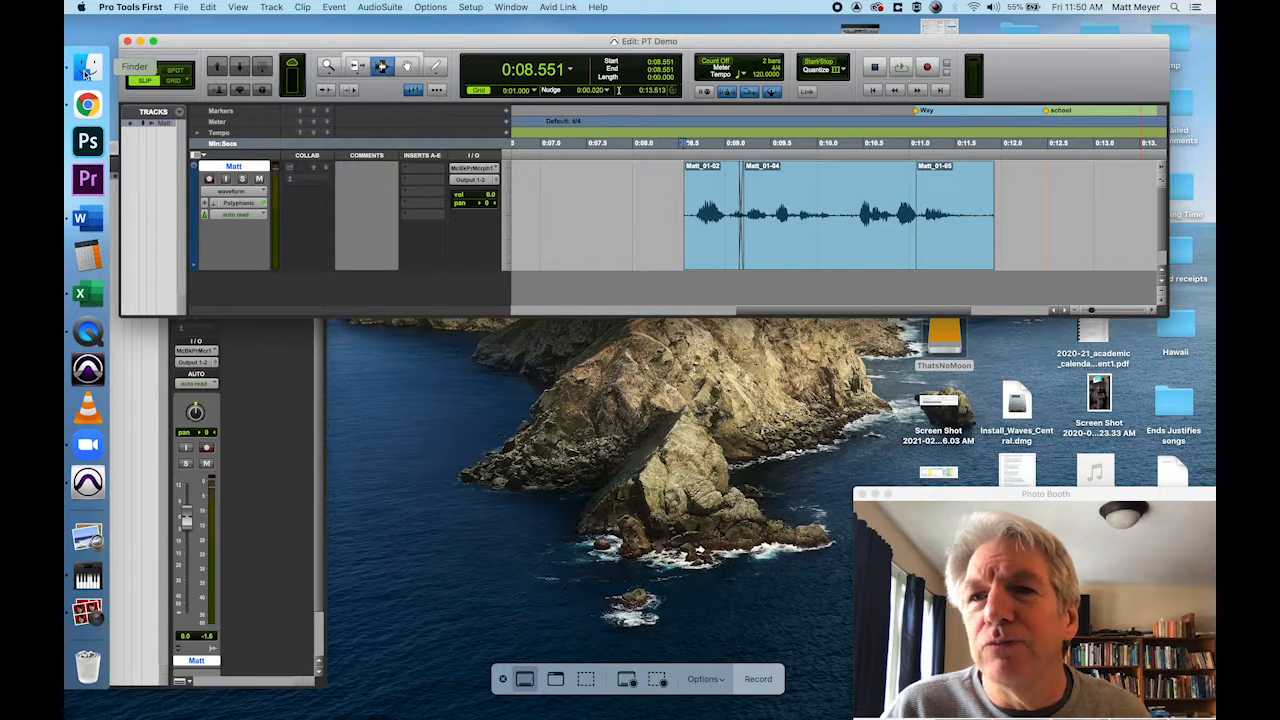
{"action": "left_click", "coordinate": [87, 68]}
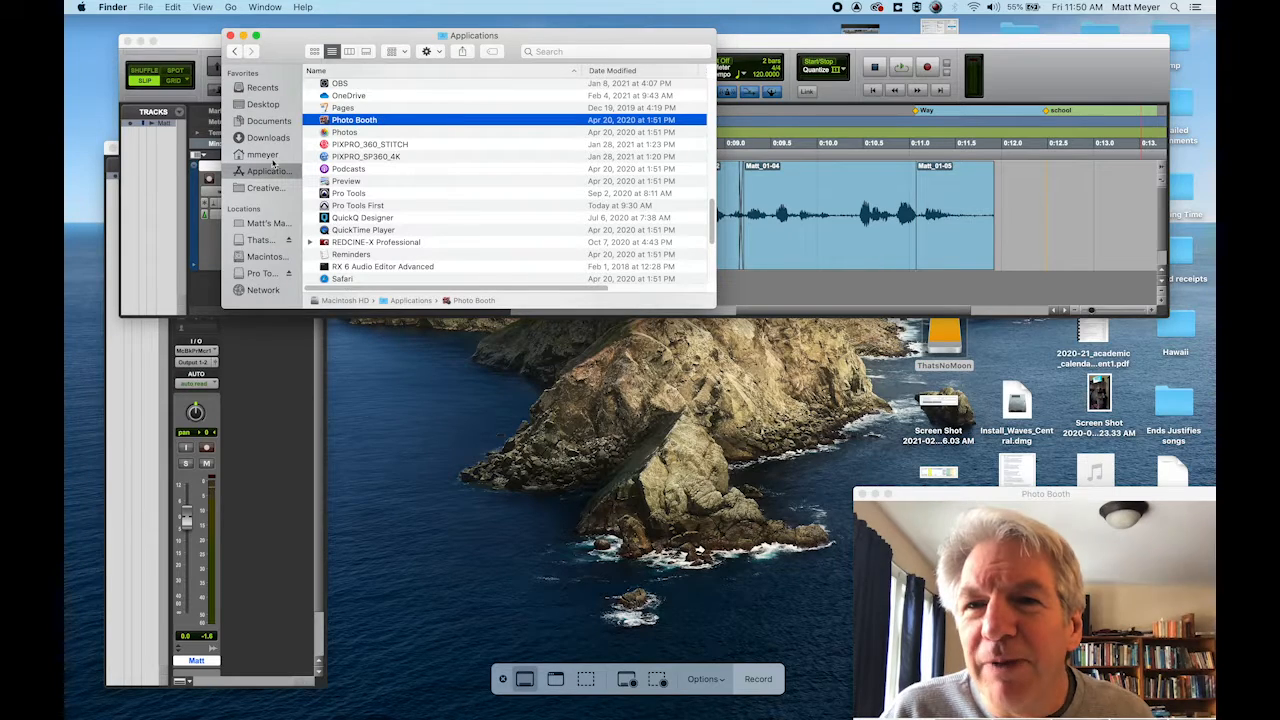
{"action": "left_click", "coordinate": [266, 123]}
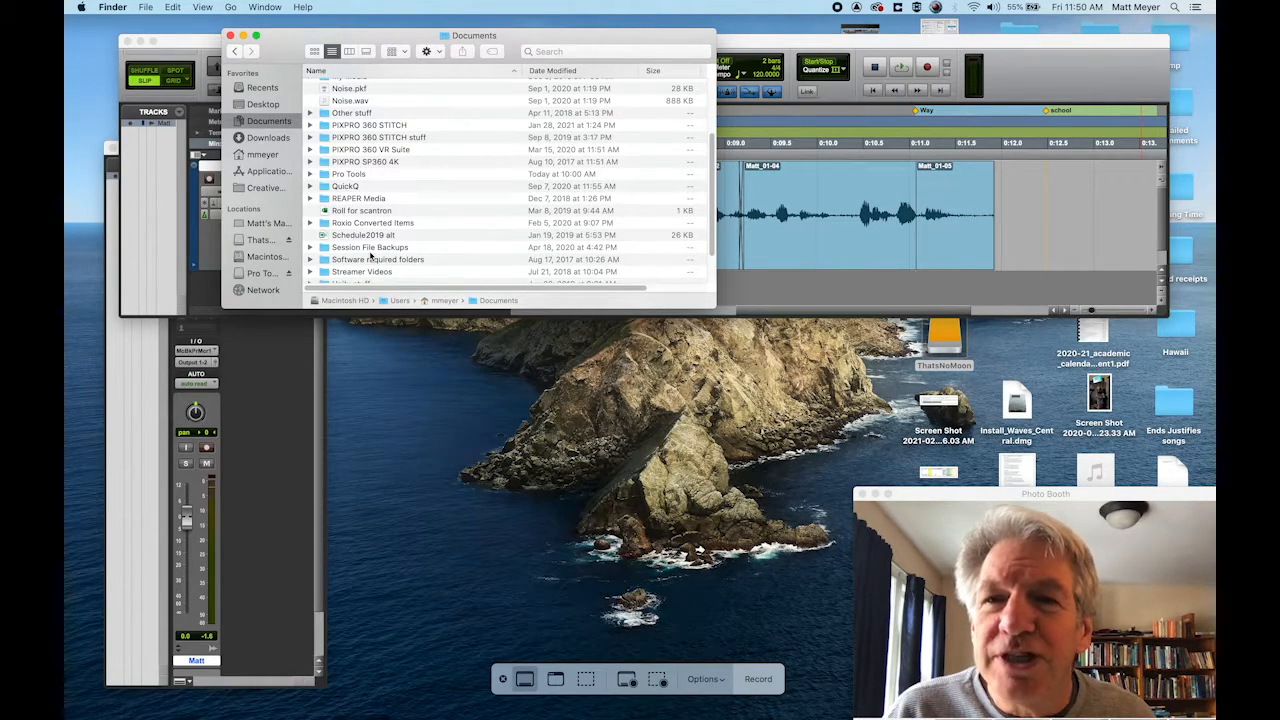
{"action": "scroll", "coordinate": [388, 172], "scroll_direction": "up", "scroll_amount": 3}
{"action": "scroll", "coordinate": [384, 175], "scroll_direction": "down", "scroll_amount": 6}
{"action": "scroll", "coordinate": [375, 167], "scroll_direction": "up", "scroll_amount": 5}
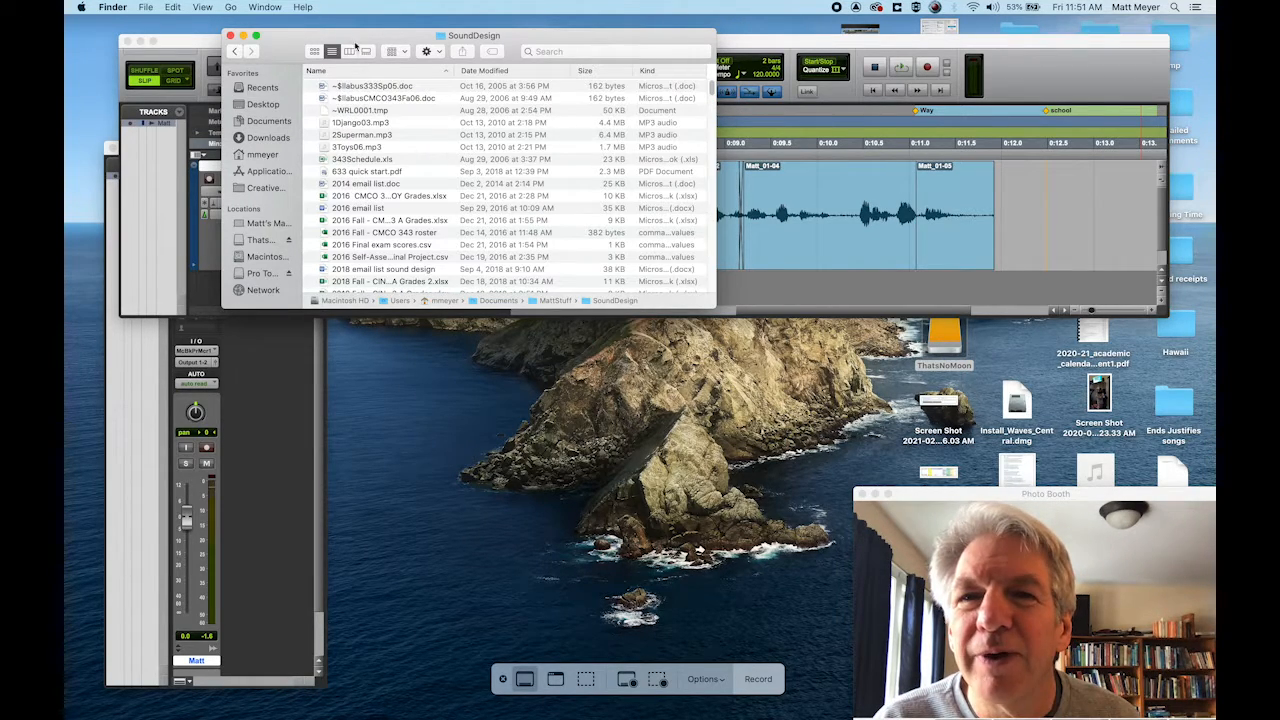
{"action": "left_click_drag", "start_coordinate": [292, 40], "coordinate": [662, 190]}
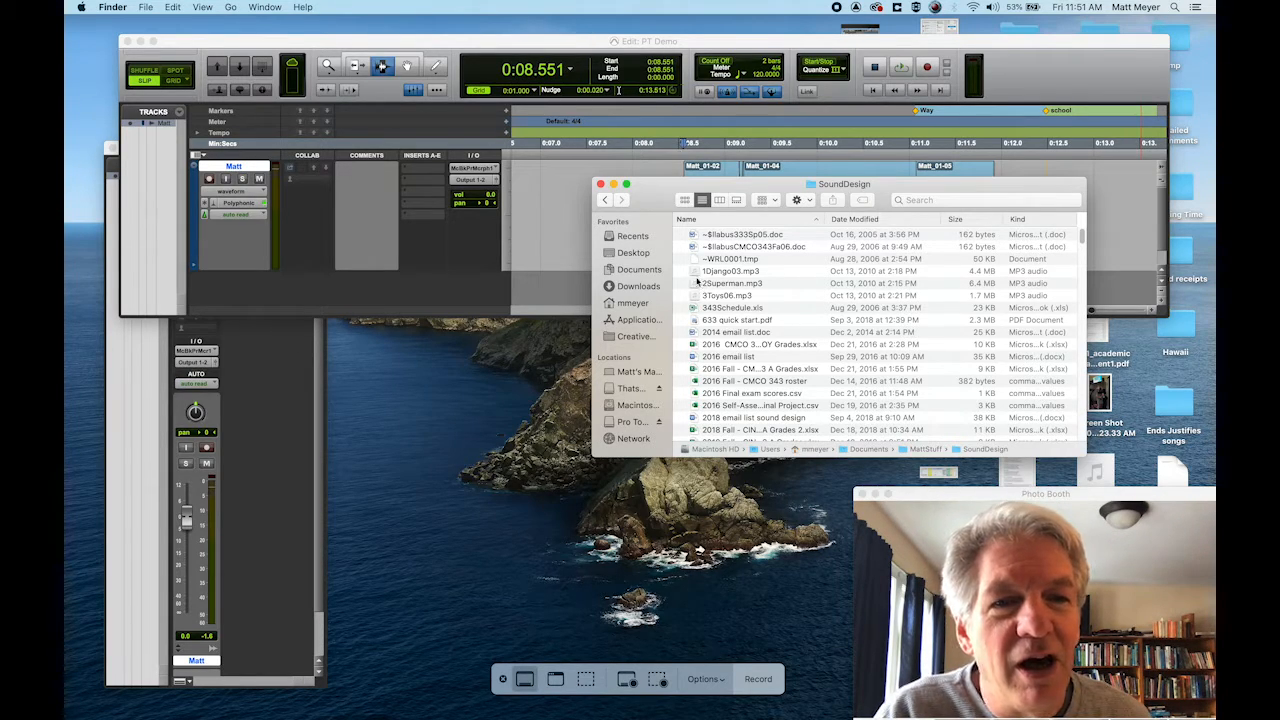
{"action": "left_click", "coordinate": [697, 284]}
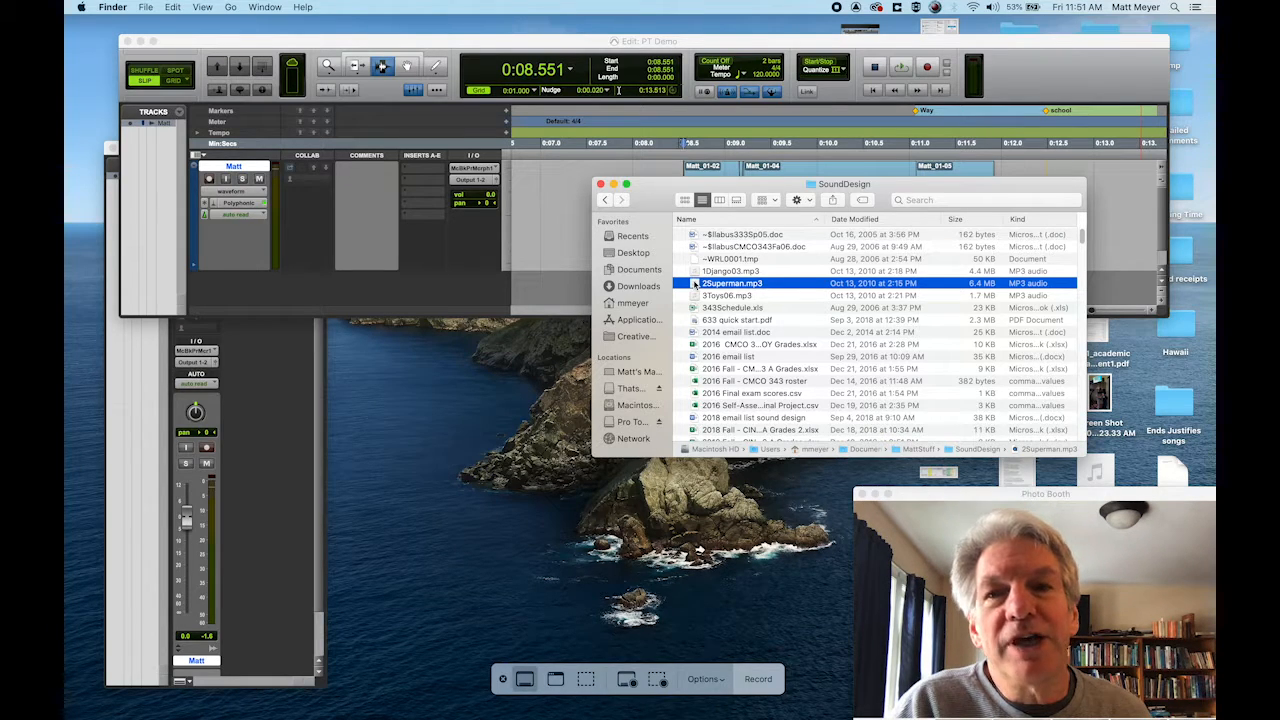
{"action": "left_click", "coordinate": [265, 40]}
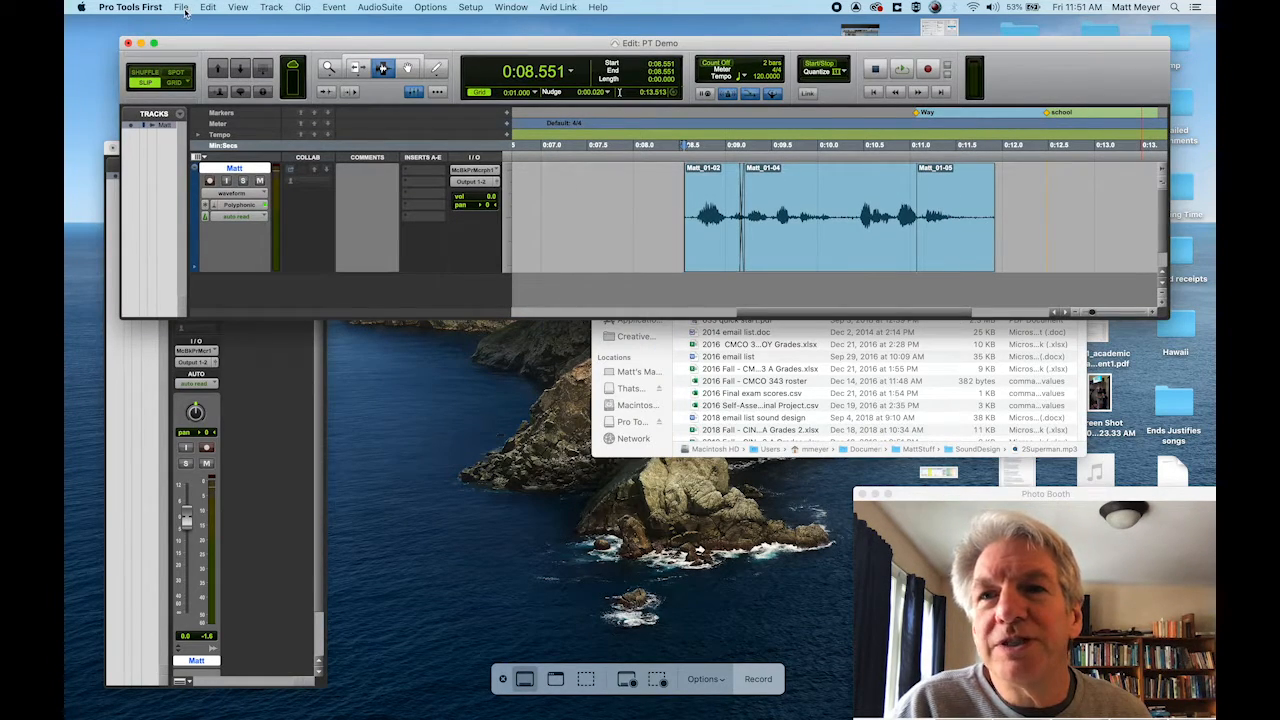
{"action": "left_click", "coordinate": [183, 8]}
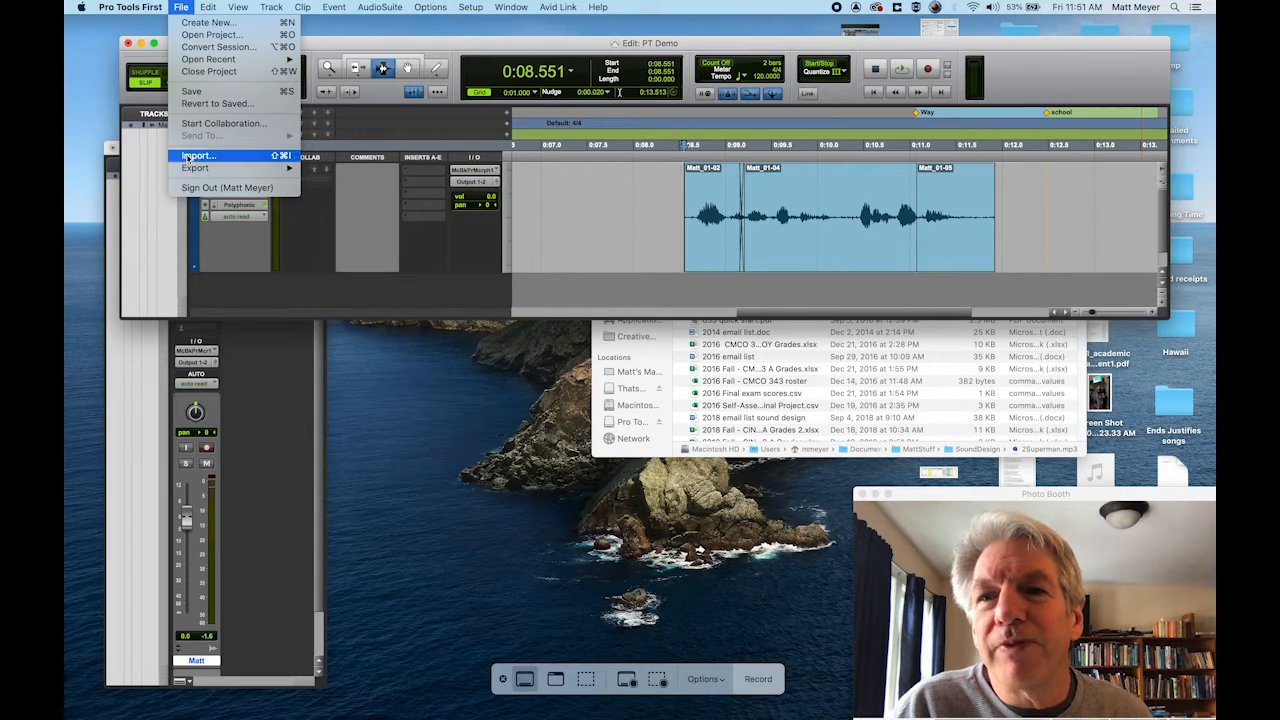
{"action": "left_click", "coordinate": [184, 8]}
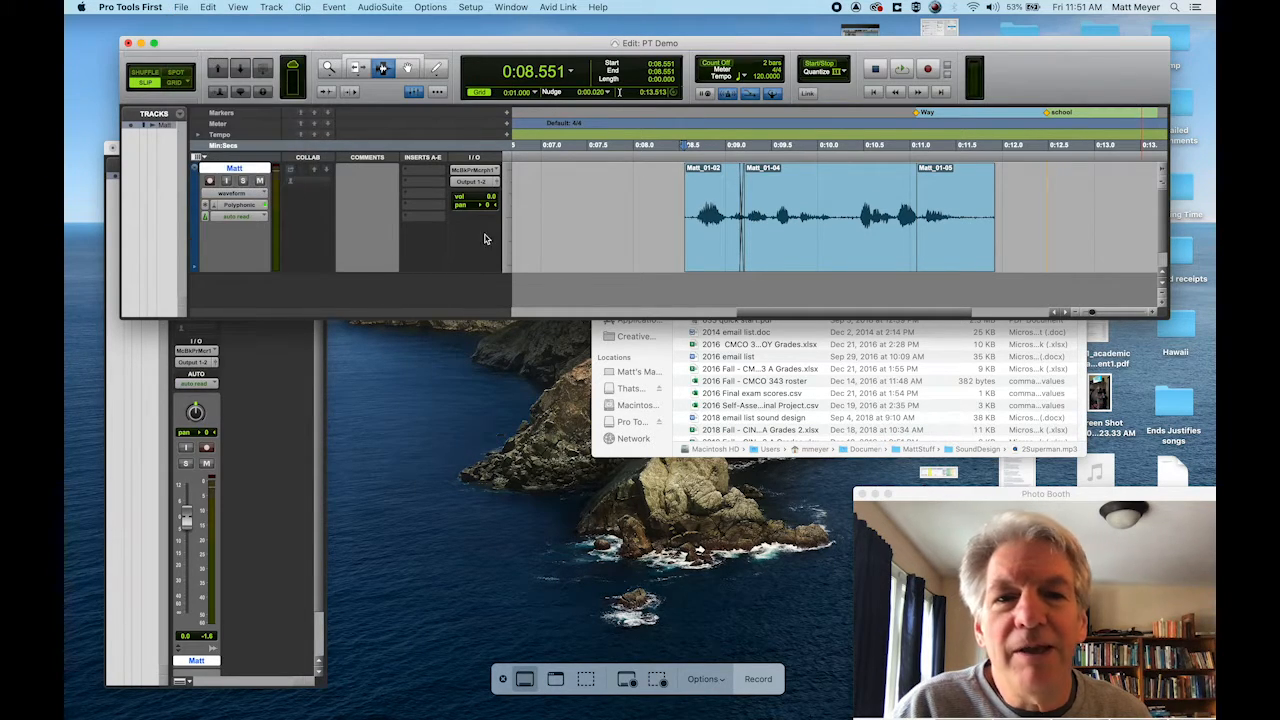
Import 2Superman.mp3 from the Finder window into the project as a new track, and enlarge the Edit window to show it fully.
{"action": "left_click", "coordinate": [659, 350]}
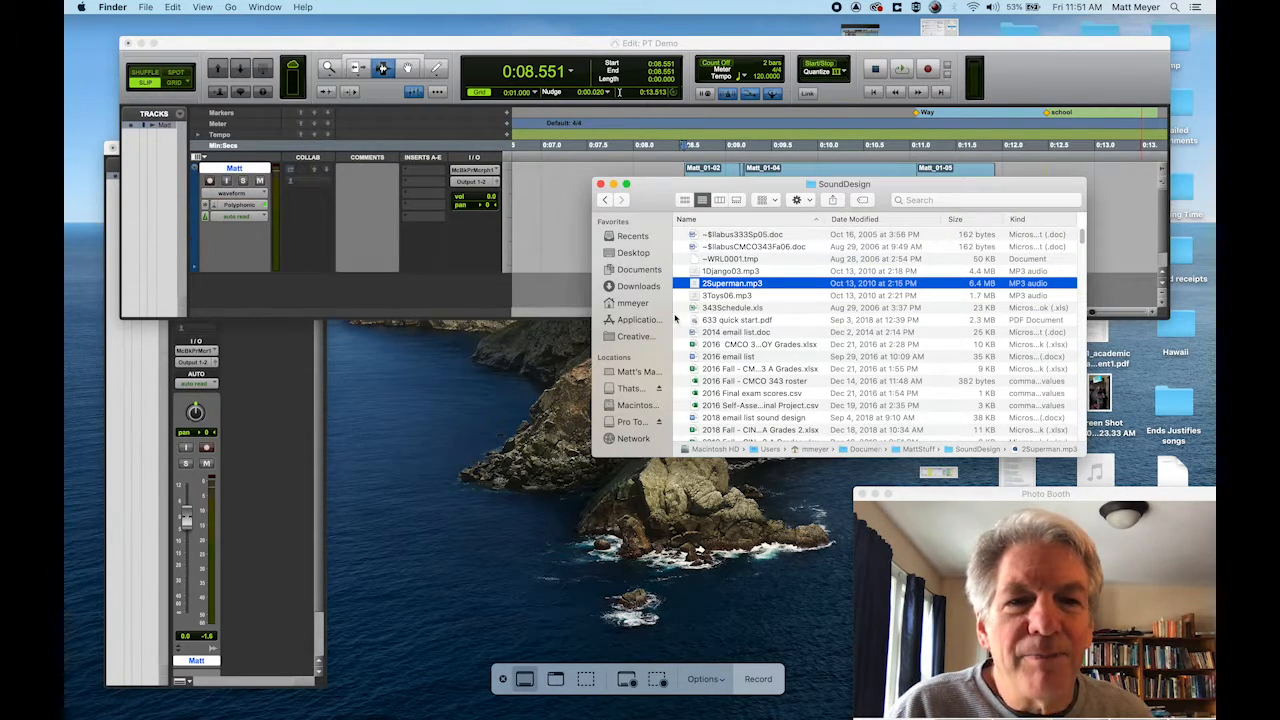
{"action": "left_click_drag", "start_coordinate": [693, 285], "coordinate": [530, 288]}
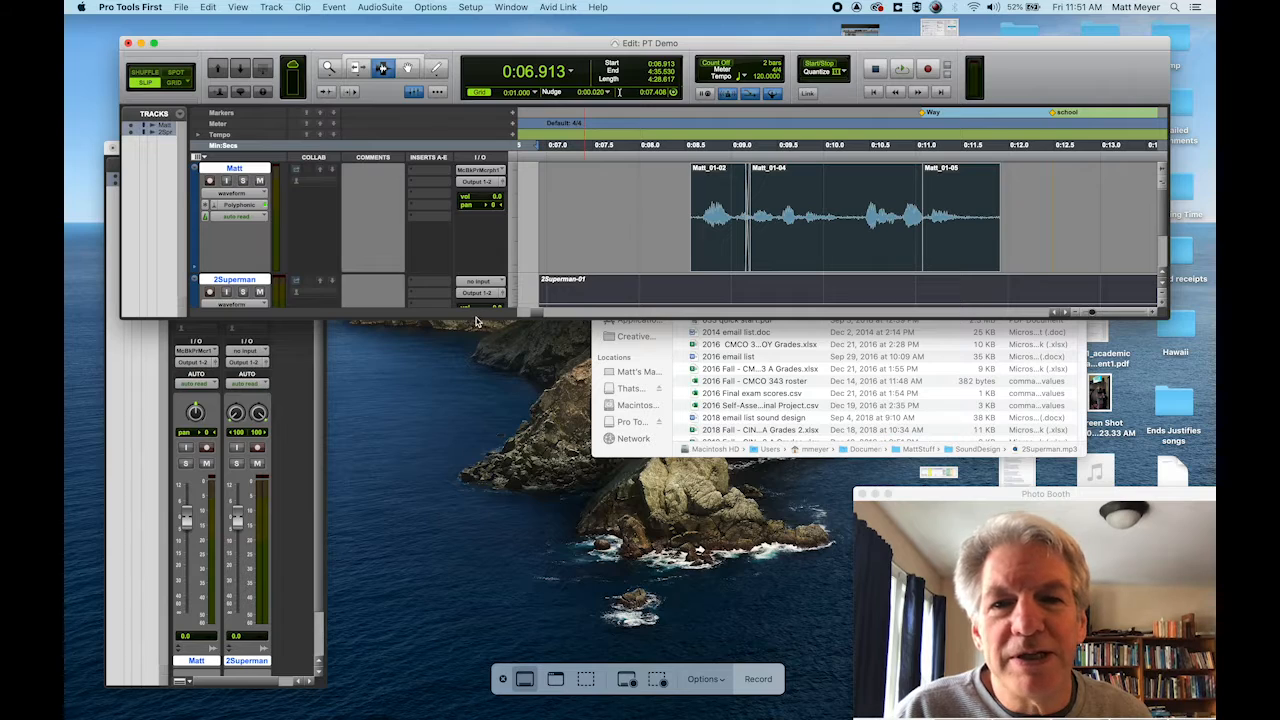
{"action": "left_click_drag", "start_coordinate": [476, 320], "coordinate": [478, 410]}
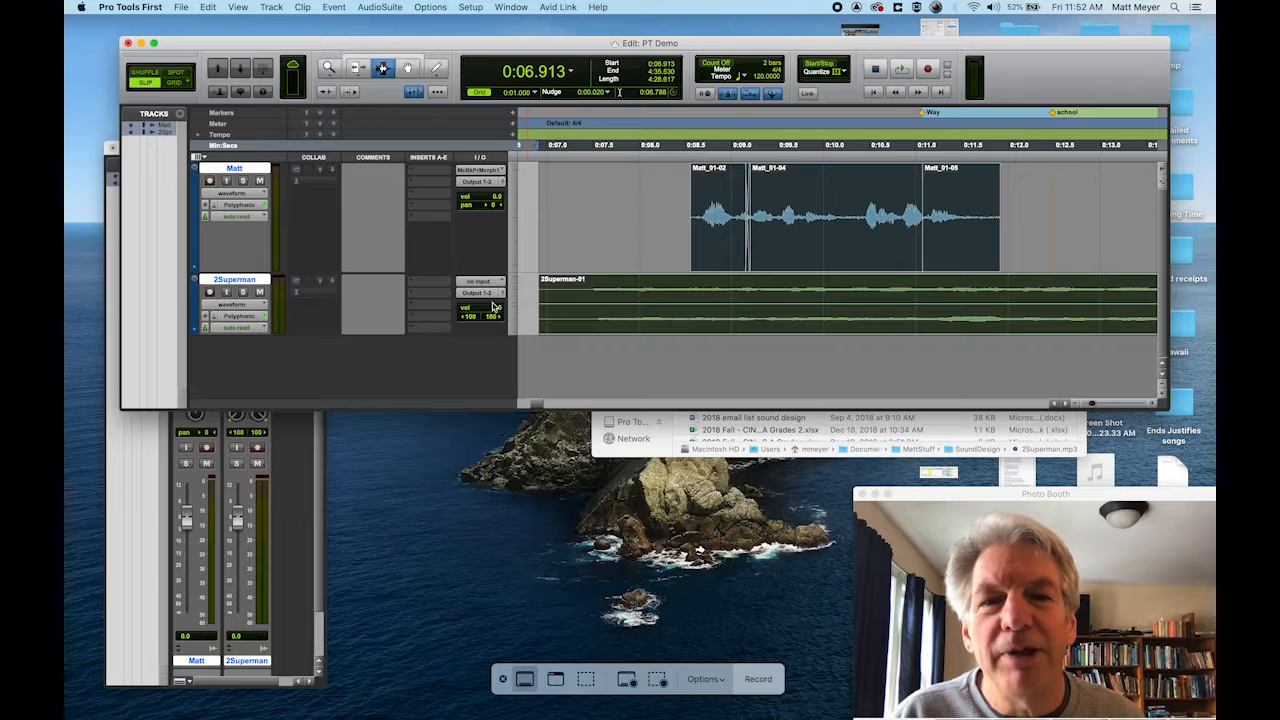
Play the voice and the imported music together from about 0:06.913.
{"action": "key", "text": "space"}
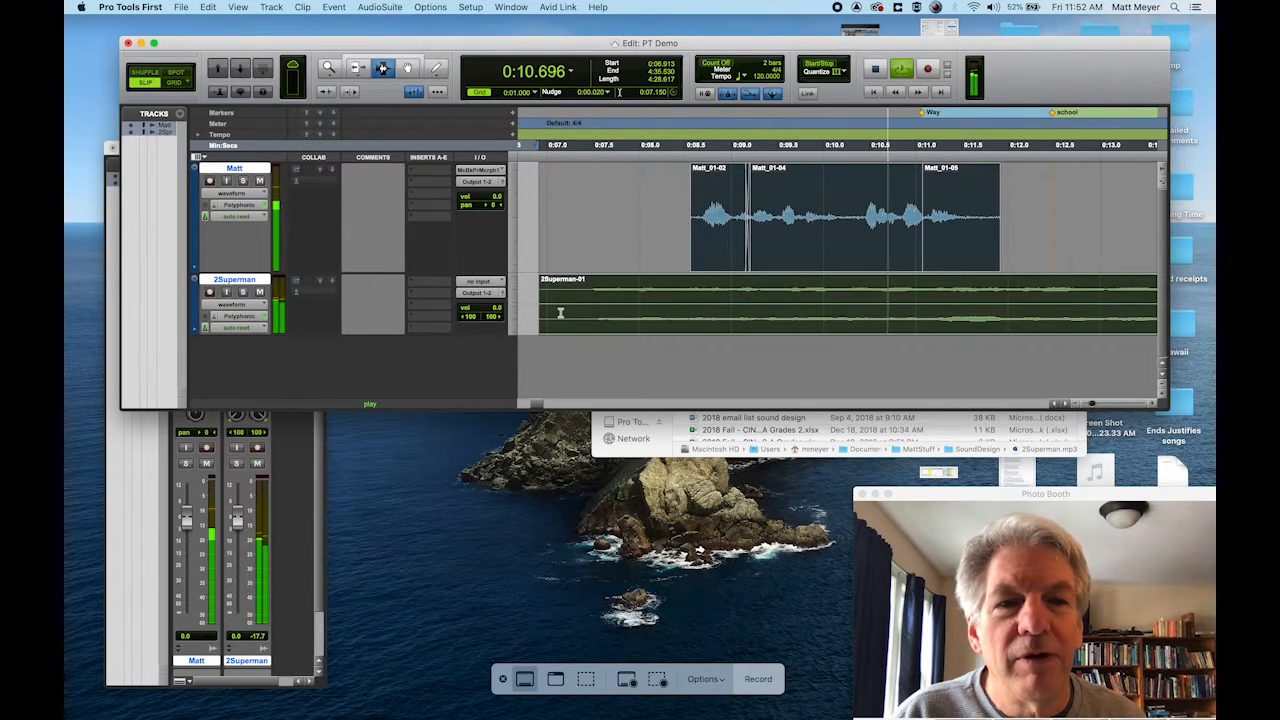
{"action": "key", "text": "space"}
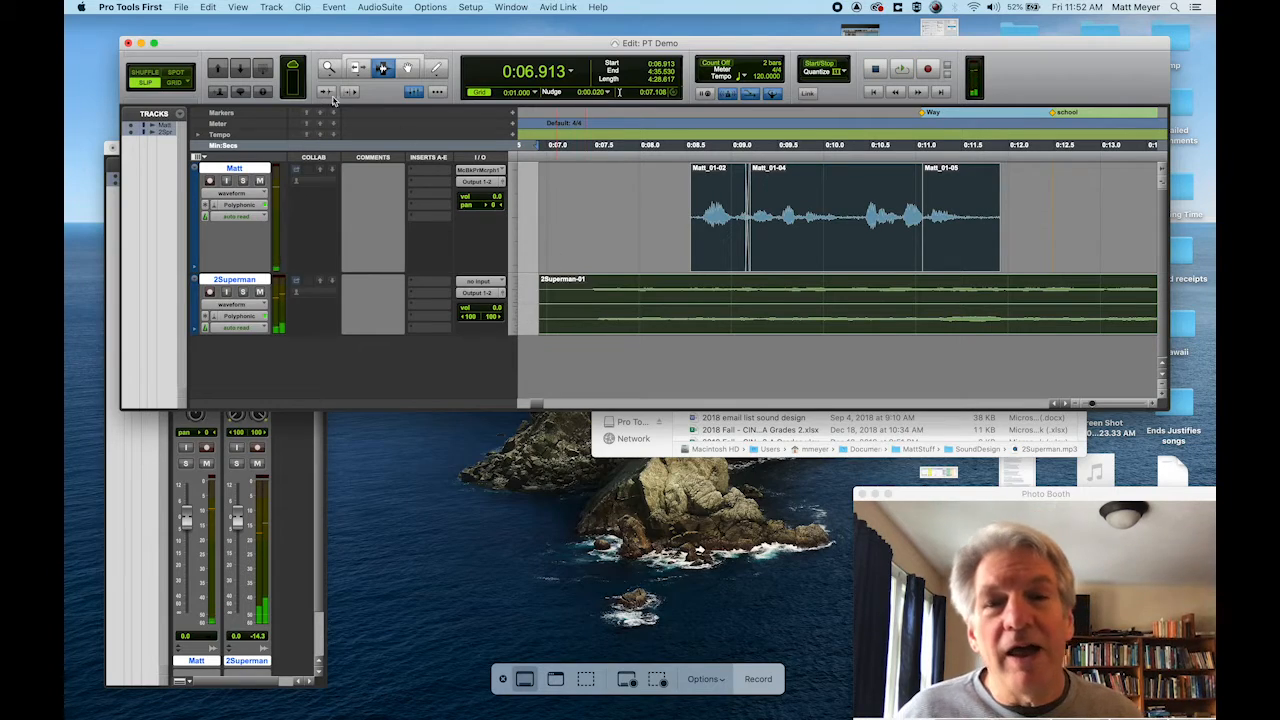
Try to trim the start of the selected voice and music clips together with the Trim tool, and undo the trim.
{"action": "left_click", "coordinate": [356, 68]}
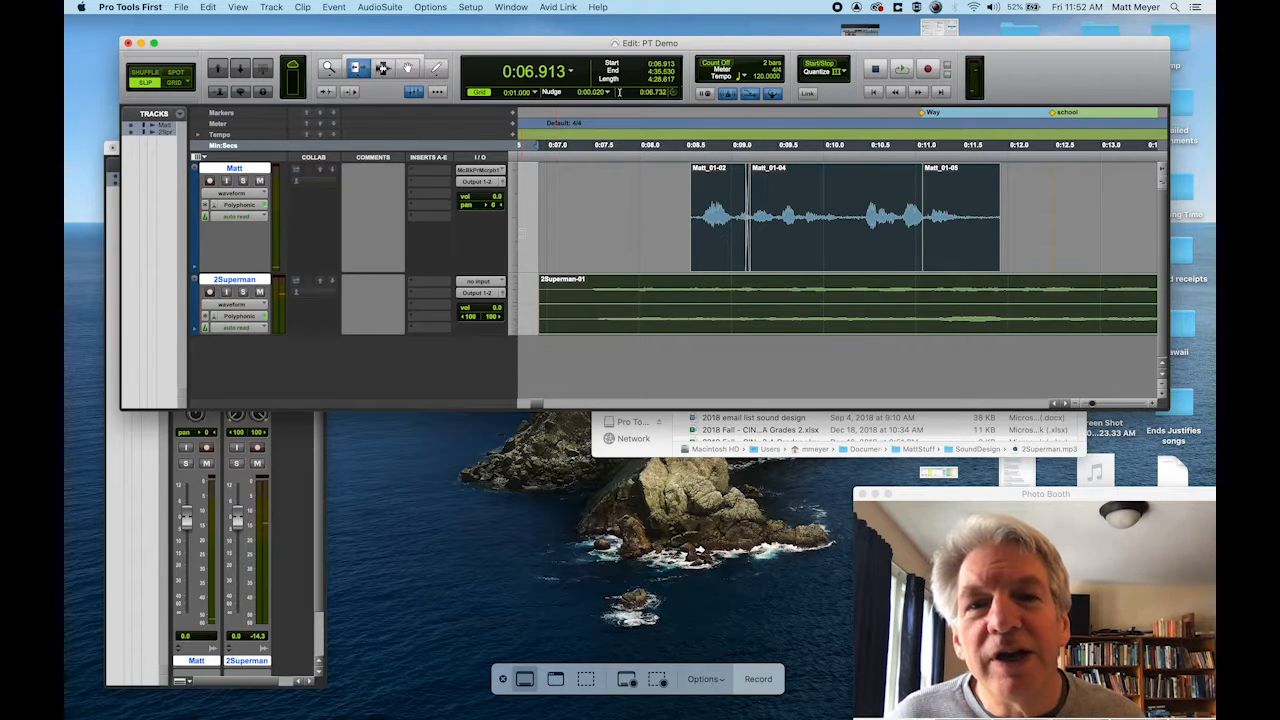
{"action": "left_click", "coordinate": [553, 303]}
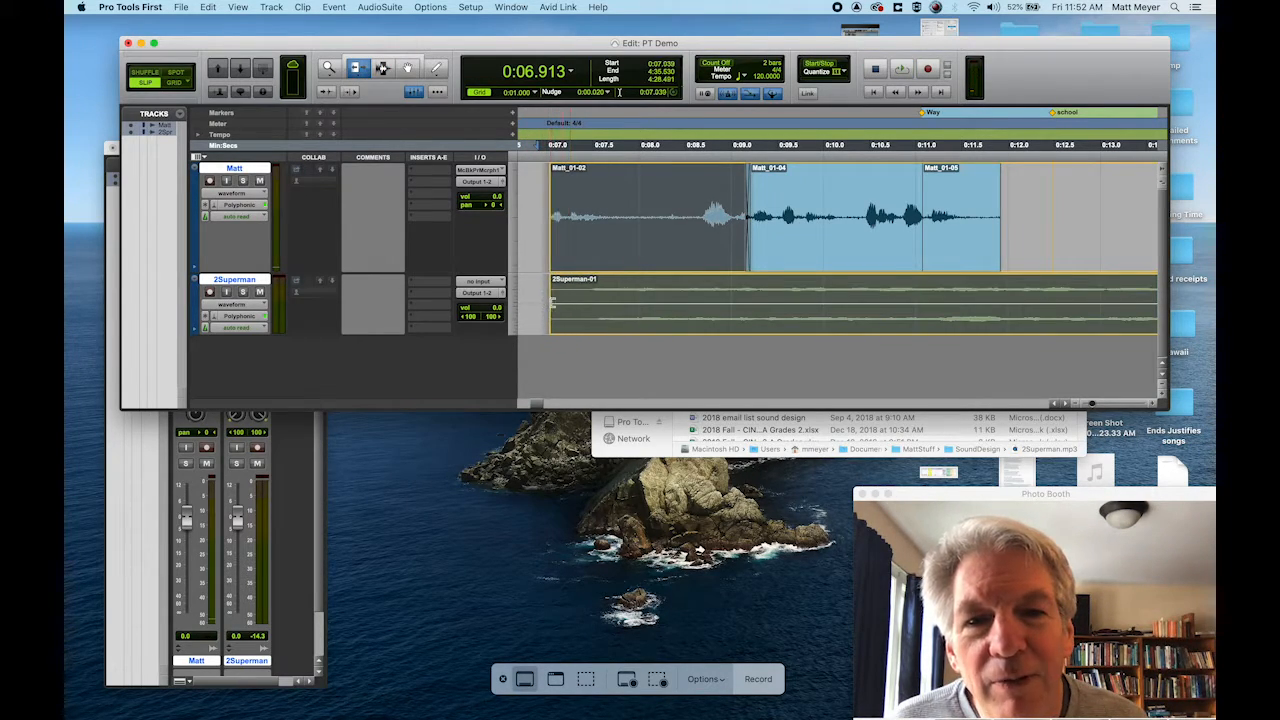
{"action": "left_click_drag", "start_coordinate": [553, 303], "coordinate": [541, 303]}
{"action": "key", "text": "super+z"}
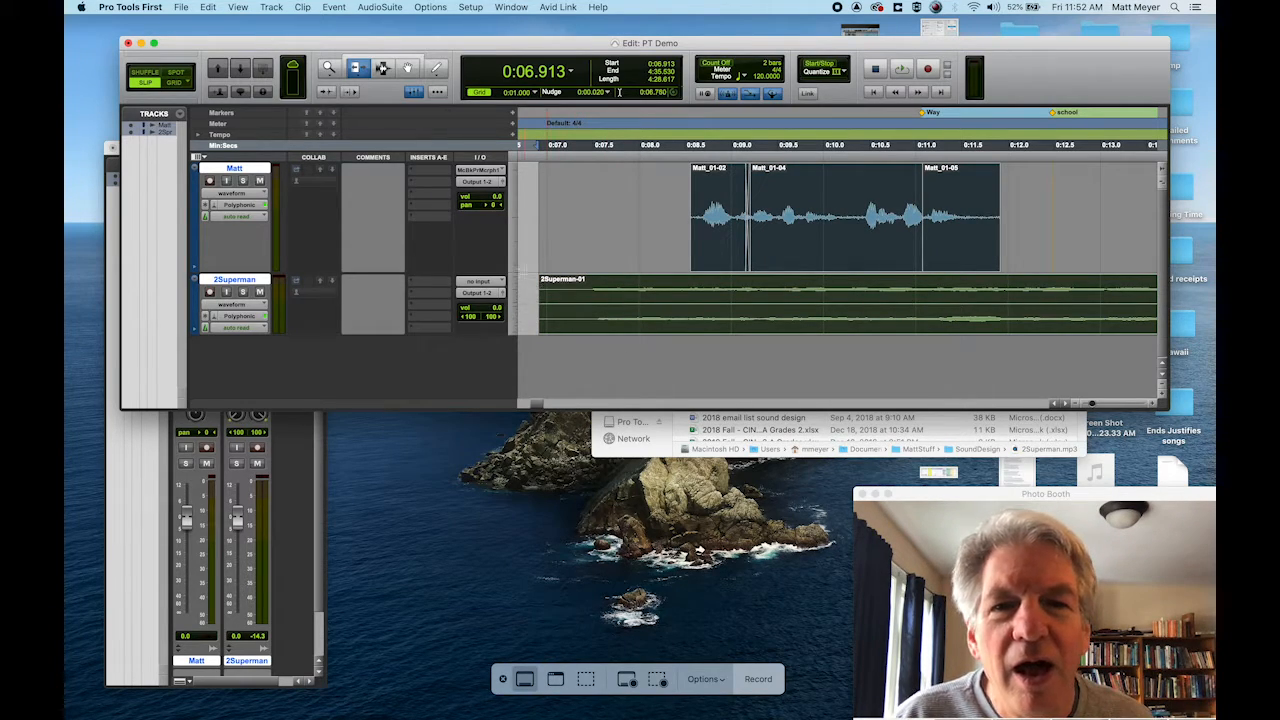
Clear the joint selection and trim only the start of the 2Superman clip to about 0:07.429.
{"action": "left_click", "coordinate": [525, 266]}
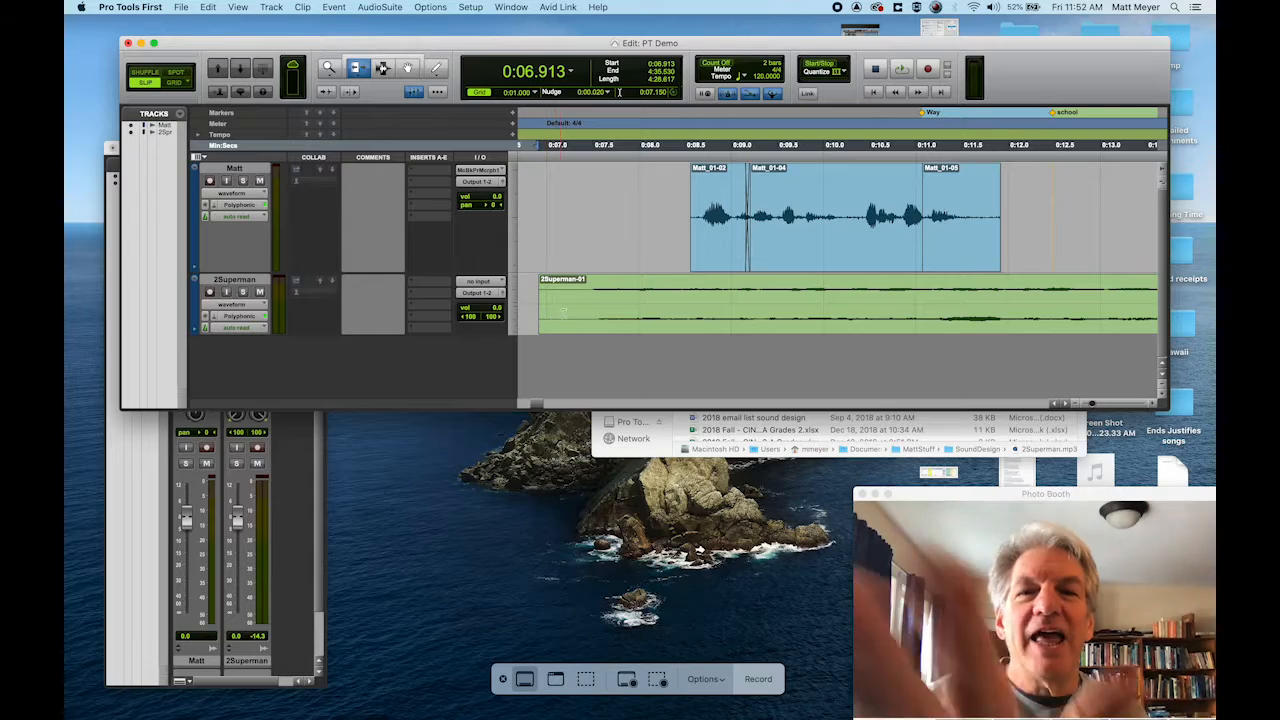
{"action": "left_click_drag", "start_coordinate": [546, 301], "coordinate": [641, 317]}
Move the 2Superman clip earlier with the Grabber tool so it starts at about 0:02.285, ahead of the voice.
{"action": "left_click", "coordinate": [408, 68]}
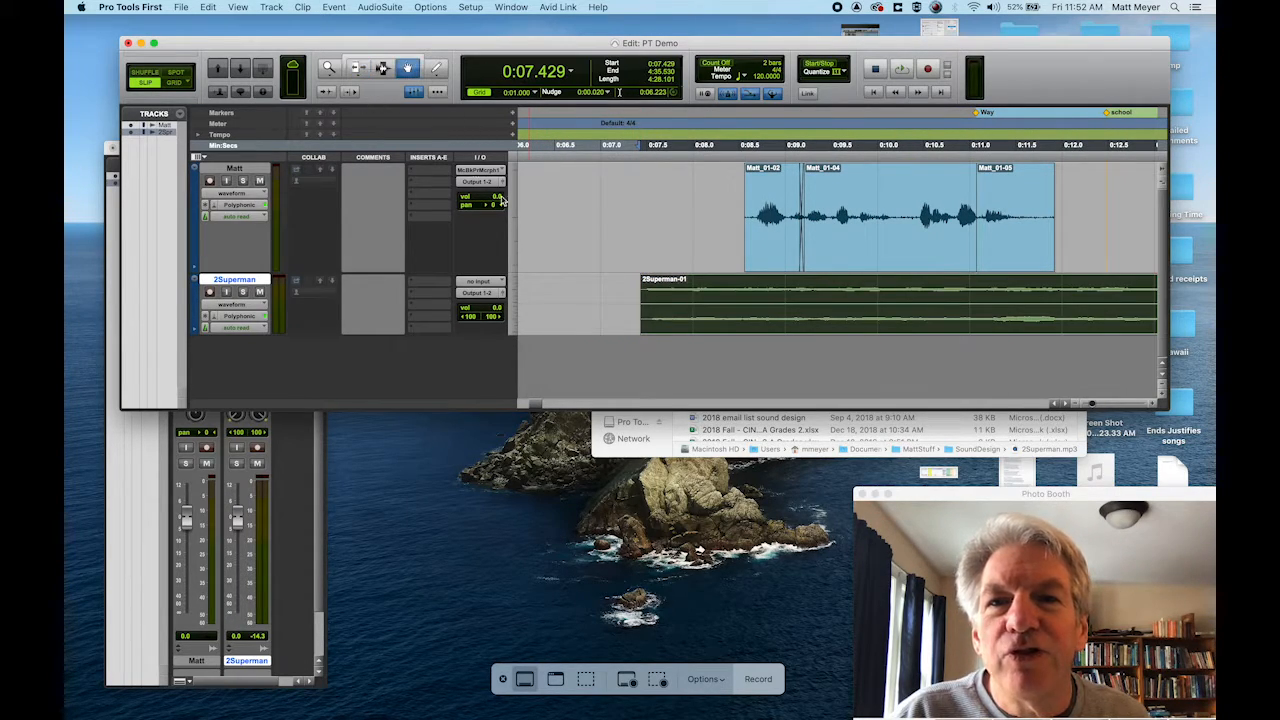
{"action": "left_click_drag", "start_coordinate": [732, 297], "coordinate": [818, 300]}
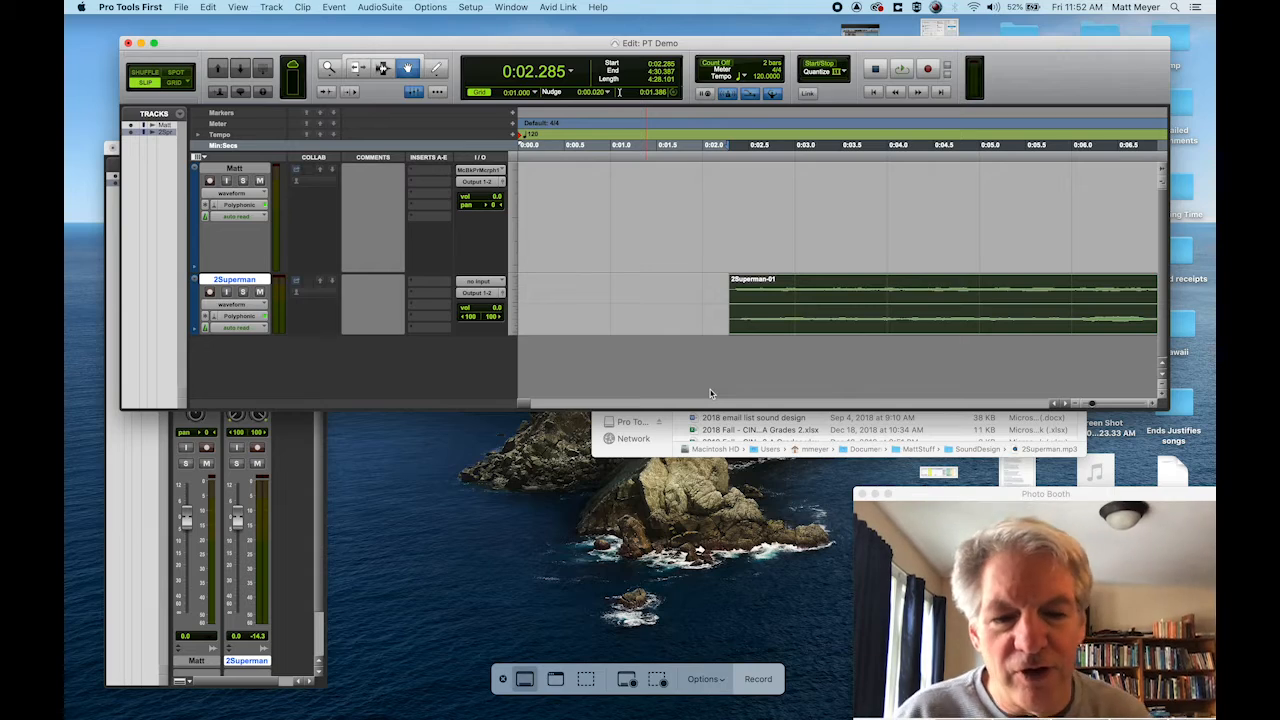
{"action": "key", "text": "super+bracketleft"}
{"action": "key", "text": "super+bracketleft"}
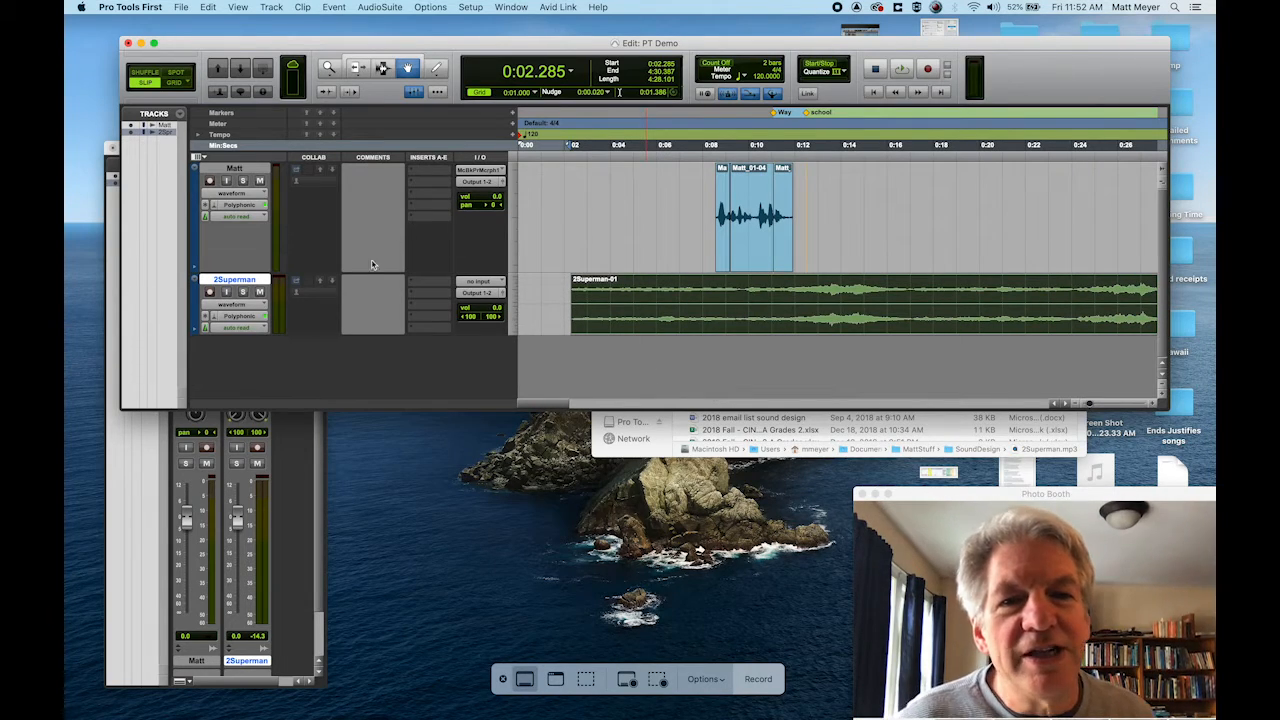
Move the 2Superman clip later so it starts at about 0:03.791, and play it together with the voice.
{"action": "left_click_drag", "start_coordinate": [651, 289], "coordinate": [680, 294]}
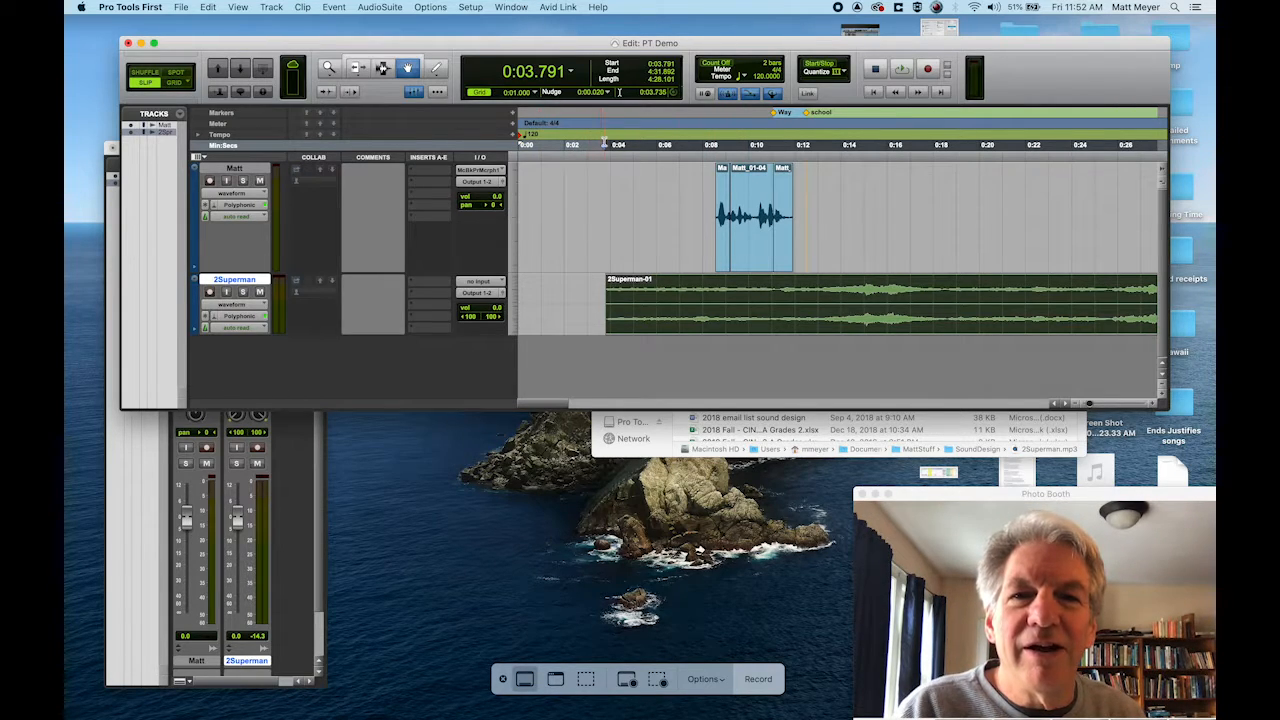
{"action": "left_click", "coordinate": [604, 145]}
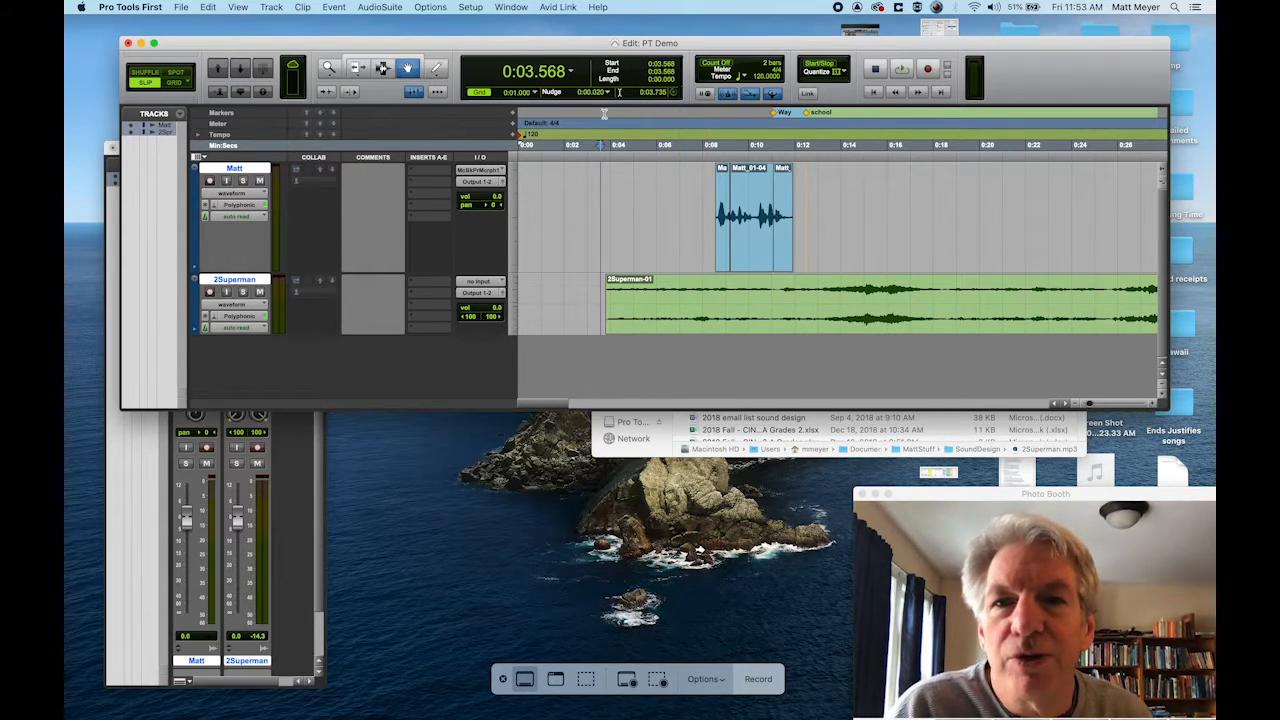
{"action": "left_click", "coordinate": [661, 300]}
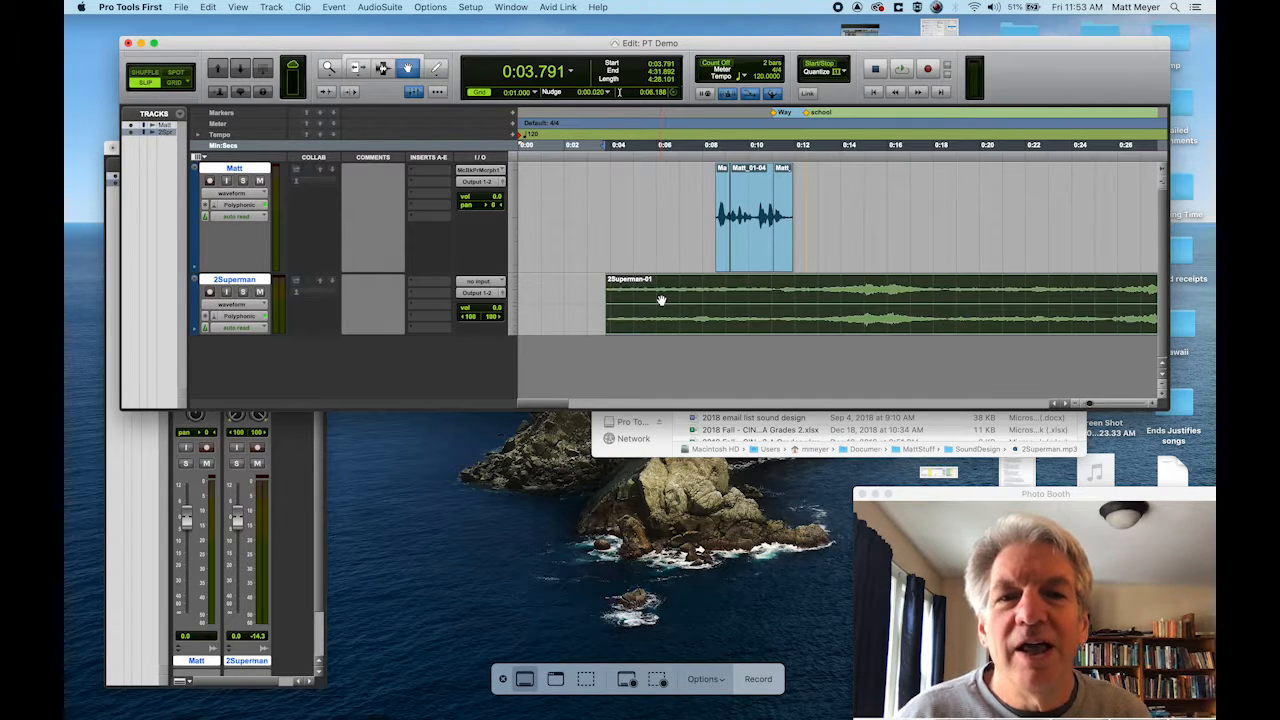
{"action": "key", "text": "space"}
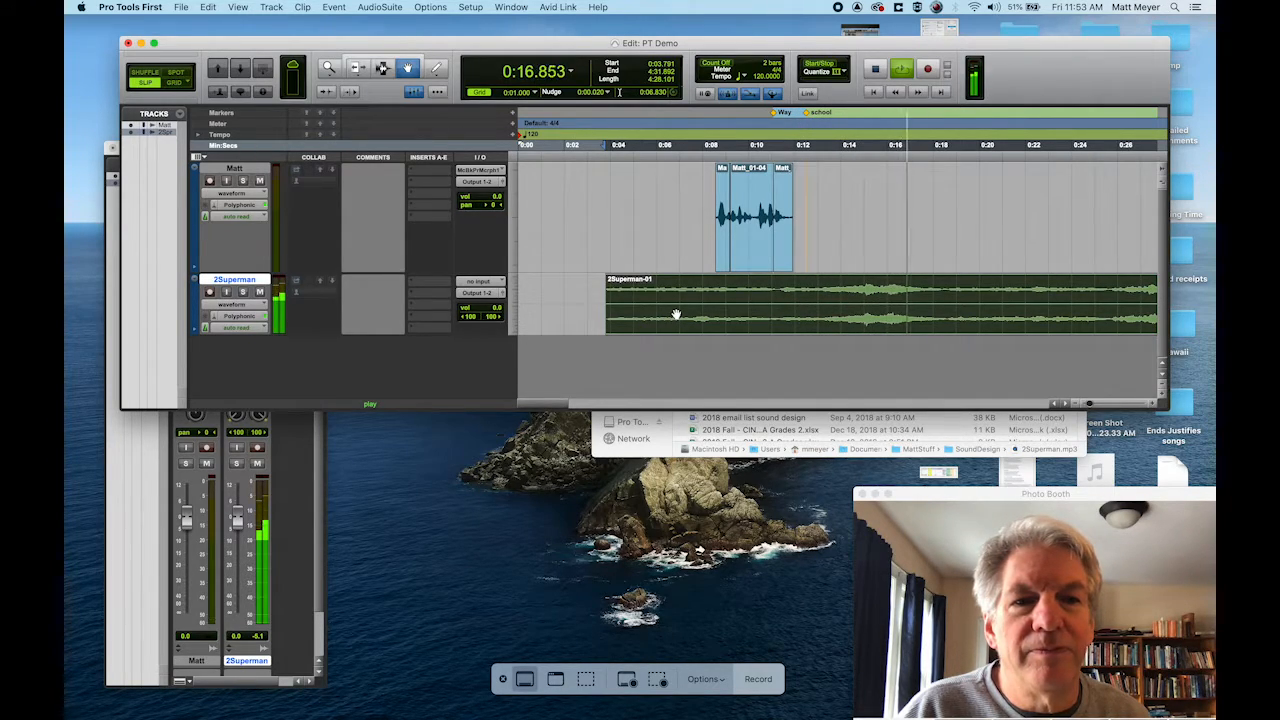
{"action": "key", "text": "space"}
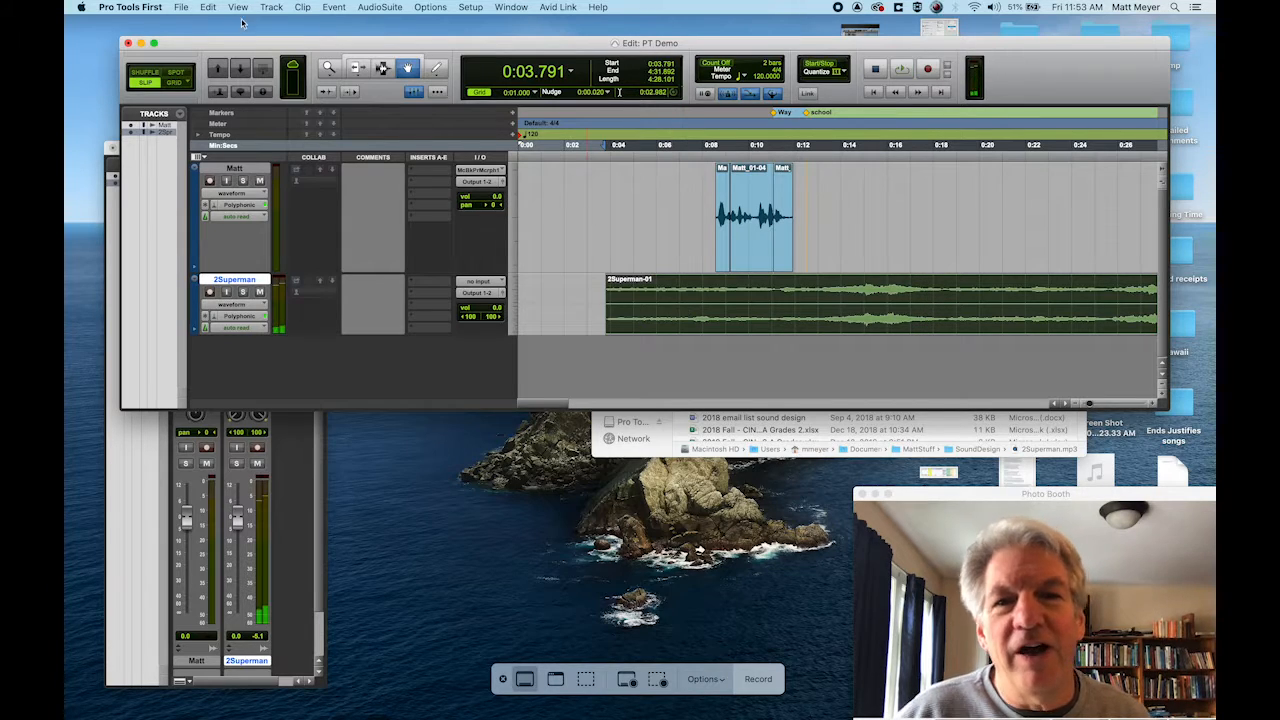
Cut out the 2Superman music from about 0:17.786 to 0:20.183 and delete the music clip remaining after the gap.
{"action": "left_click", "coordinate": [380, 68]}
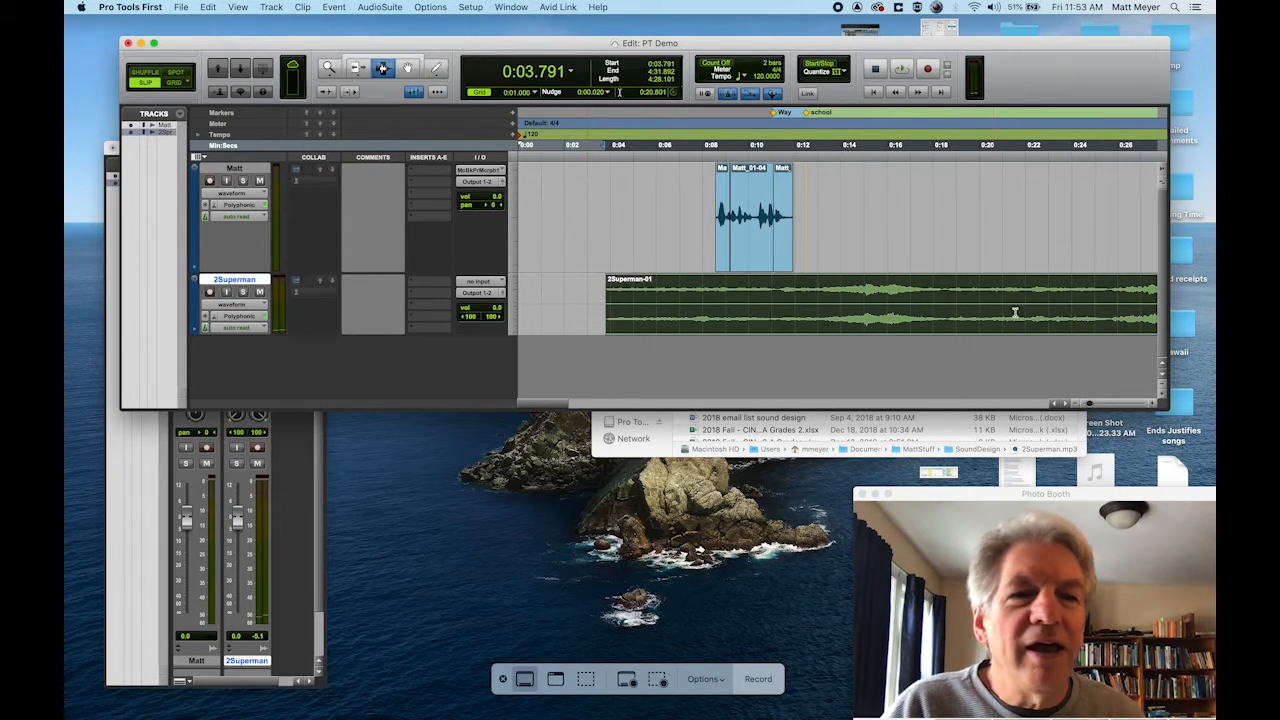
{"action": "left_click_drag", "start_coordinate": [928, 294], "coordinate": [983, 294]}
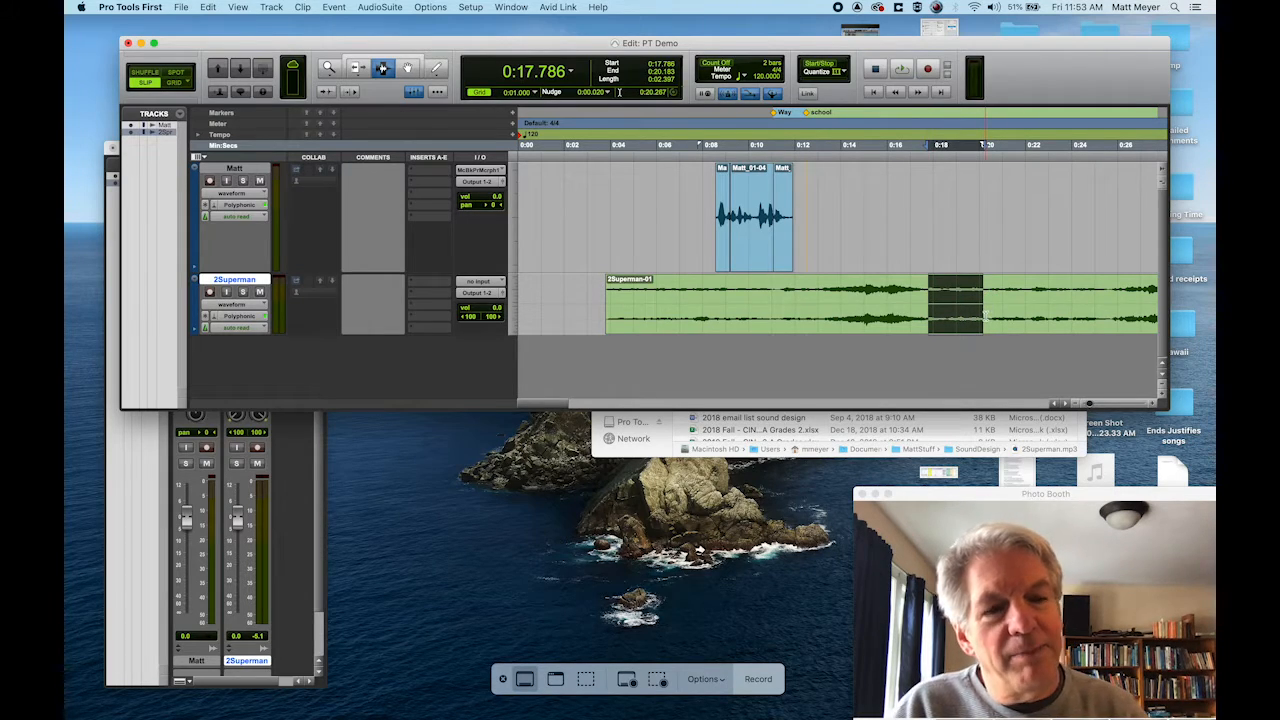
{"action": "key", "text": "Delete"}
{"action": "left_click", "coordinate": [407, 67]}
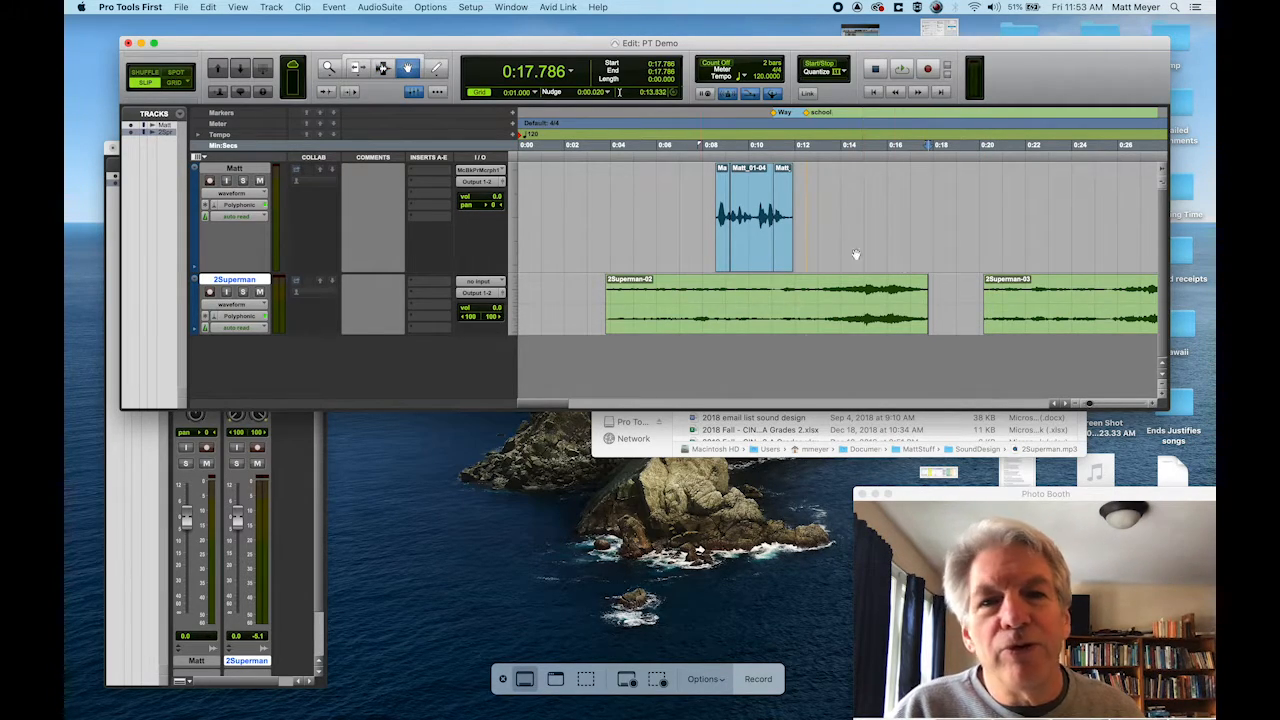
{"action": "left_click", "coordinate": [1008, 302]}
{"action": "key", "text": "Delete"}
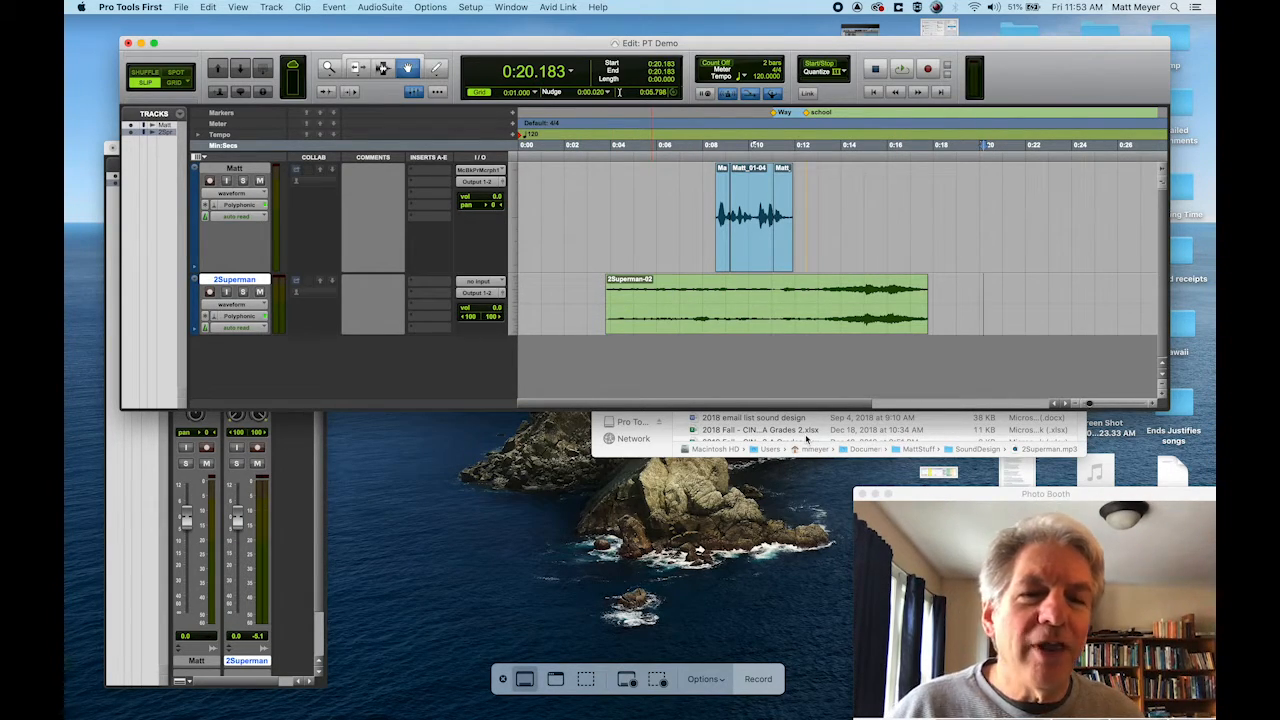
Select the shortened 2Superman clip and play it briefly from its start.
{"action": "left_click", "coordinate": [747, 300]}
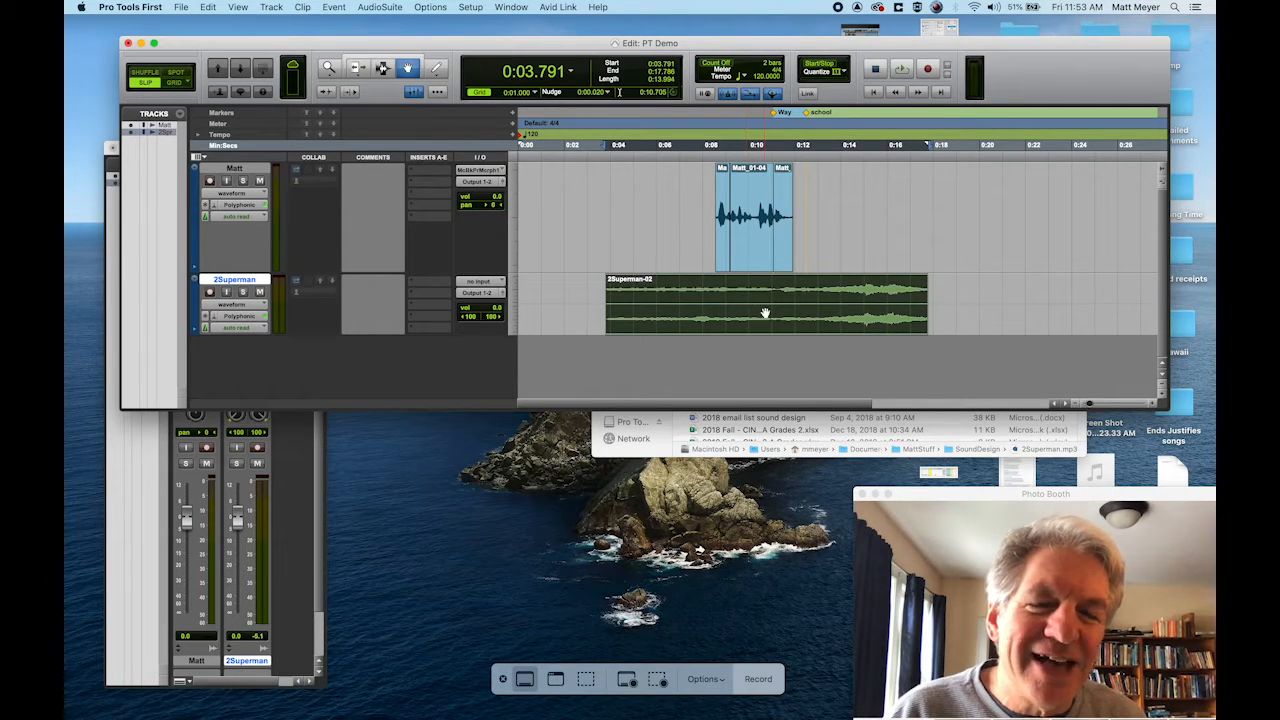
{"action": "key", "text": "space"}
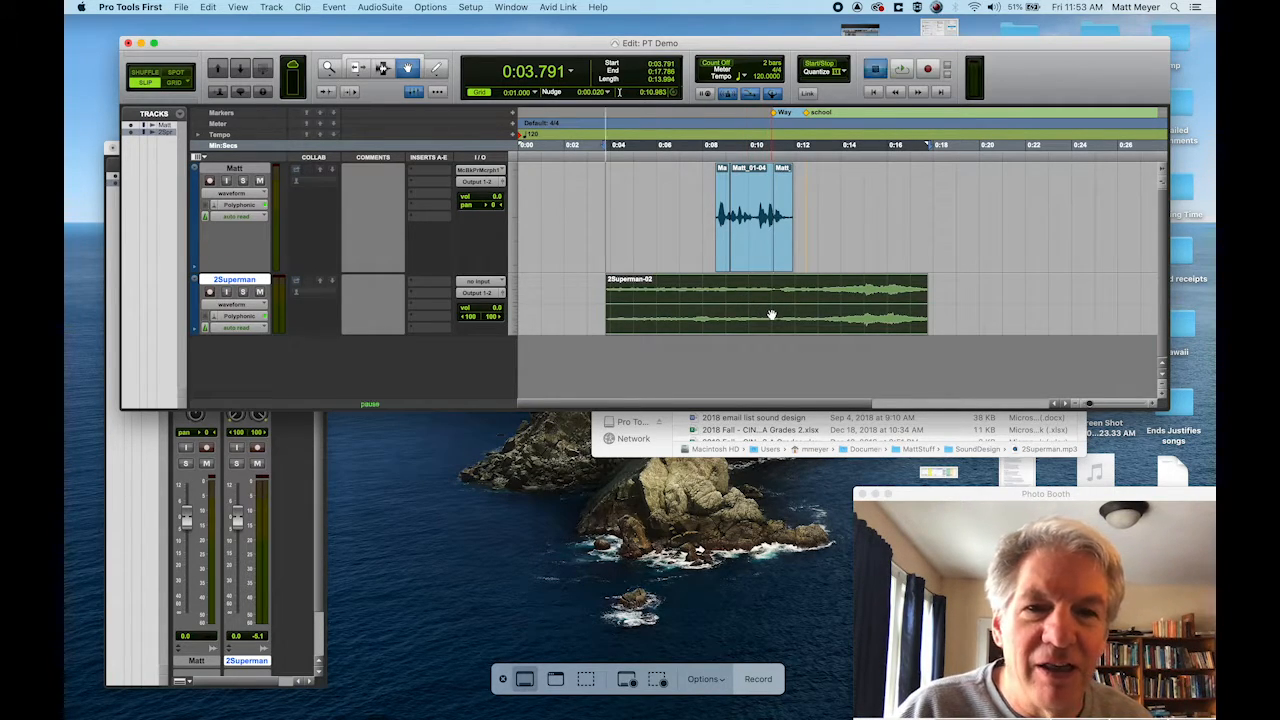
{"action": "key", "text": "space"}
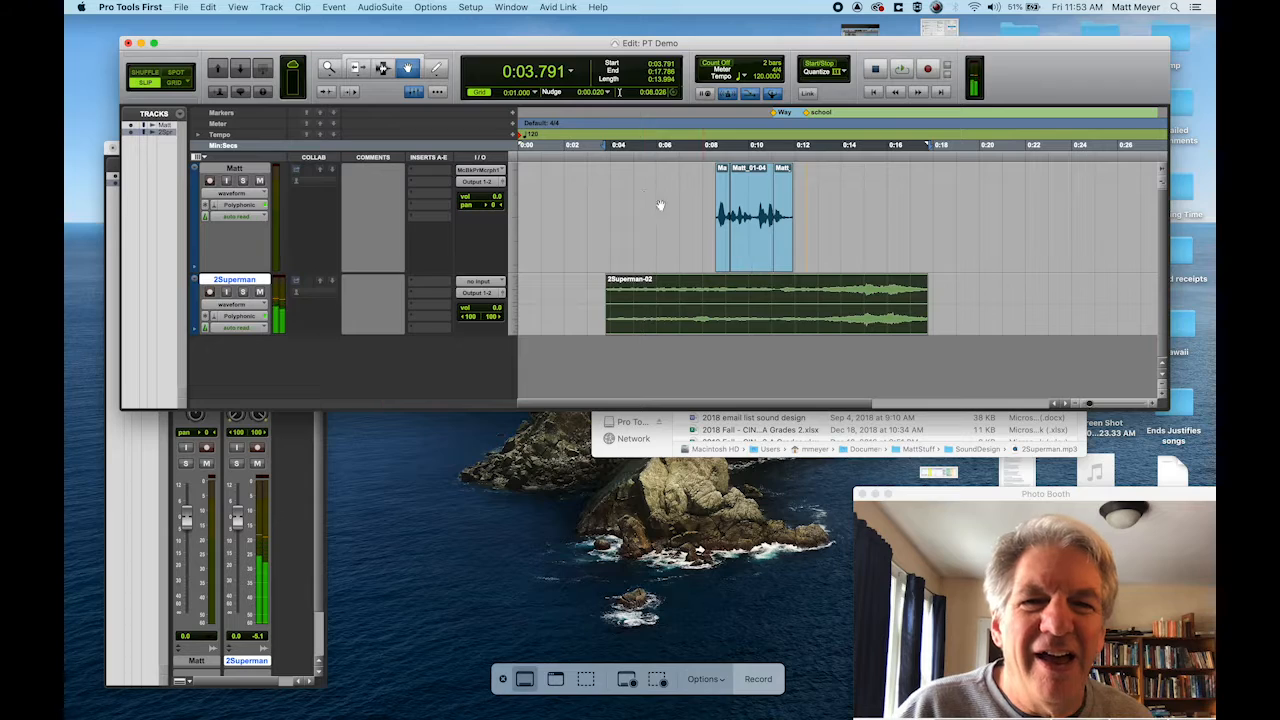
Select all the voice clips together and move them earlier so the selection starts at about 0:06.634.
{"action": "left_click", "coordinate": [382, 67]}
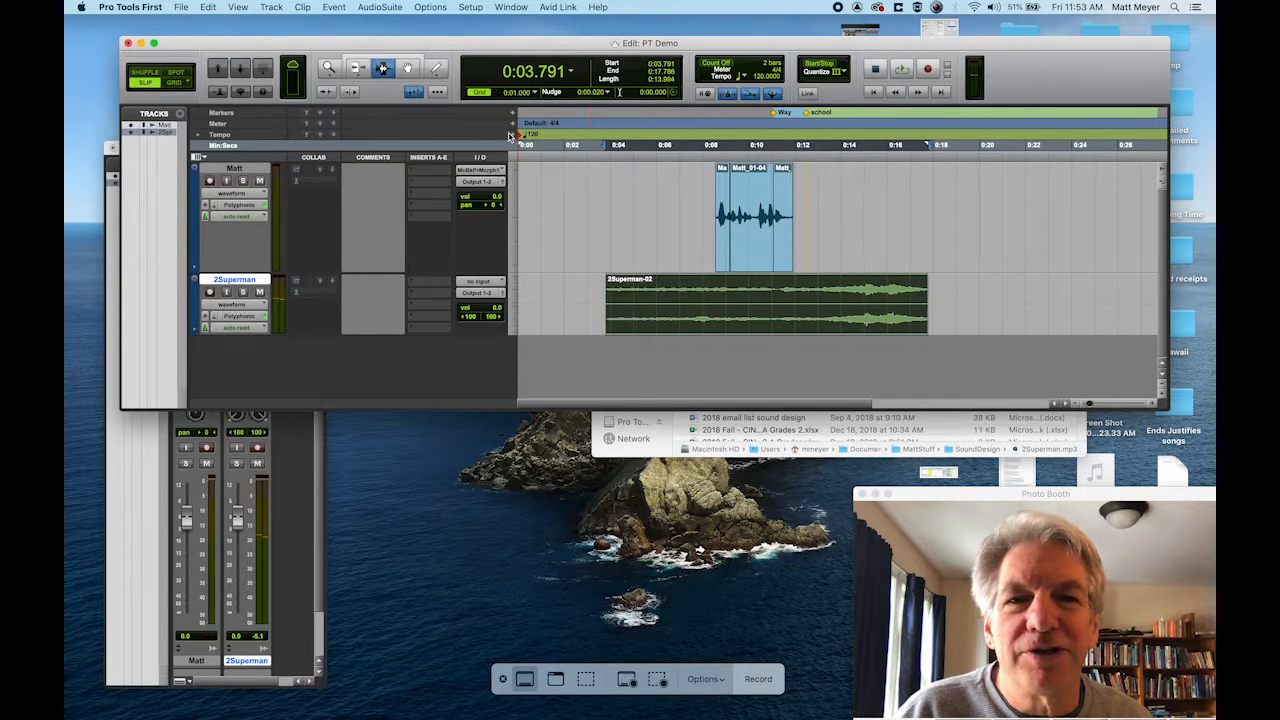
{"action": "left_click_drag", "start_coordinate": [691, 215], "coordinate": [821, 214]}
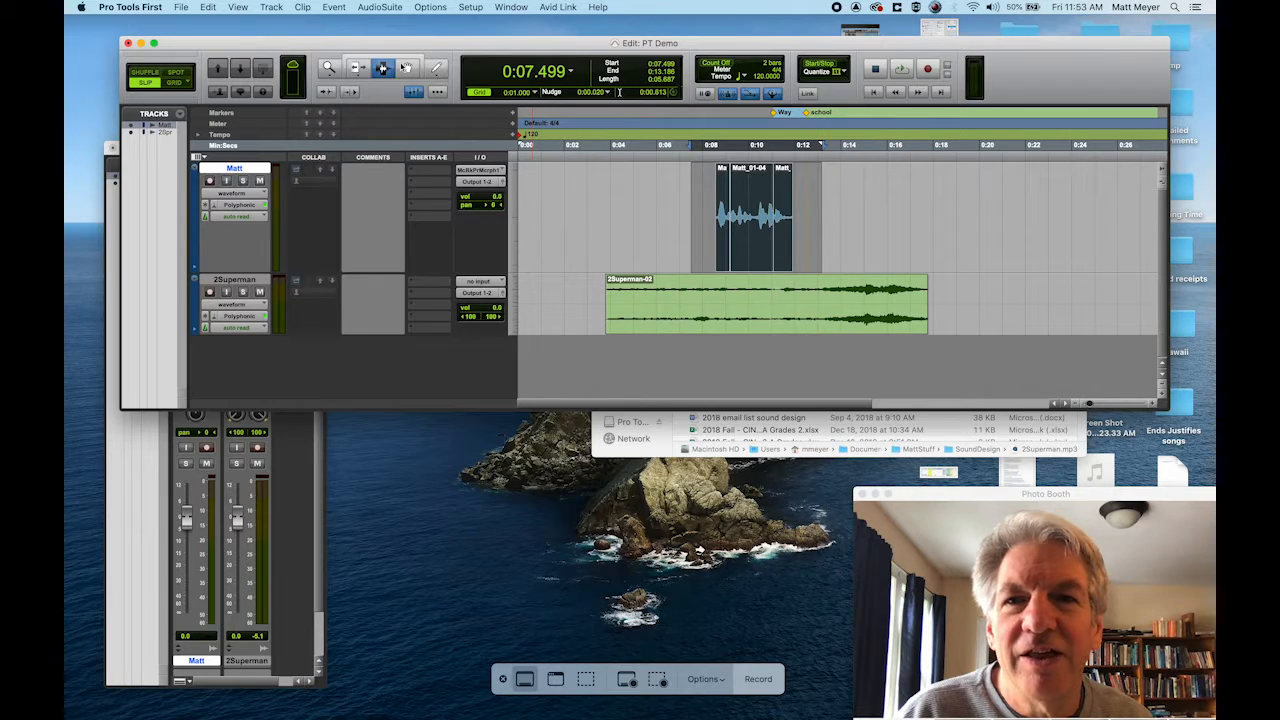
{"action": "left_click", "coordinate": [405, 67]}
{"action": "left_click_drag", "start_coordinate": [757, 255], "coordinate": [737, 251]}
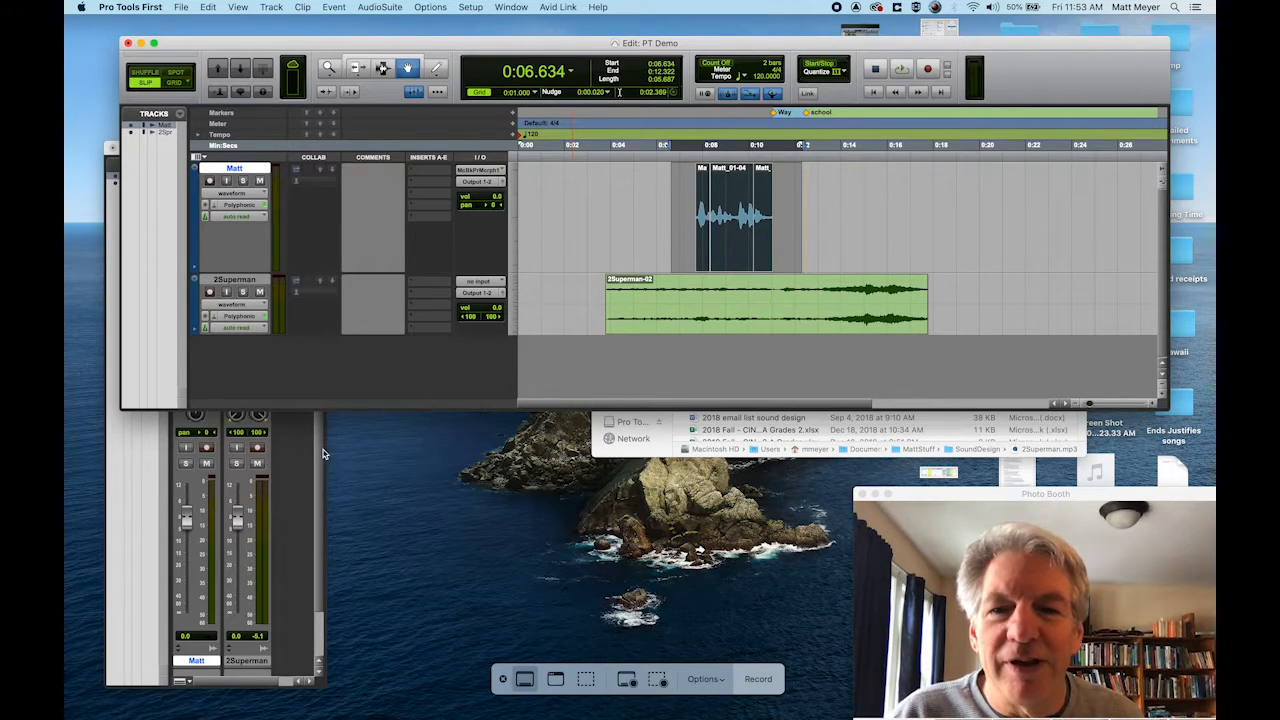
Insert the EQ3 7-Band (mono) plug-in on the voice track in the Mix window and move its window off the voice clips.
{"action": "left_click", "coordinate": [289, 446]}
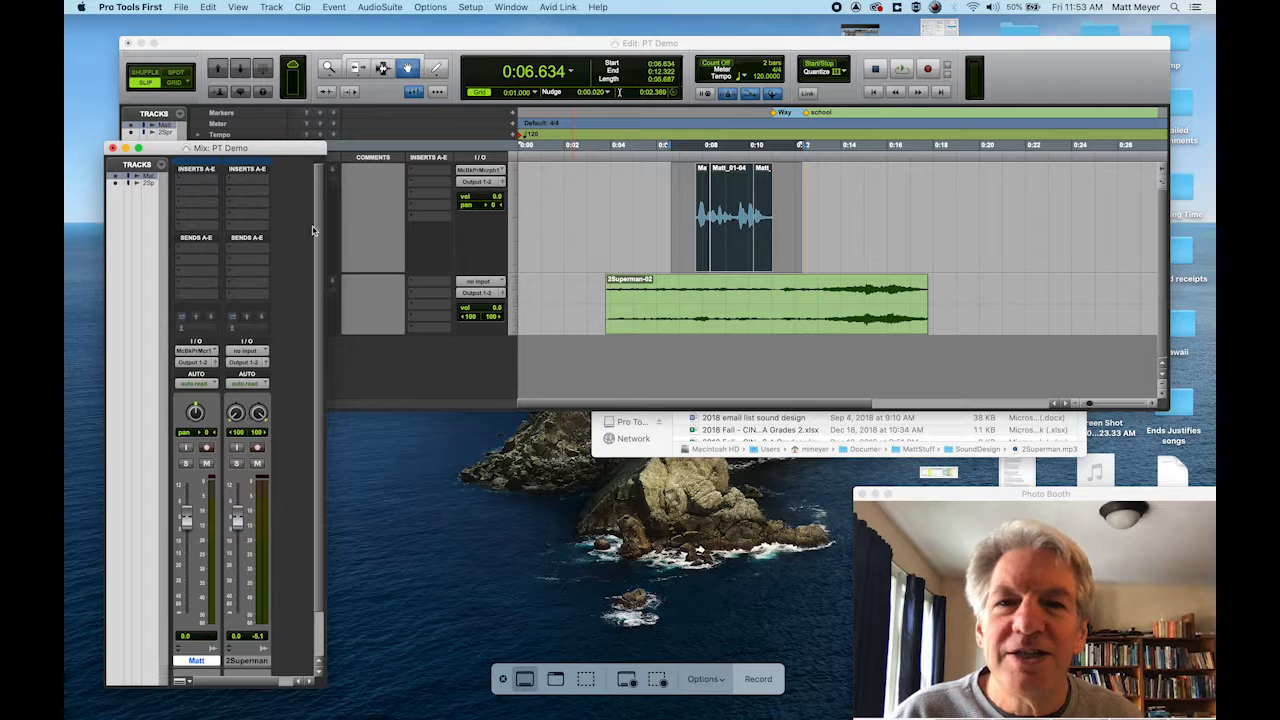
{"action": "left_click", "coordinate": [194, 185]}
{"action": "mouse_move", "coordinate": [225, 180]}
{"action": "mouse_move", "coordinate": [314, 182]}
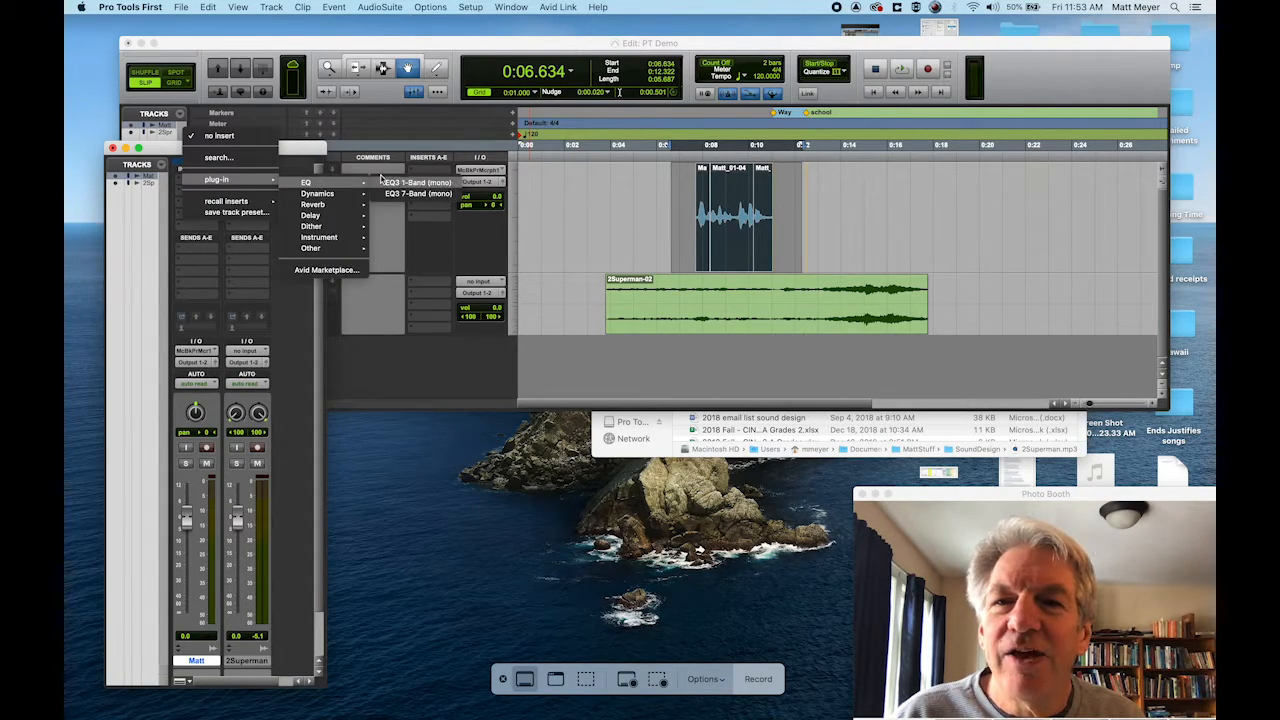
{"action": "left_click", "coordinate": [418, 193]}
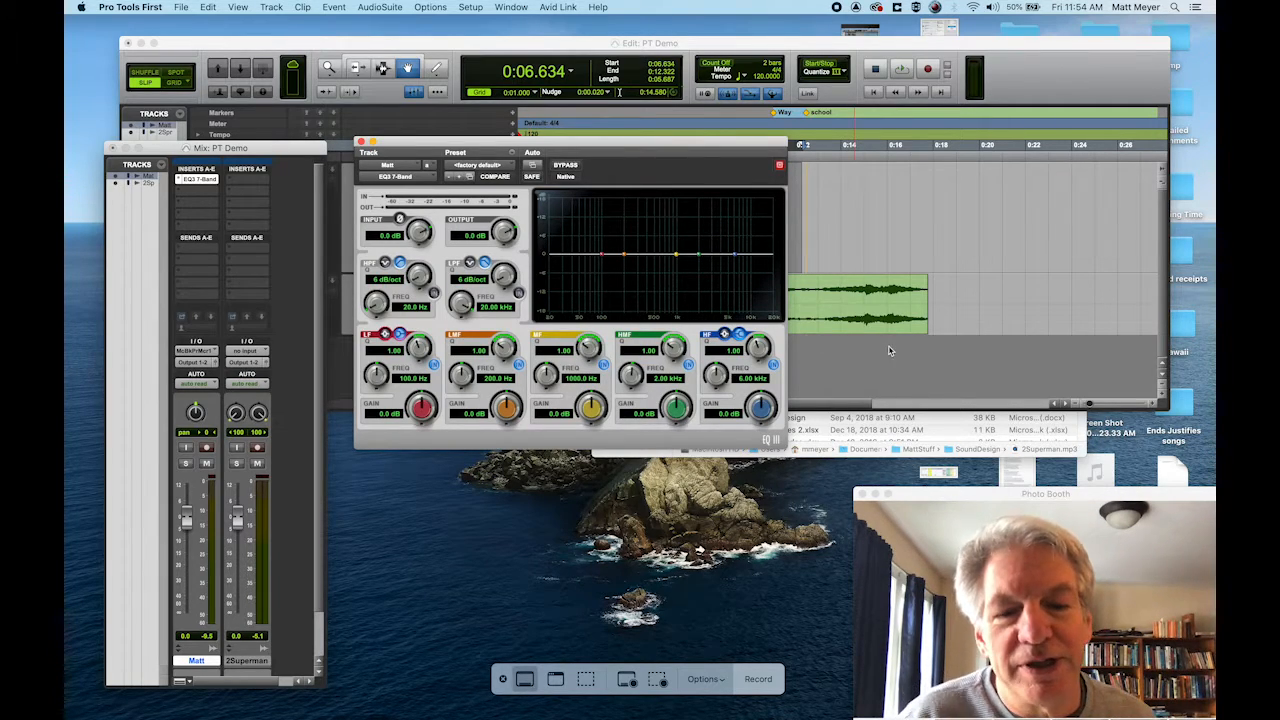
{"action": "left_click_drag", "start_coordinate": [700, 143], "coordinate": [832, 227]}
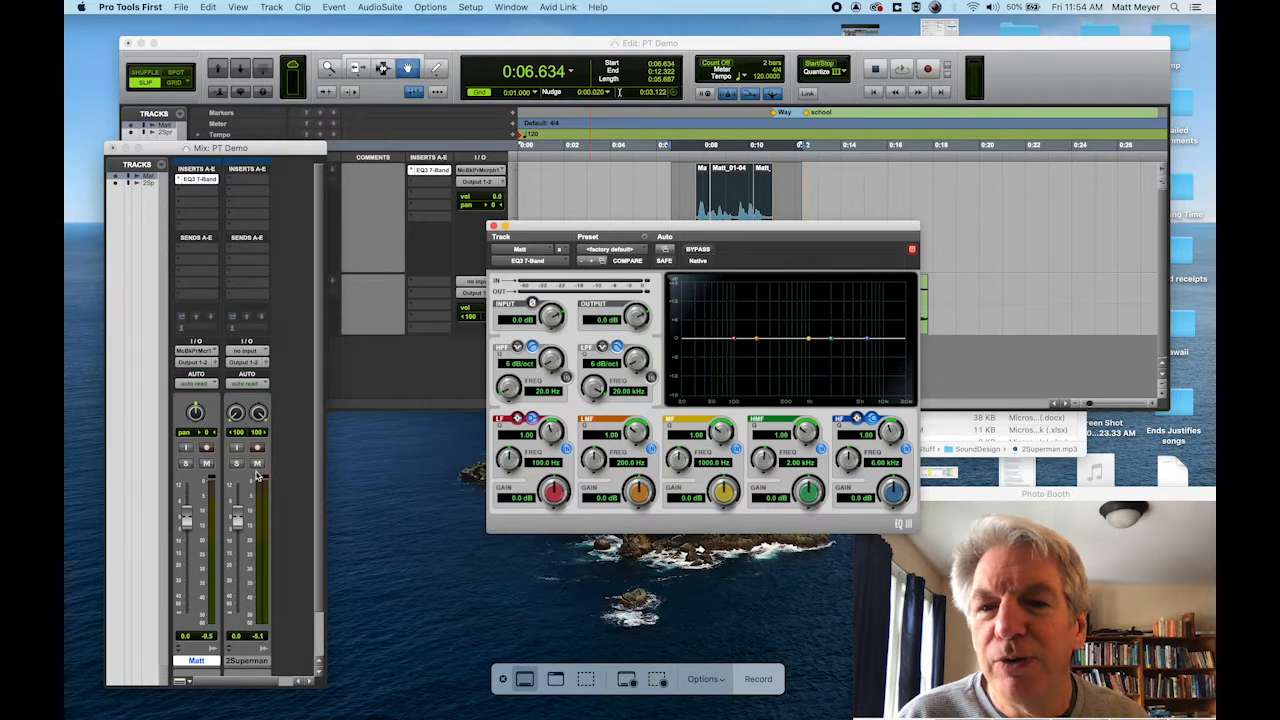
Solo the voice track and, during playback, boost HMF about 8.3 dB at 4.17 kHz and HF about 5.7 dB at 5.84 kHz.
{"action": "left_click", "coordinate": [185, 465]}
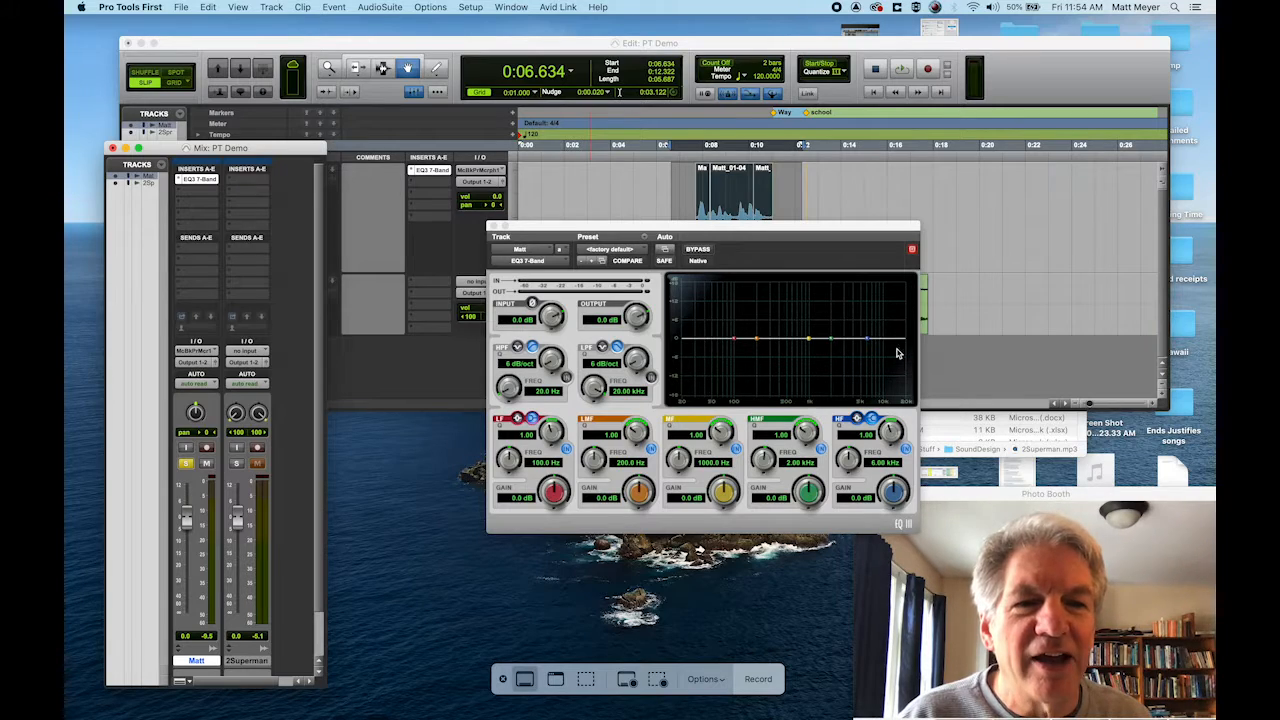
{"action": "key", "text": "space"}
{"action": "left_click_drag", "start_coordinate": [834, 342], "coordinate": [862, 320]}
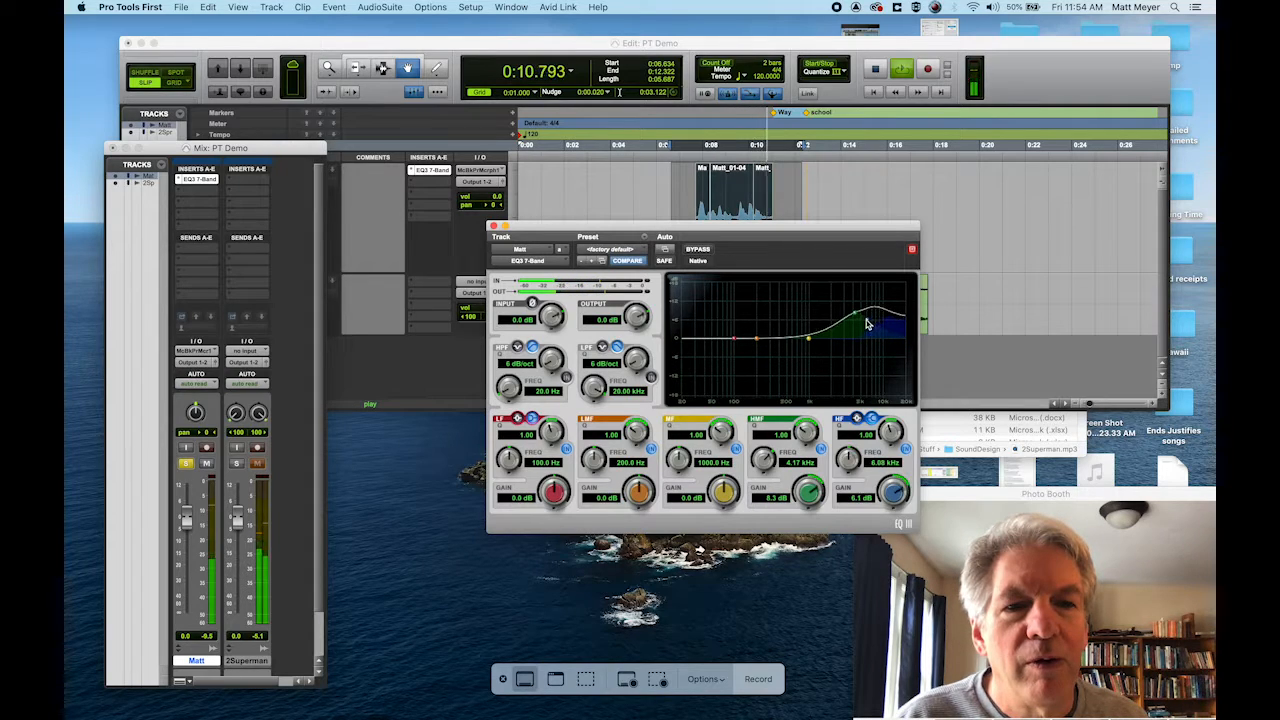
{"action": "key", "text": "space"}
Select about 0:07.666 to 0:11.457 on the timeline and play that range in Loop mode.
{"action": "left_click_drag", "start_coordinate": [696, 144], "coordinate": [782, 138]}
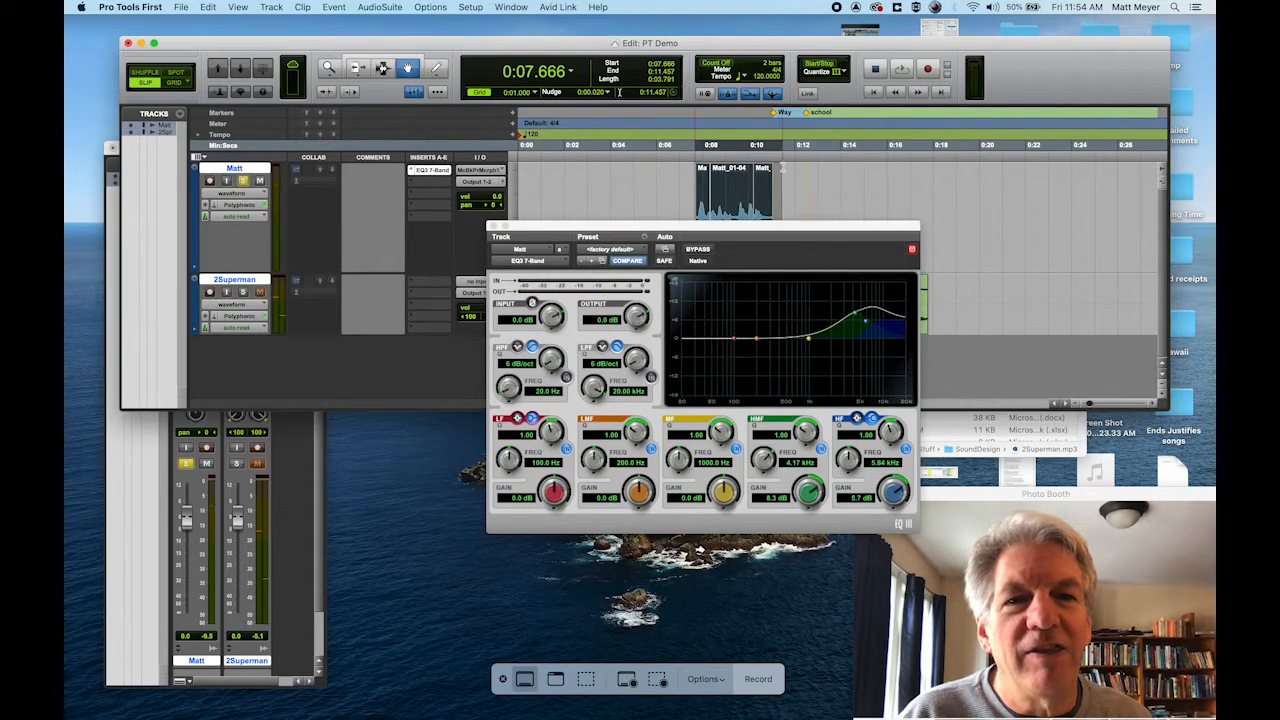
{"action": "right_click", "coordinate": [903, 73]}
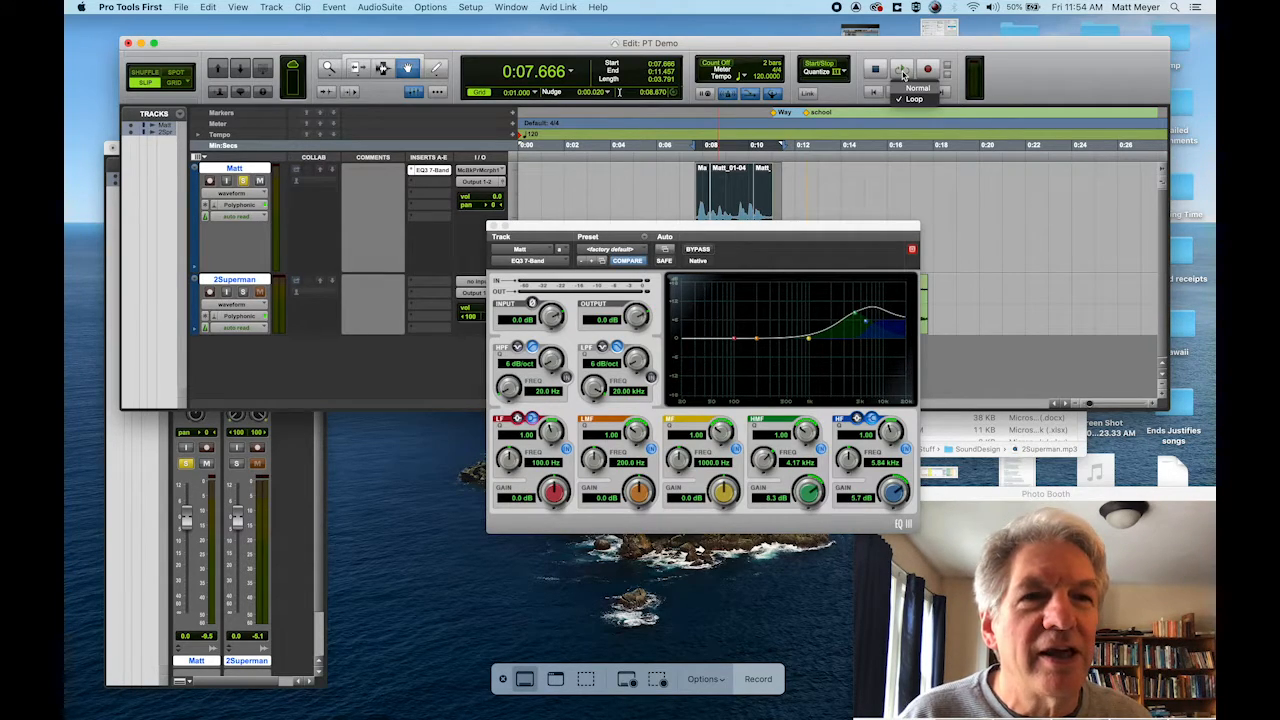
{"action": "left_click", "coordinate": [905, 98]}
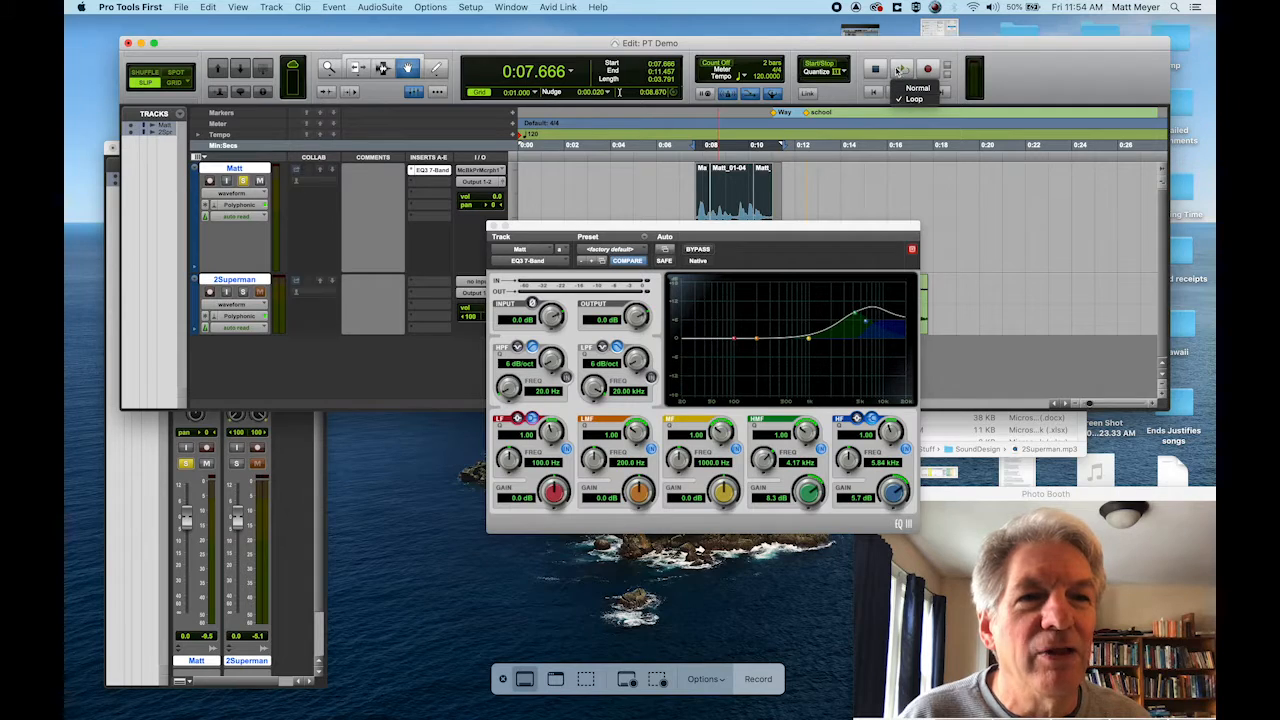
{"action": "left_click", "coordinate": [903, 72]}
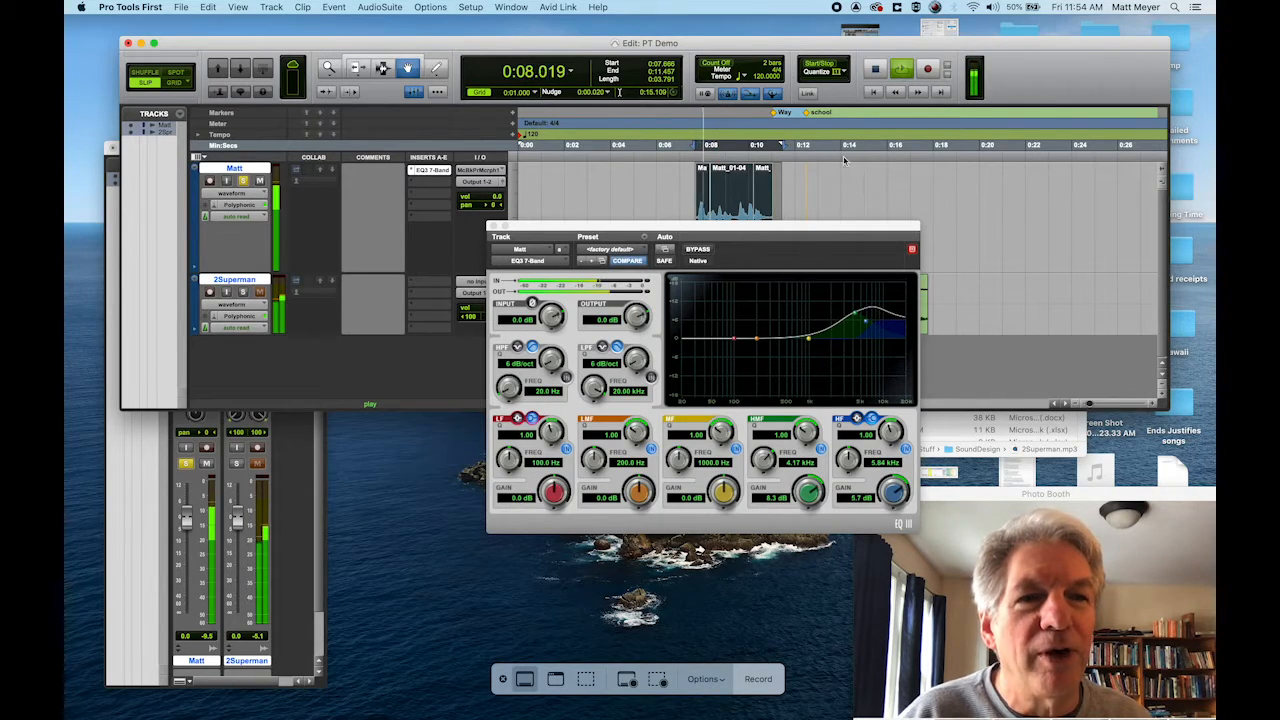
Boost the EQ's LMF band about 7.5 dB at 85.2 Hz, stop the playback and close the plug-in window.
{"action": "left_click_drag", "start_coordinate": [755, 343], "coordinate": [730, 320]}
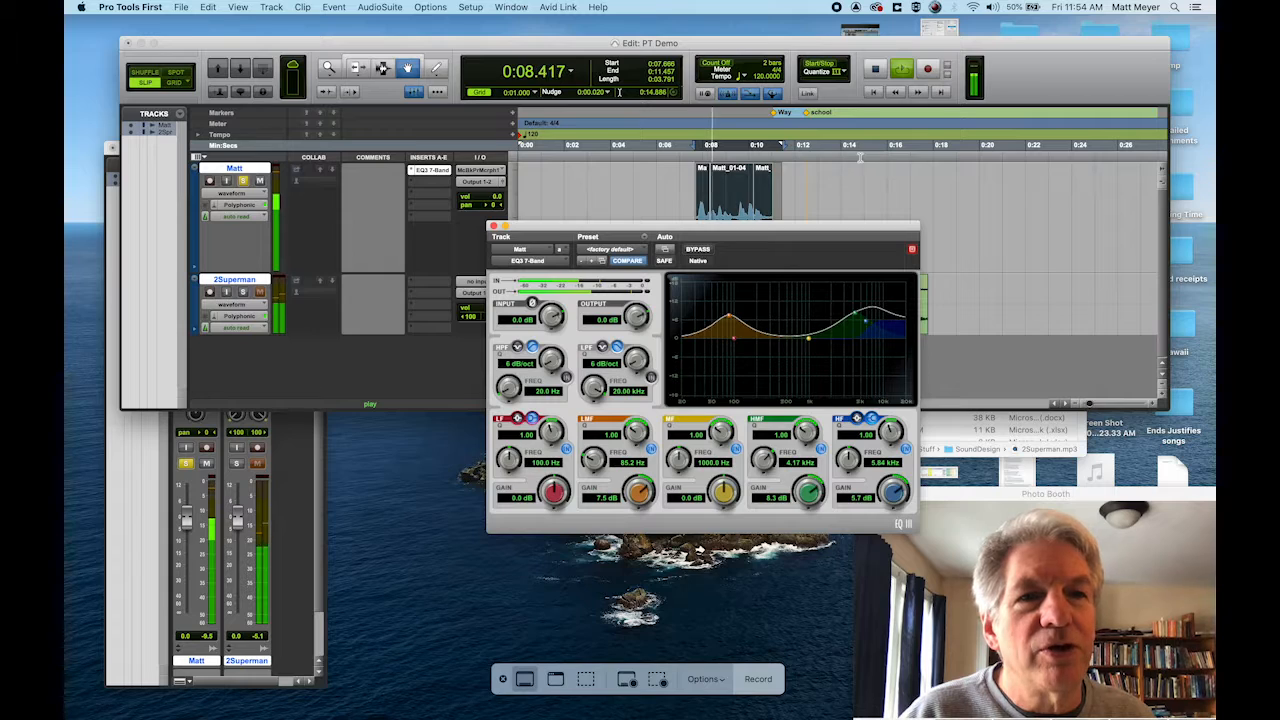
{"action": "left_click", "coordinate": [876, 69]}
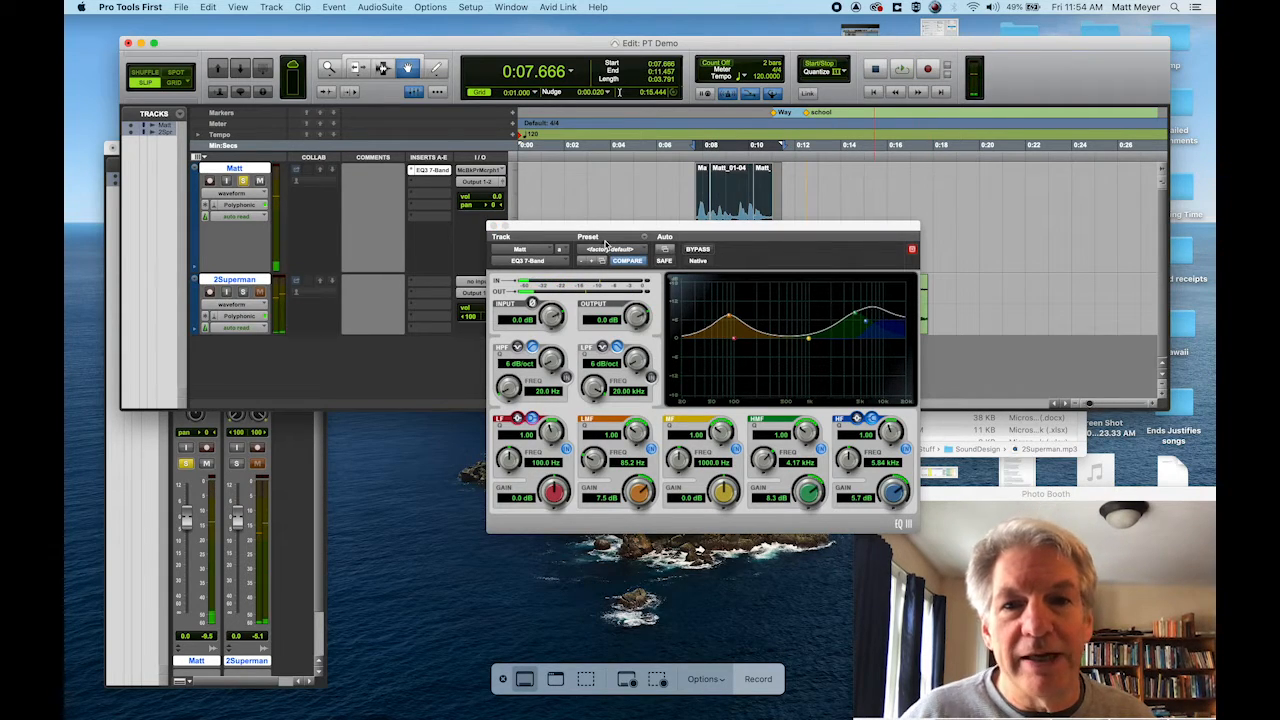
{"action": "left_click", "coordinate": [492, 226]}
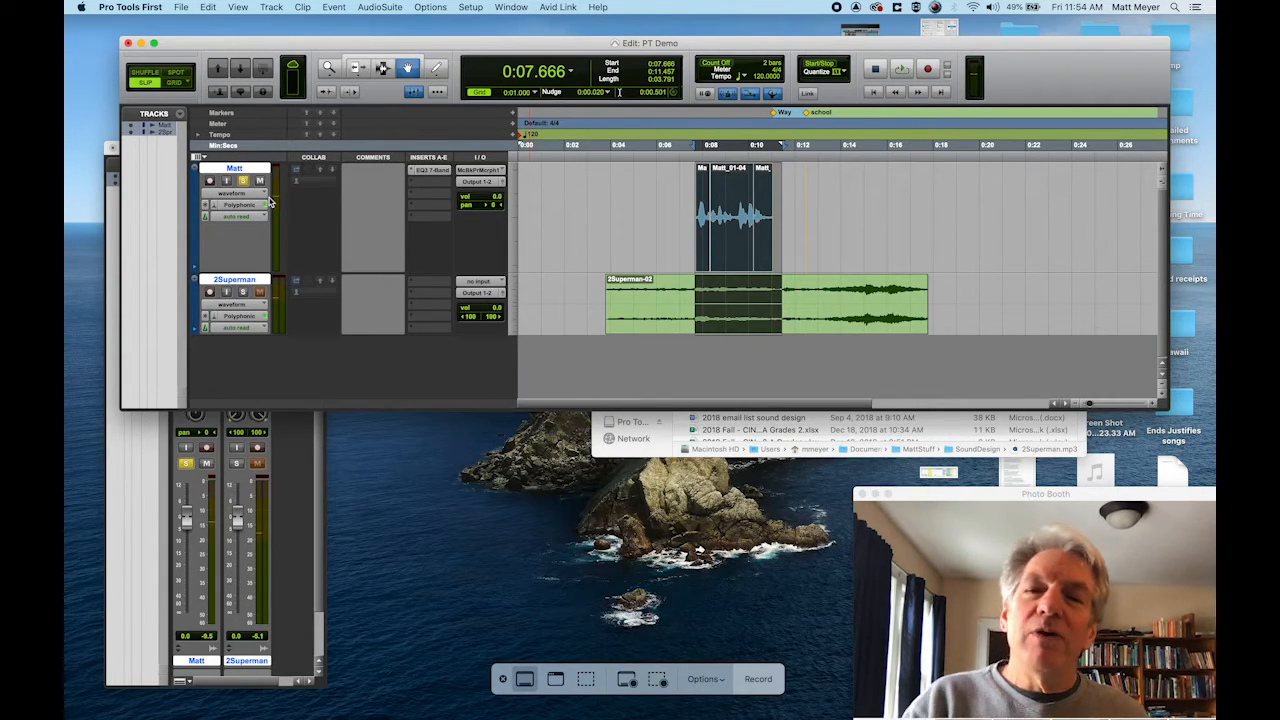
Insert the D-Verb (mono/stereo) reverb plug-in on the voice track's second insert slot.
{"action": "left_click", "coordinate": [319, 443]}
{"action": "left_click", "coordinate": [186, 192]}
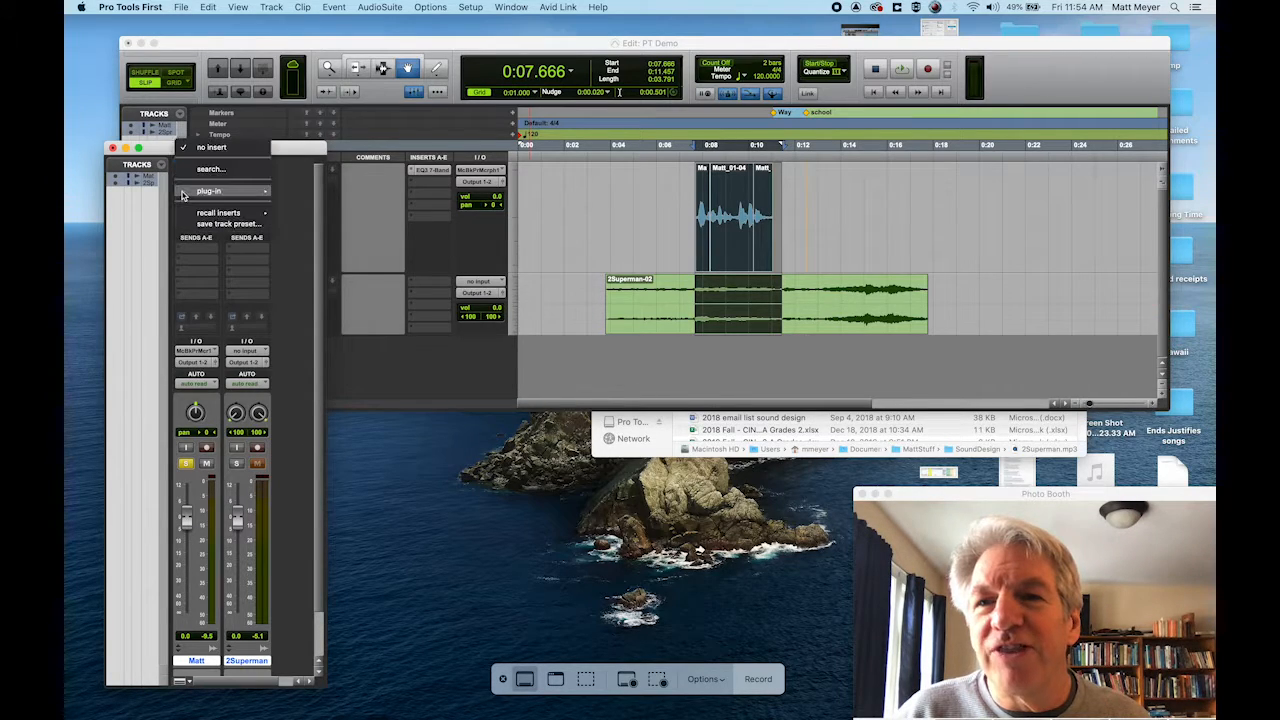
{"action": "mouse_move", "coordinate": [265, 191]}
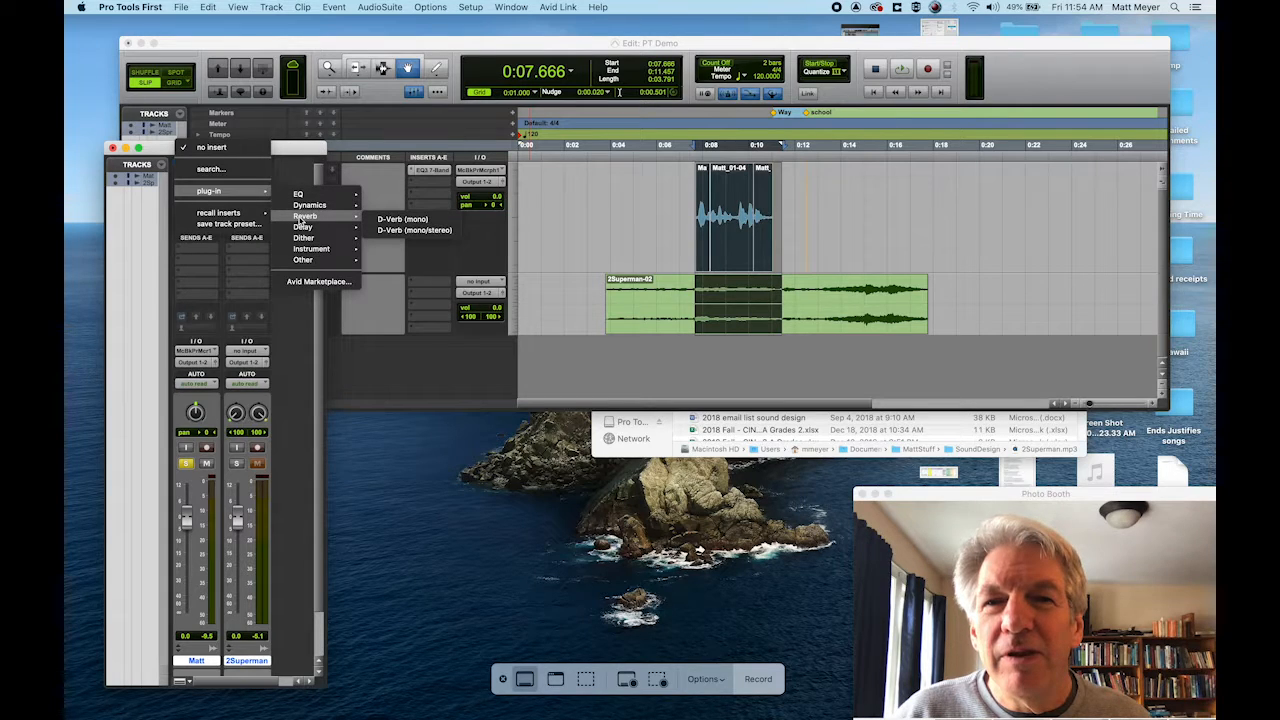
{"action": "left_click", "coordinate": [408, 235]}
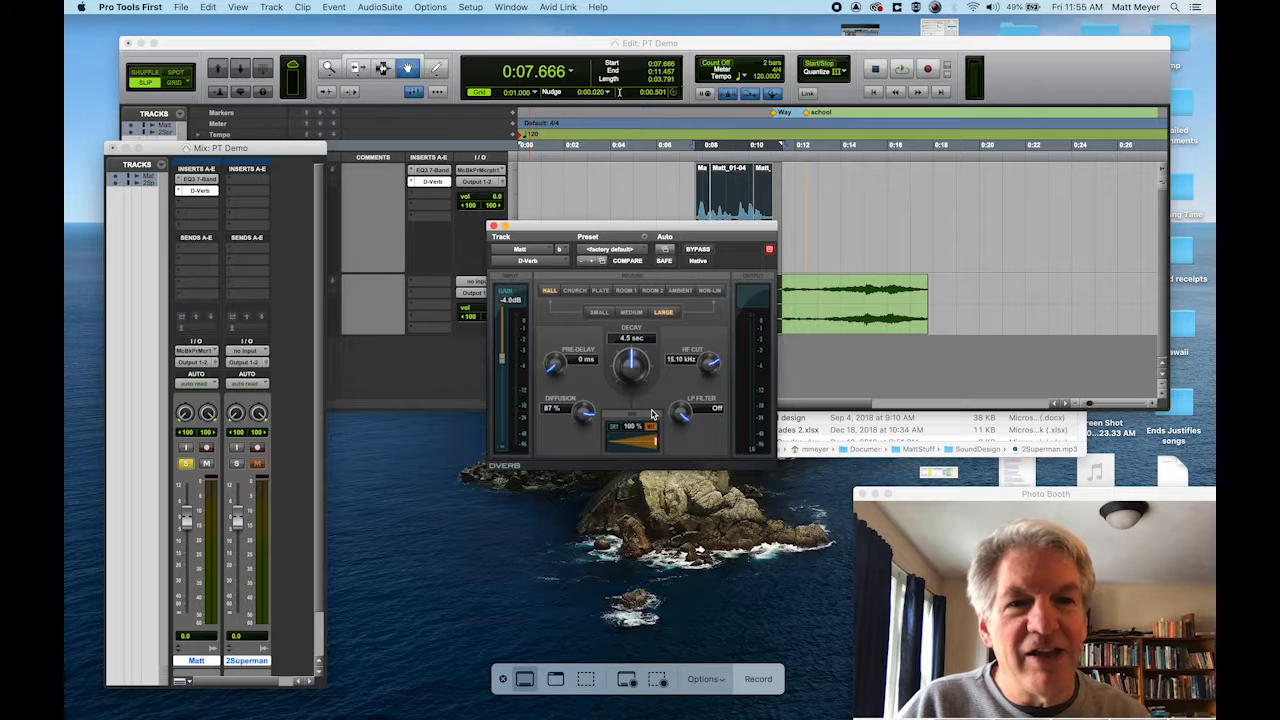
Audition the D-Verb reverb on the looped voice, reduce its mix to 30 %, and play the voice again.
{"action": "key", "text": "space"}
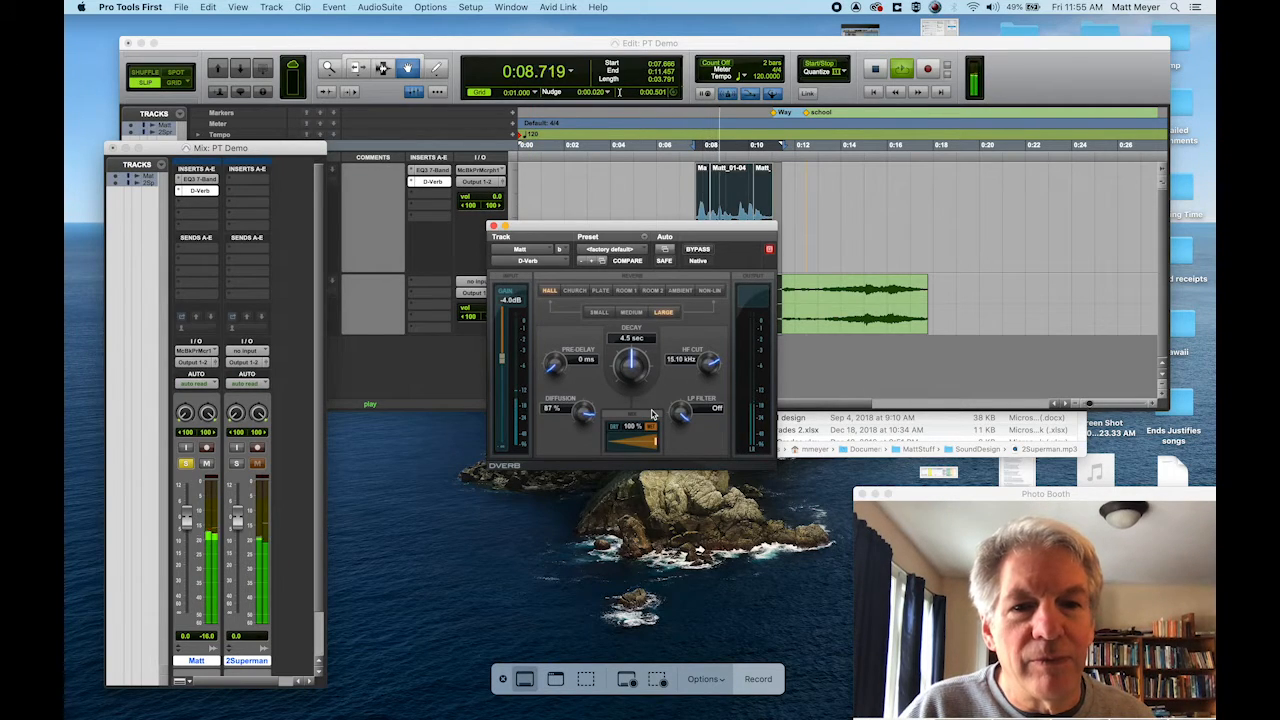
{"action": "key", "text": "space"}
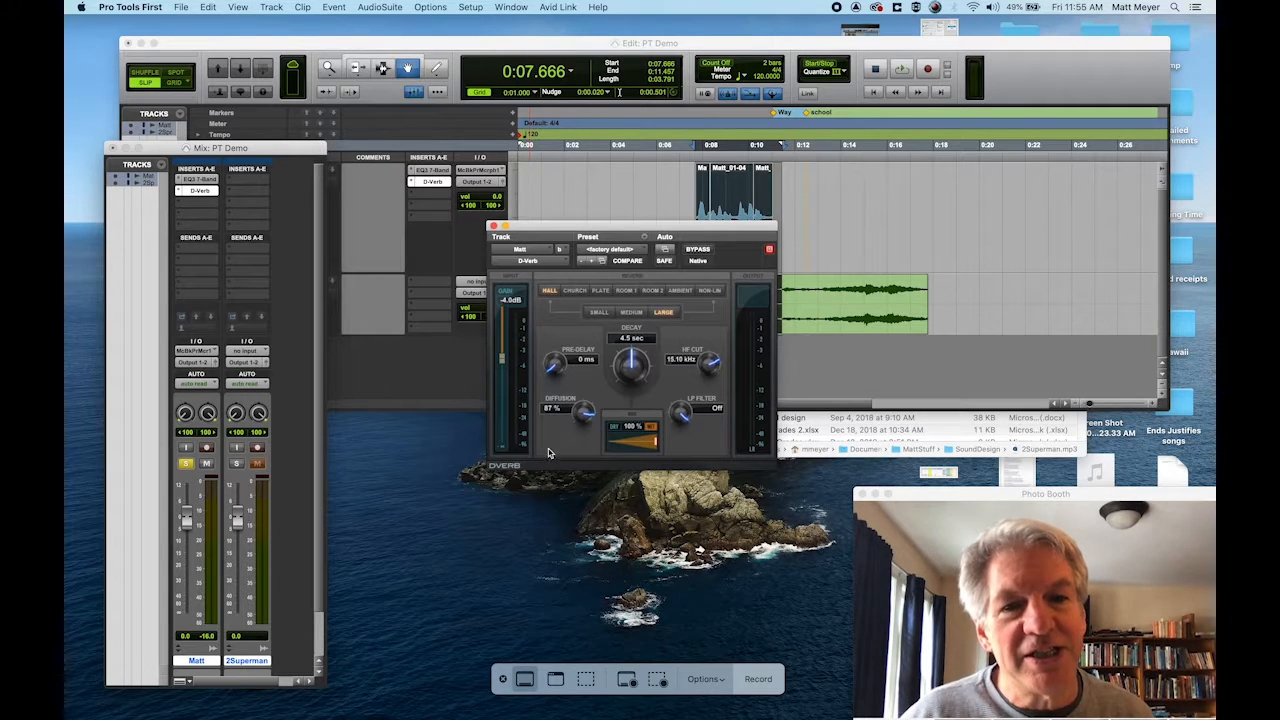
{"action": "left_click_drag", "start_coordinate": [657, 445], "coordinate": [630, 442]}
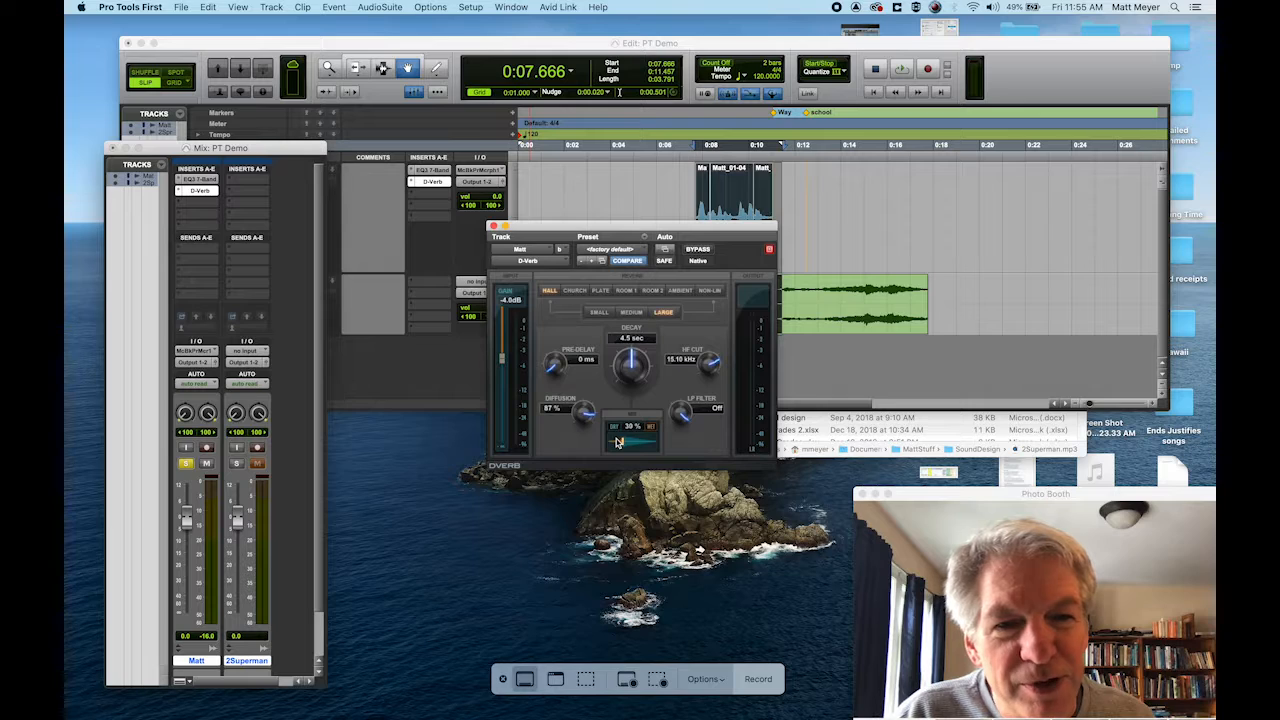
{"action": "key", "text": "space"}
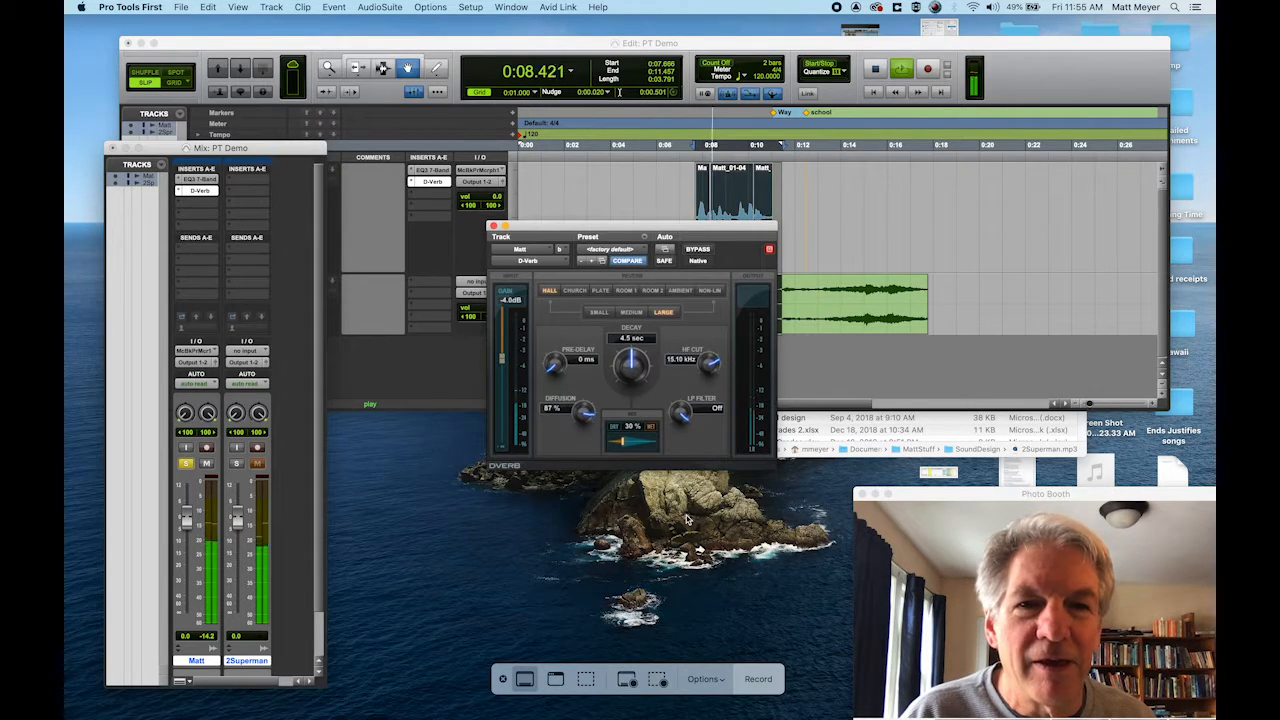
Close the D-Verb window and audition the voice over the music from about 0:04.878.
{"action": "key", "text": "space"}
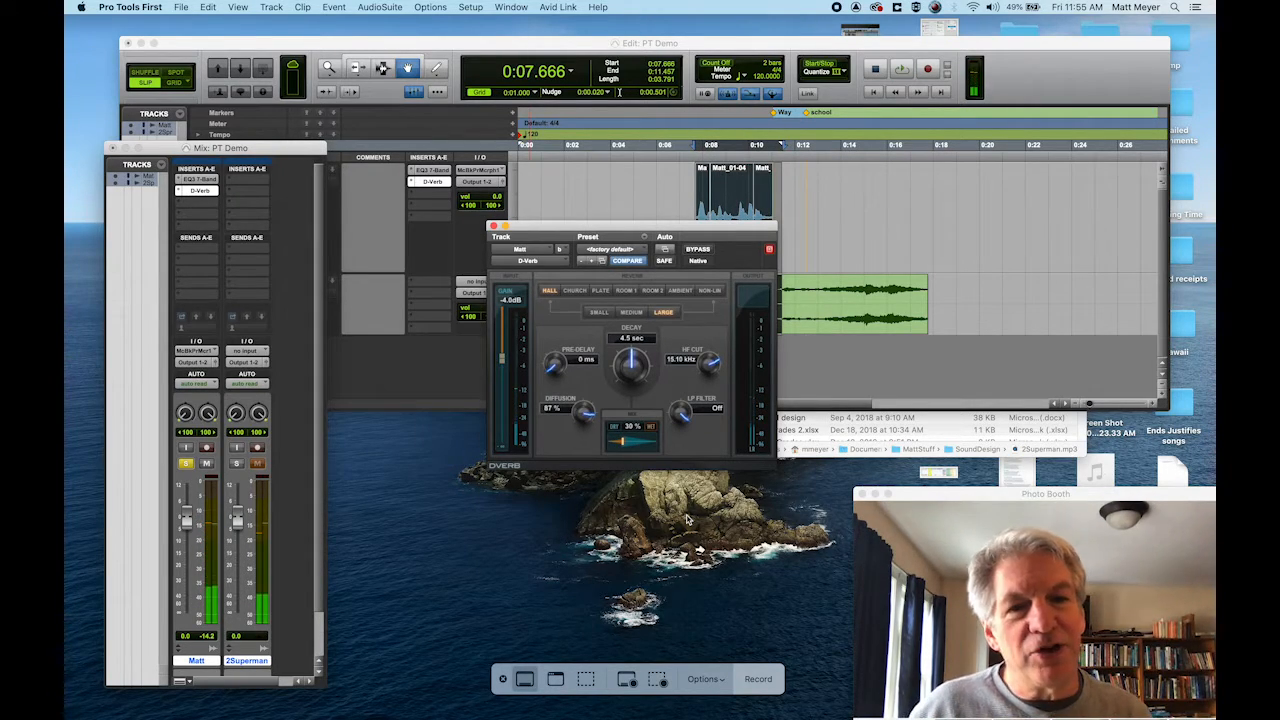
{"action": "left_click", "coordinate": [492, 227]}
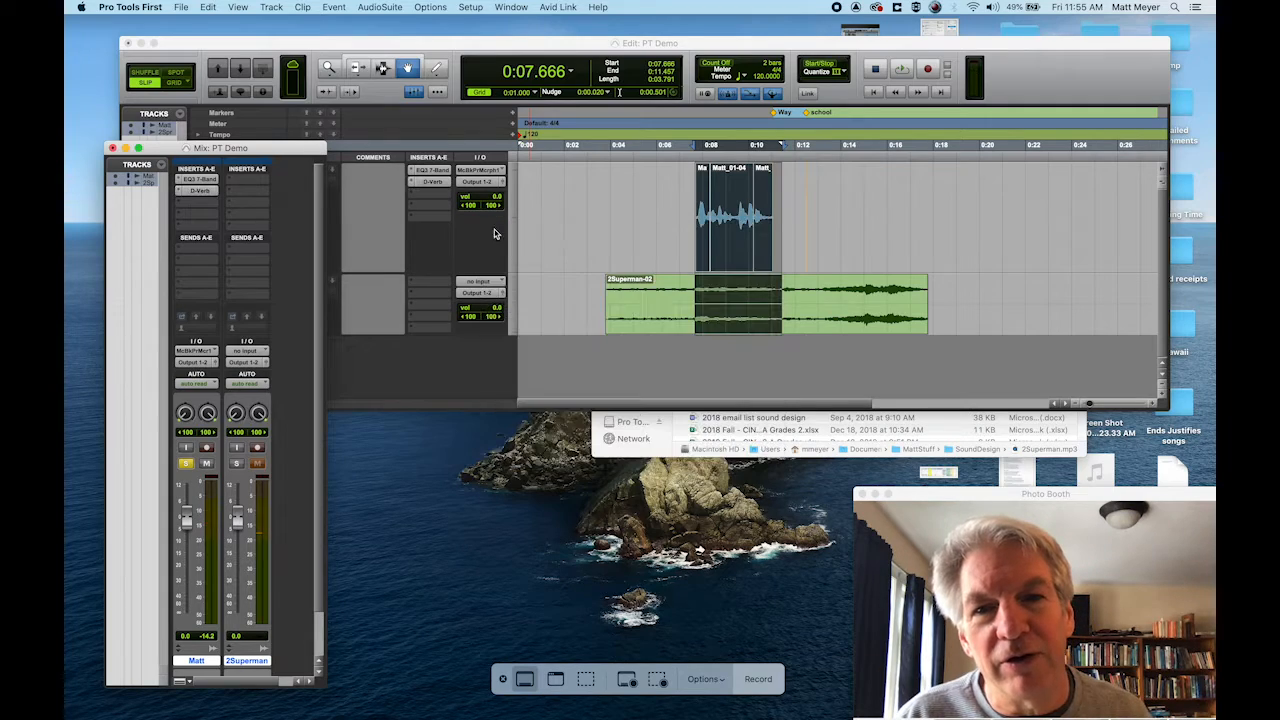
{"action": "left_click", "coordinate": [630, 150]}
{"action": "key", "text": "space"}
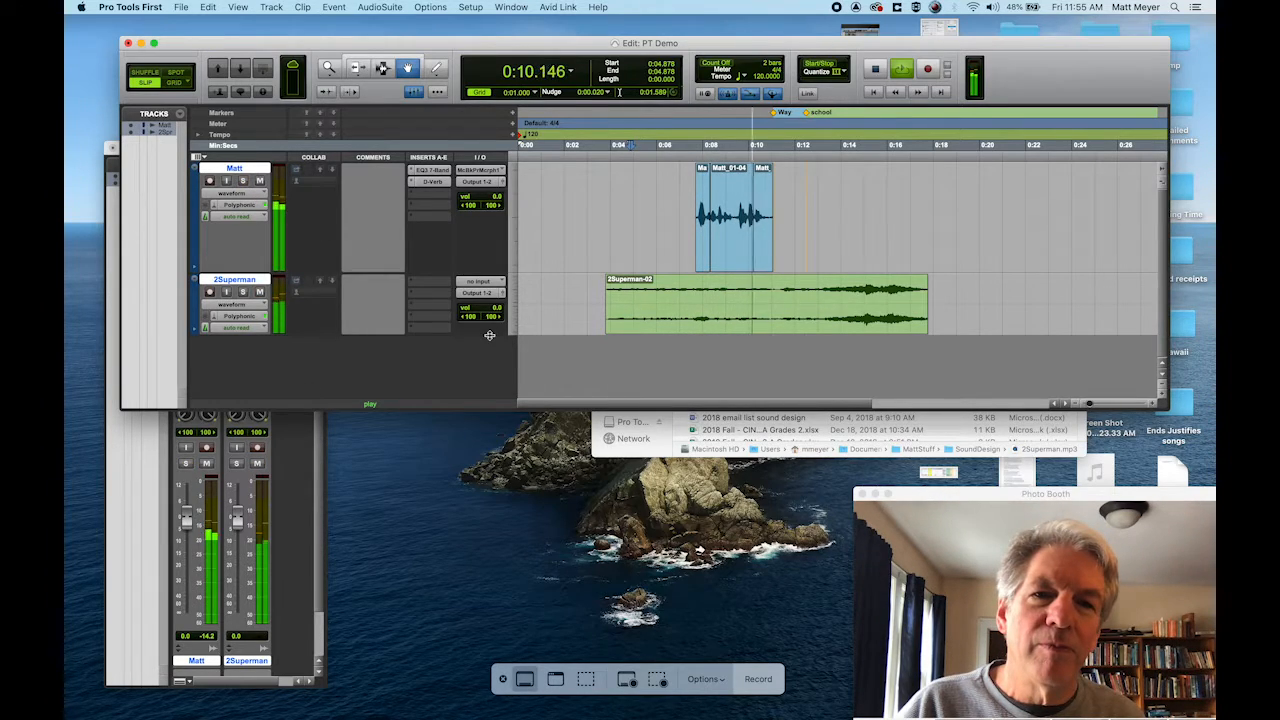
{"action": "key", "text": "space"}
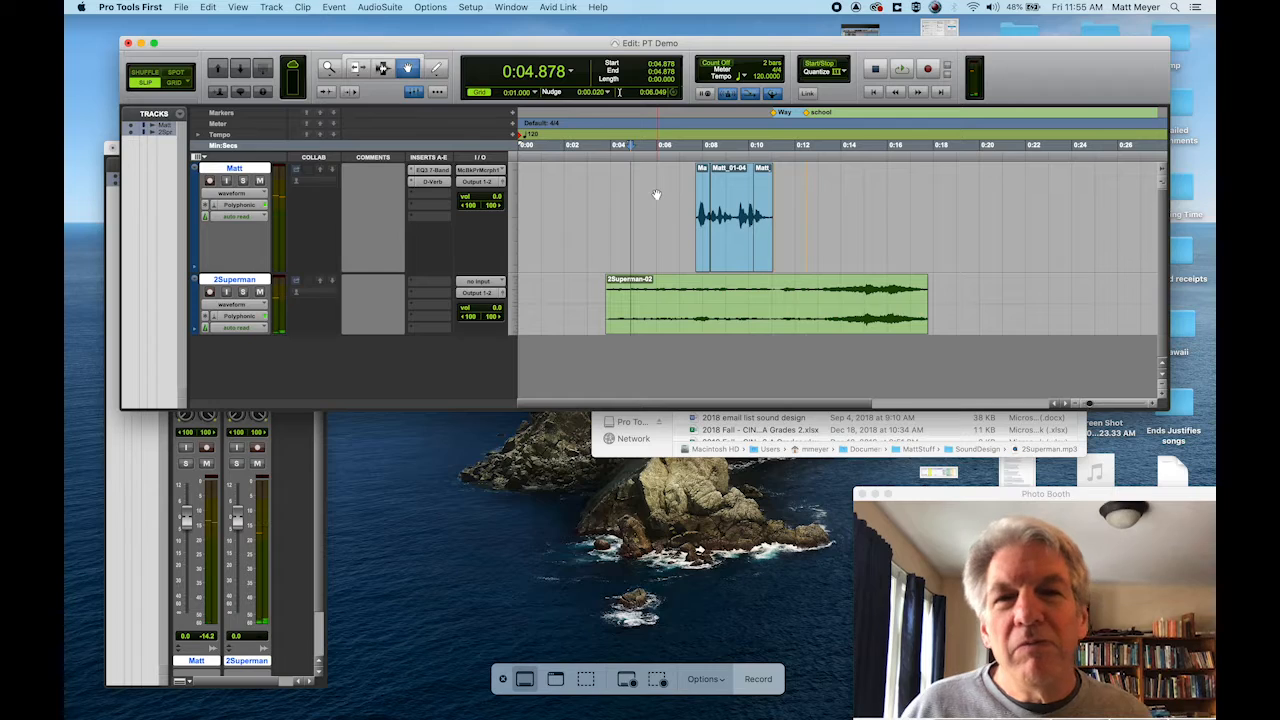
Mute the 2Superman music track and select the voice clips from about 0:07.387 to 0:11.262.
{"action": "left_click", "coordinate": [382, 68]}
{"action": "left_click", "coordinate": [260, 292]}
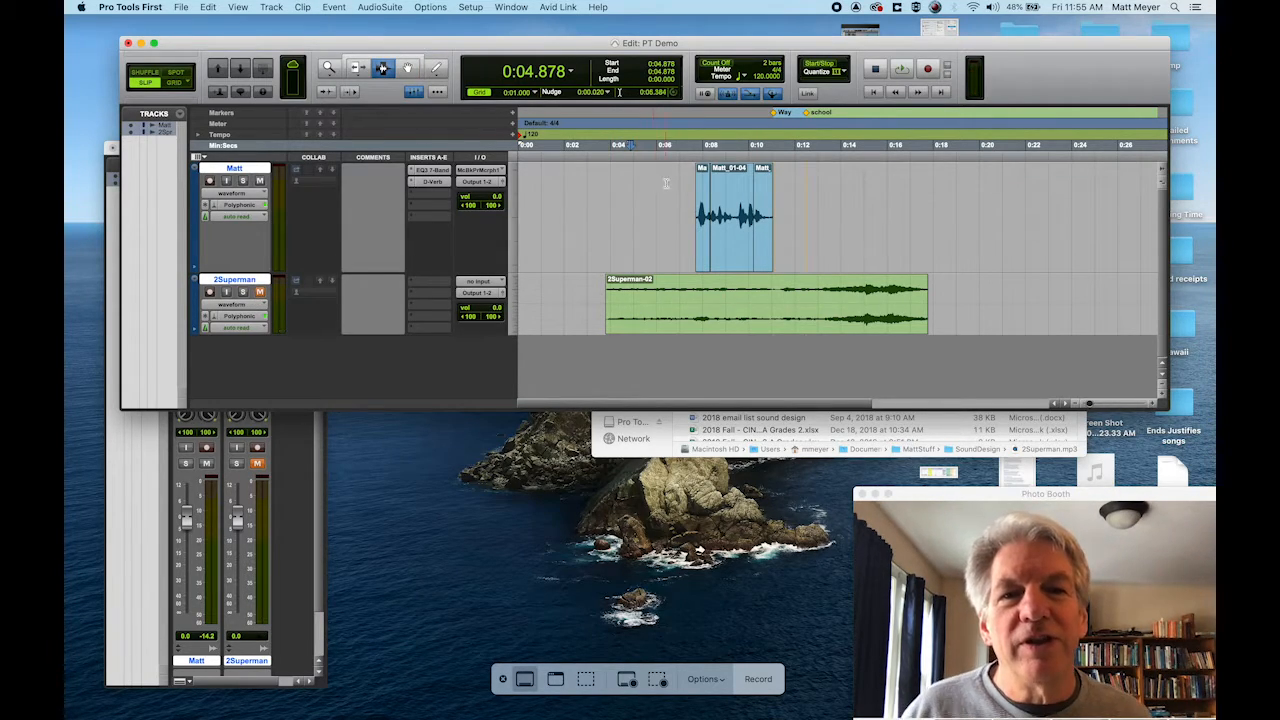
{"action": "left_click_drag", "start_coordinate": [688, 182], "coordinate": [776, 200]}
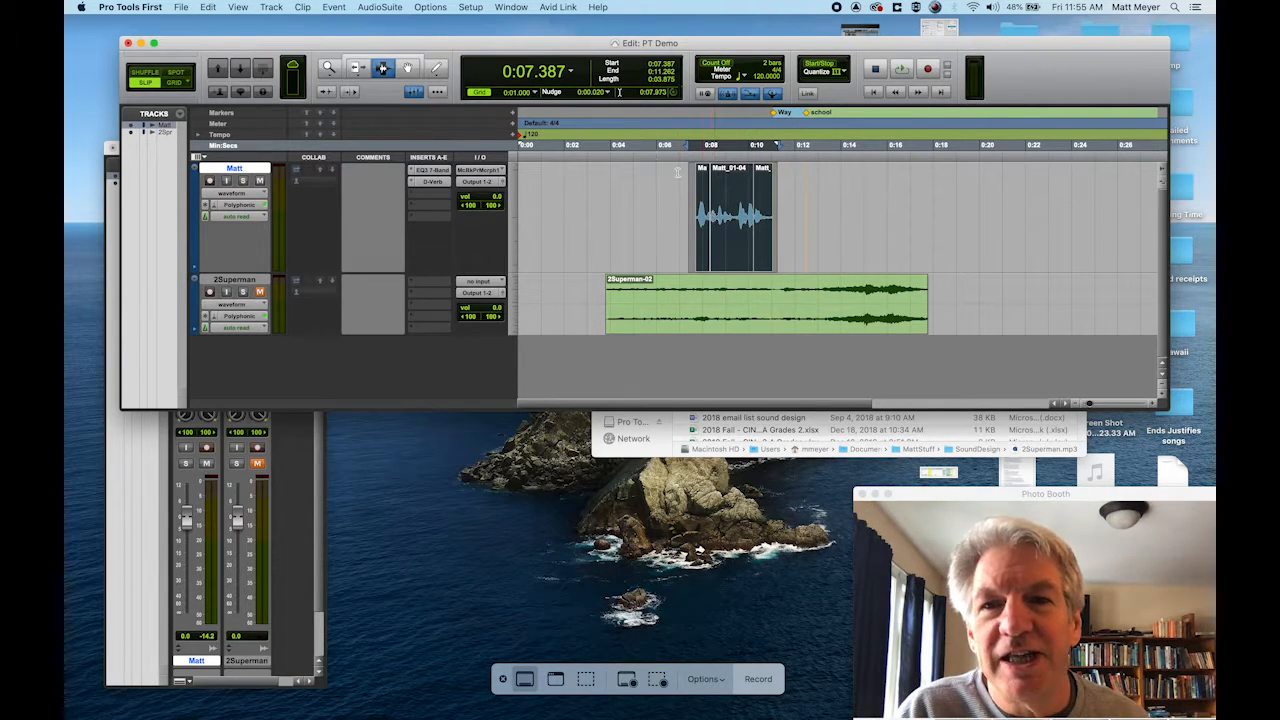
Open the Time Shift AudioSuite processor for the selected voice and transpose its pitch down 6 semitones.
{"action": "left_click", "coordinate": [313, 426]}
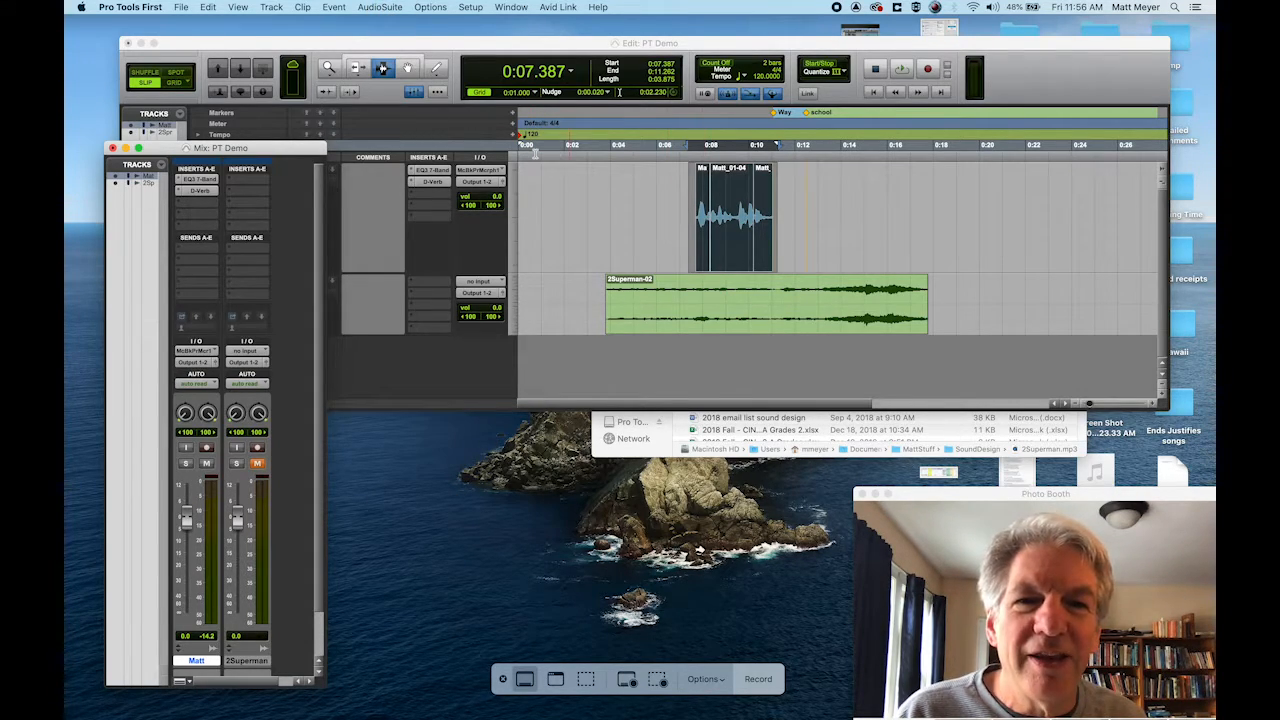
{"action": "left_click", "coordinate": [378, 7]}
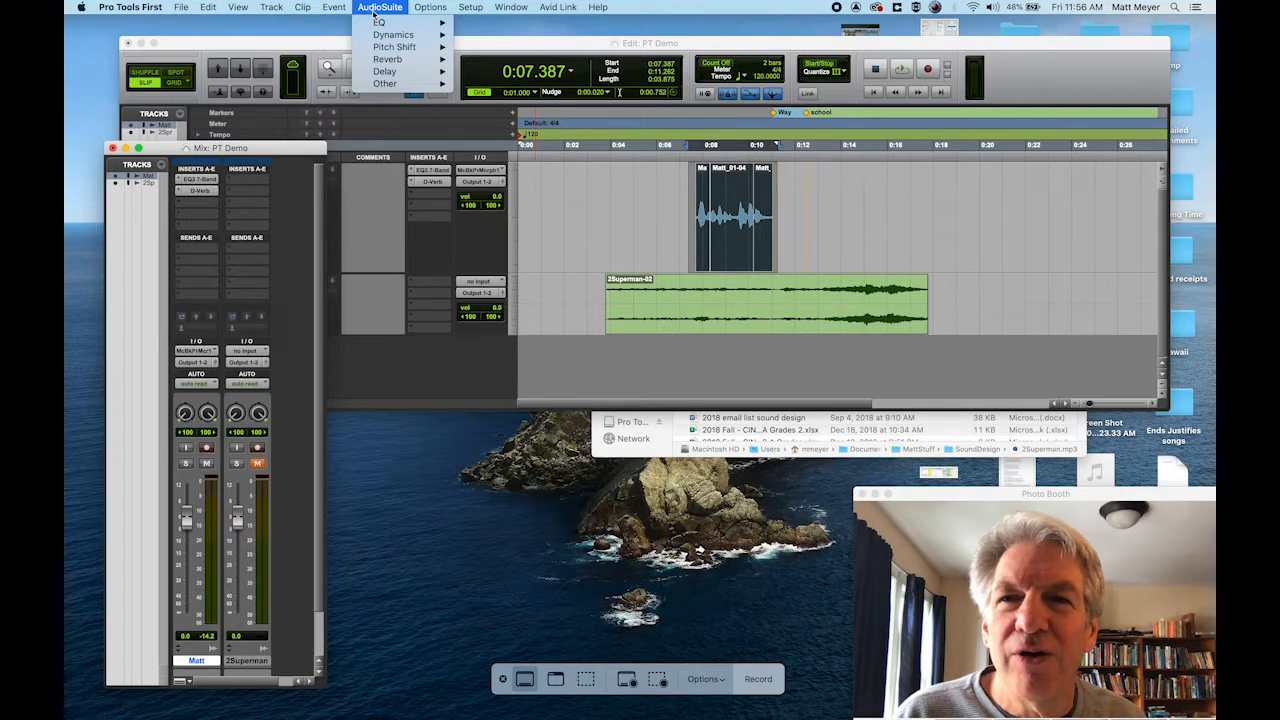
{"action": "mouse_move", "coordinate": [381, 48]}
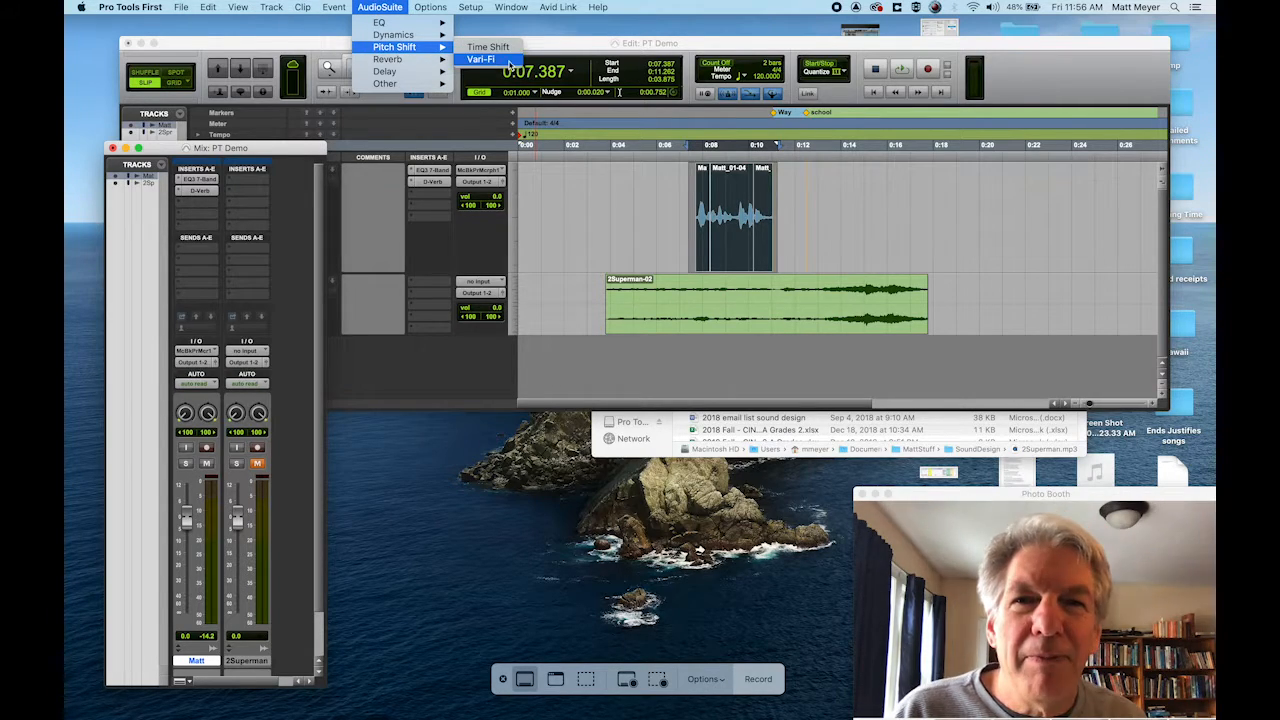
{"action": "left_click", "coordinate": [488, 48]}
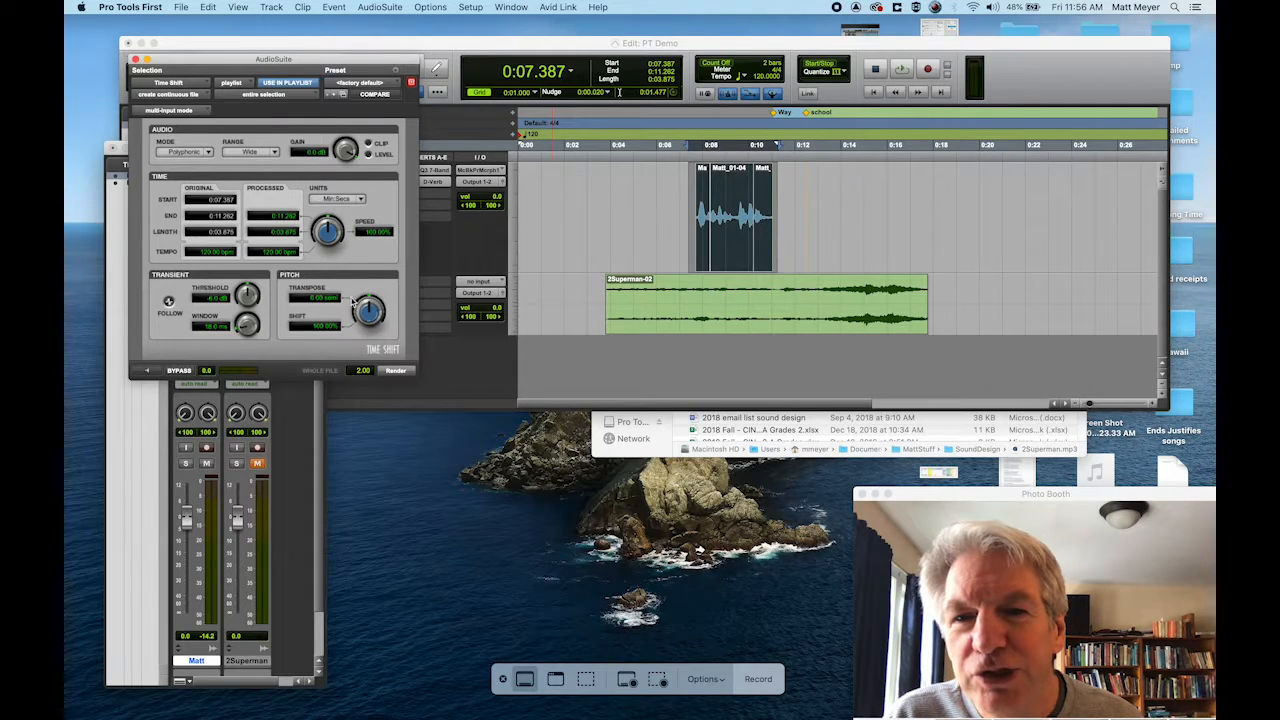
{"action": "left_click_drag", "start_coordinate": [367, 312], "coordinate": [362, 311]}
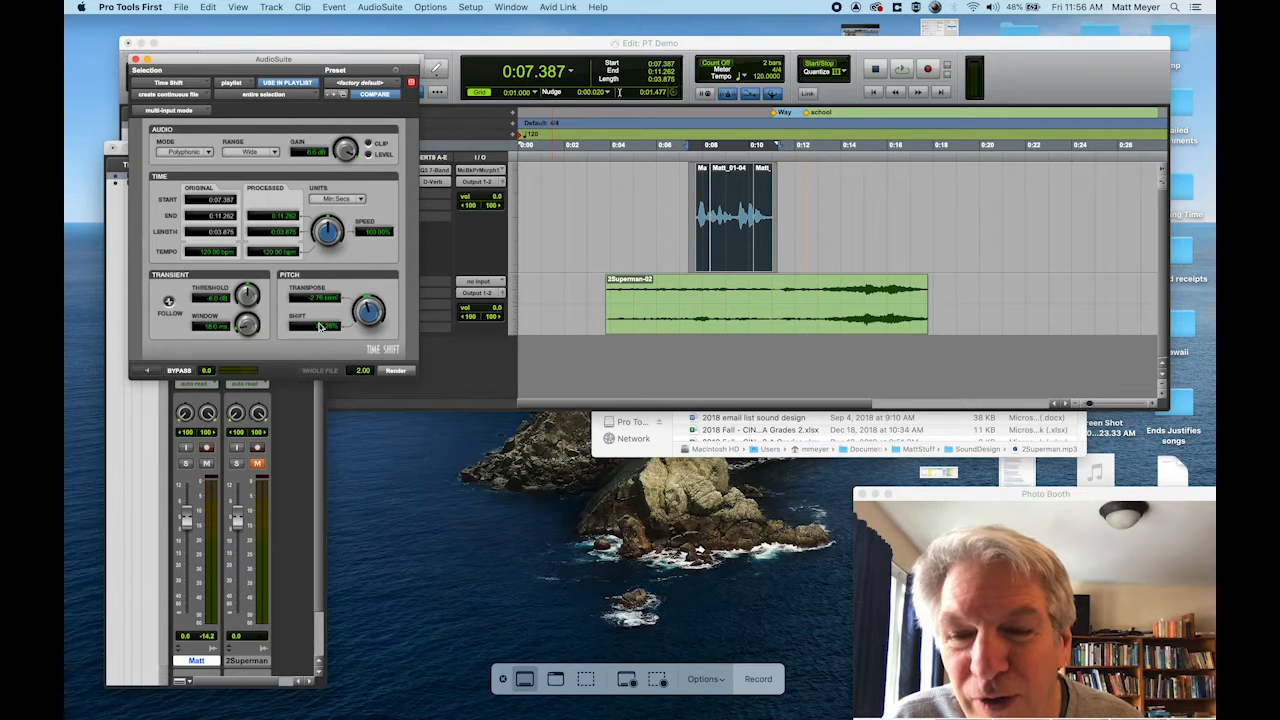
Preview the pitch shift, render it onto the selected voice clips and close the Time Shift window.
{"action": "left_click", "coordinate": [143, 370]}
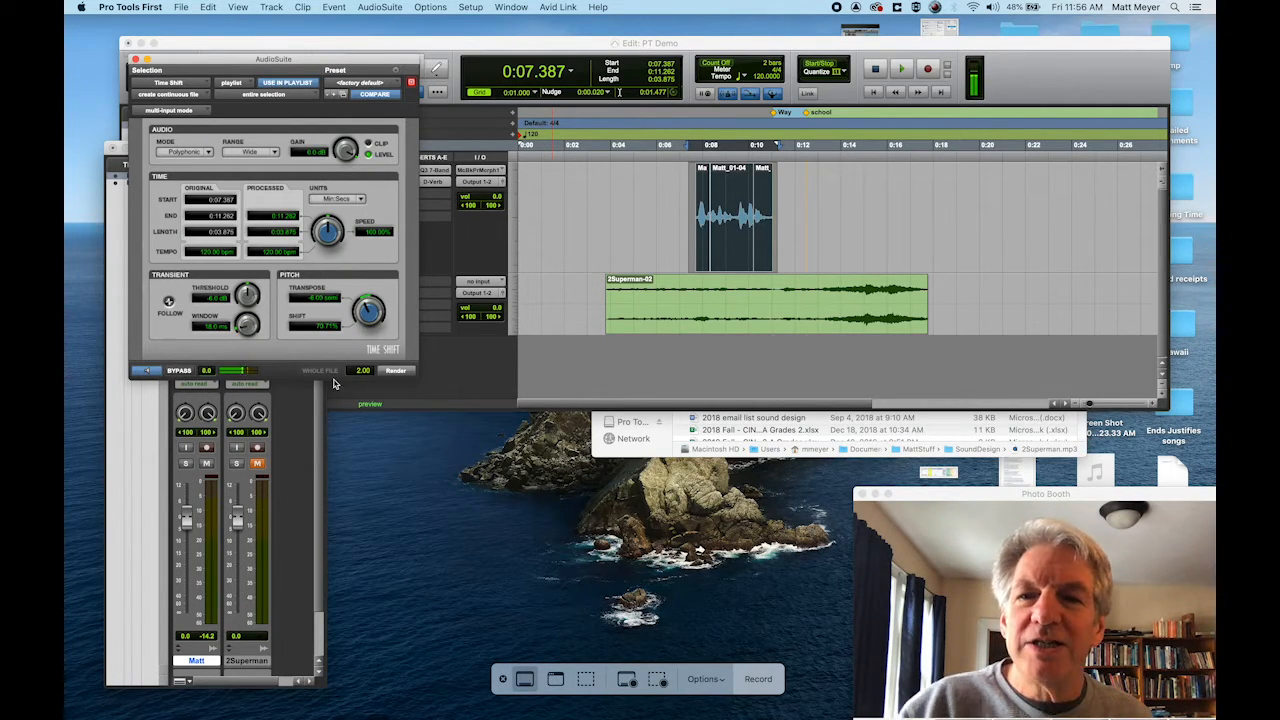
{"action": "left_click", "coordinate": [146, 372]}
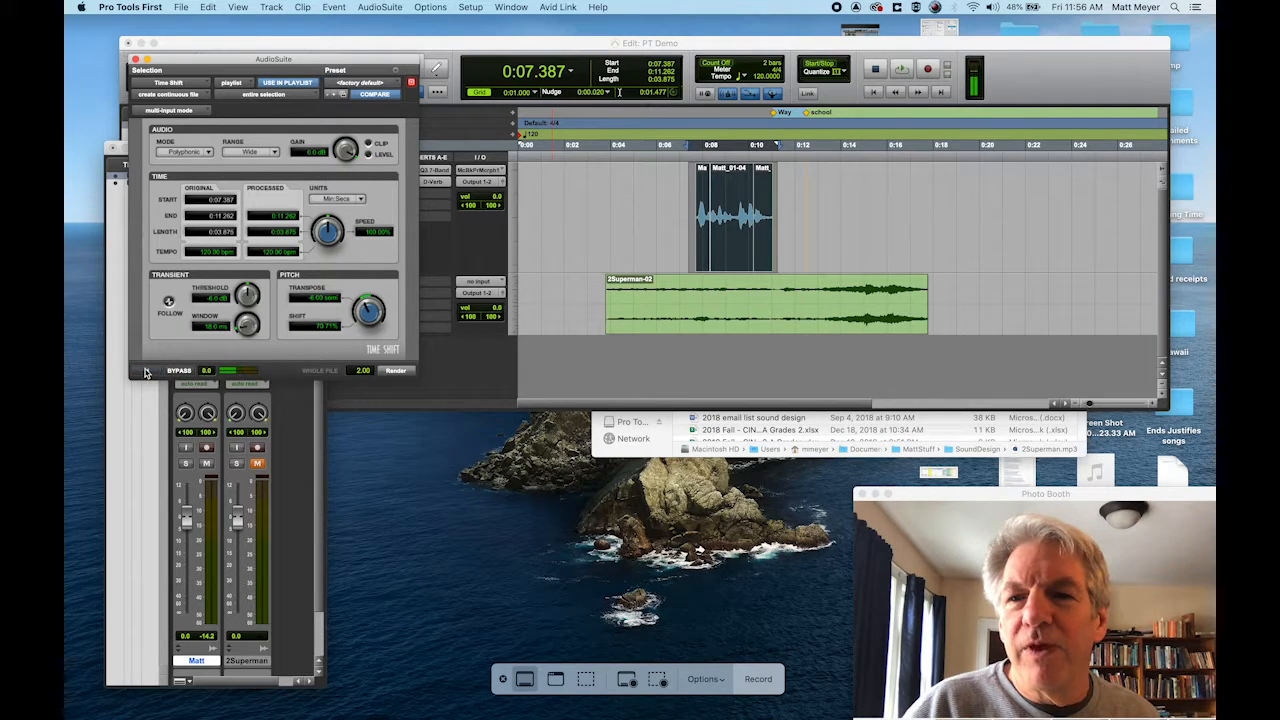
{"action": "left_click", "coordinate": [394, 372]}
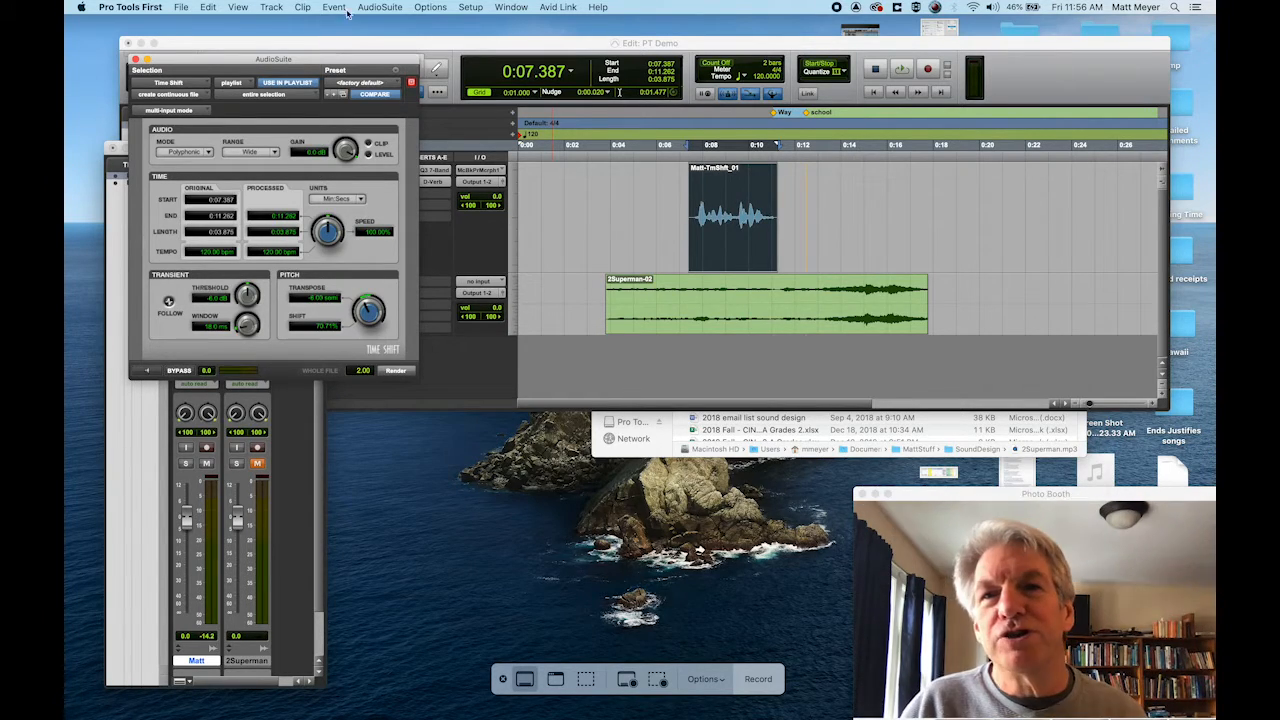
{"action": "left_click", "coordinate": [380, 7]}
{"action": "mouse_move", "coordinate": [385, 84]}
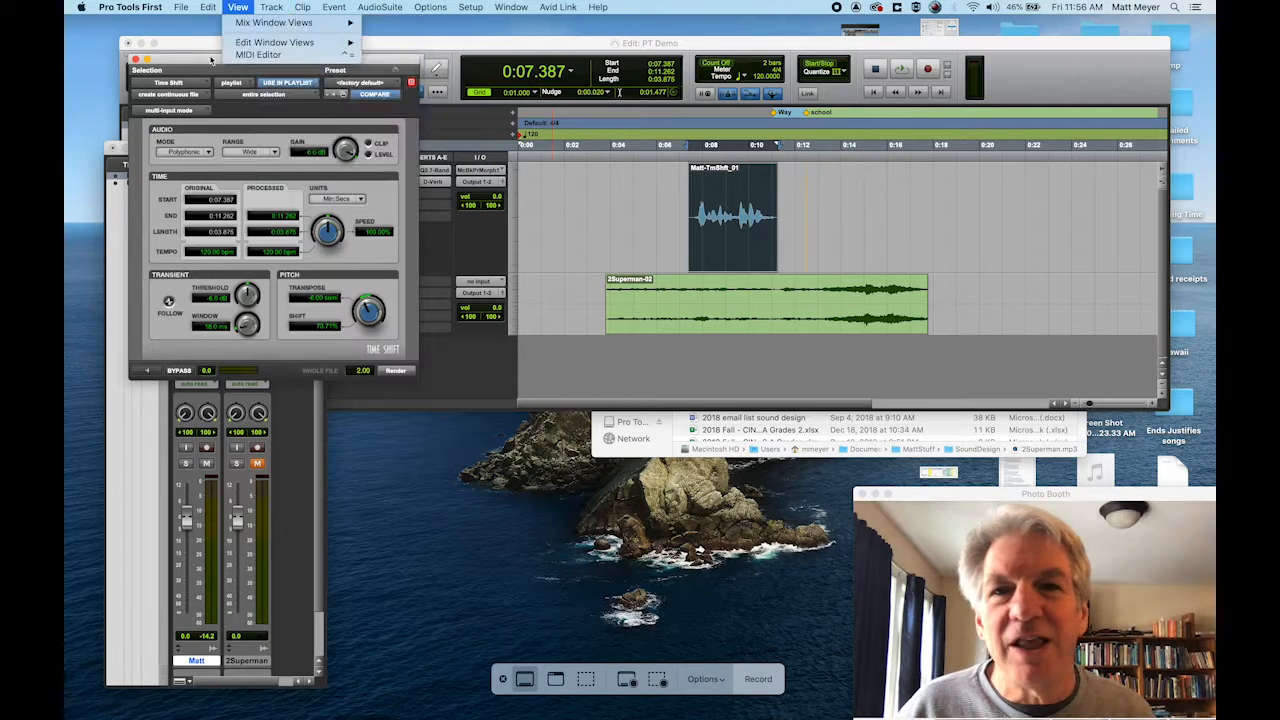
{"action": "left_click", "coordinate": [136, 59]}
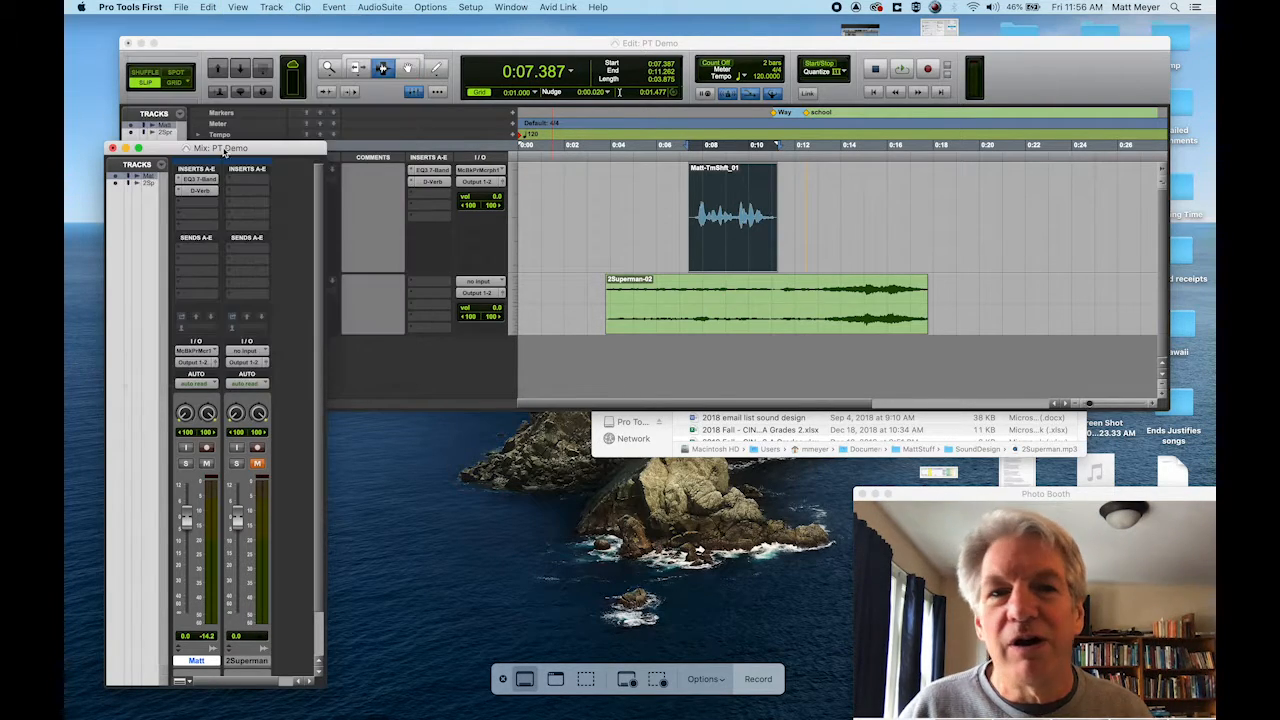
Play the pitch-shifted voice from about 0:06.746, unmute the 2Superman track and play both tracks together.
{"action": "left_click", "coordinate": [673, 162]}
{"action": "key", "text": "space"}
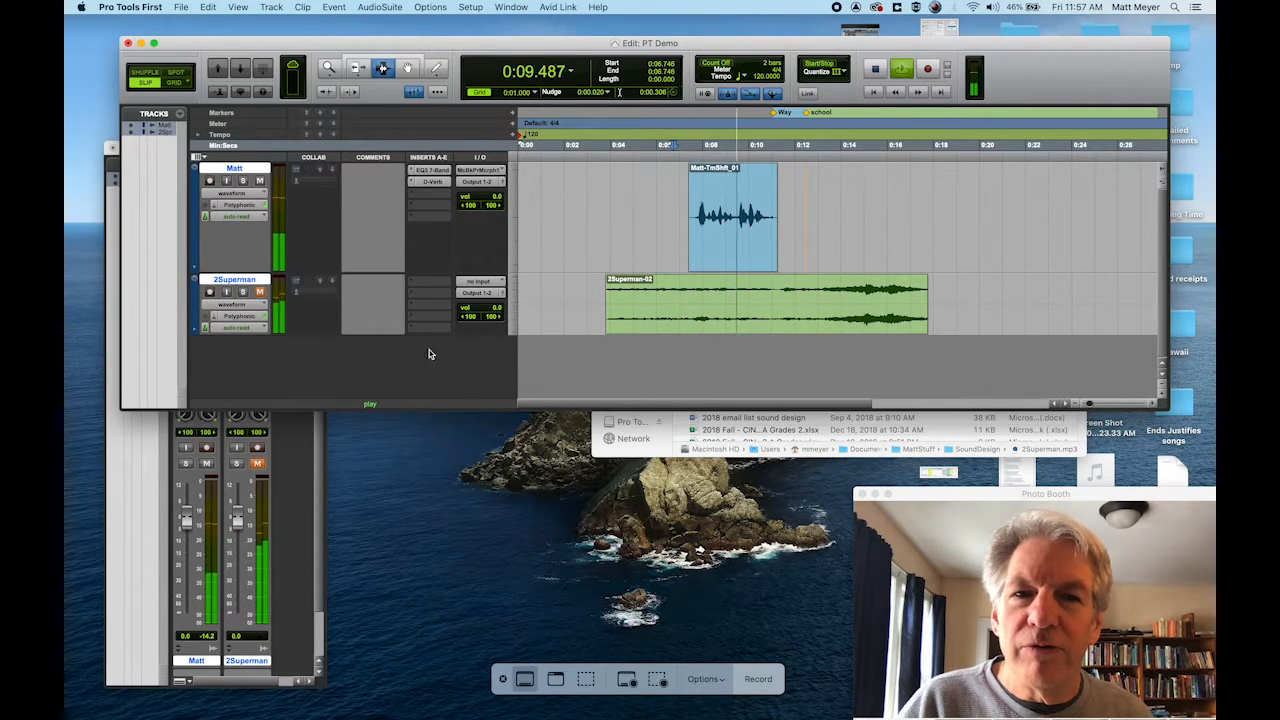
{"action": "key", "text": "space"}
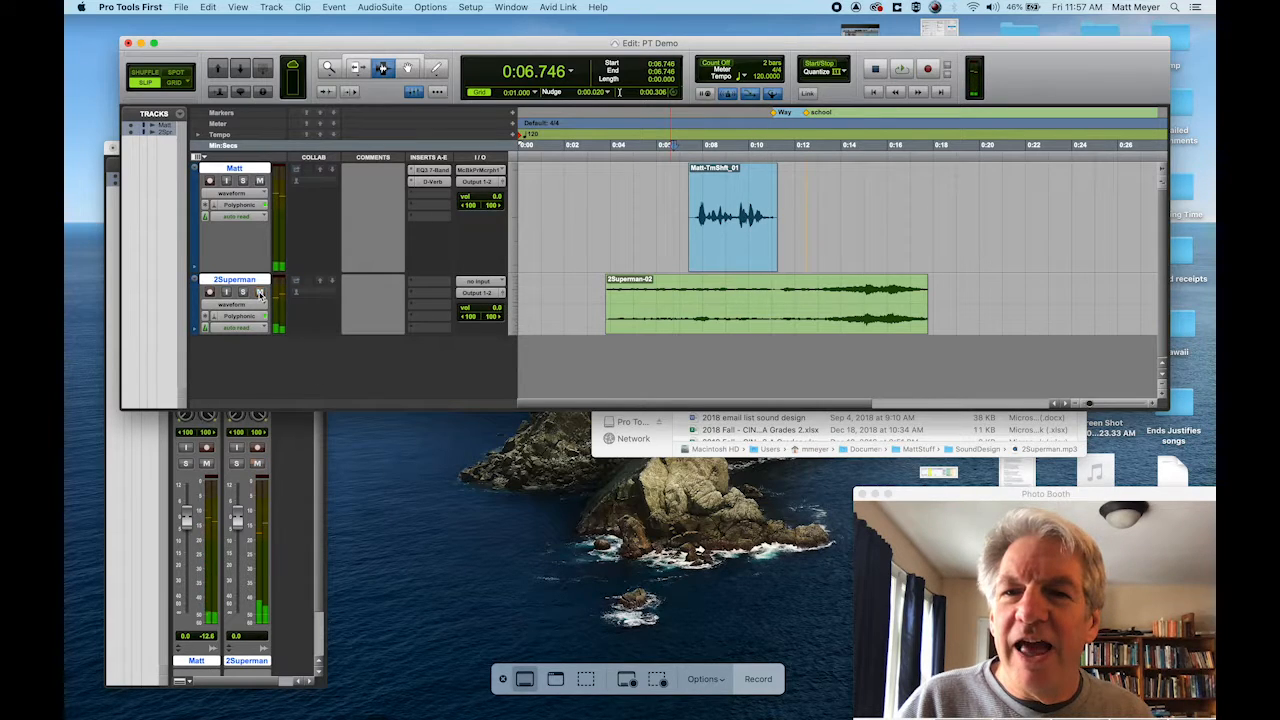
{"action": "key", "text": "space"}
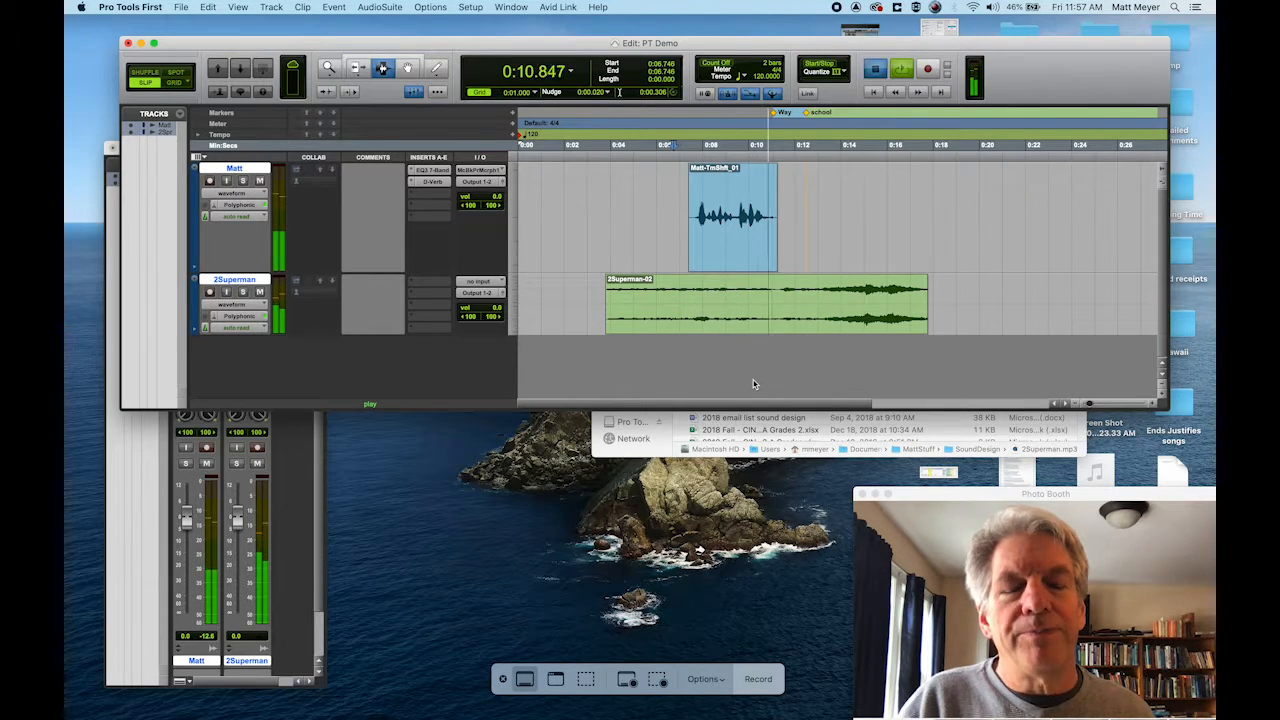
{"action": "key", "text": "space"}
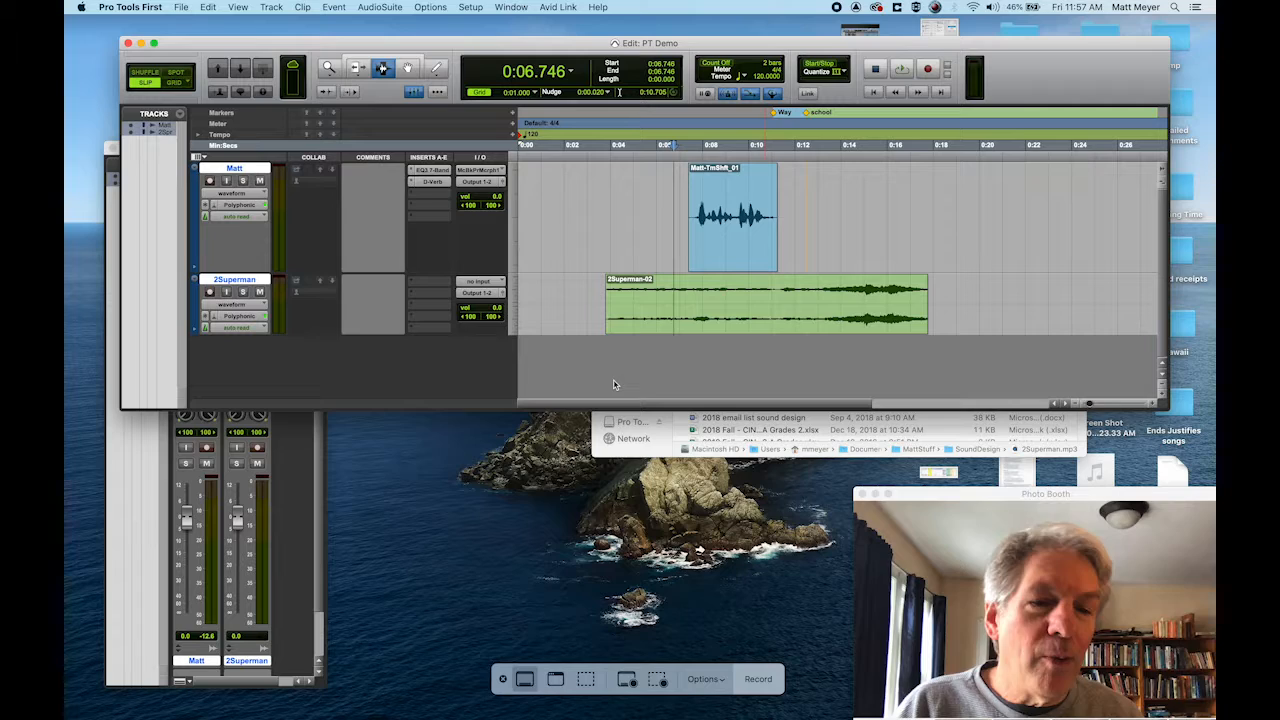
Show the volume line on the 2Superman track and set that track's automation mode to touch.
{"action": "left_click", "coordinate": [248, 311]}
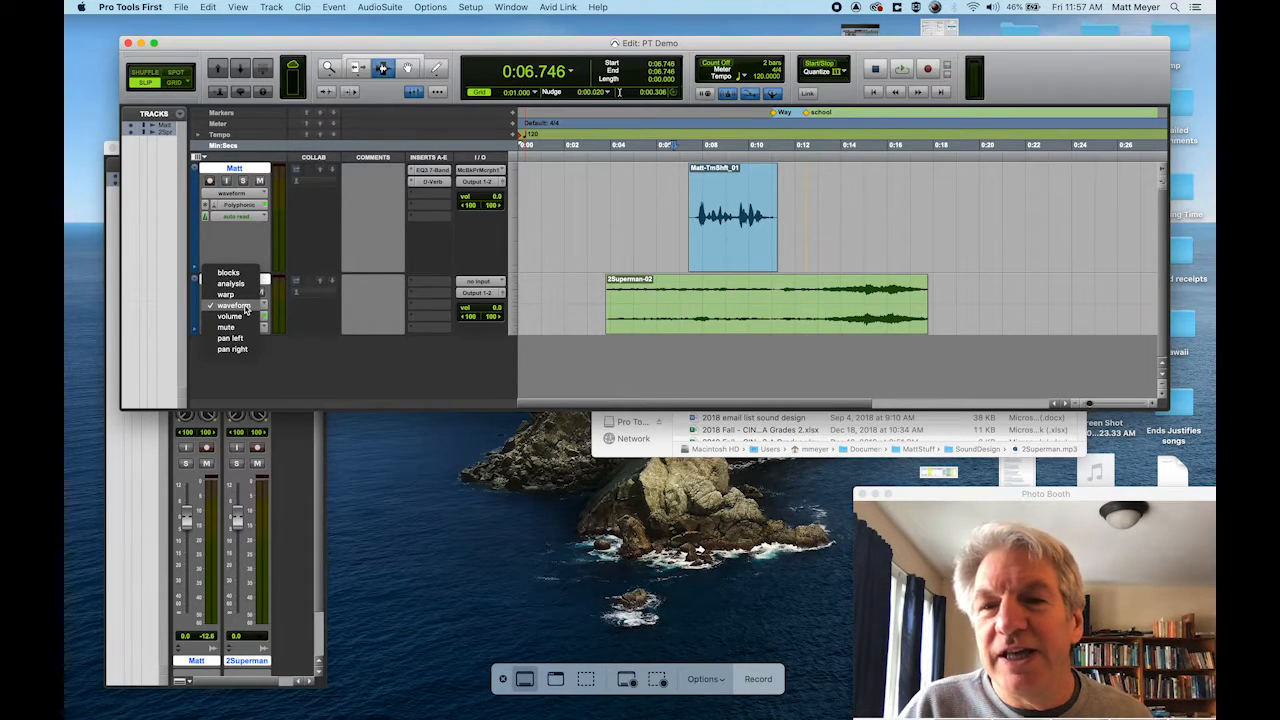
{"action": "left_click", "coordinate": [232, 316]}
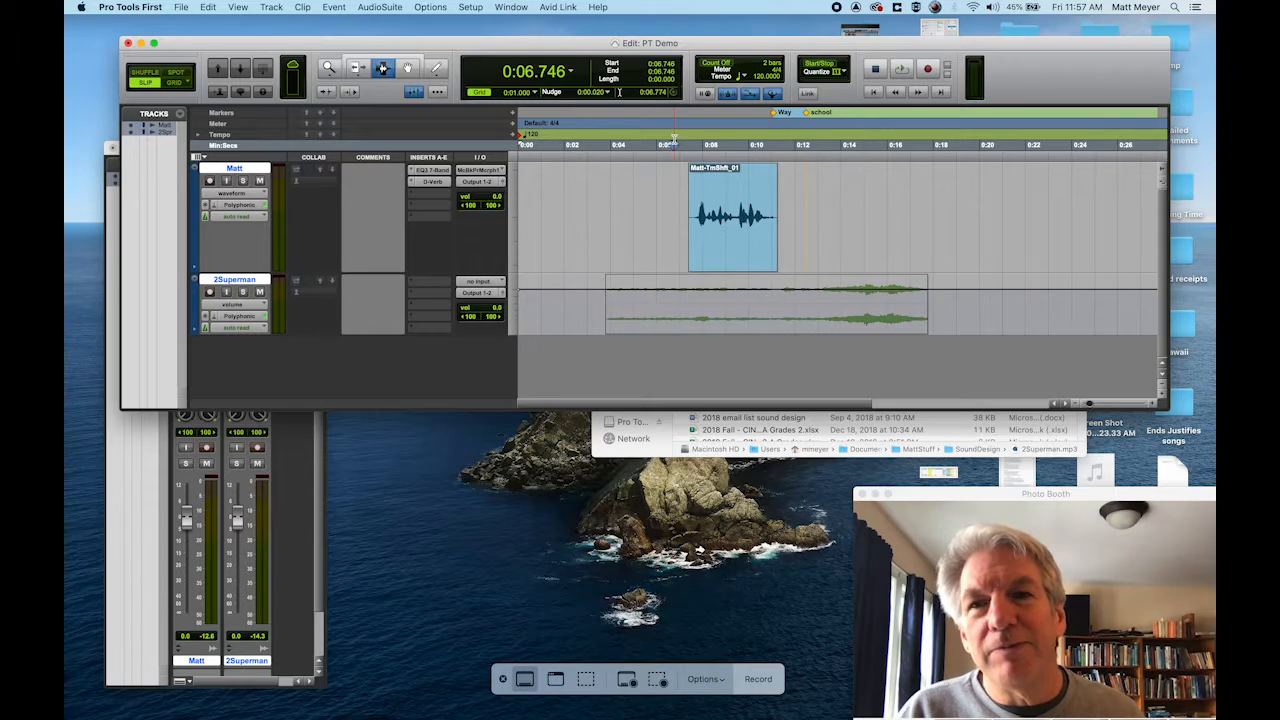
{"action": "left_click", "coordinate": [434, 68]}
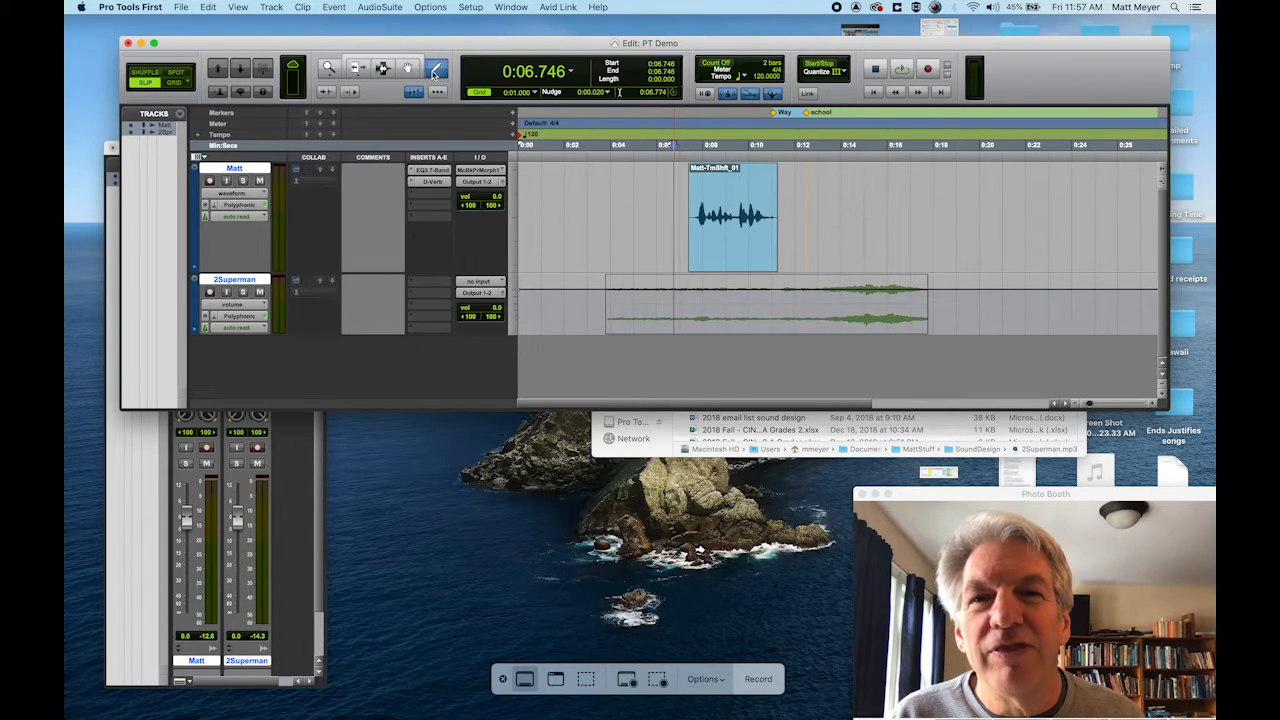
{"action": "left_click", "coordinate": [409, 67]}
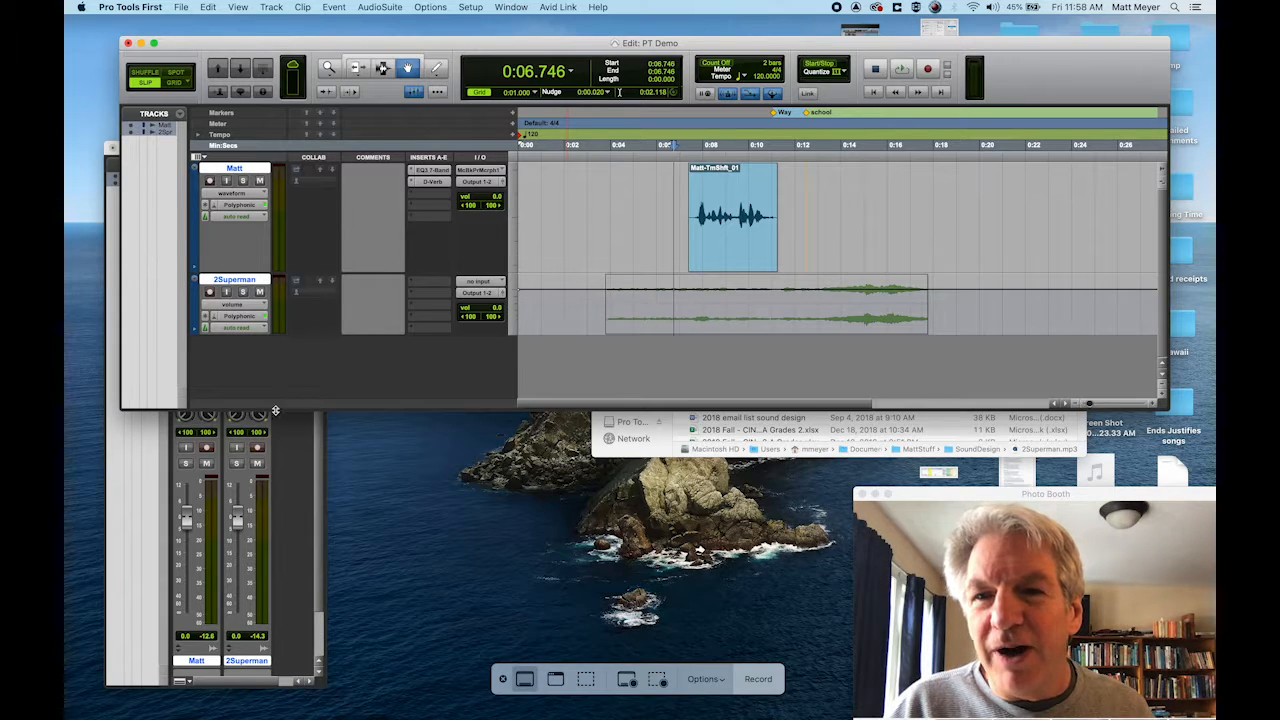
{"action": "left_click", "coordinate": [320, 466]}
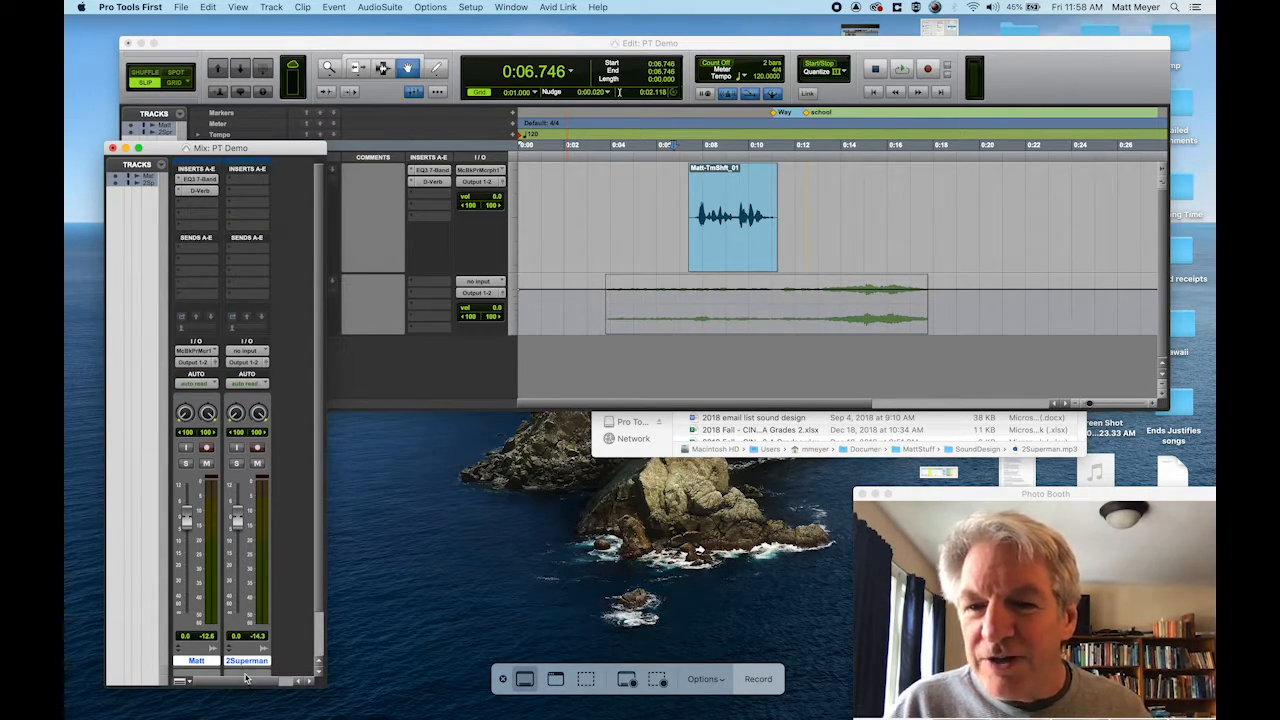
{"action": "left_click", "coordinate": [250, 383]}
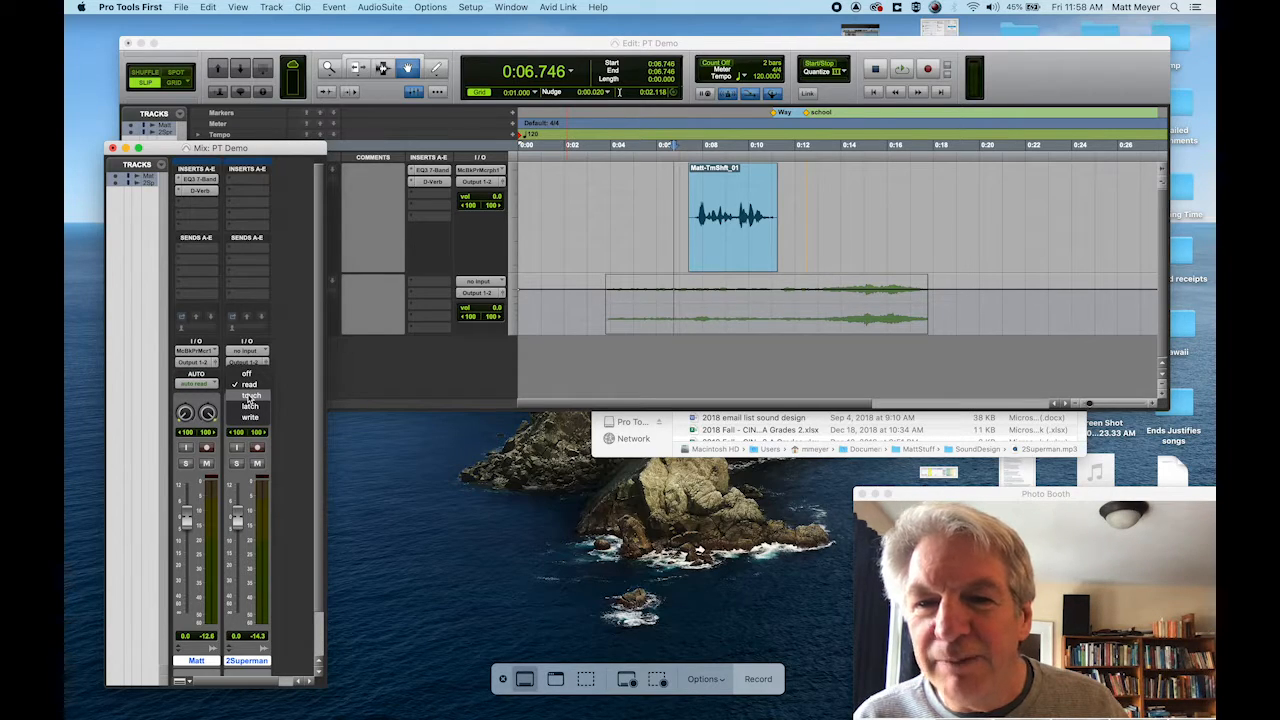
{"action": "left_click", "coordinate": [249, 396]}
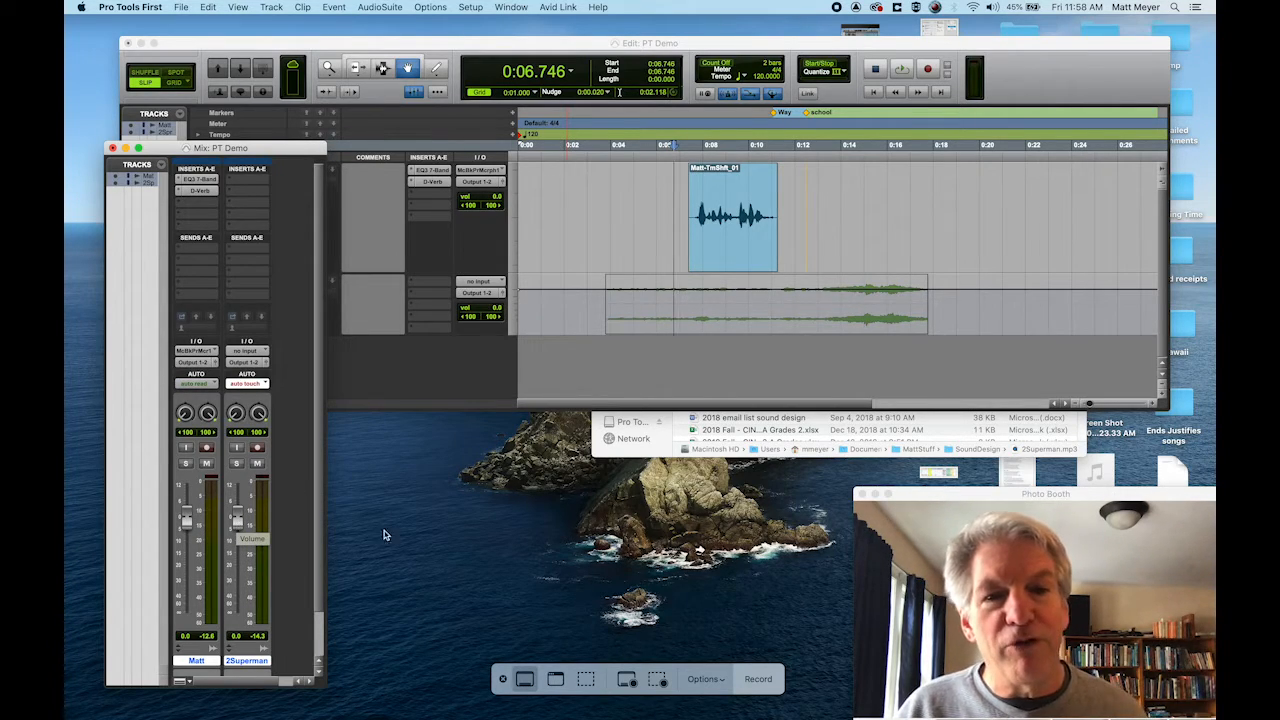
Play from about 0:02.425 and ride the 2Superman fader to dip the music under the voice and fade it out at the end.
{"action": "left_click", "coordinate": [574, 157]}
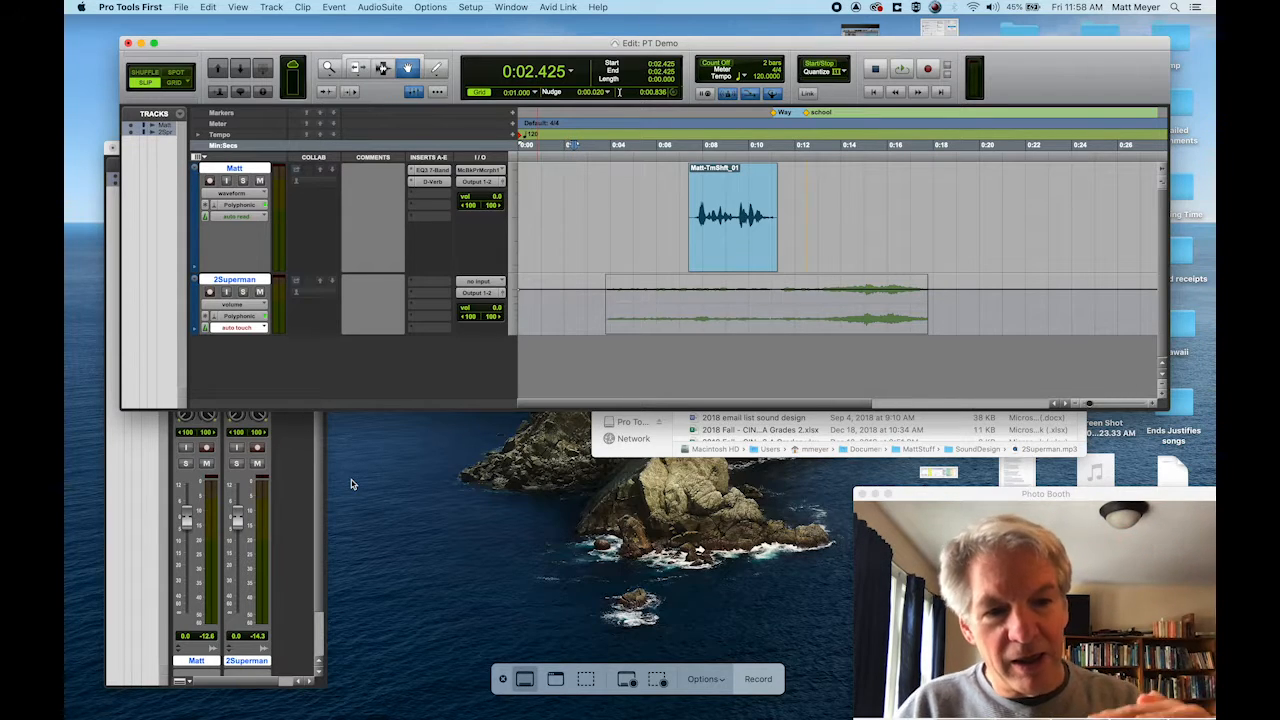
{"action": "key", "text": "space"}
{"action": "left_click", "coordinate": [236, 512]}
{"action": "left_click_drag", "start_coordinate": [236, 519], "coordinate": [240, 625]}
{"action": "key", "text": "space"}
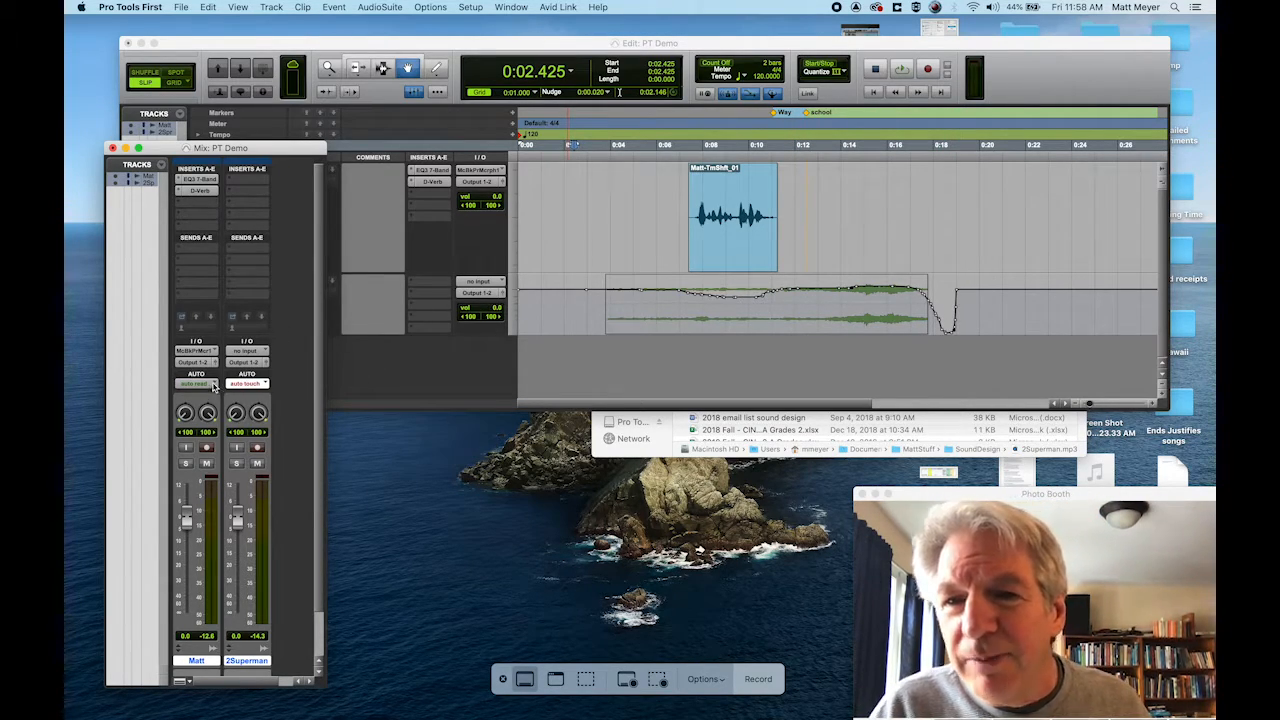
Return the 2Superman track to waveform view and extend the end of its clip to about 0:18.706.
{"action": "left_click", "coordinate": [449, 402]}
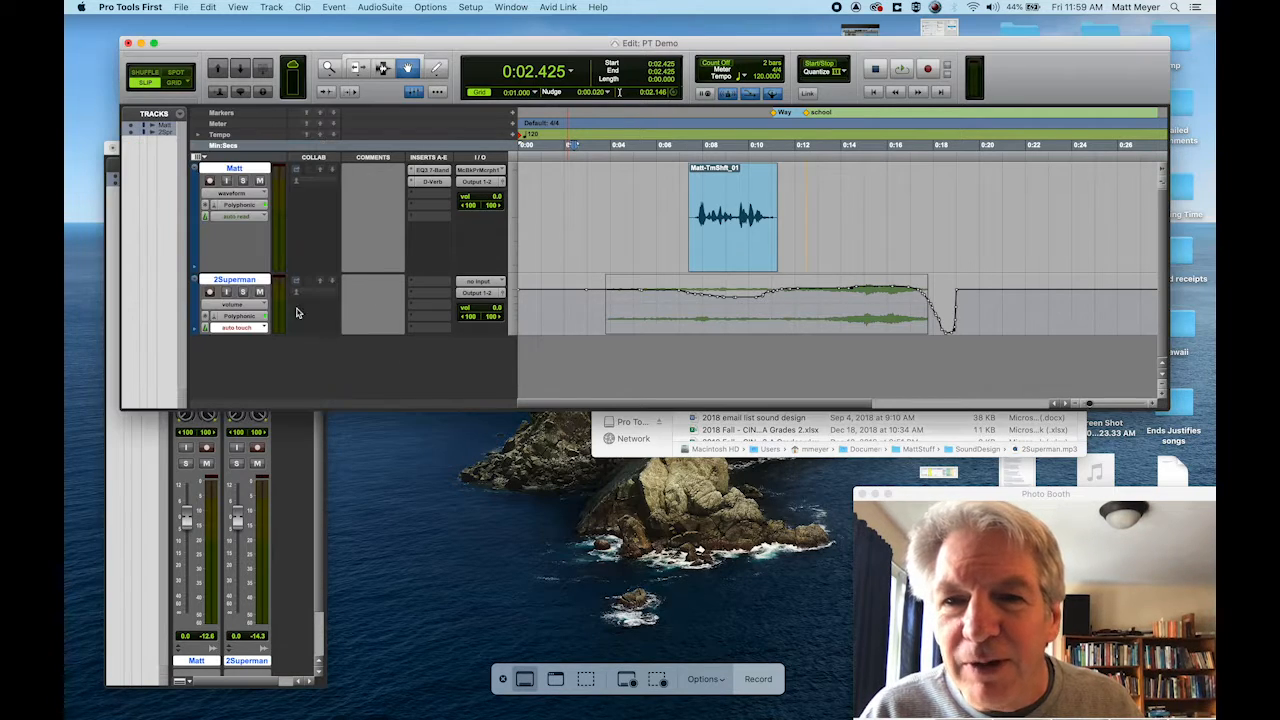
{"action": "left_click", "coordinate": [236, 302]}
{"action": "left_click", "coordinate": [234, 258]}
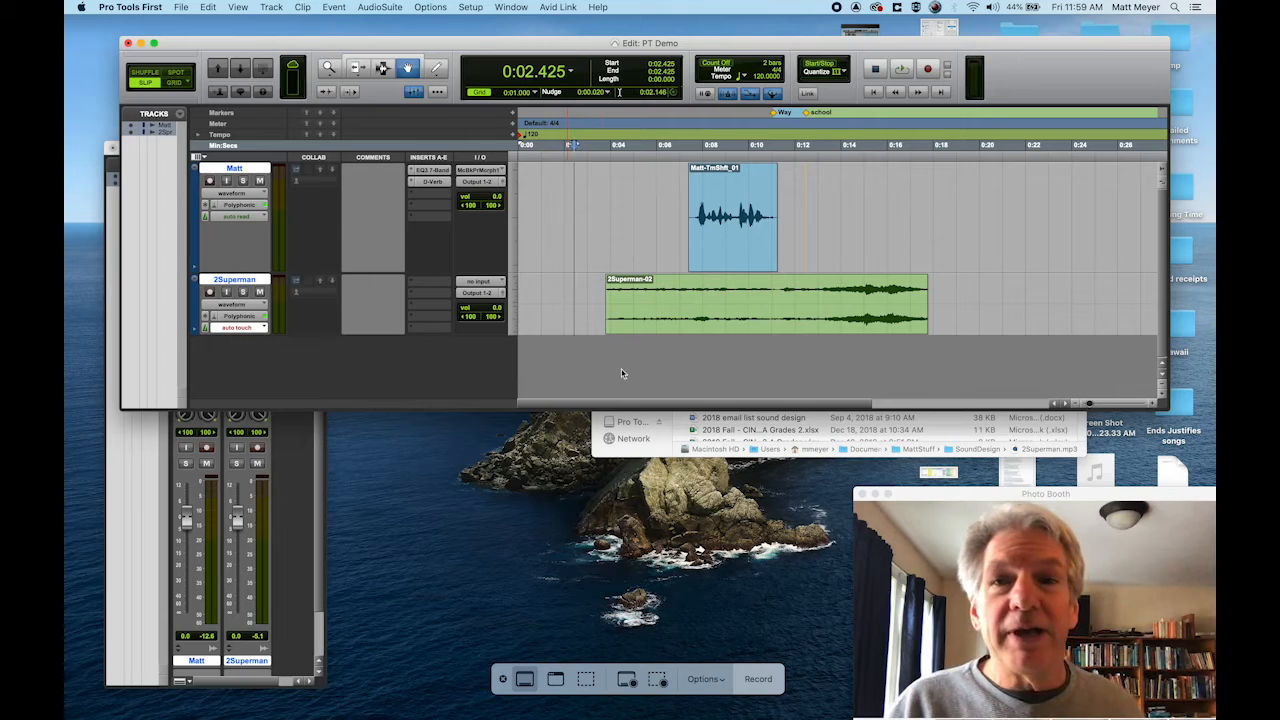
{"action": "left_click", "coordinate": [355, 67]}
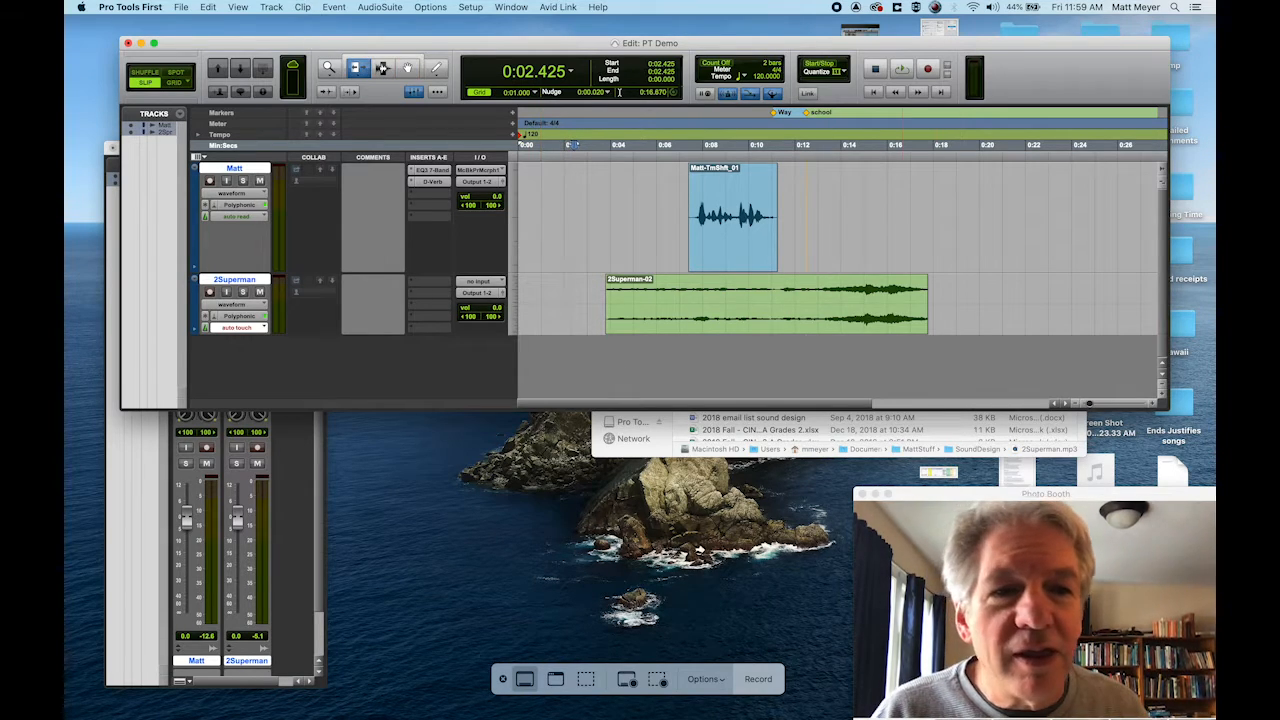
{"action": "left_click_drag", "start_coordinate": [921, 300], "coordinate": [939, 305]}
Play from about 0:14.691 and pull the 2Superman fader down to fade out the extended end of the music.
{"action": "left_click", "coordinate": [887, 150]}
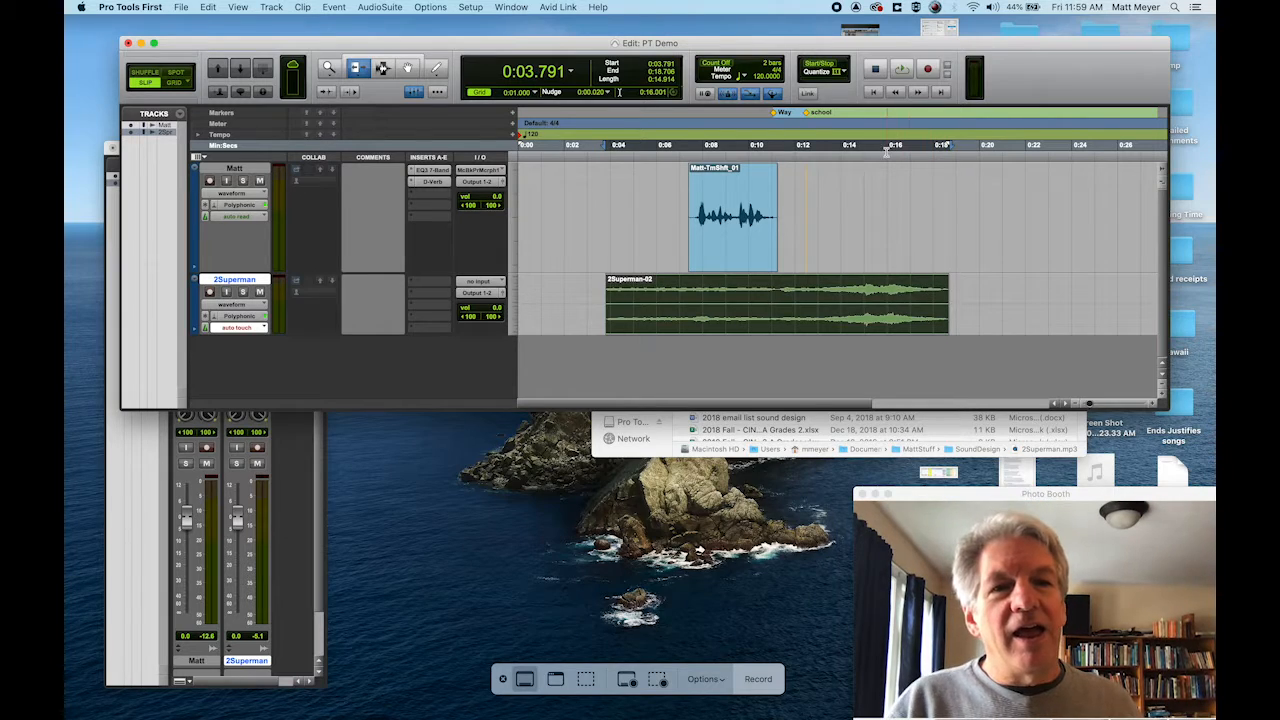
{"action": "key", "text": "space"}
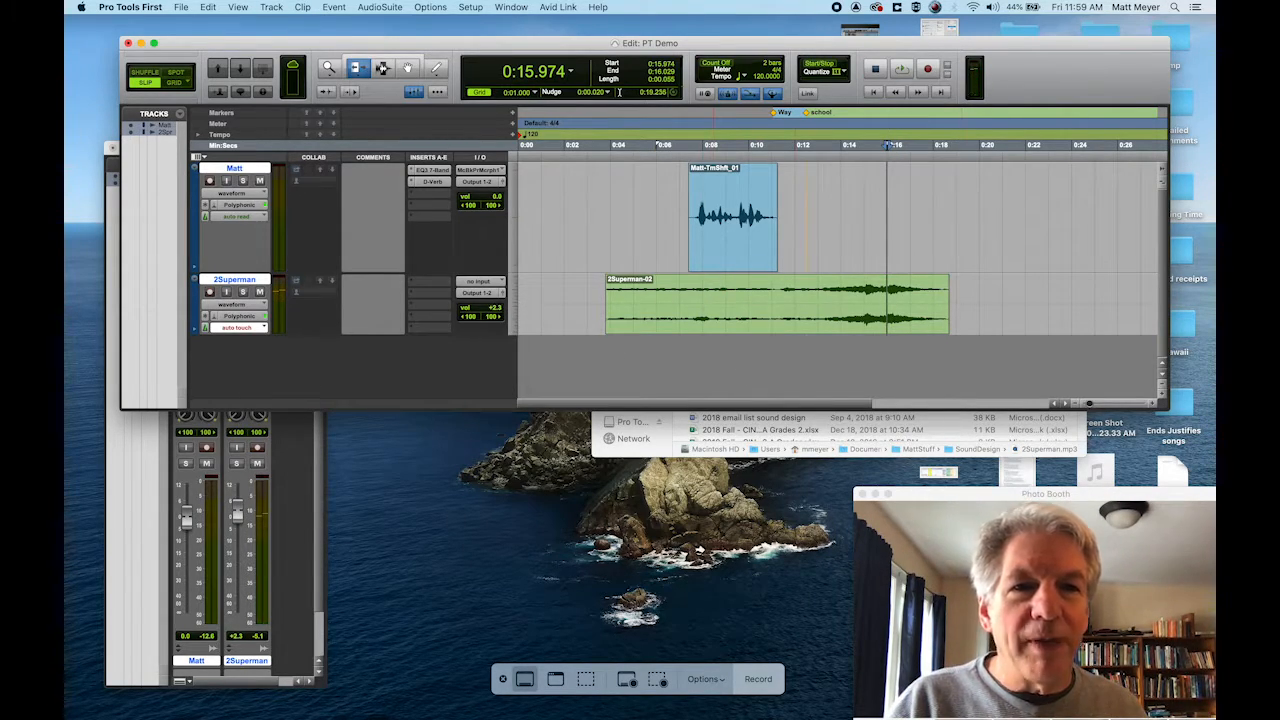
{"action": "left_click", "coordinate": [318, 461]}
{"action": "key", "text": "space"}
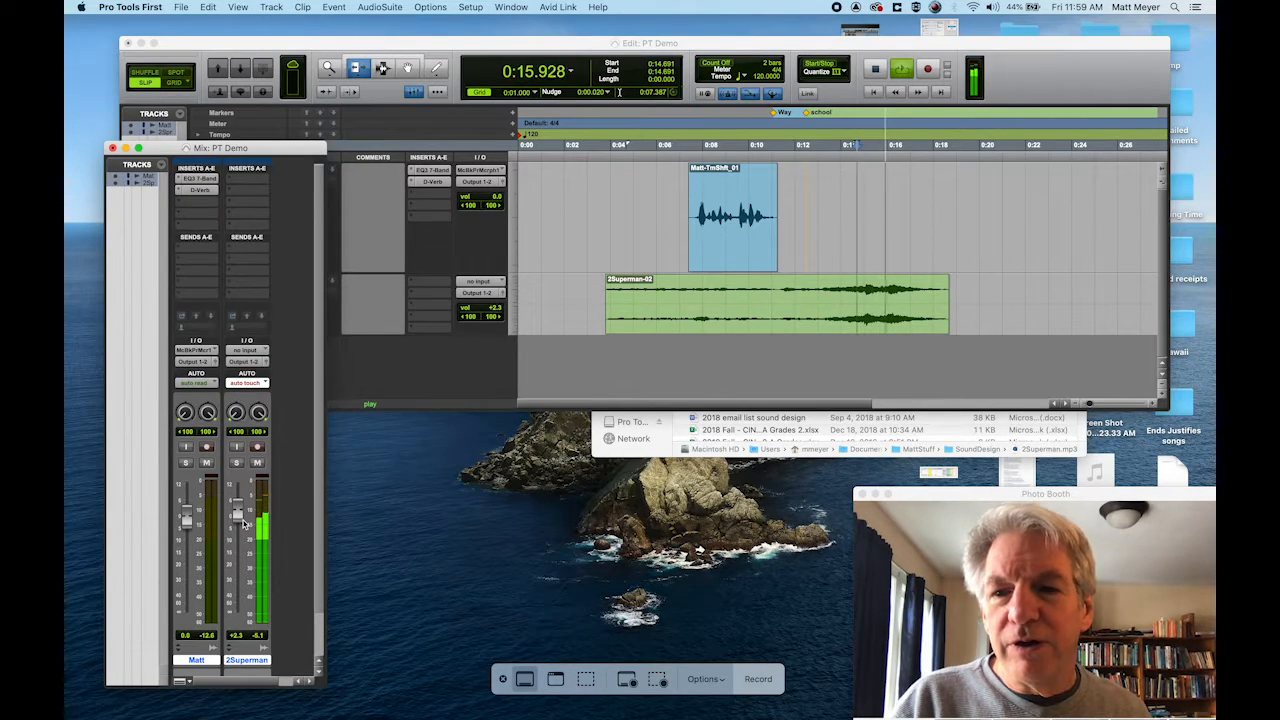
{"action": "left_click_drag", "start_coordinate": [243, 527], "coordinate": [278, 556]}
{"action": "key", "text": "space"}
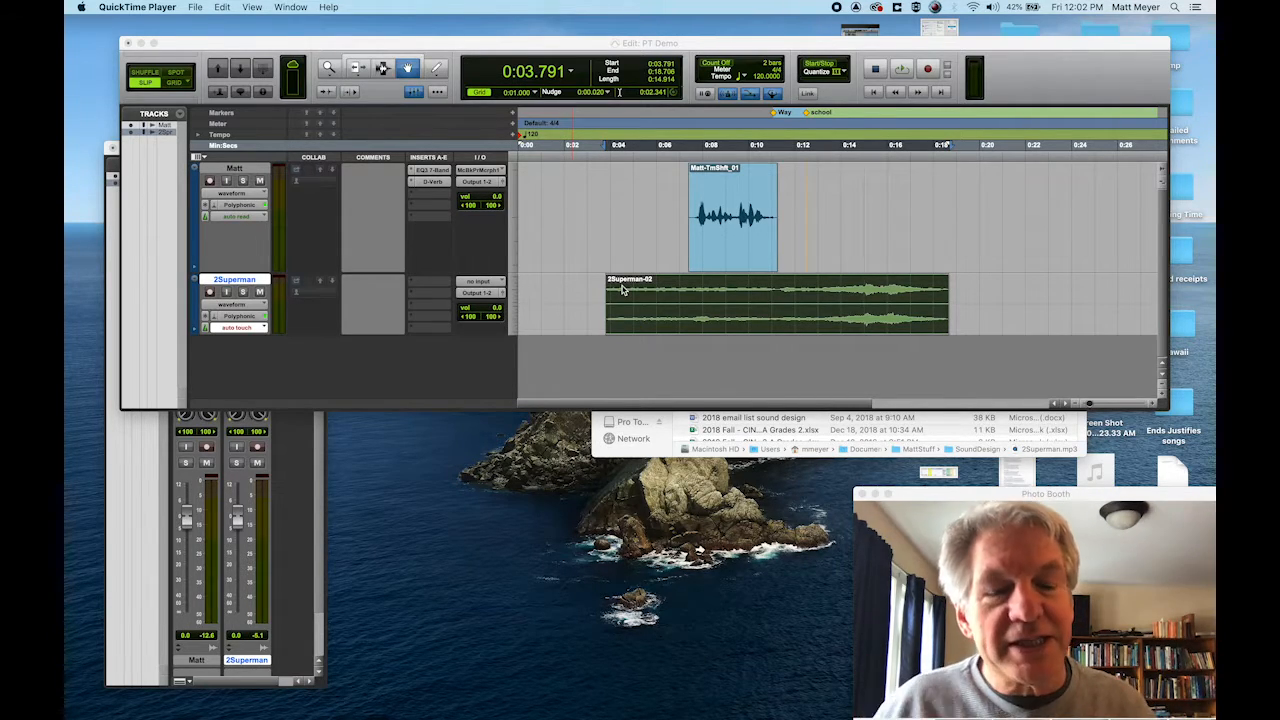
Mark a timeline range from about 0:03.373 to 0:19.347, and replace it by selecting the whole 2Superman clip as the export range.
{"action": "left_click", "coordinate": [587, 40]}
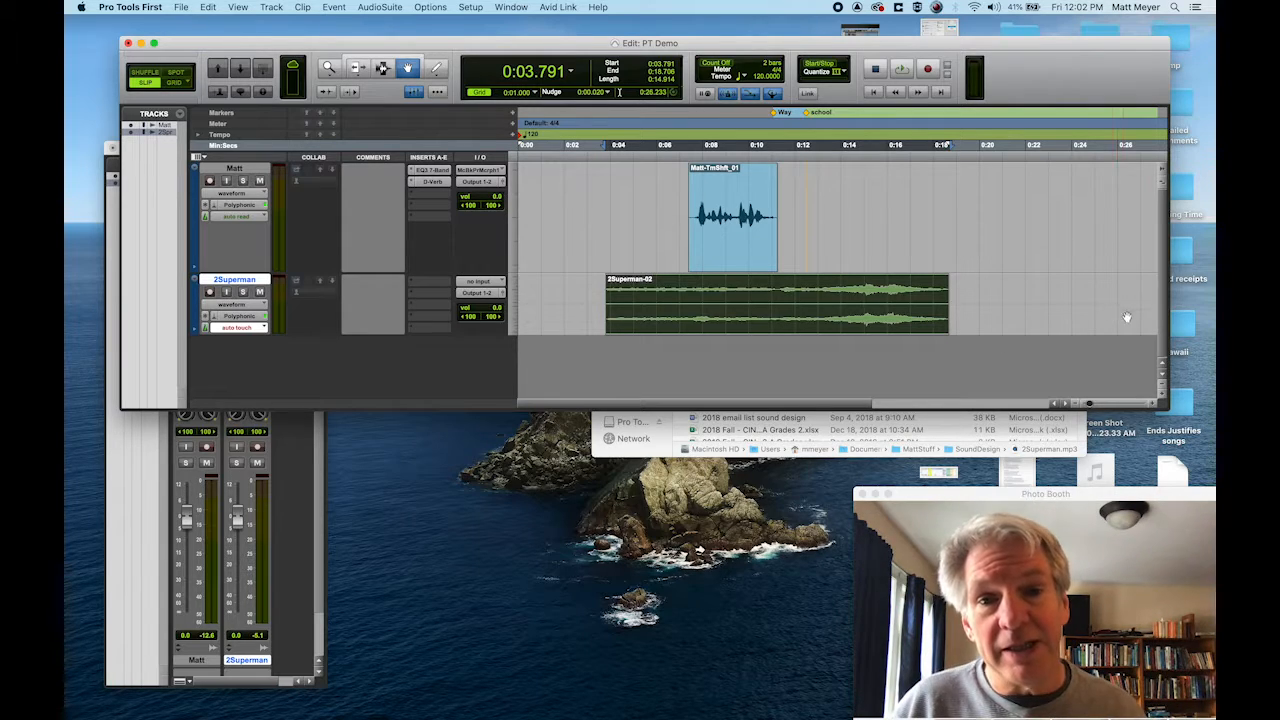
{"action": "left_click", "coordinate": [595, 119]}
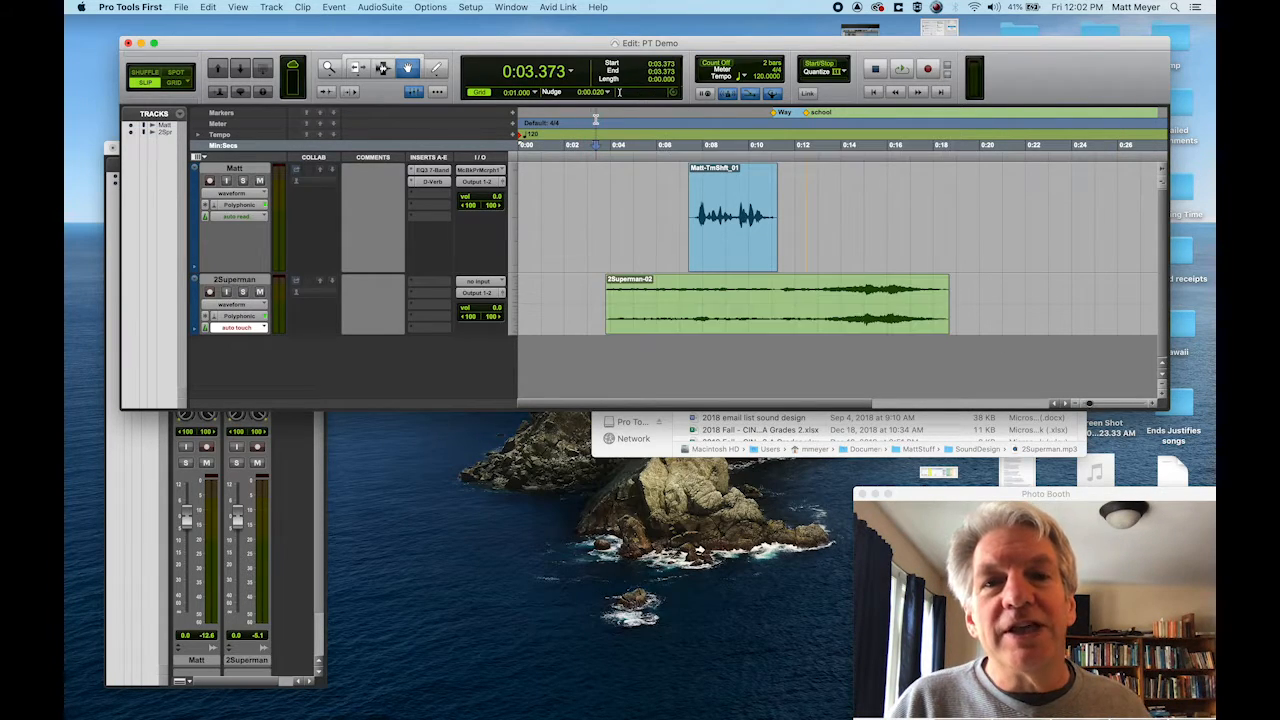
{"action": "left_click_drag", "start_coordinate": [596, 119], "coordinate": [964, 182]}
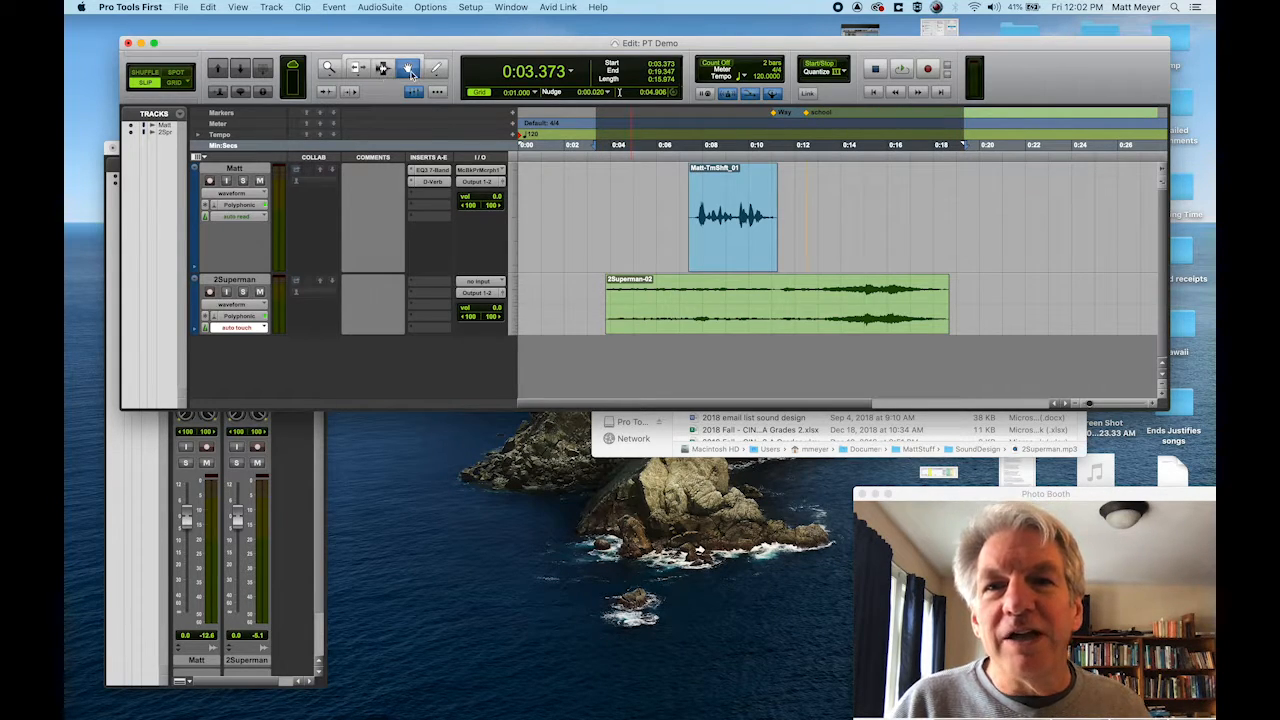
{"action": "left_click", "coordinate": [709, 304]}
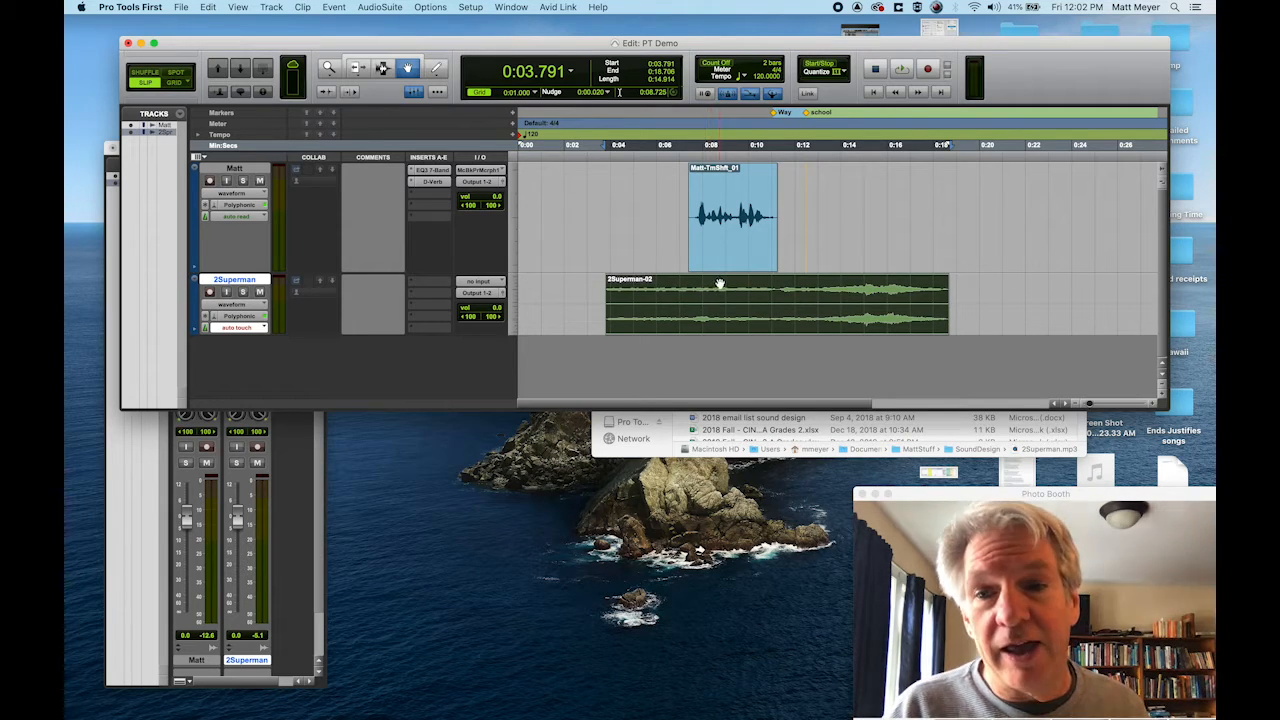
Set up an audio mix export with MP3 as the file type and offline bouncing enabled.
{"action": "left_click", "coordinate": [183, 8]}
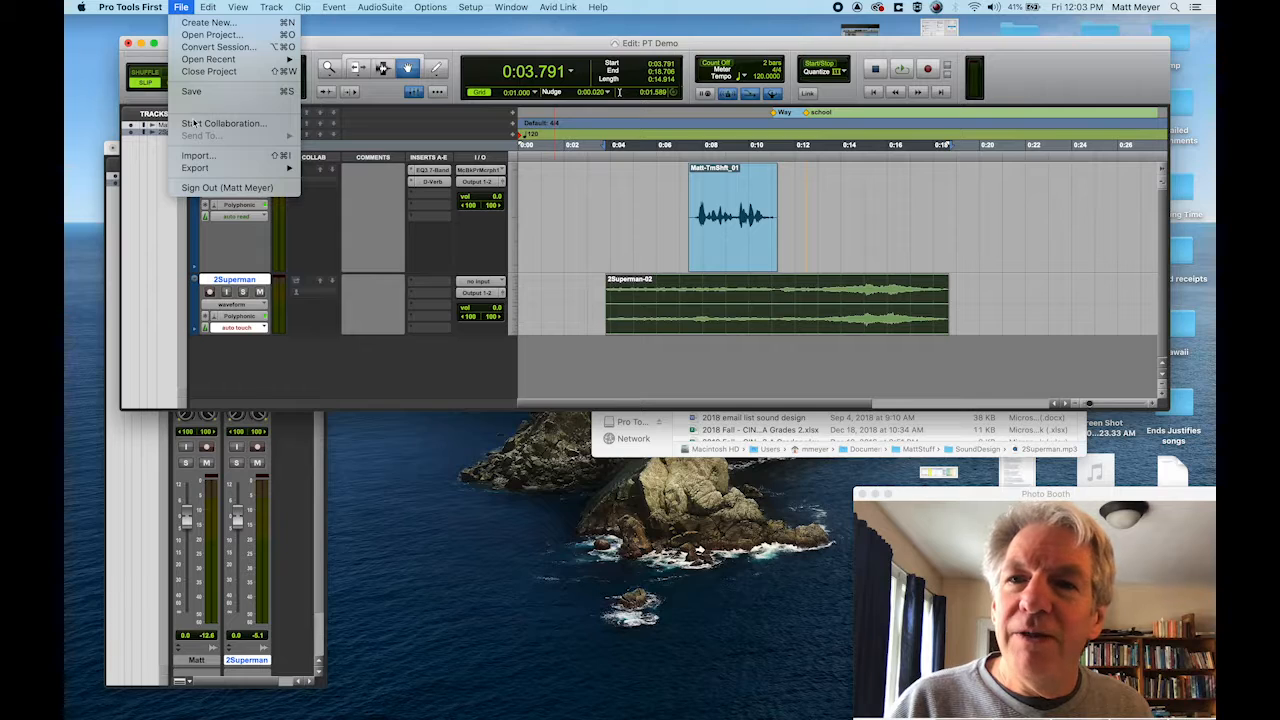
{"action": "mouse_move", "coordinate": [222, 168]}
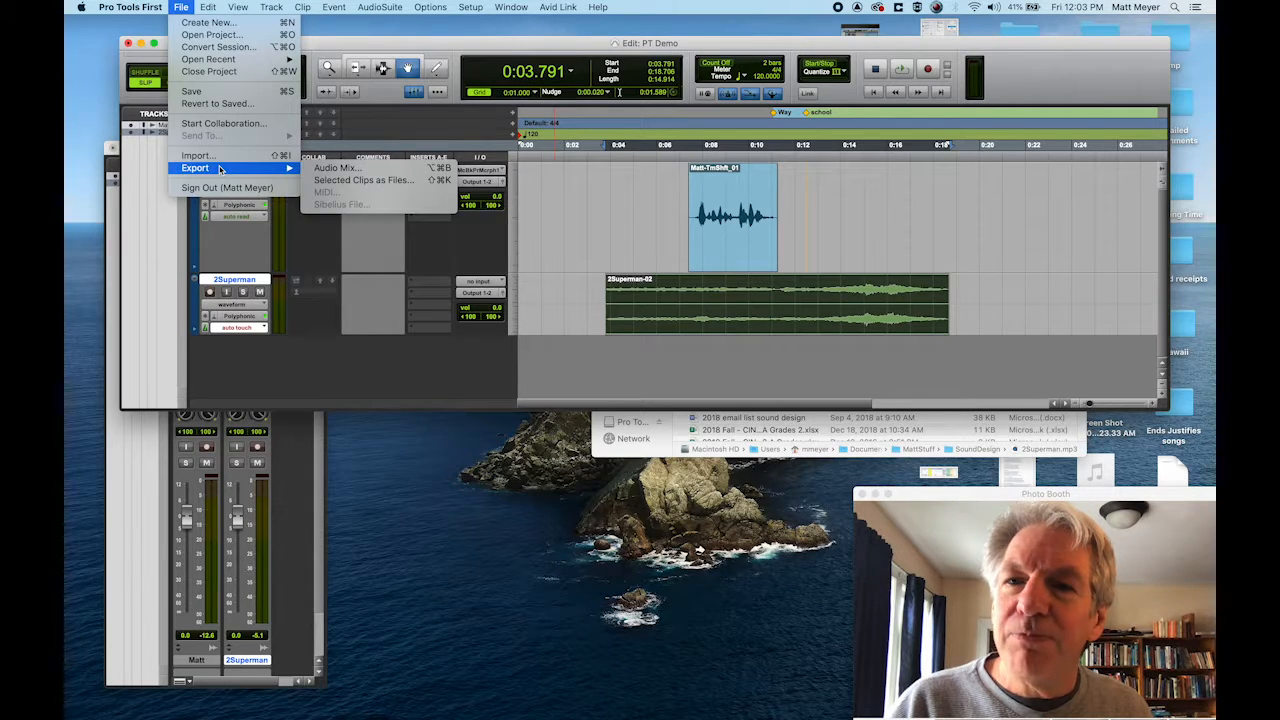
{"action": "left_click", "coordinate": [340, 168]}
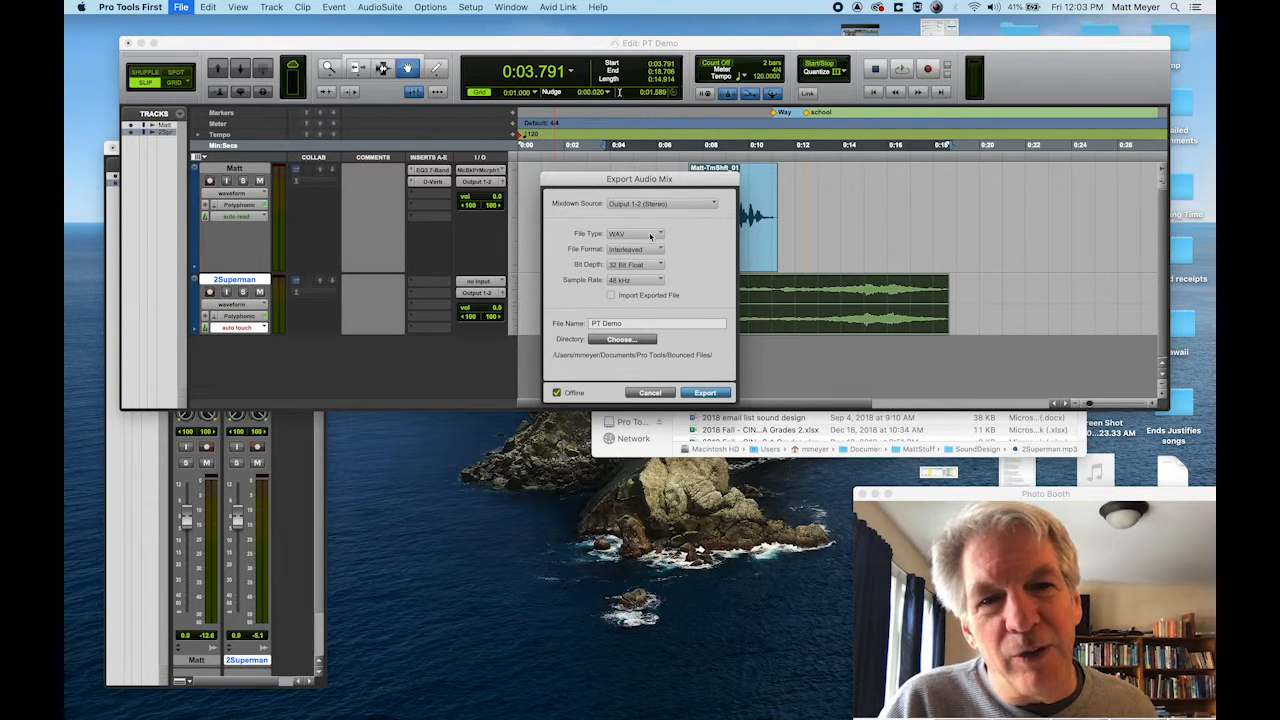
{"action": "left_click", "coordinate": [628, 233]}
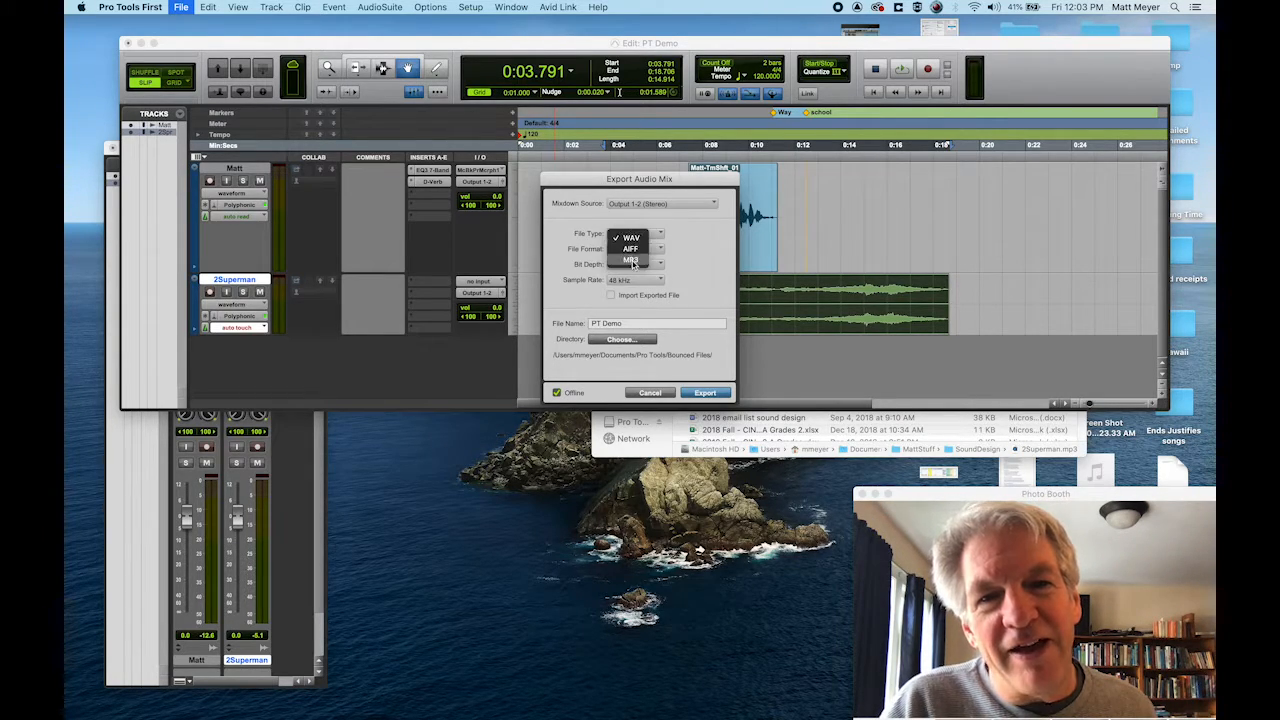
{"action": "left_click", "coordinate": [631, 260]}
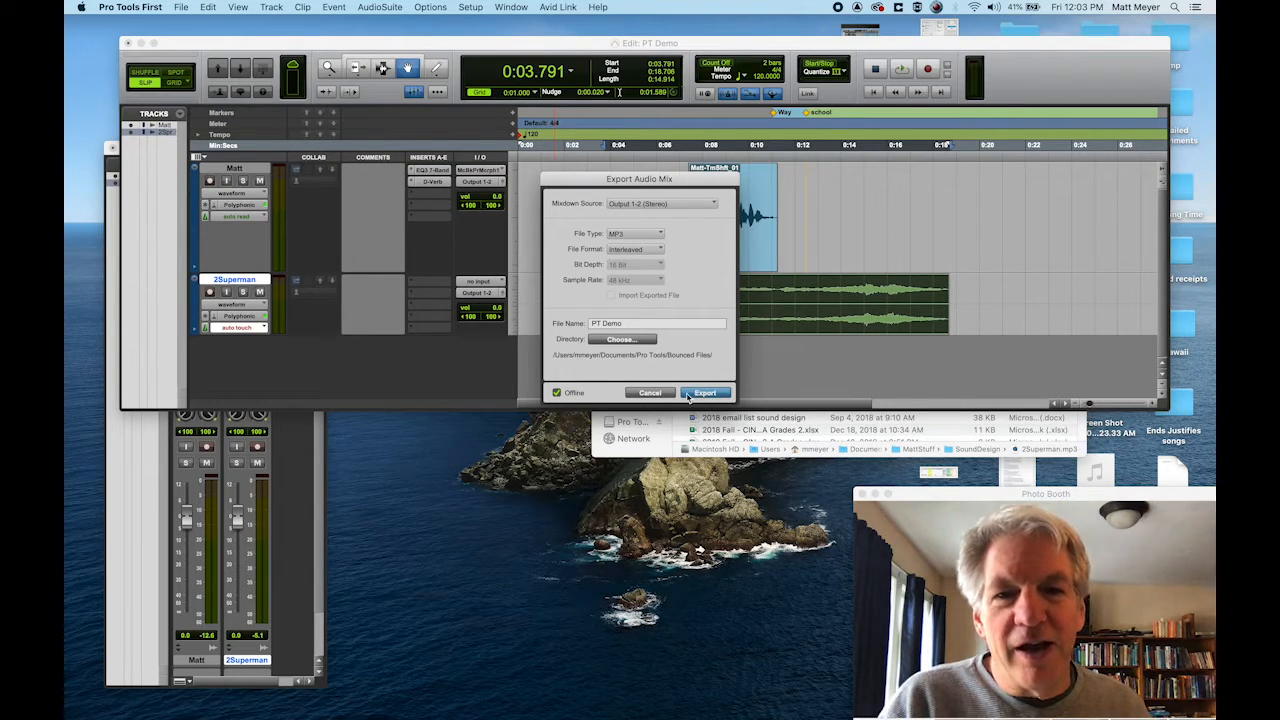
{"action": "left_click", "coordinate": [557, 393]}
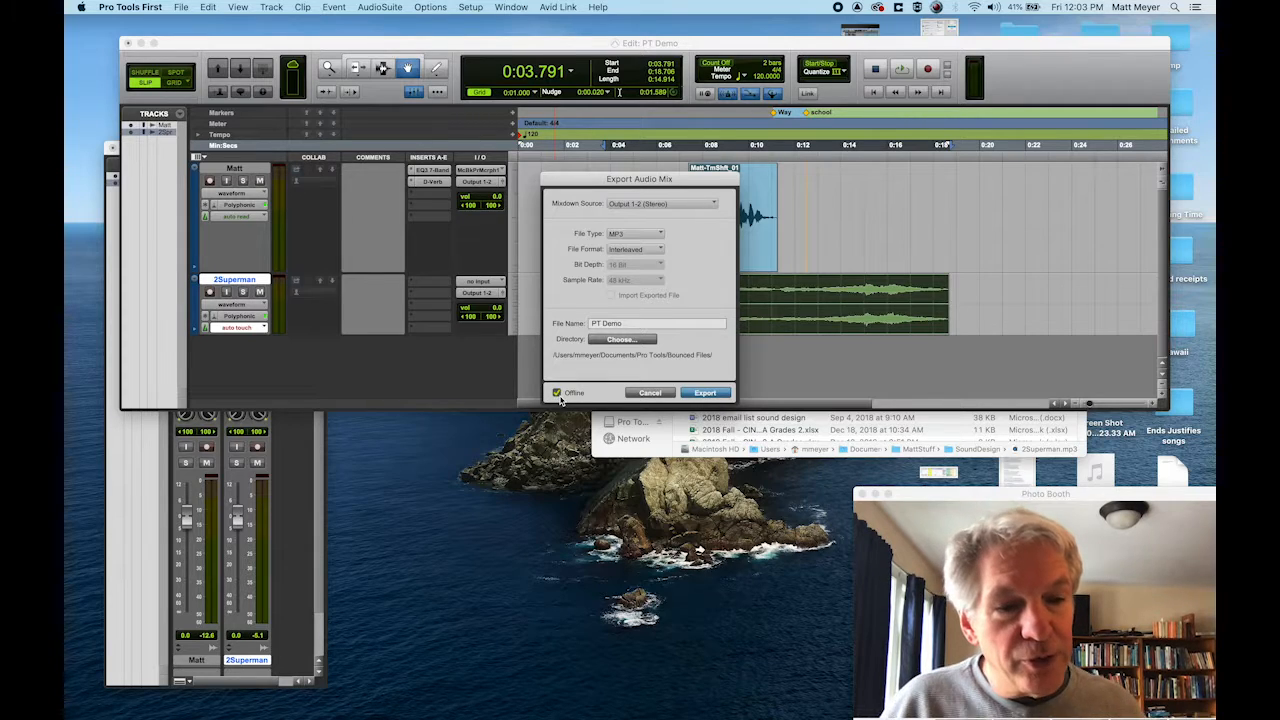
Export the mix as PT Demo, accepting the MP3 encoder and ID3 tag settings as offered.
{"action": "left_click", "coordinate": [707, 393]}
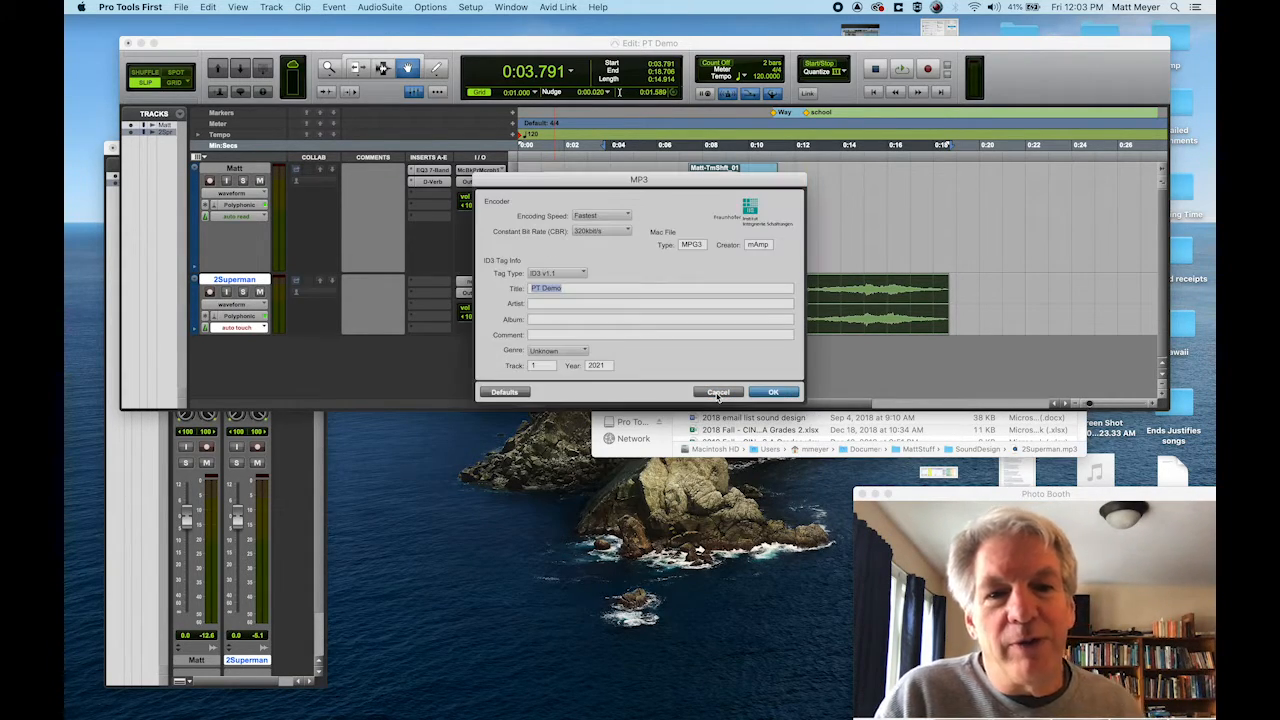
{"action": "left_click", "coordinate": [766, 393]}
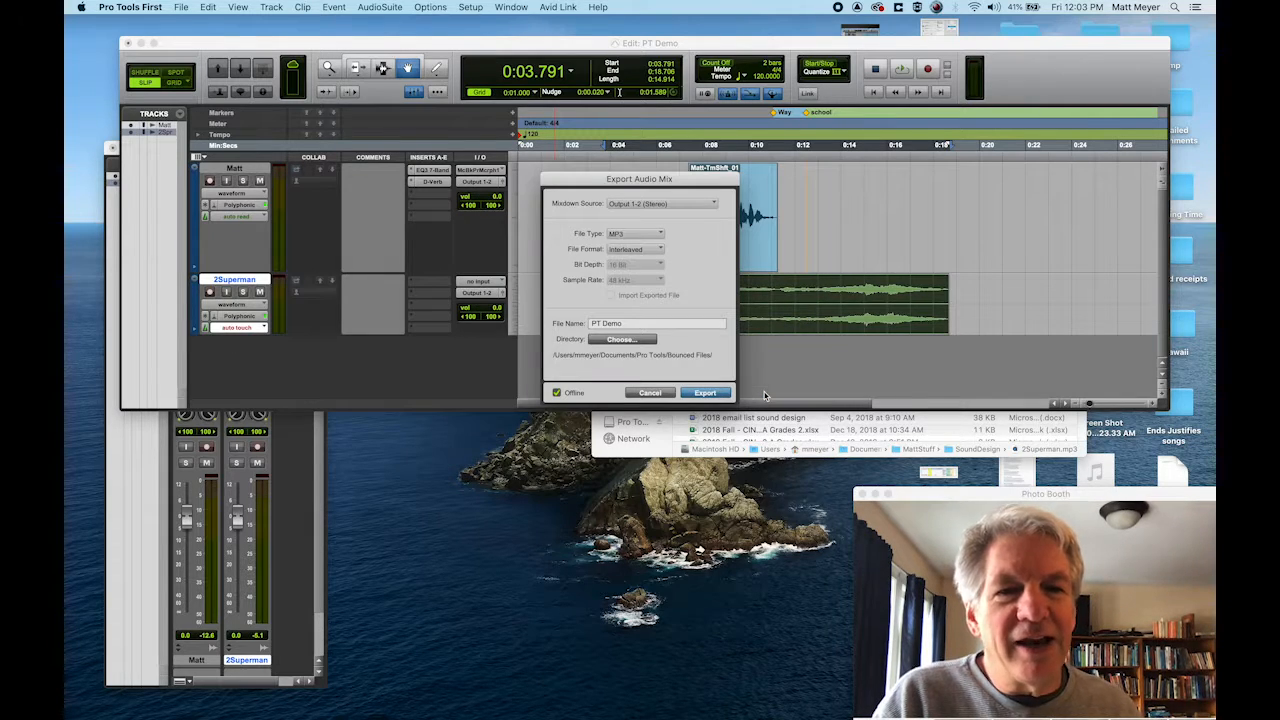
{"action": "key", "text": "Return"}
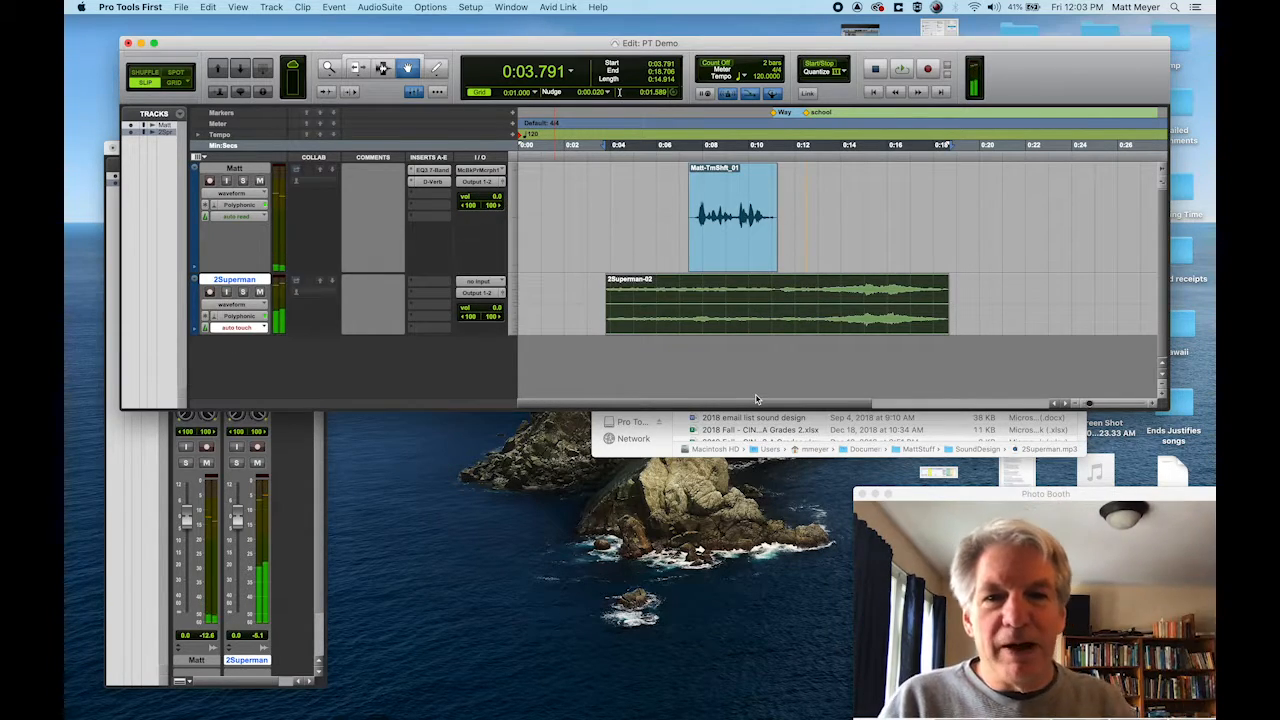